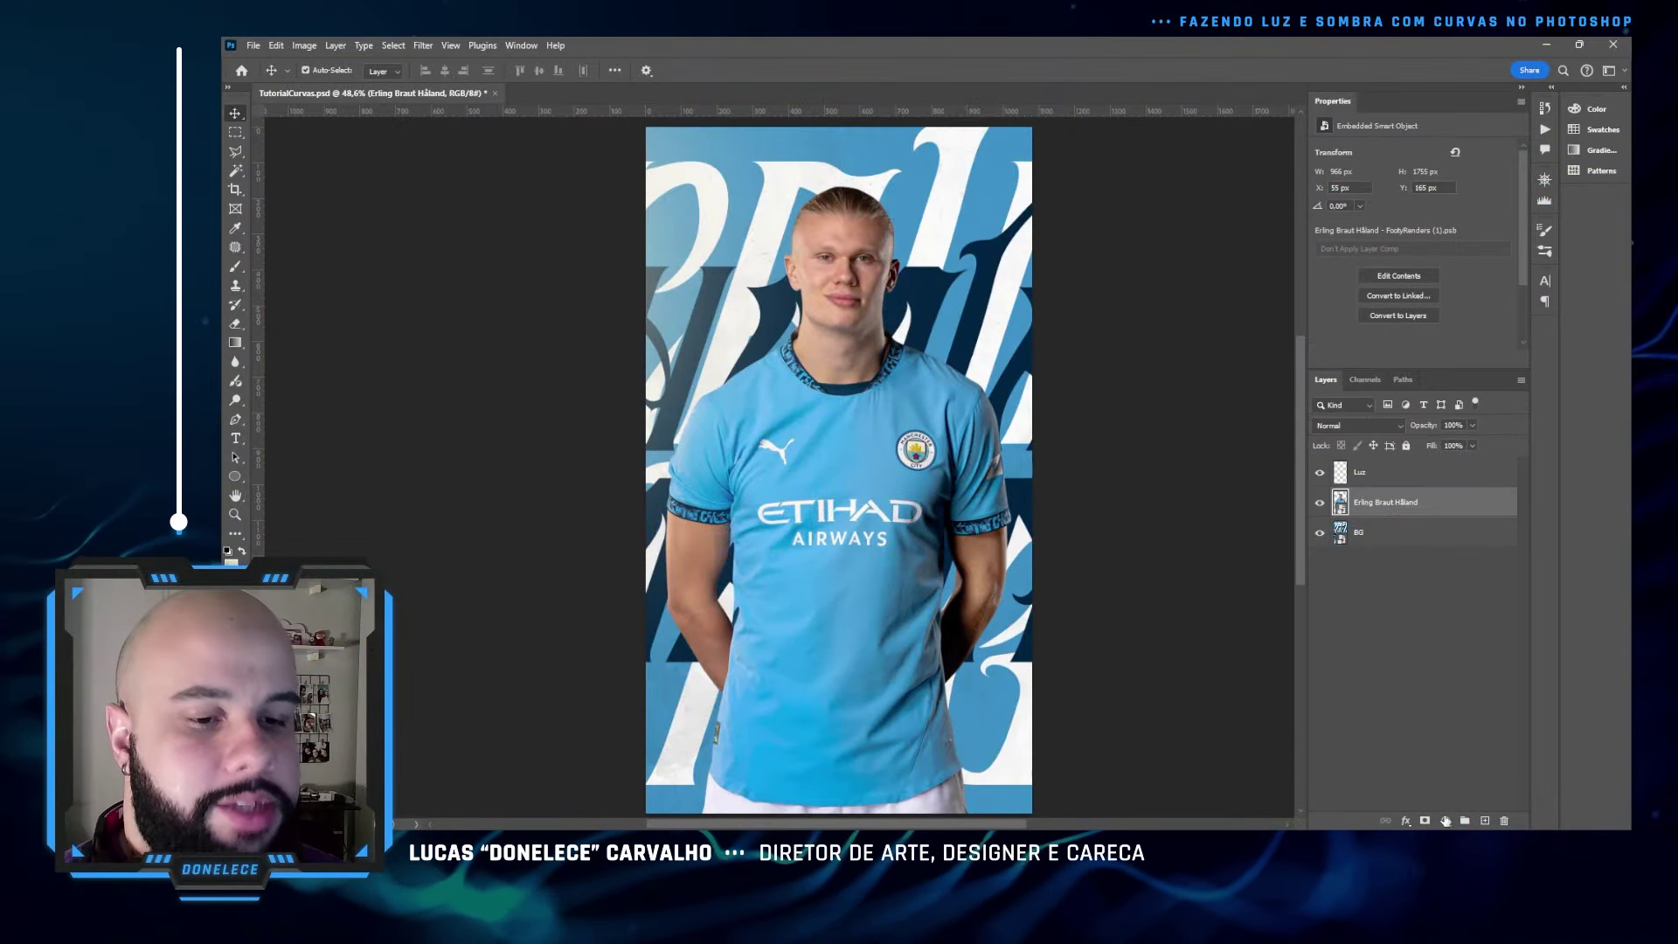
- Add a Curves adjustment layer directly above the player layer
left_click(1444, 821)
left_click(1487, 630)
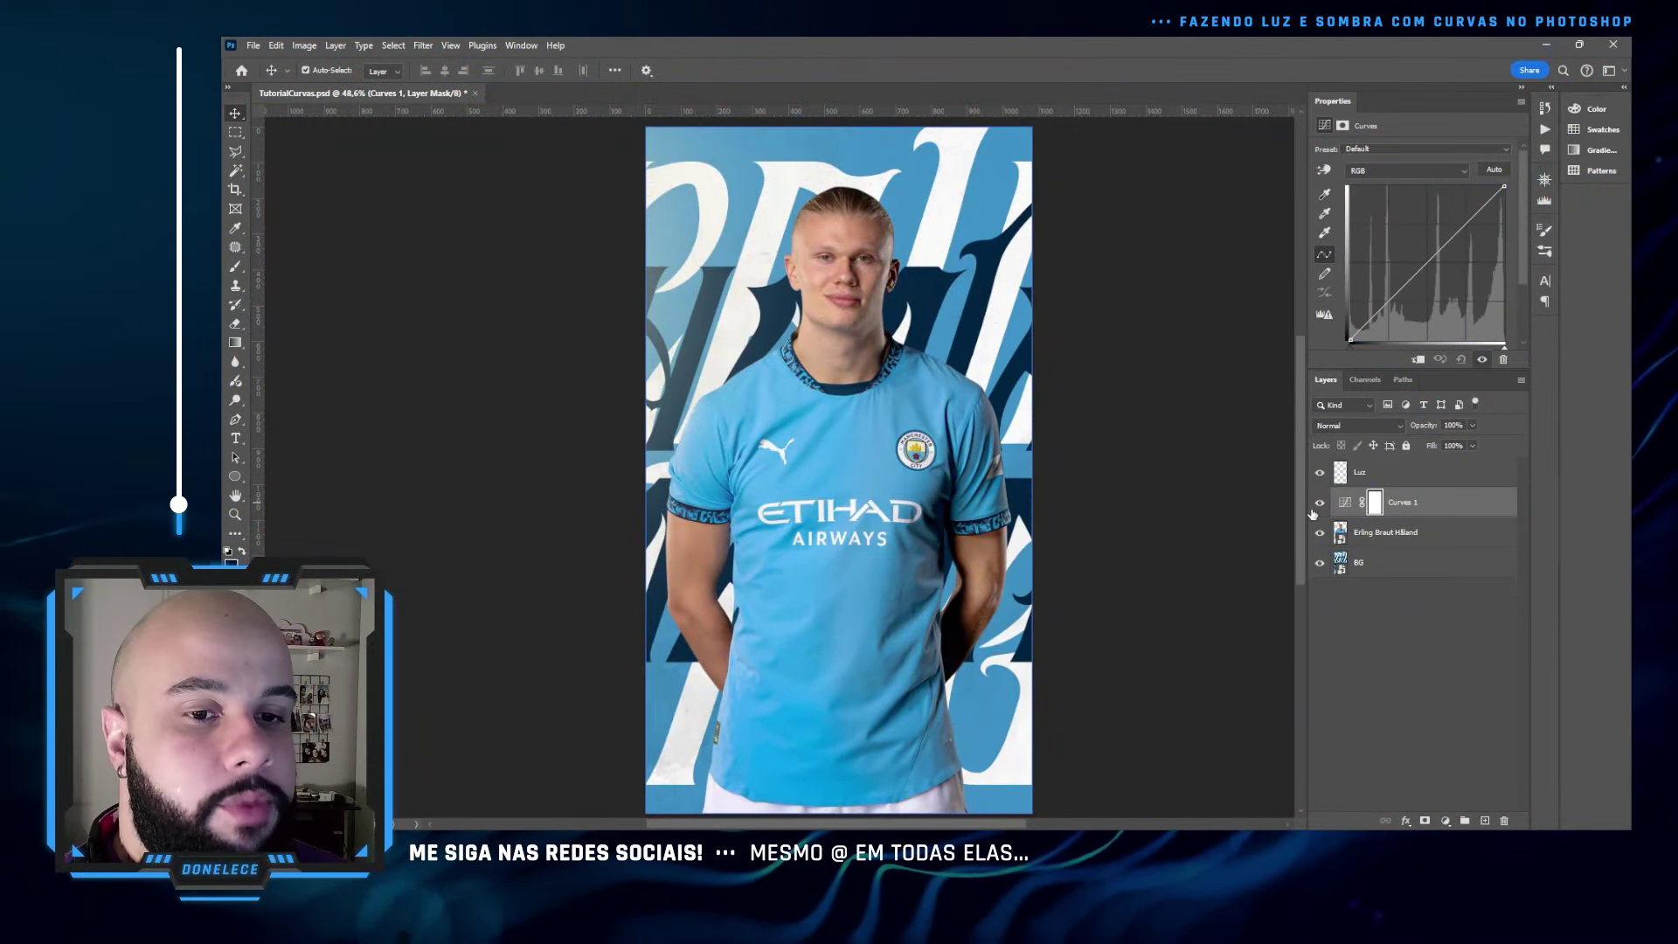
- Toggle the visibility of the Curves 1, Luz and player layers to examine what each contributes to the composition
left_click(1320, 503)
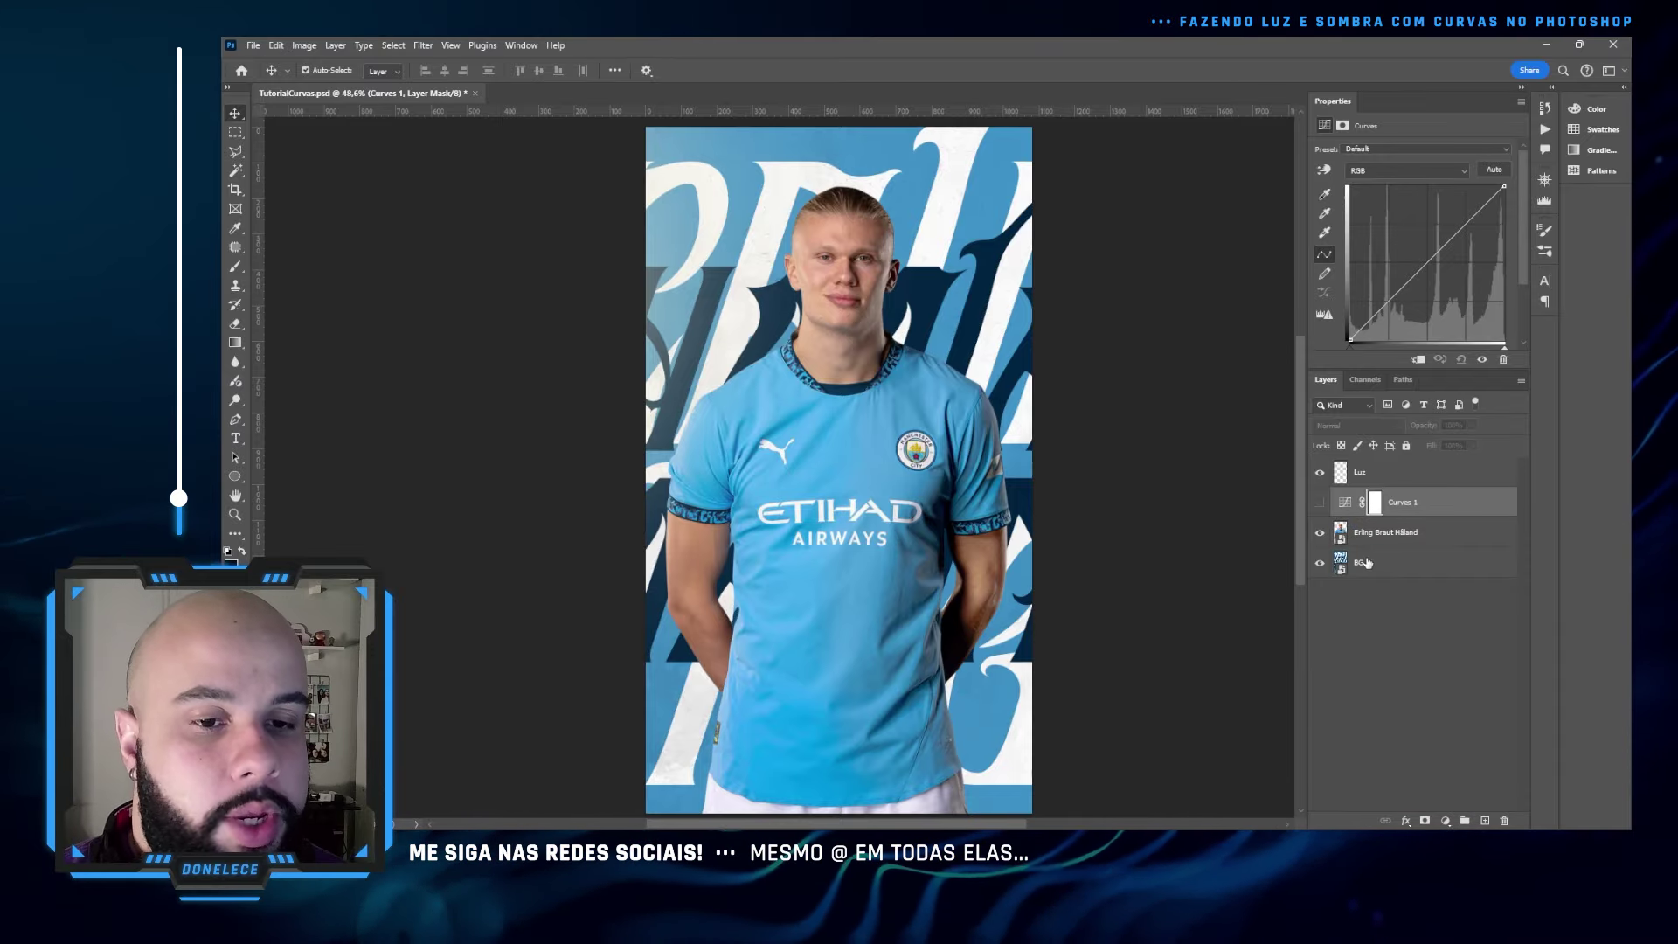
left_click(1376, 532)
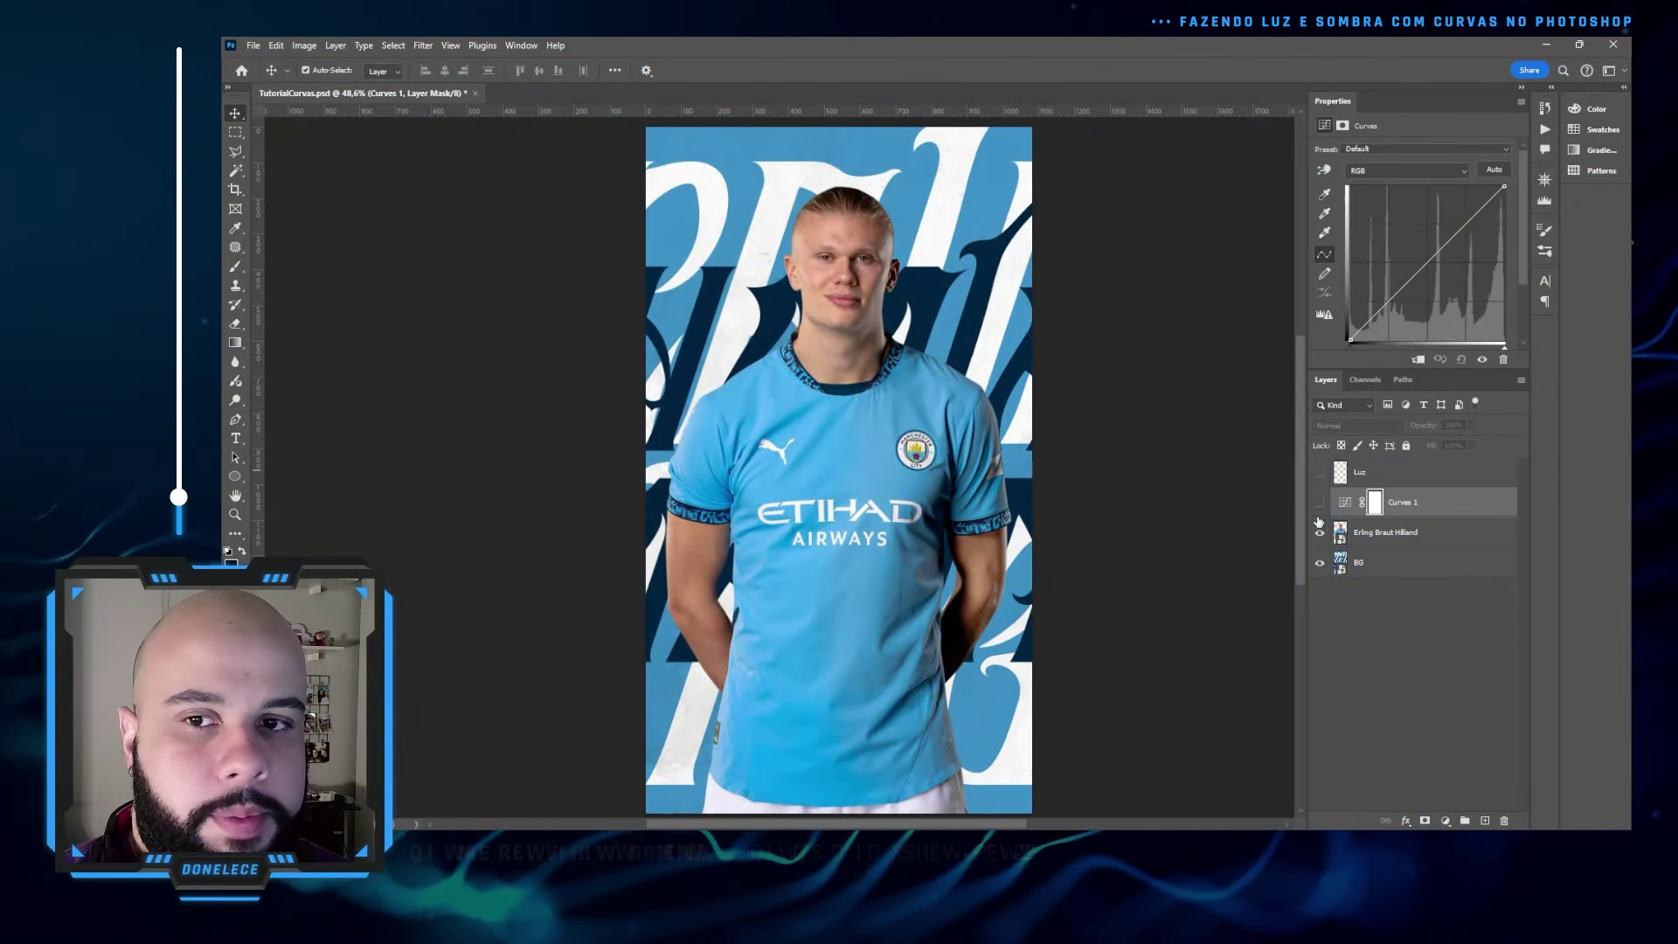
left_click(1319, 533)
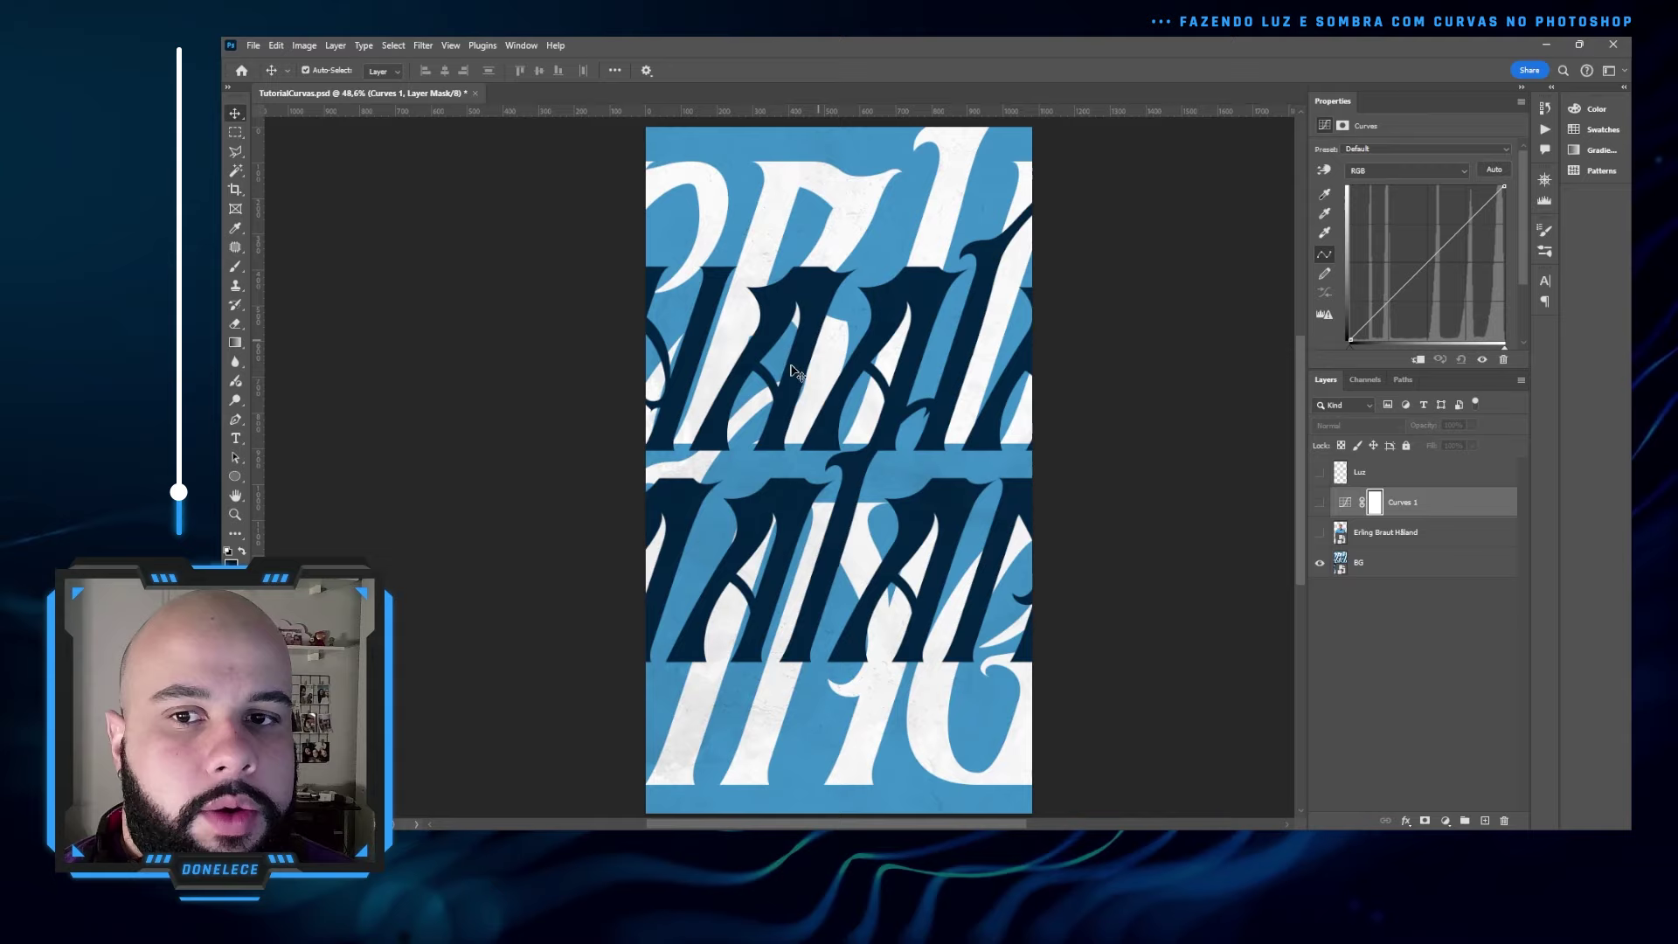
left_click(1319, 532)
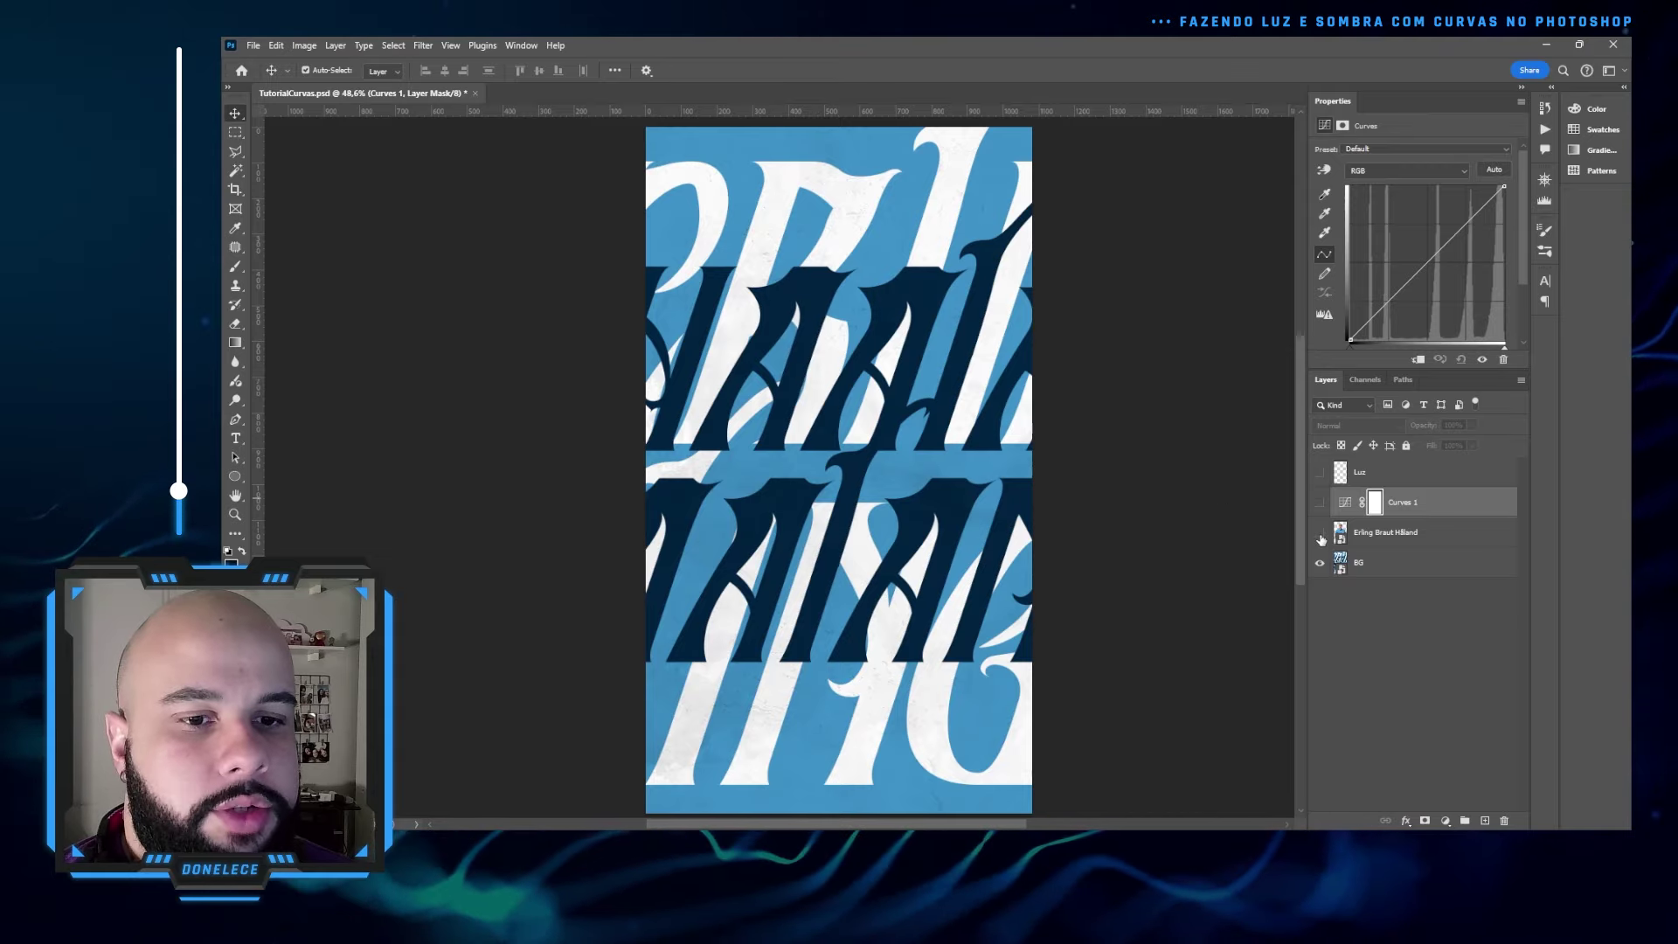
left_click(1389, 528)
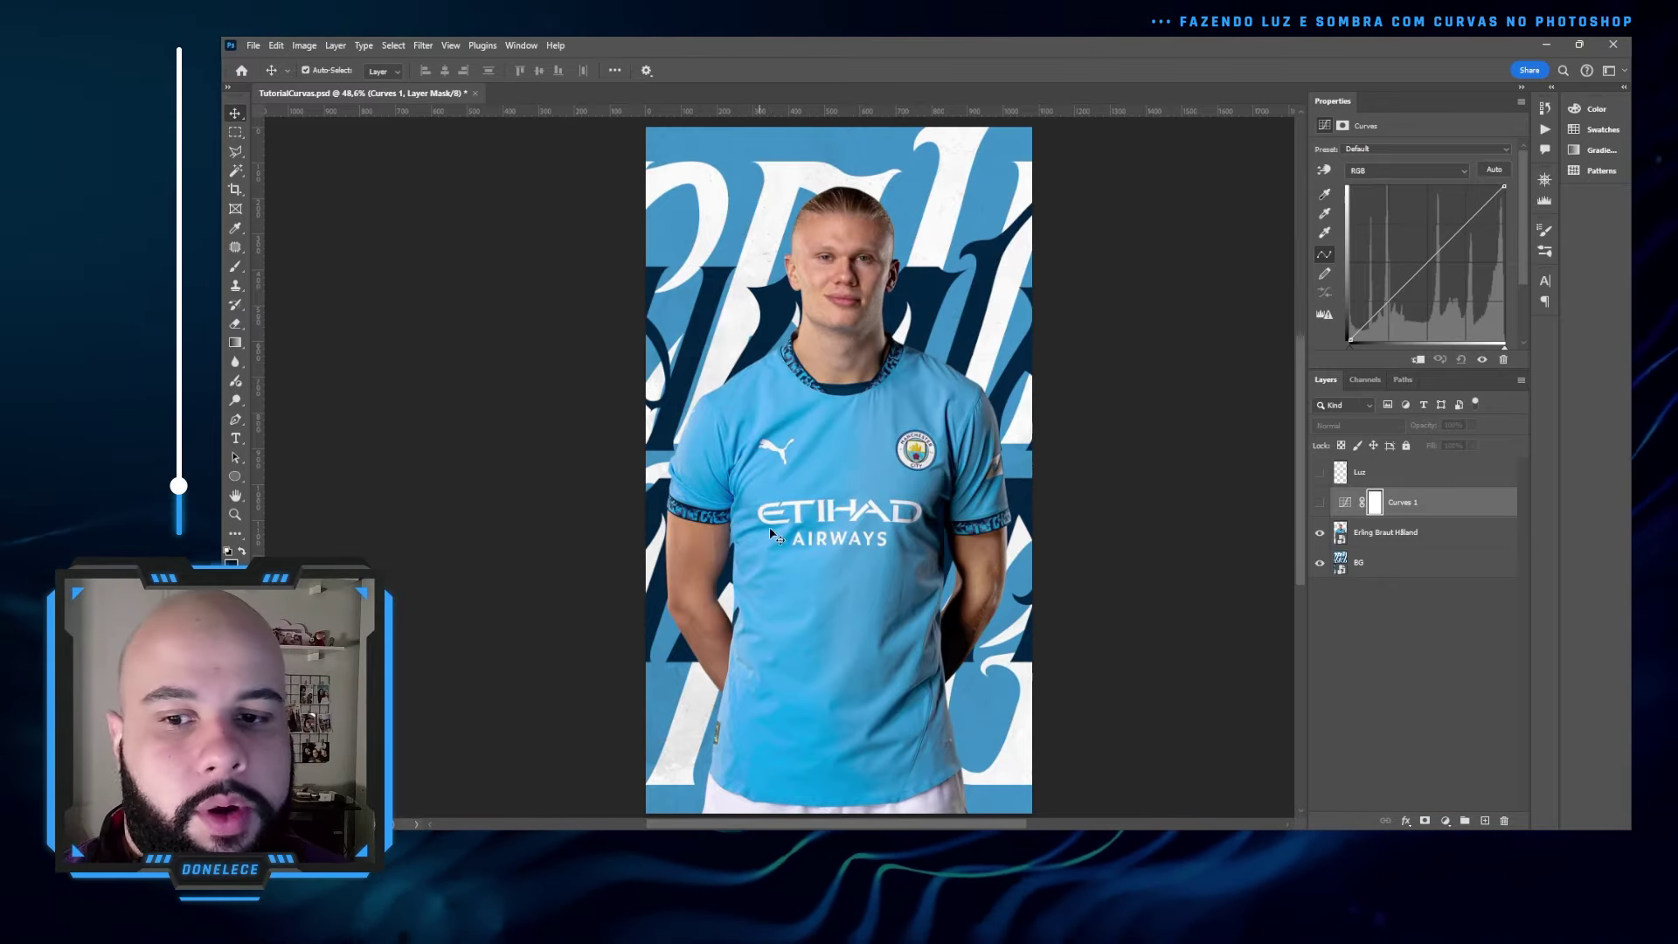
left_click(1319, 473)
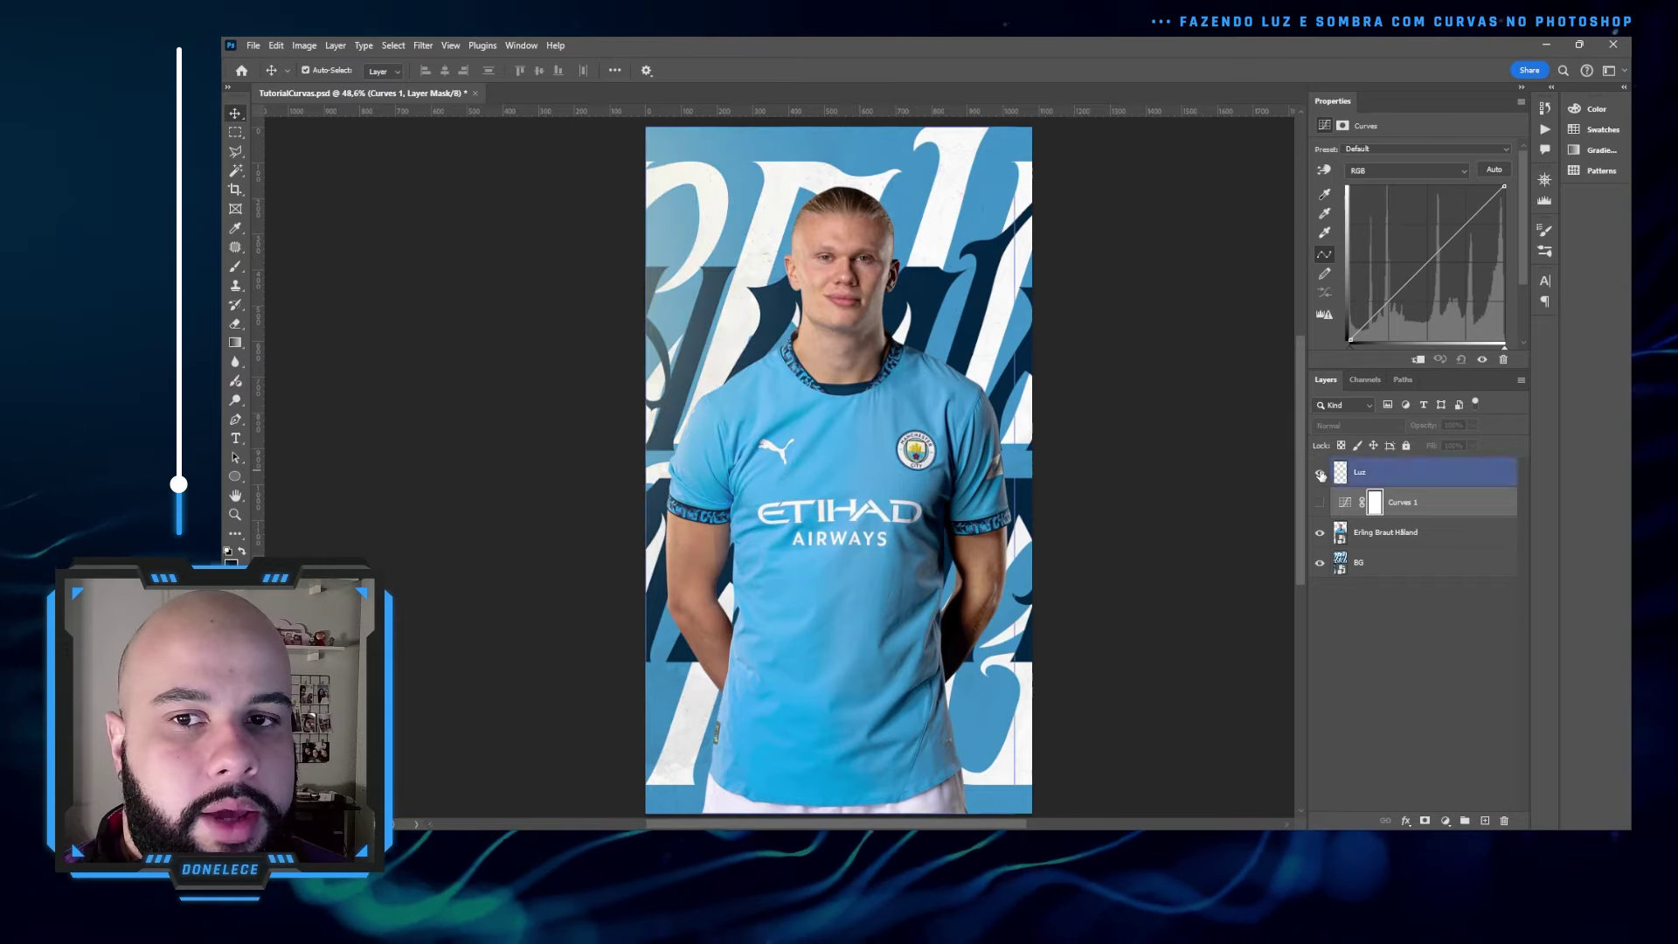
left_click(1319, 473)
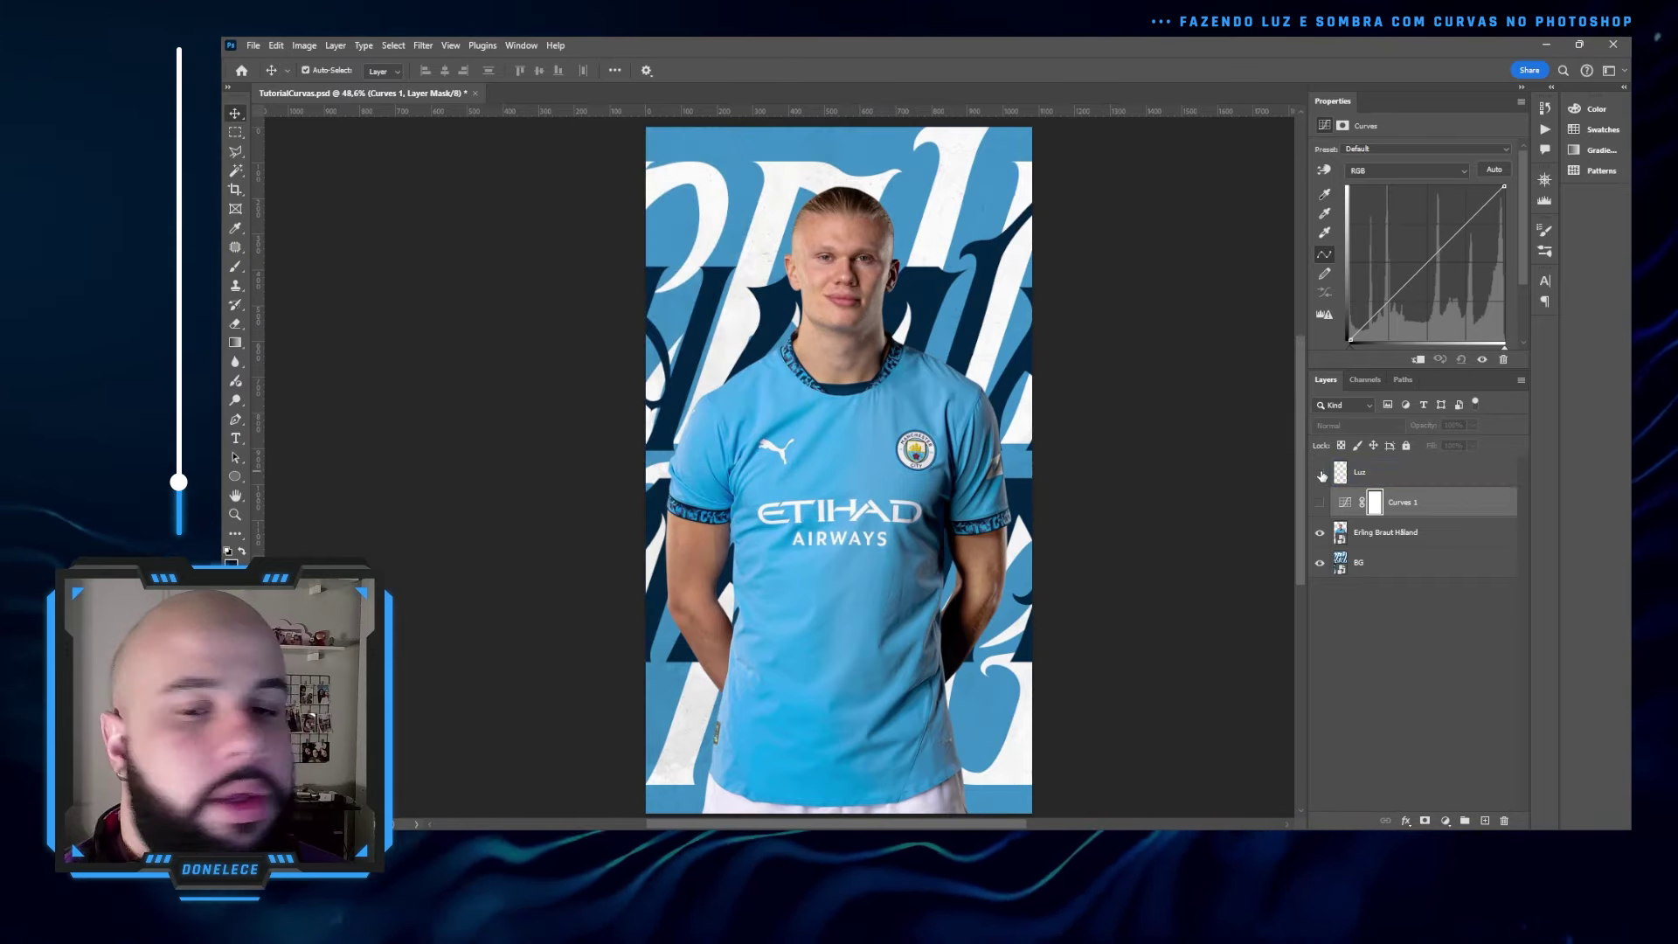
left_click(1319, 472)
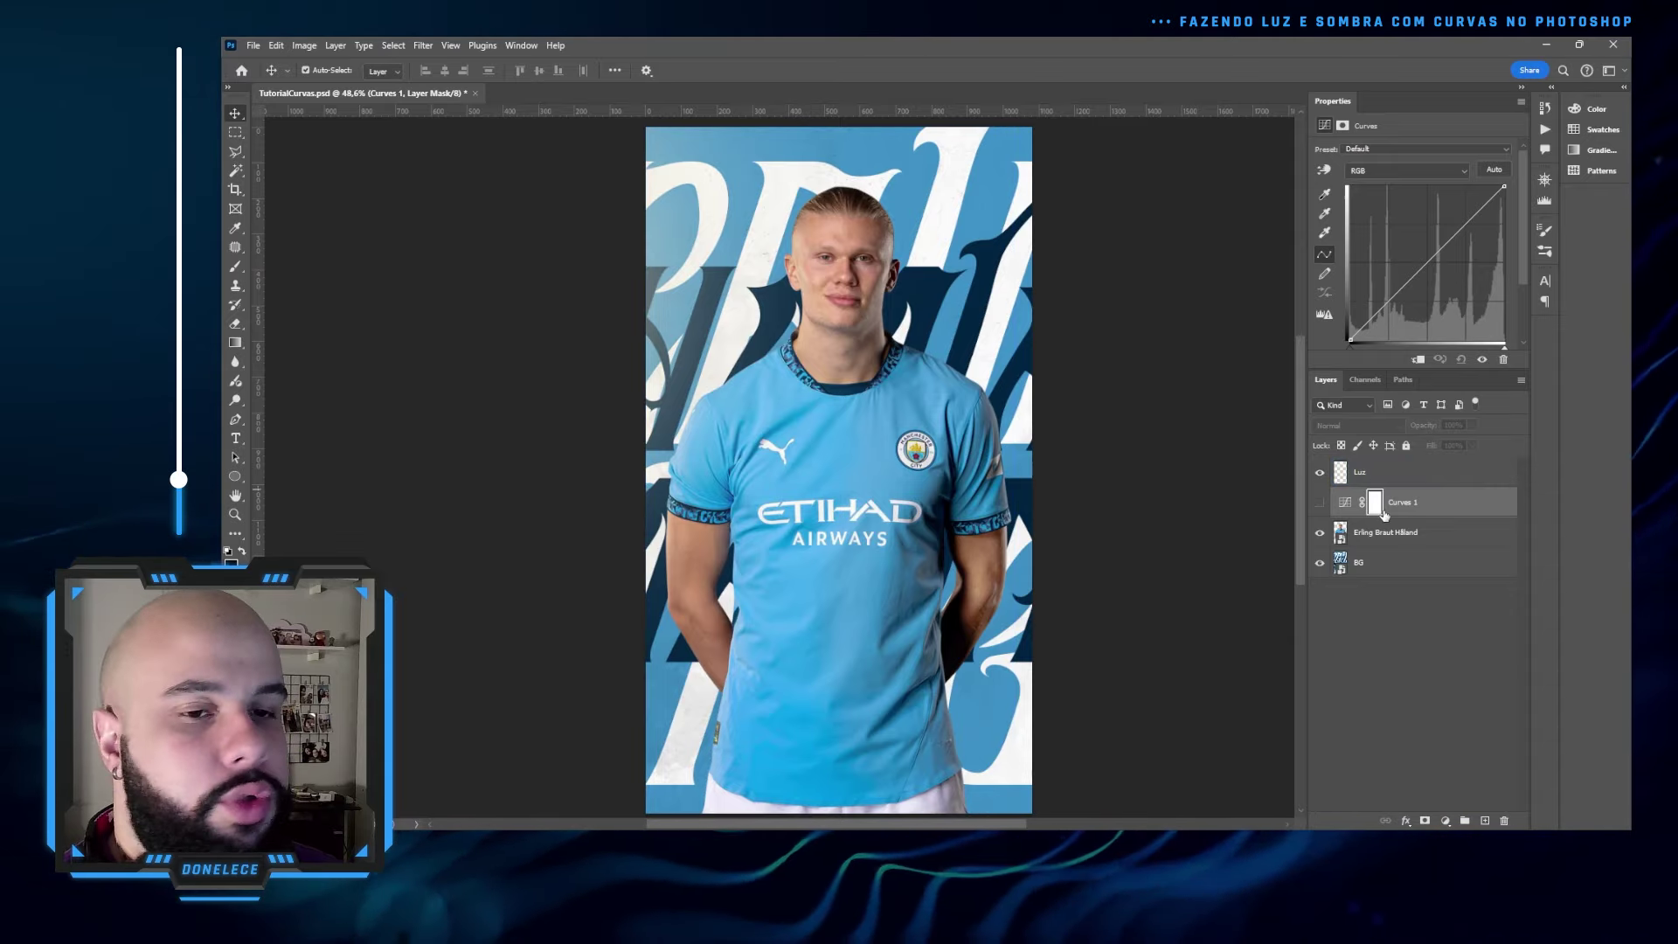
left_click(1334, 535)
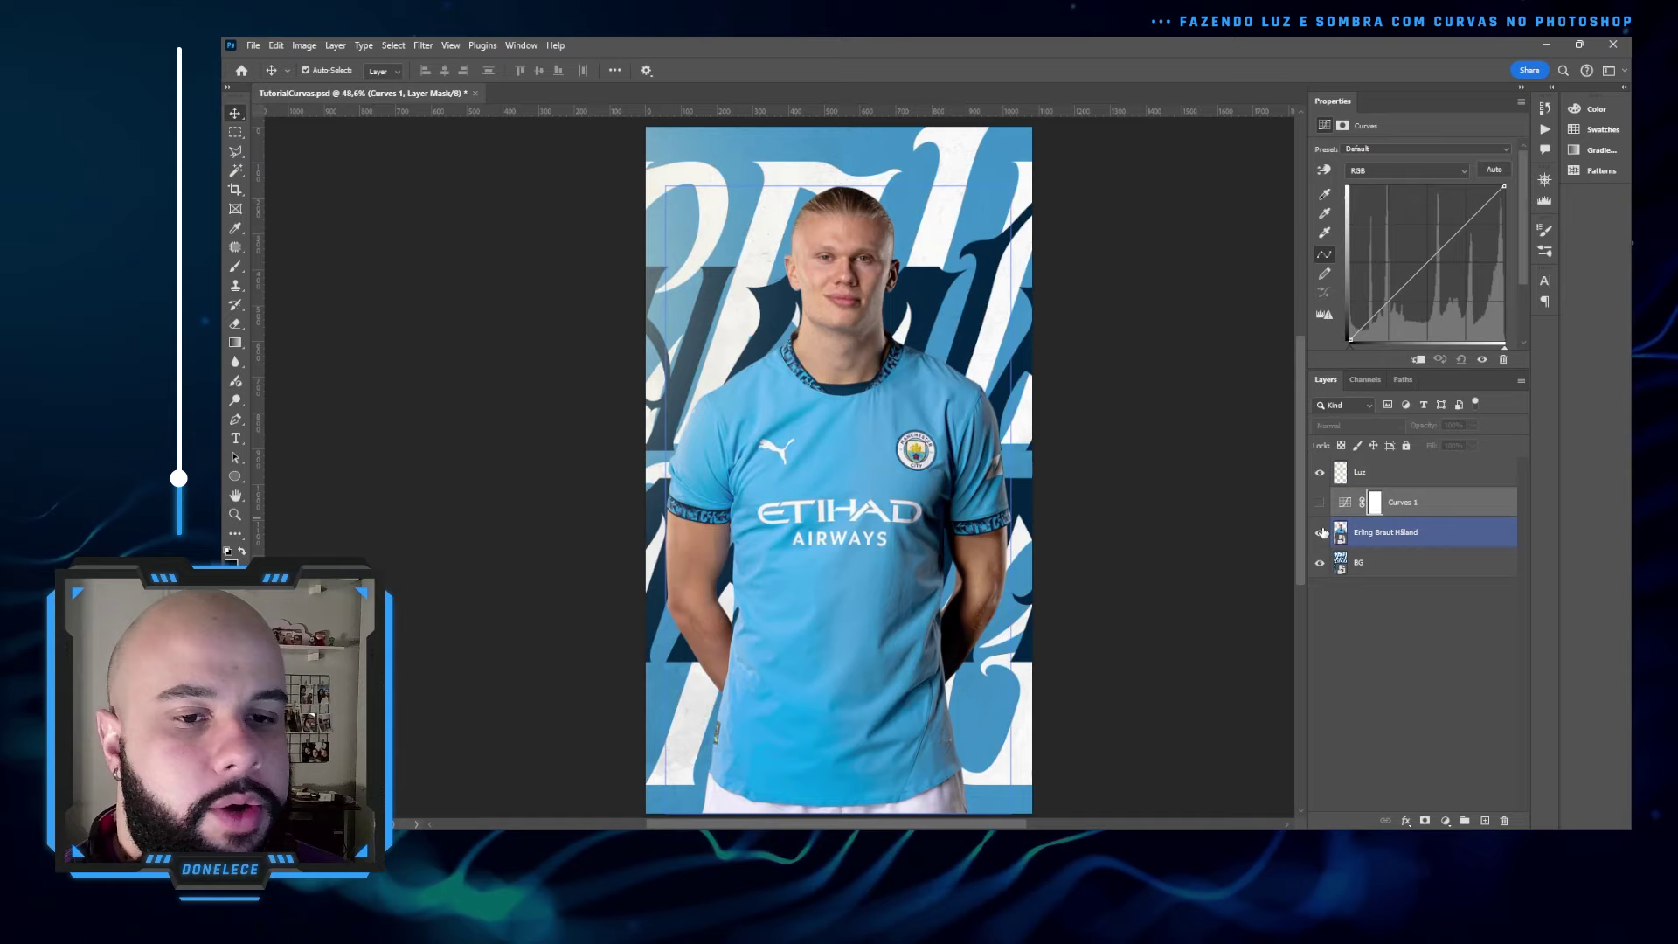
left_click(1319, 503)
- Clip the Curves 1 adjustment to the player layer with a clipping mask
left_click(1338, 505)
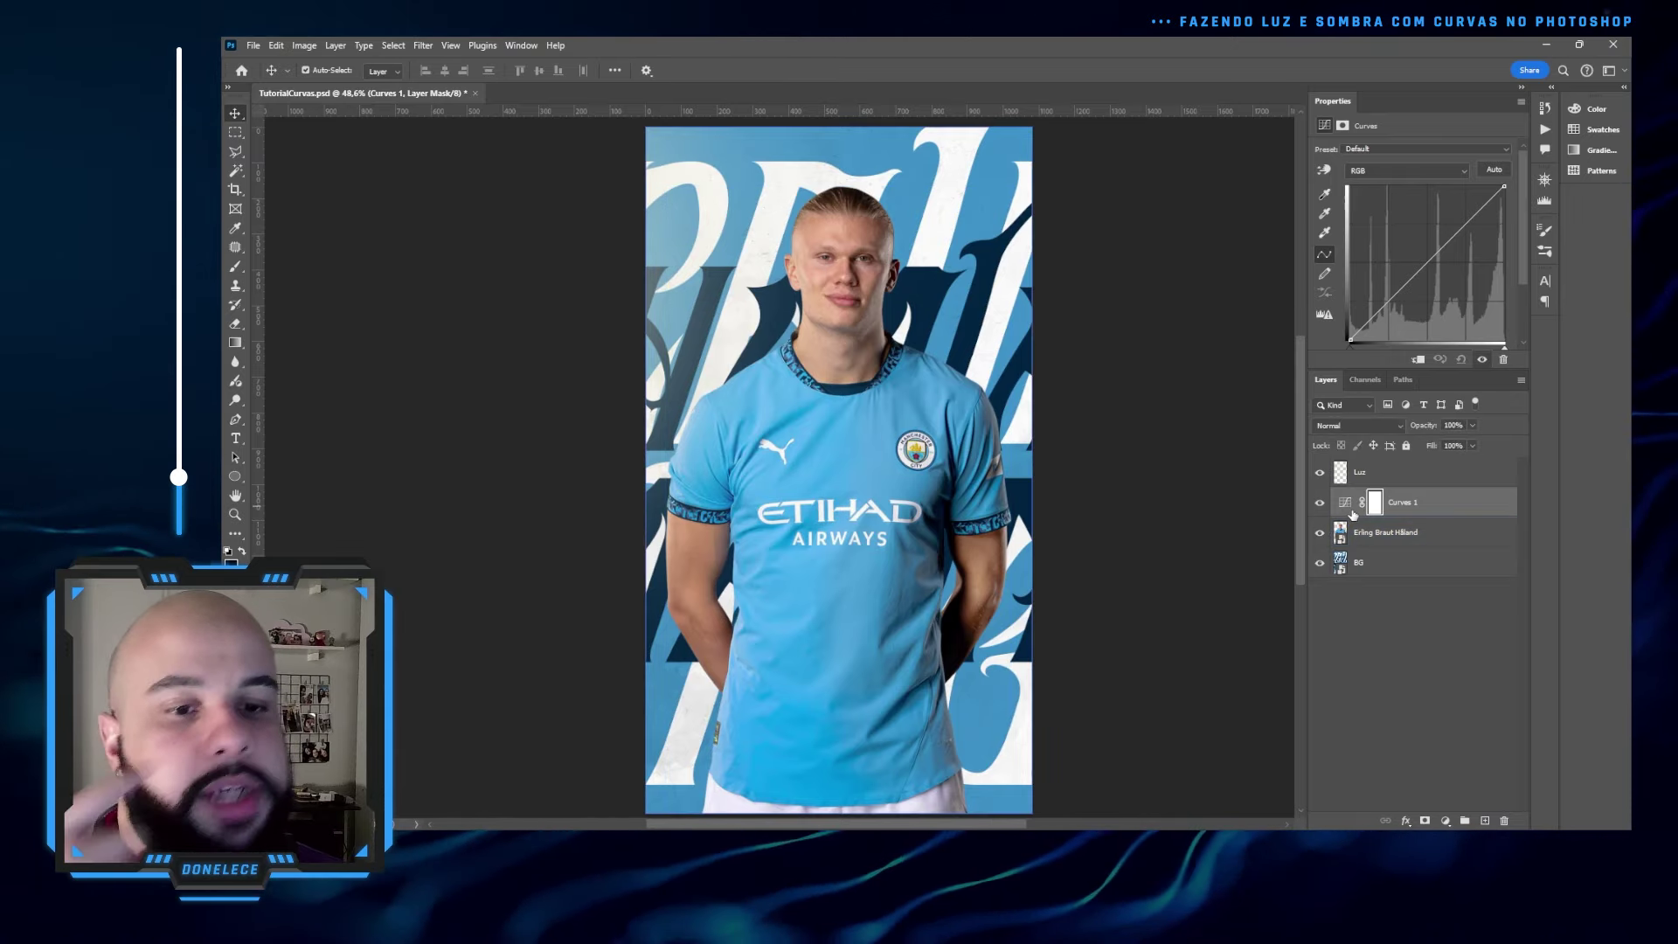
right_click(1419, 514)
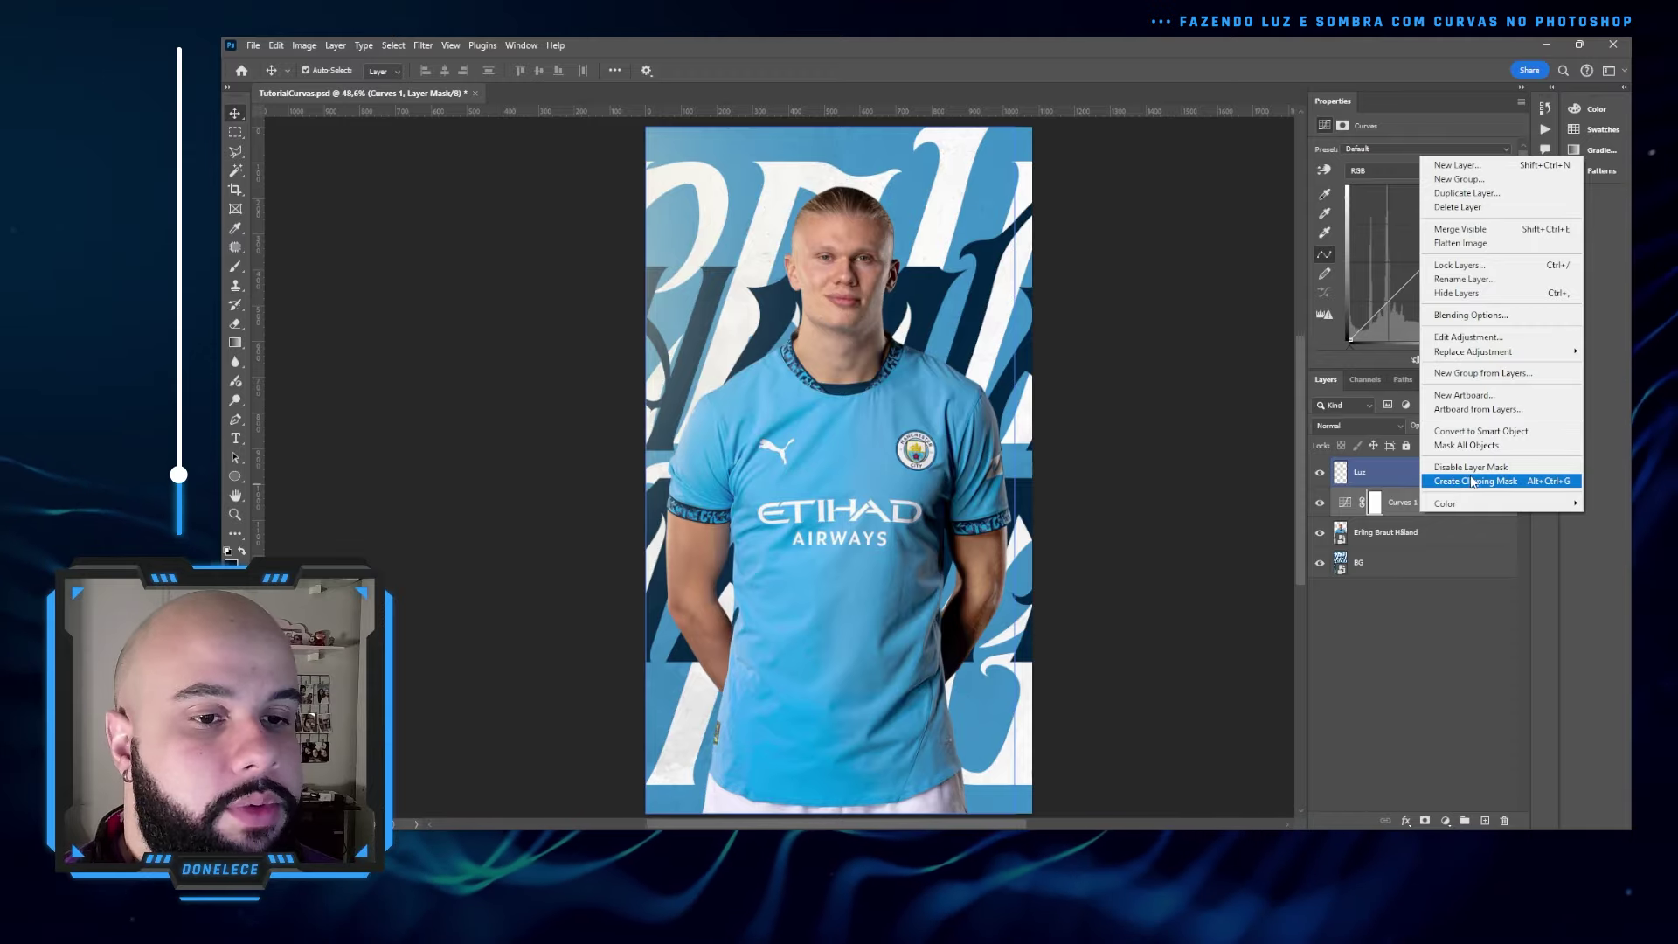
left_click(1474, 482)
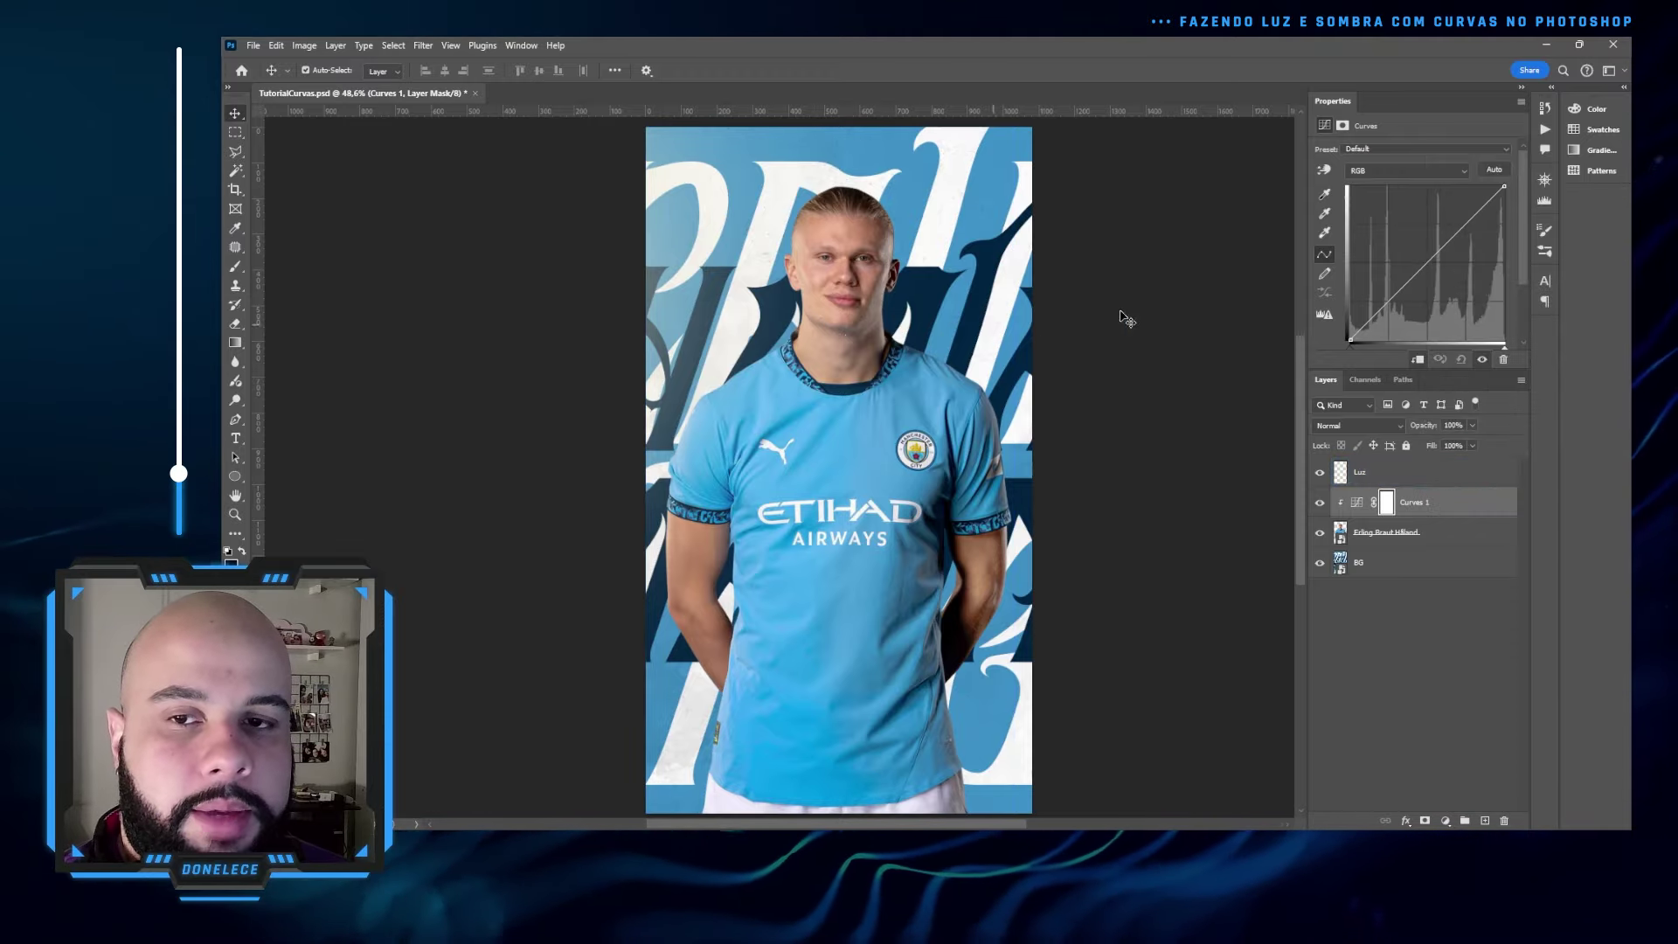
- Try darkening the player by pulling the upper part of the Curves 1 curve down, and undo the change
left_click_drag(1394, 294, 1528, 288)
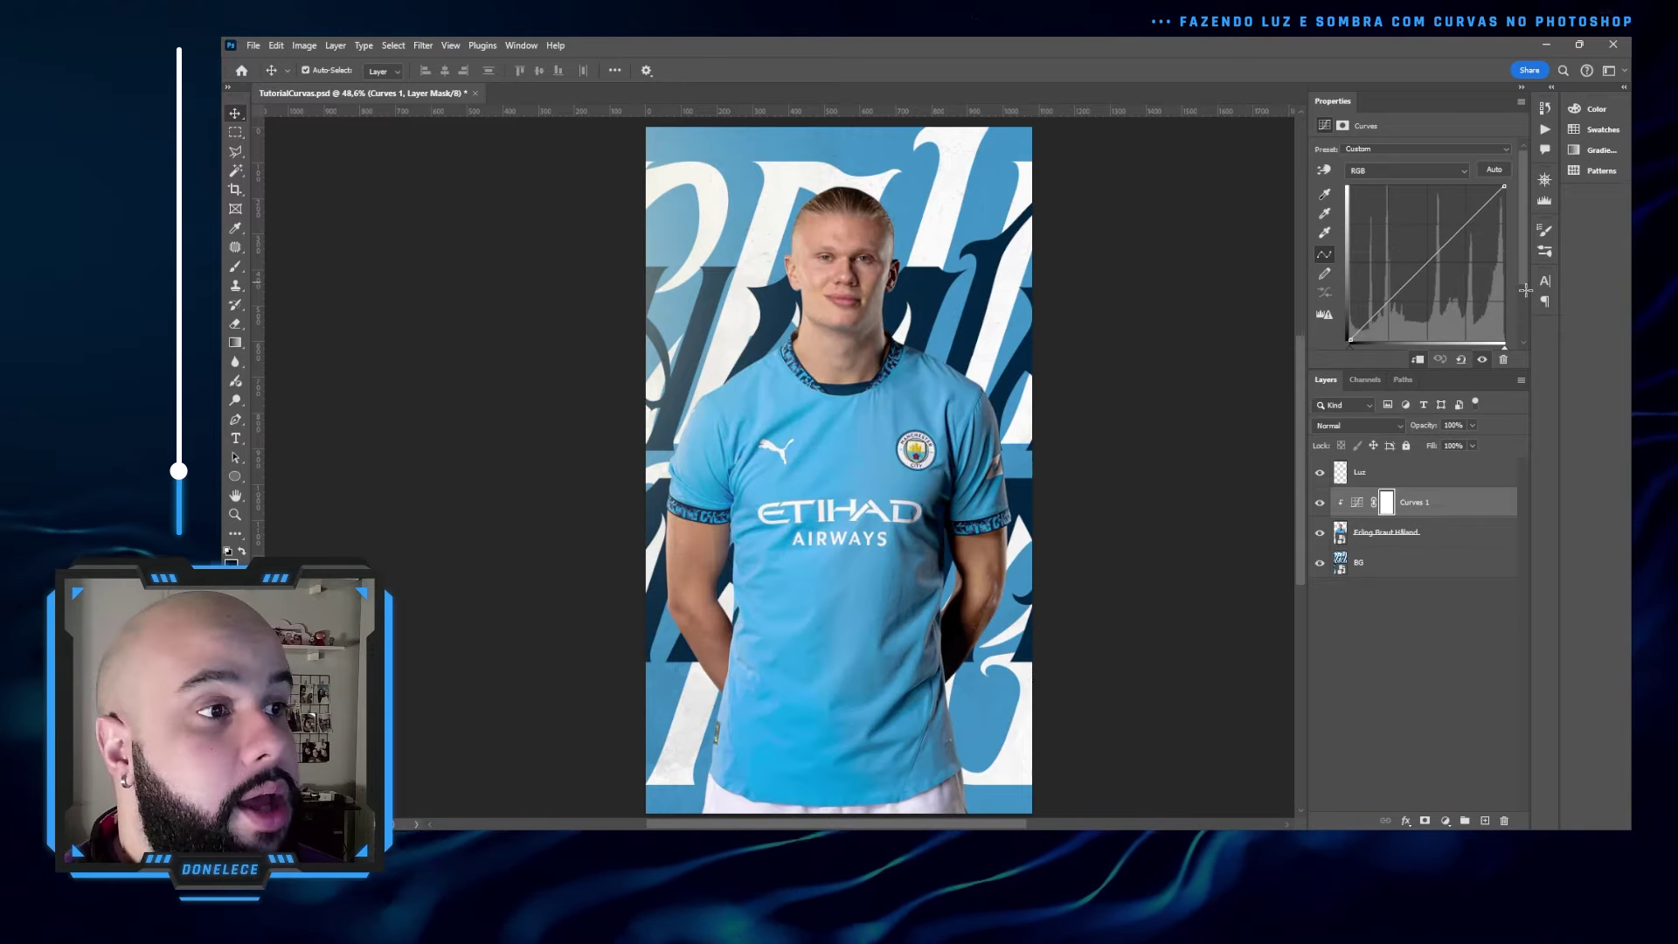
left_click_drag(1462, 229, 1462, 280)
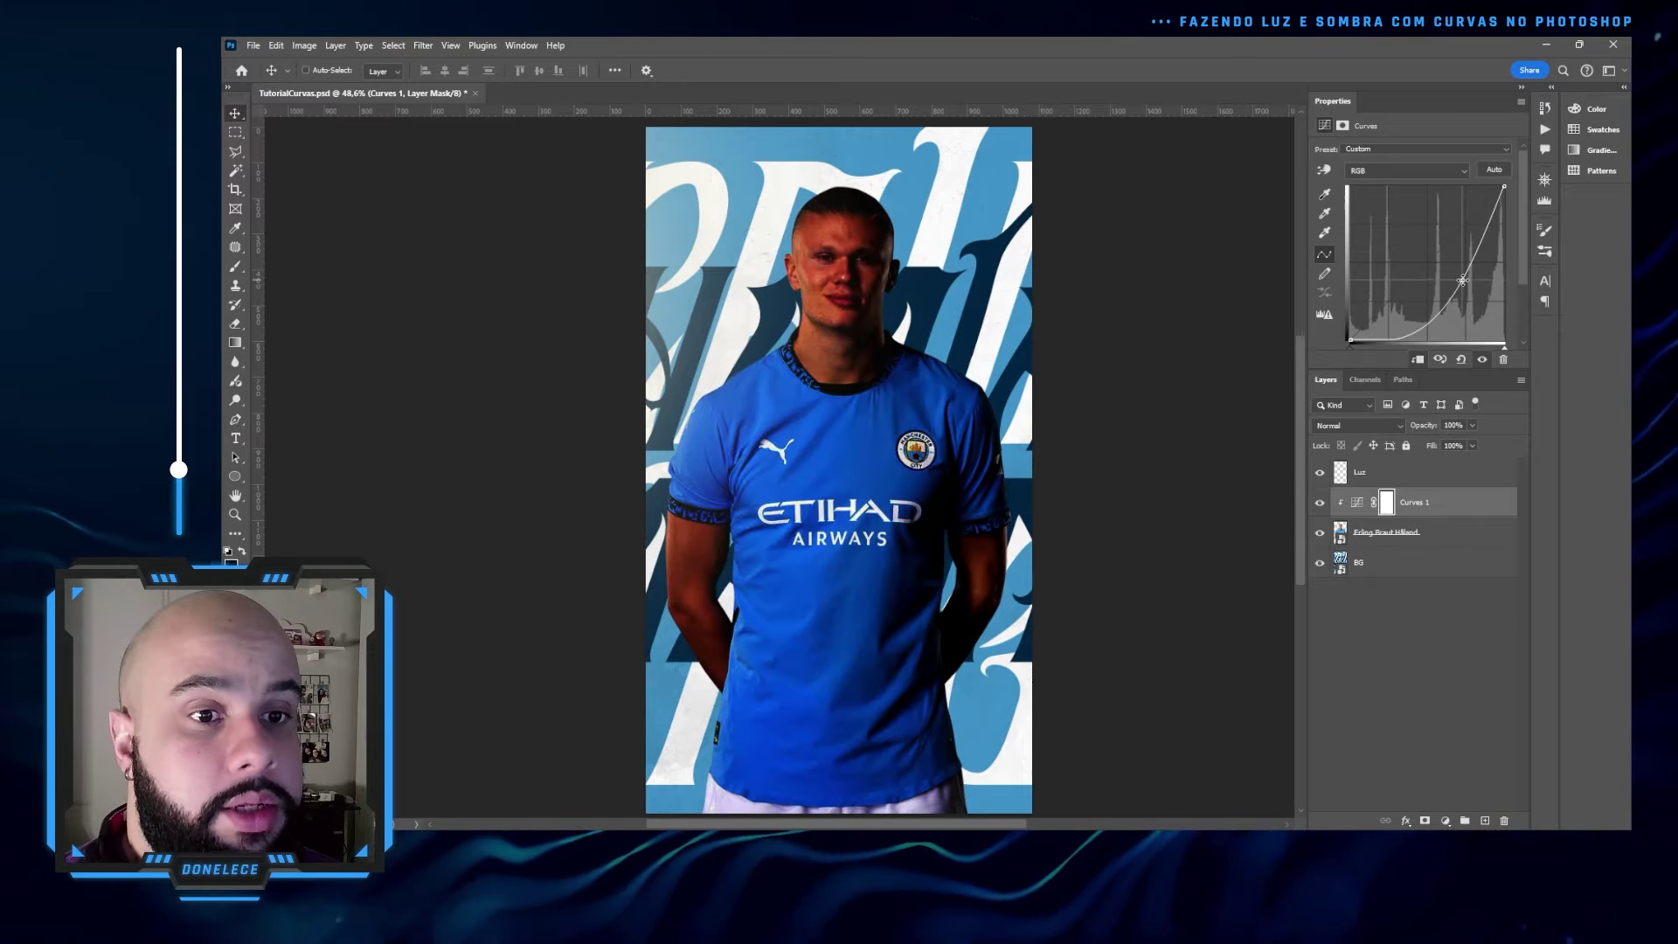
key("ctrl+z")
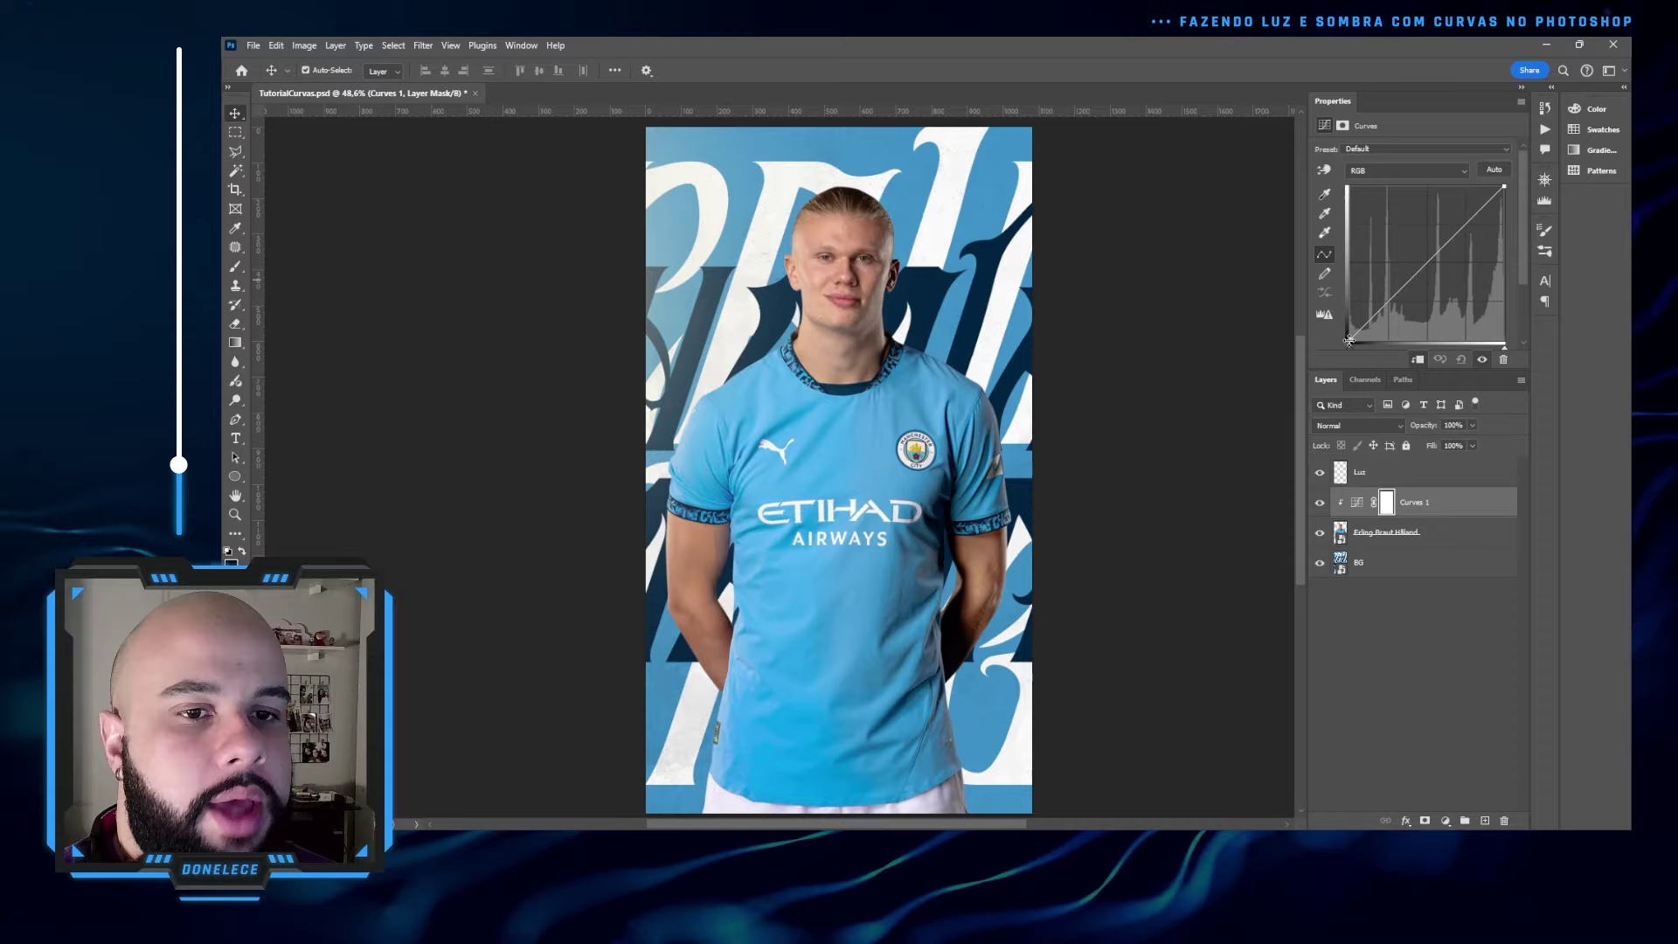
- Try moving the curve's white point to the far shadow end, and return both endpoints to their original corners
mouse_move(1349, 341)
left_mouse_down()
mouse_move(1503, 341)
mouse_move(1323, 345)
mouse_move(1317, 197)
mouse_move(1319, 346)
left_mouse_up()
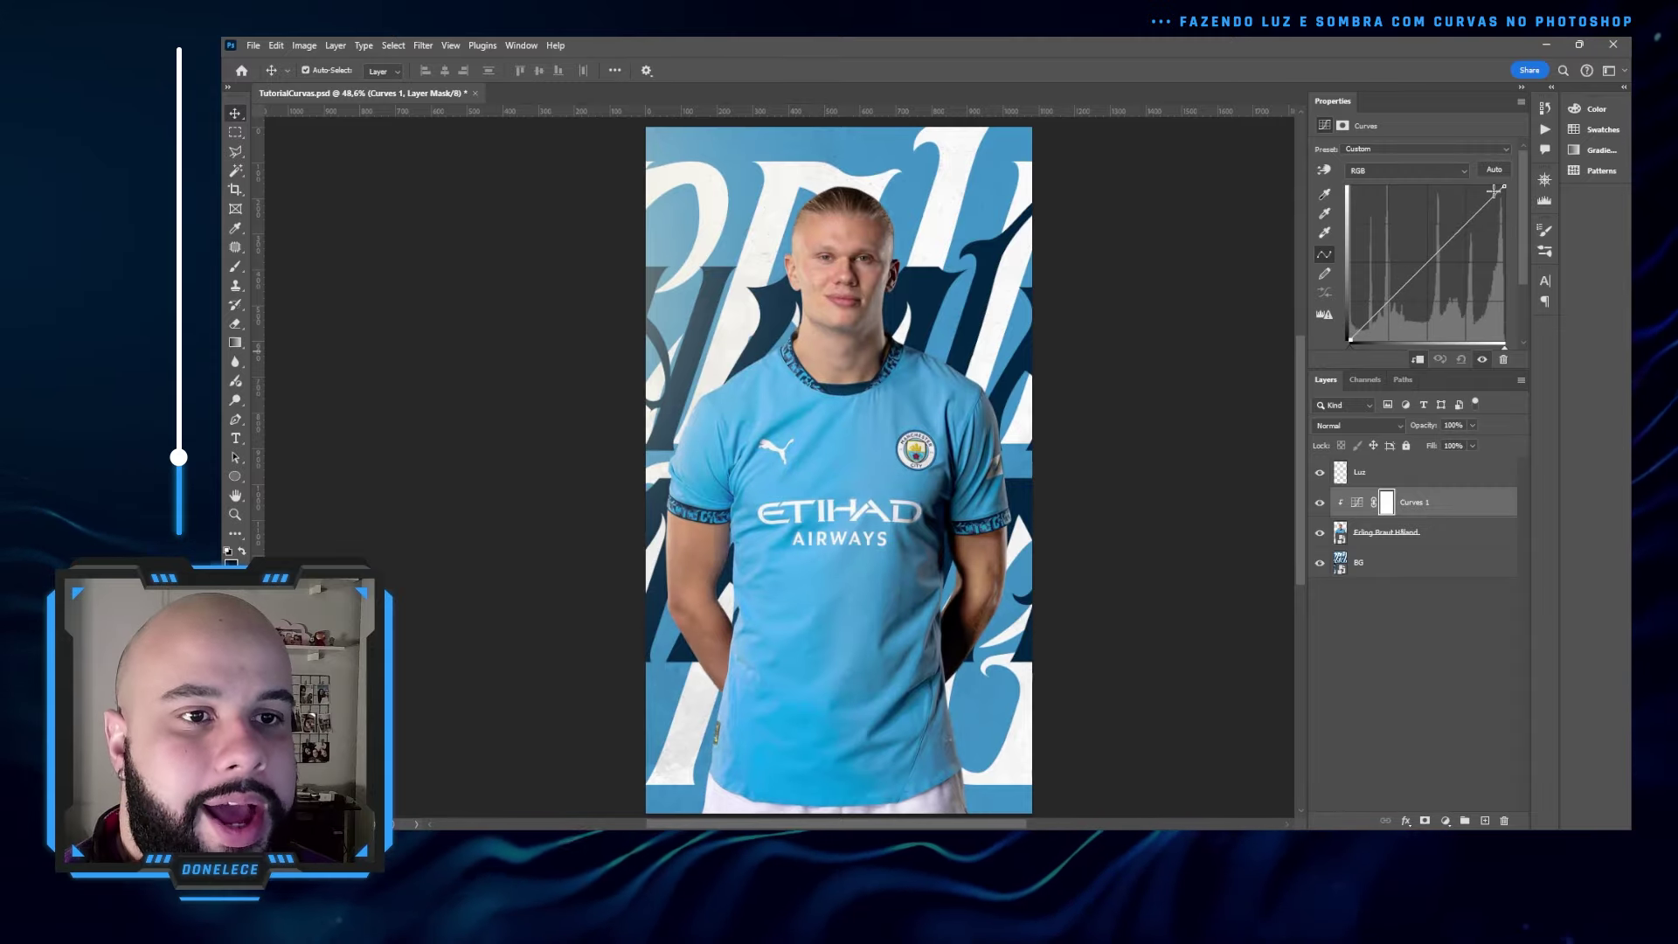
left_click_drag(1494, 189, 1334, 171)
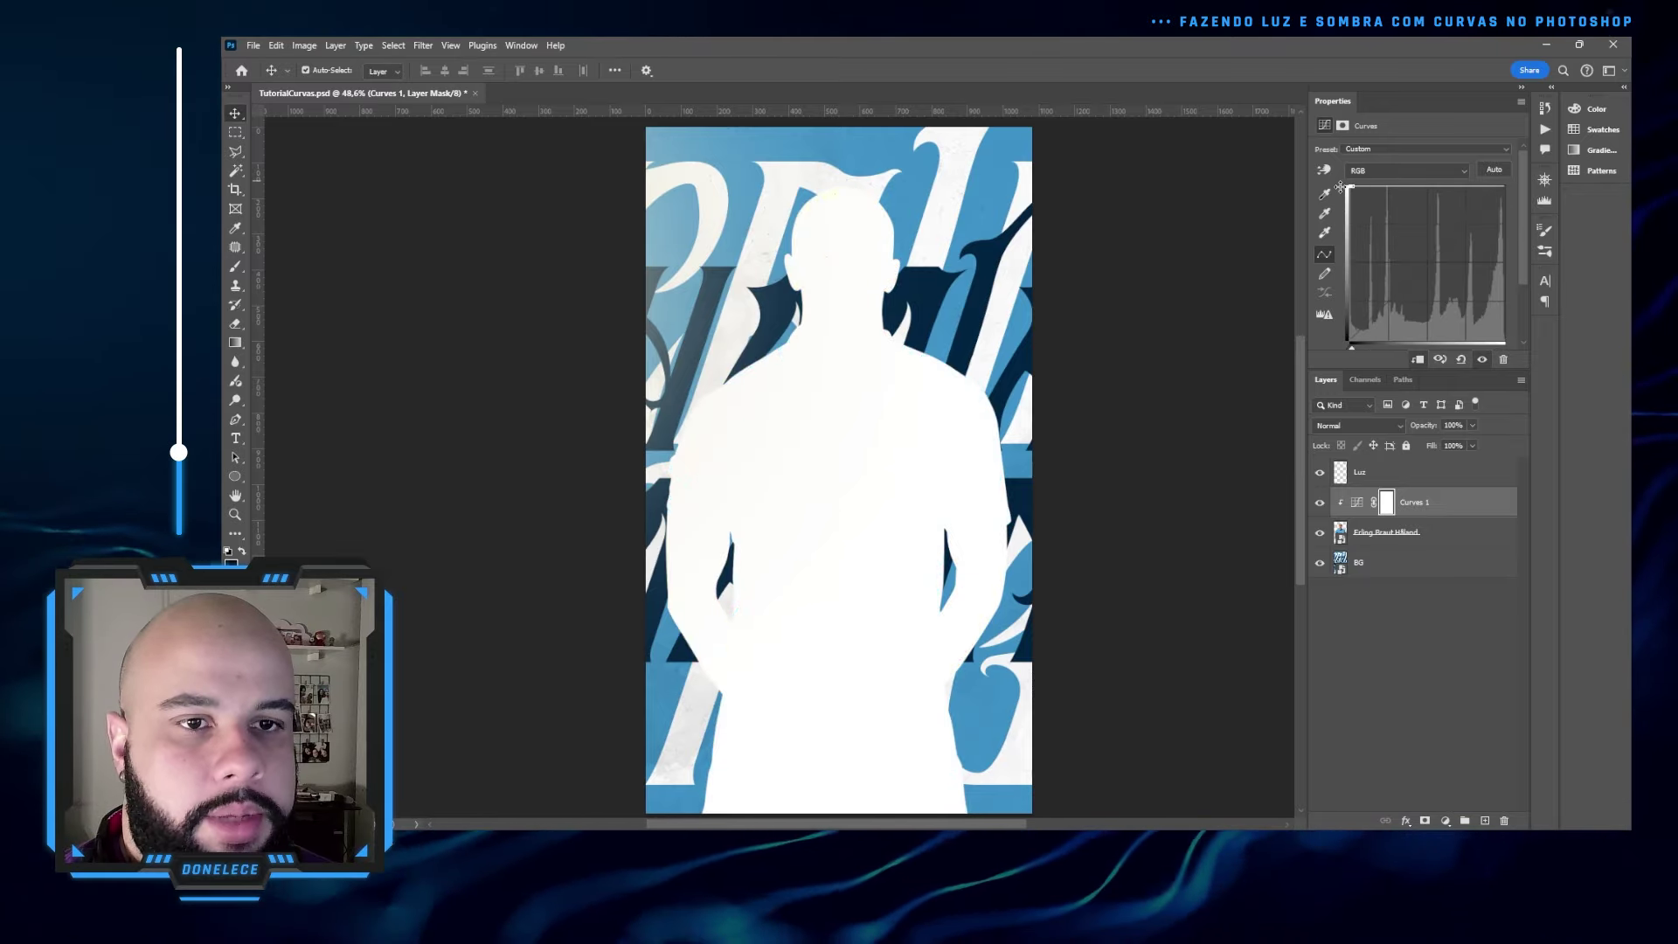
left_click_drag(1350, 185, 1354, 186)
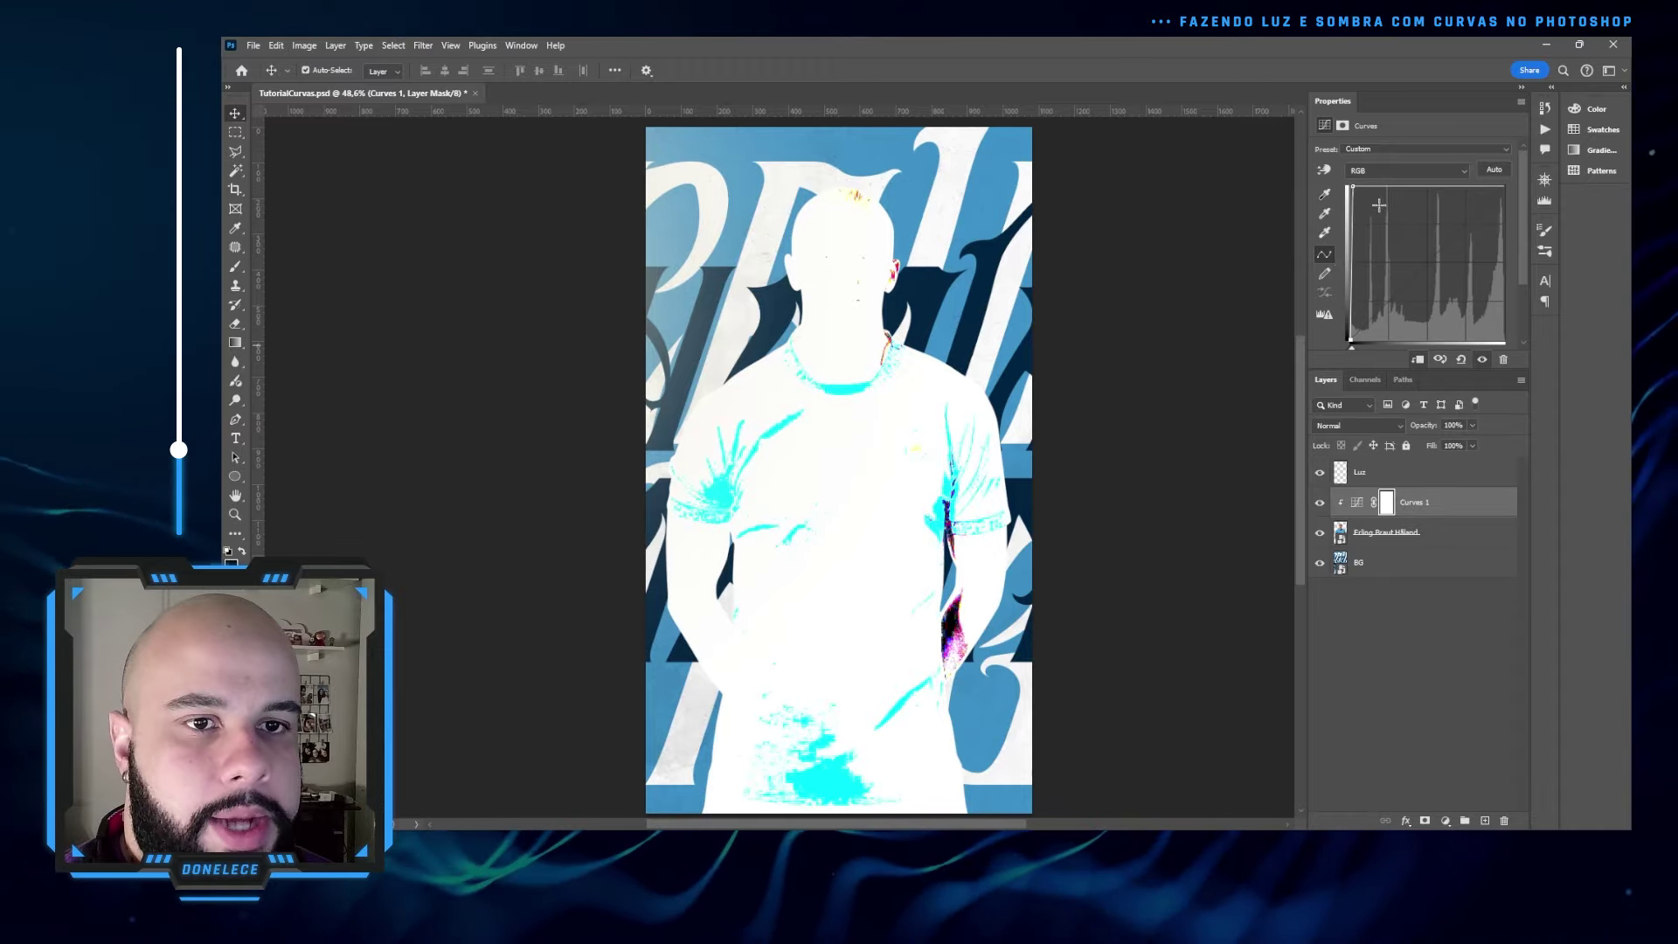
left_click_drag(1352, 185, 1505, 184)
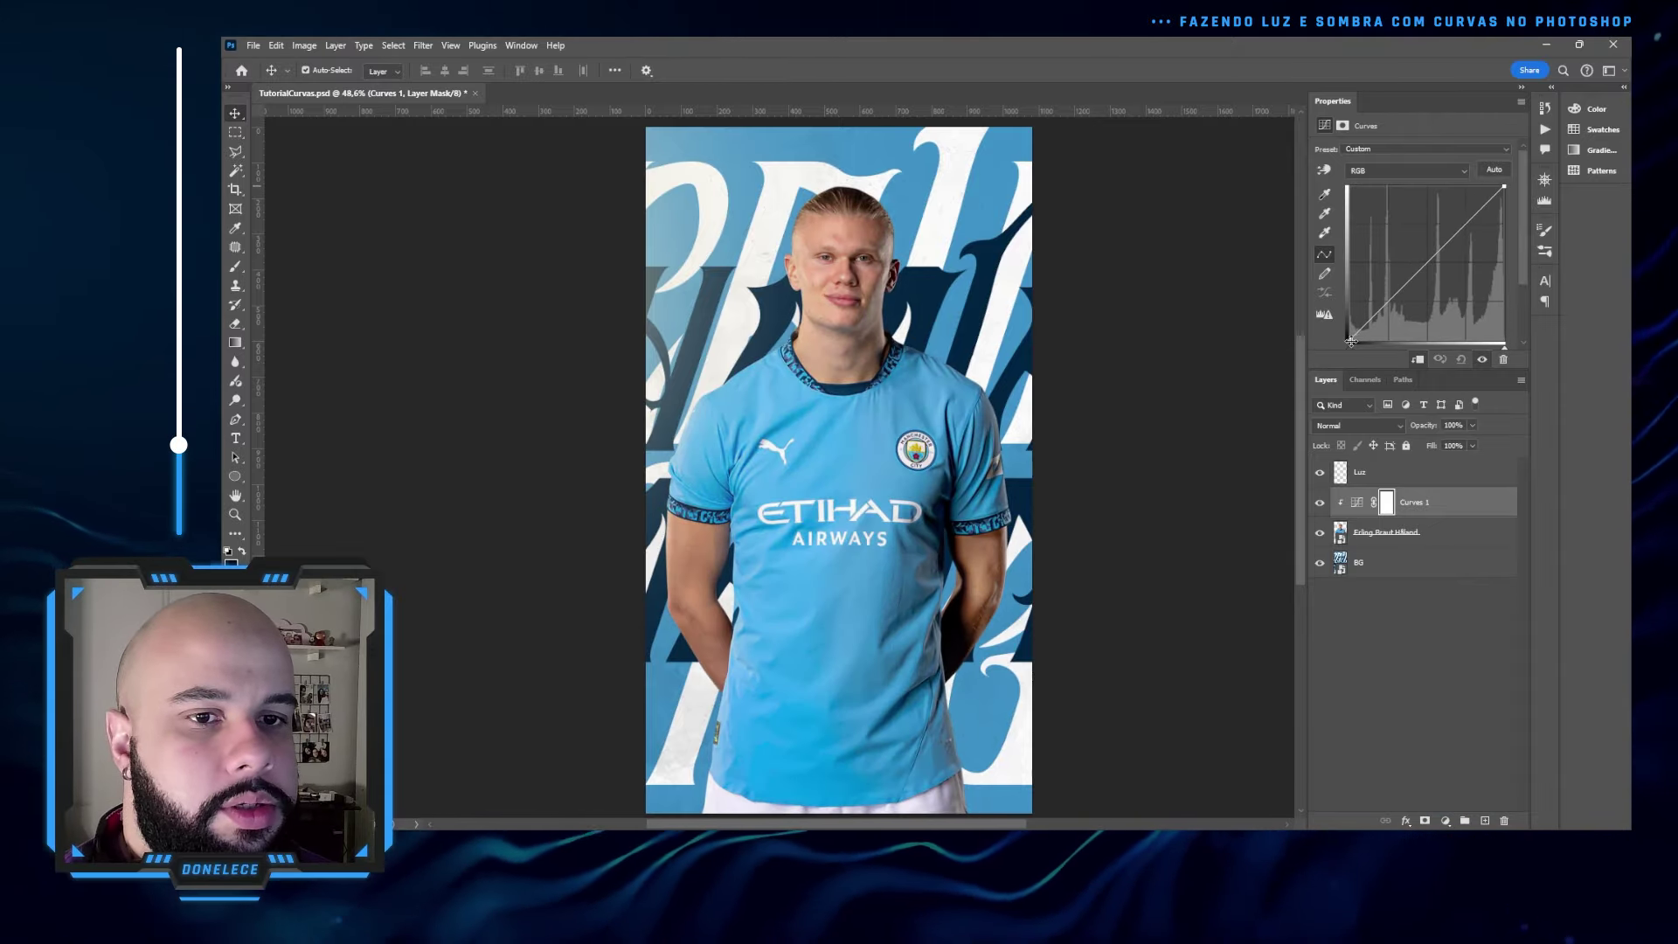
mouse_move(1351, 341)
left_mouse_down()
mouse_move(1350, 321)
mouse_move(1349, 341)
left_mouse_up()
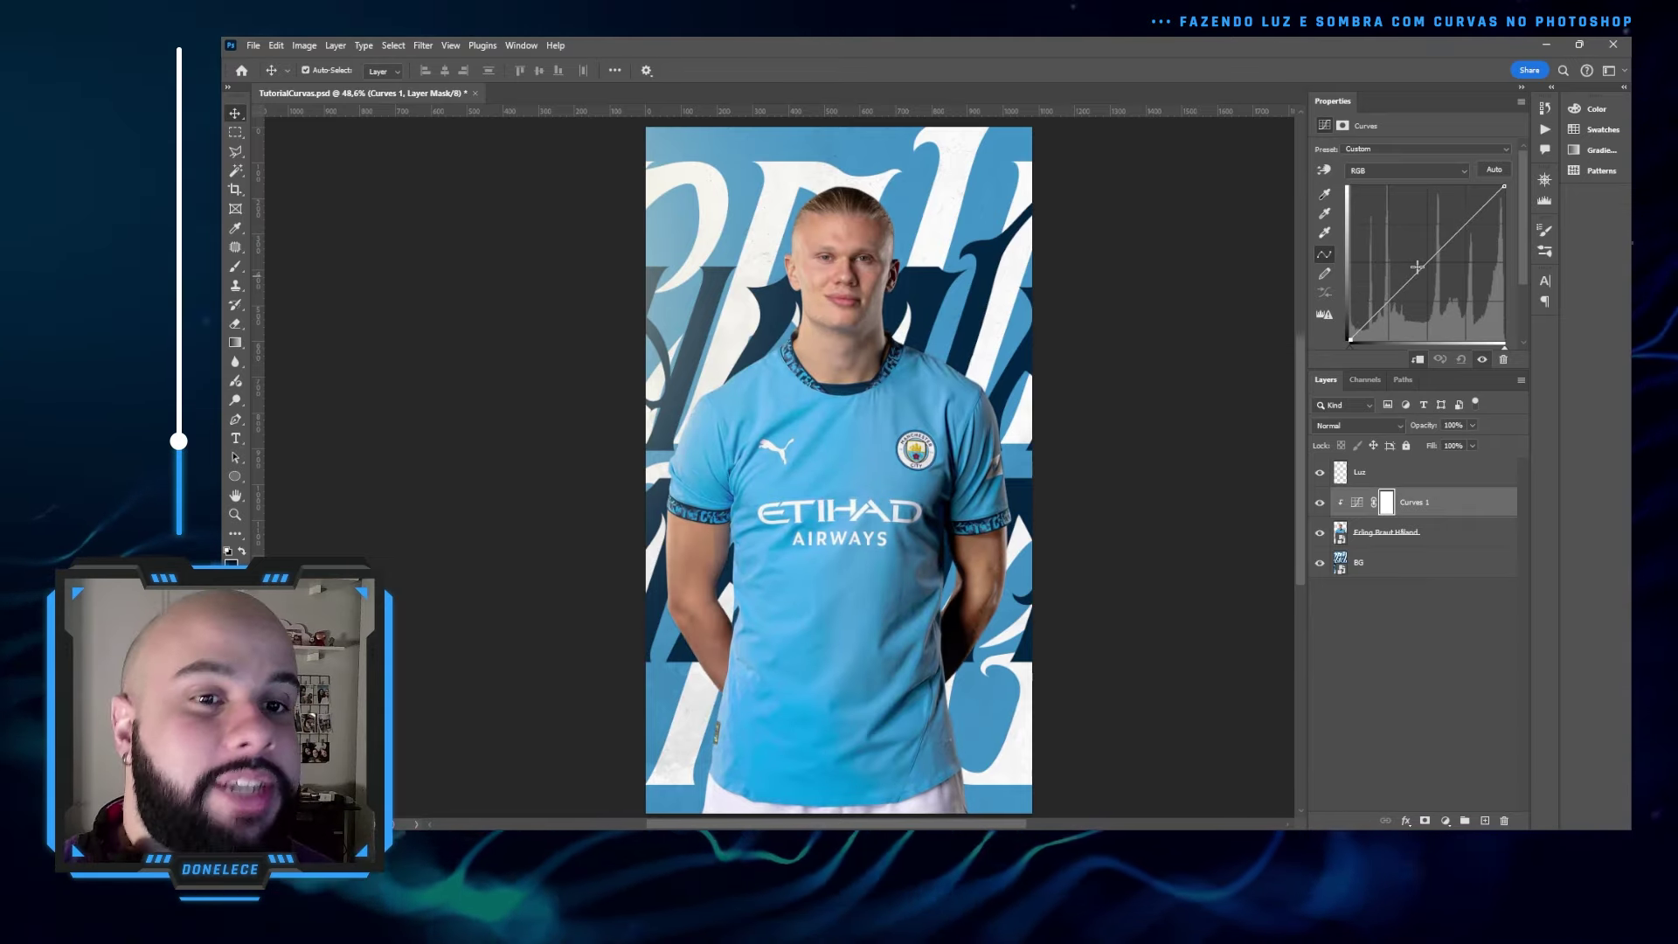
- Try bending the curve down in the highlights and up in the shadows, restoring the straight line after each test
left_click_drag(1427, 262, 1477, 231)
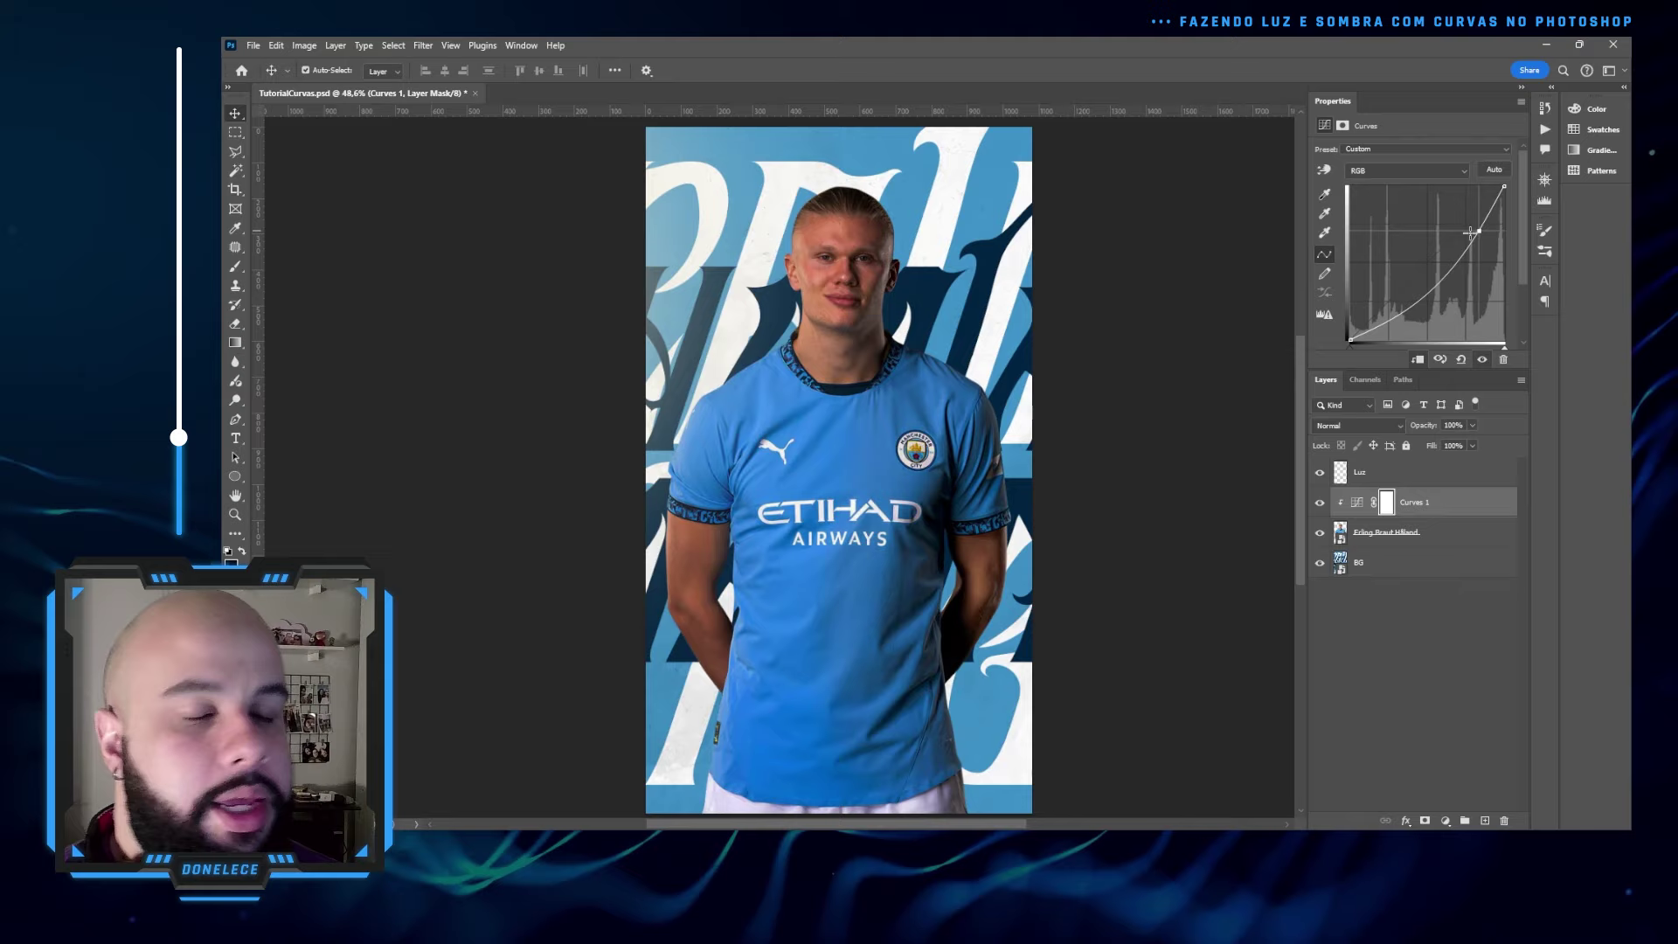
key("Delete")
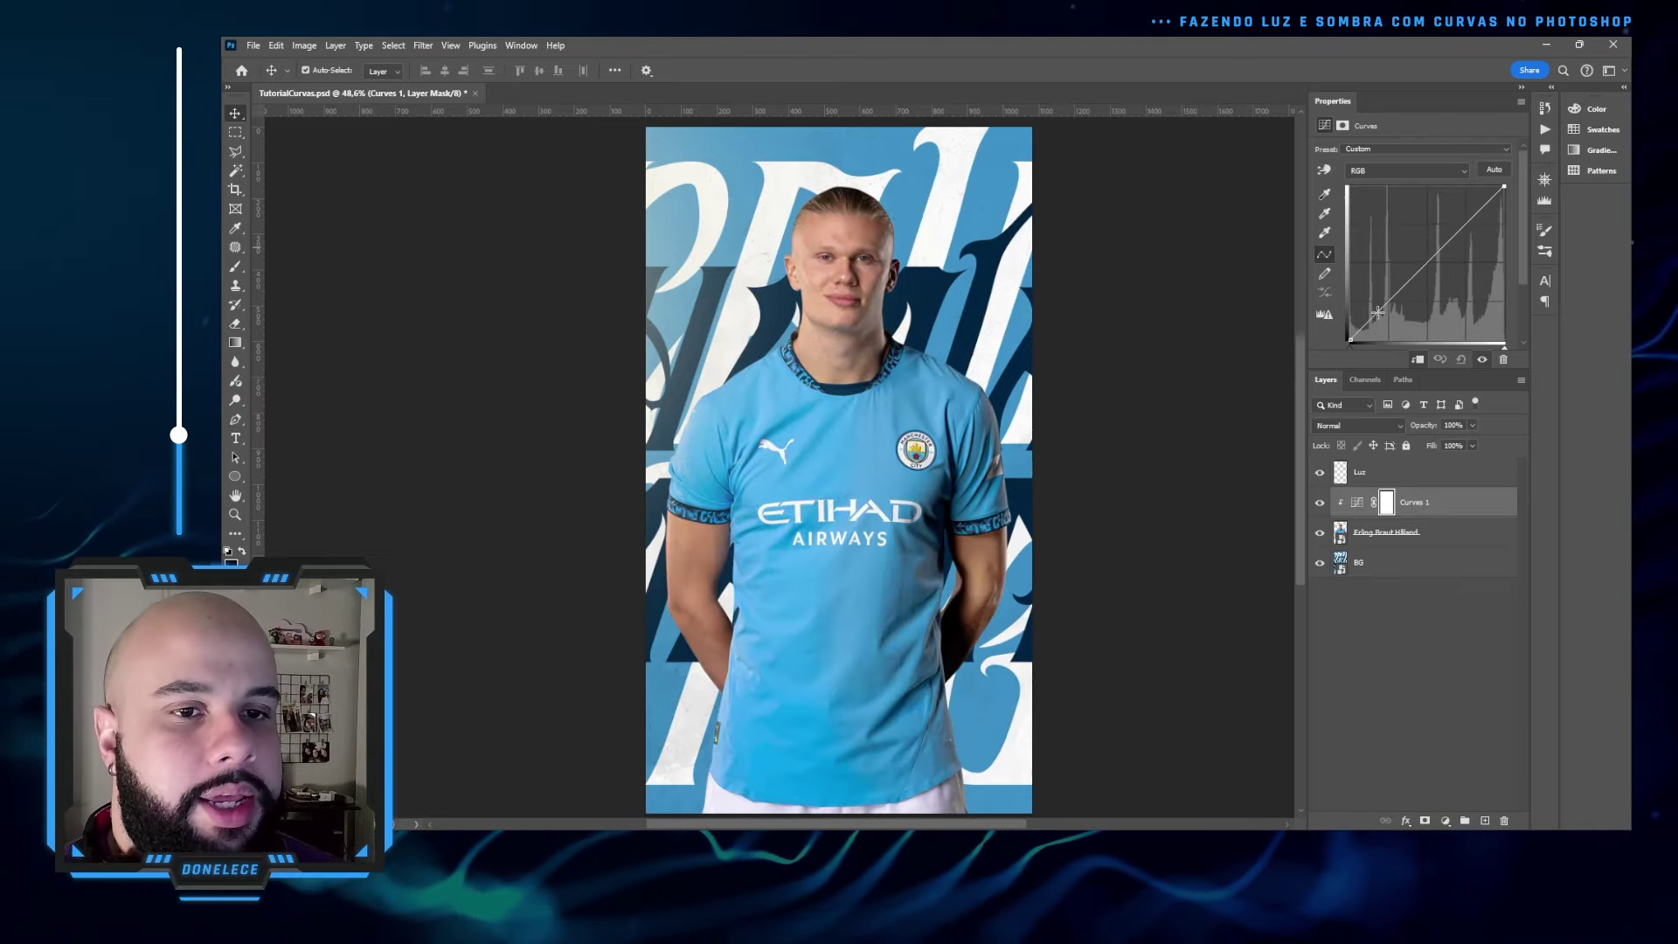
mouse_move(1379, 315)
left_mouse_down()
mouse_move(1388, 327)
mouse_move(1381, 282)
left_mouse_up()
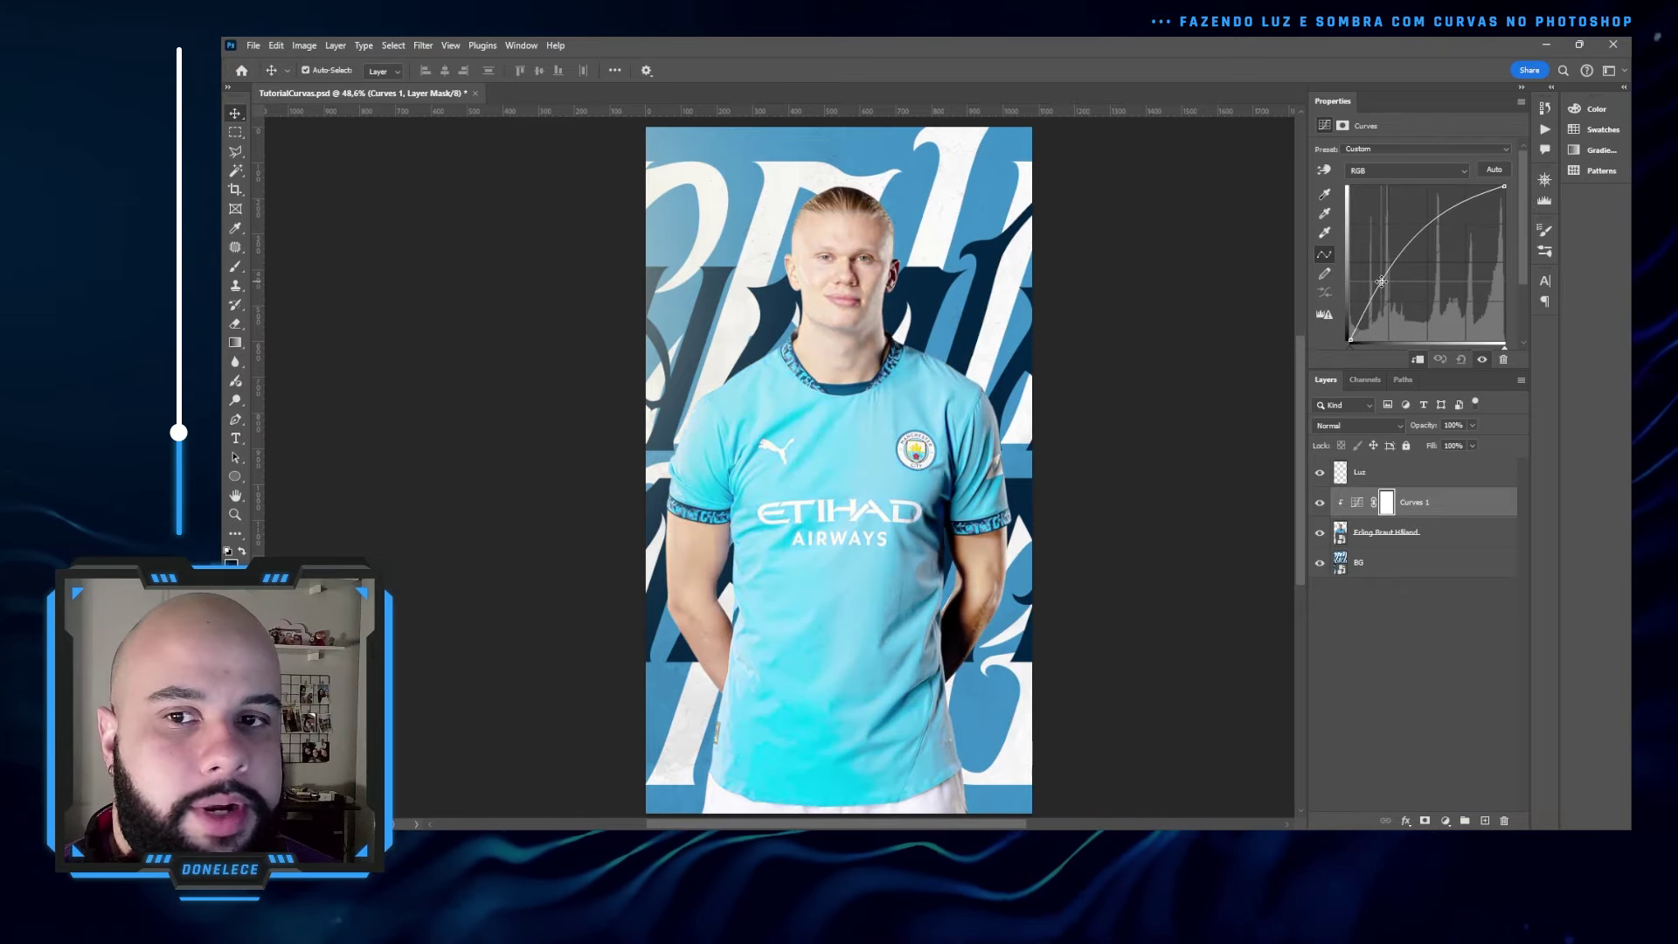
key("ctrl+z")
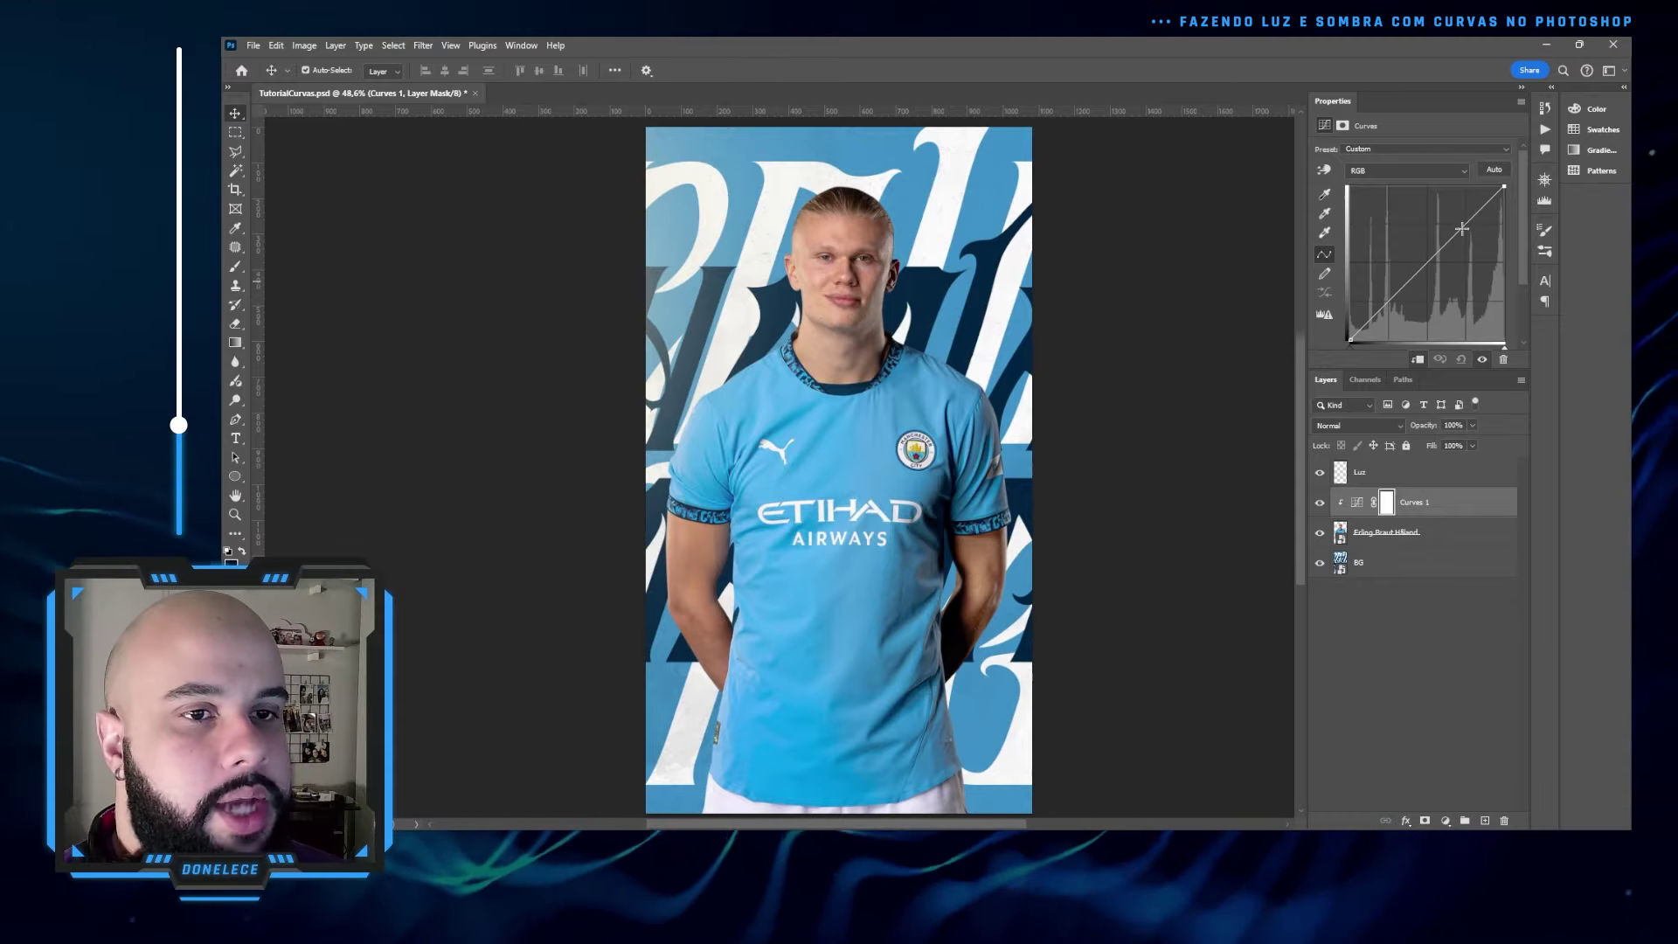
left_click_drag(1462, 229, 1474, 222)
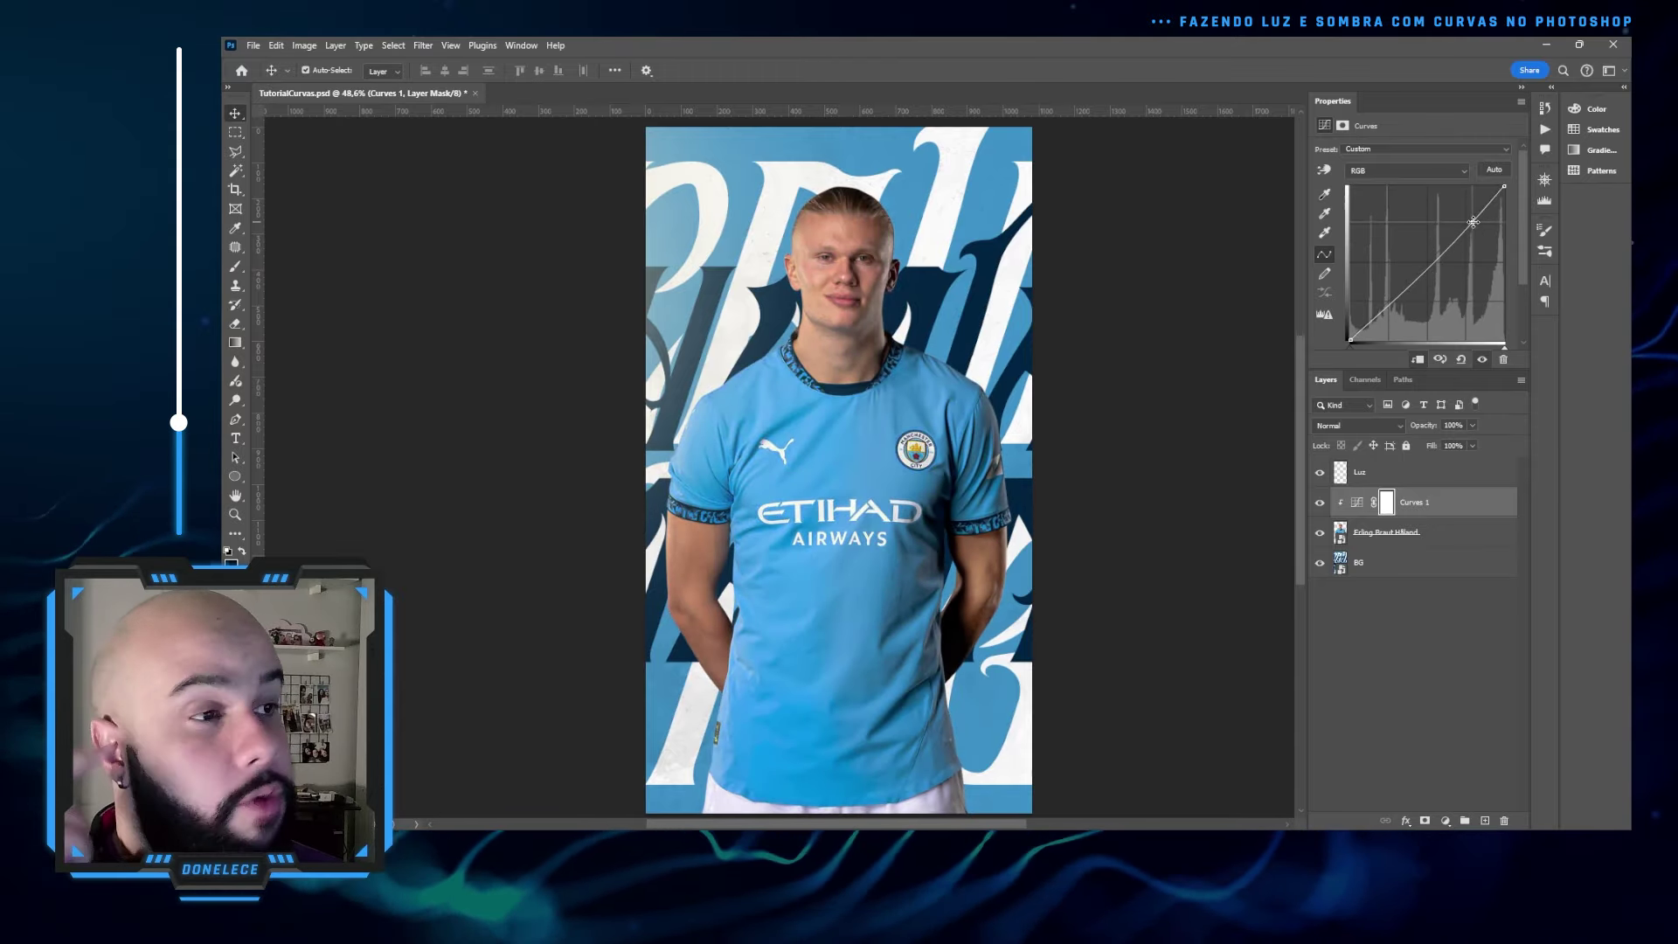
key("ctrl+z")
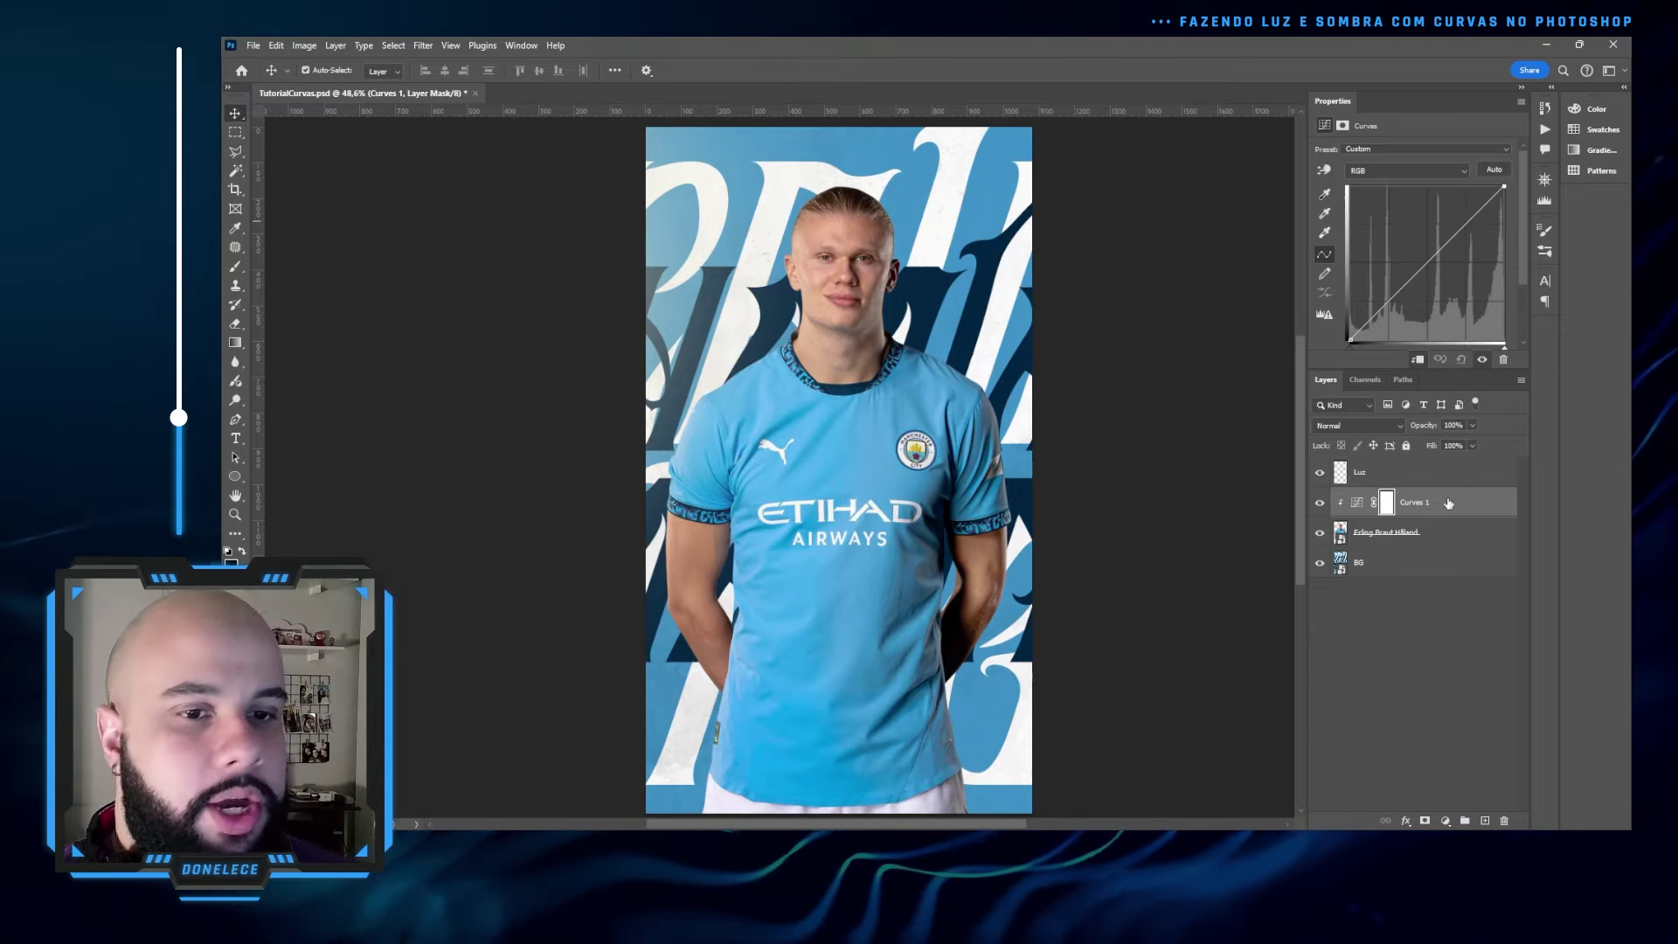
- Duplicate the clipped Curves 1 layer three times beneath itself and rename the original Luz Direcionada
left_click_drag(1448, 502, 1453, 577)
left_click(1402, 514)
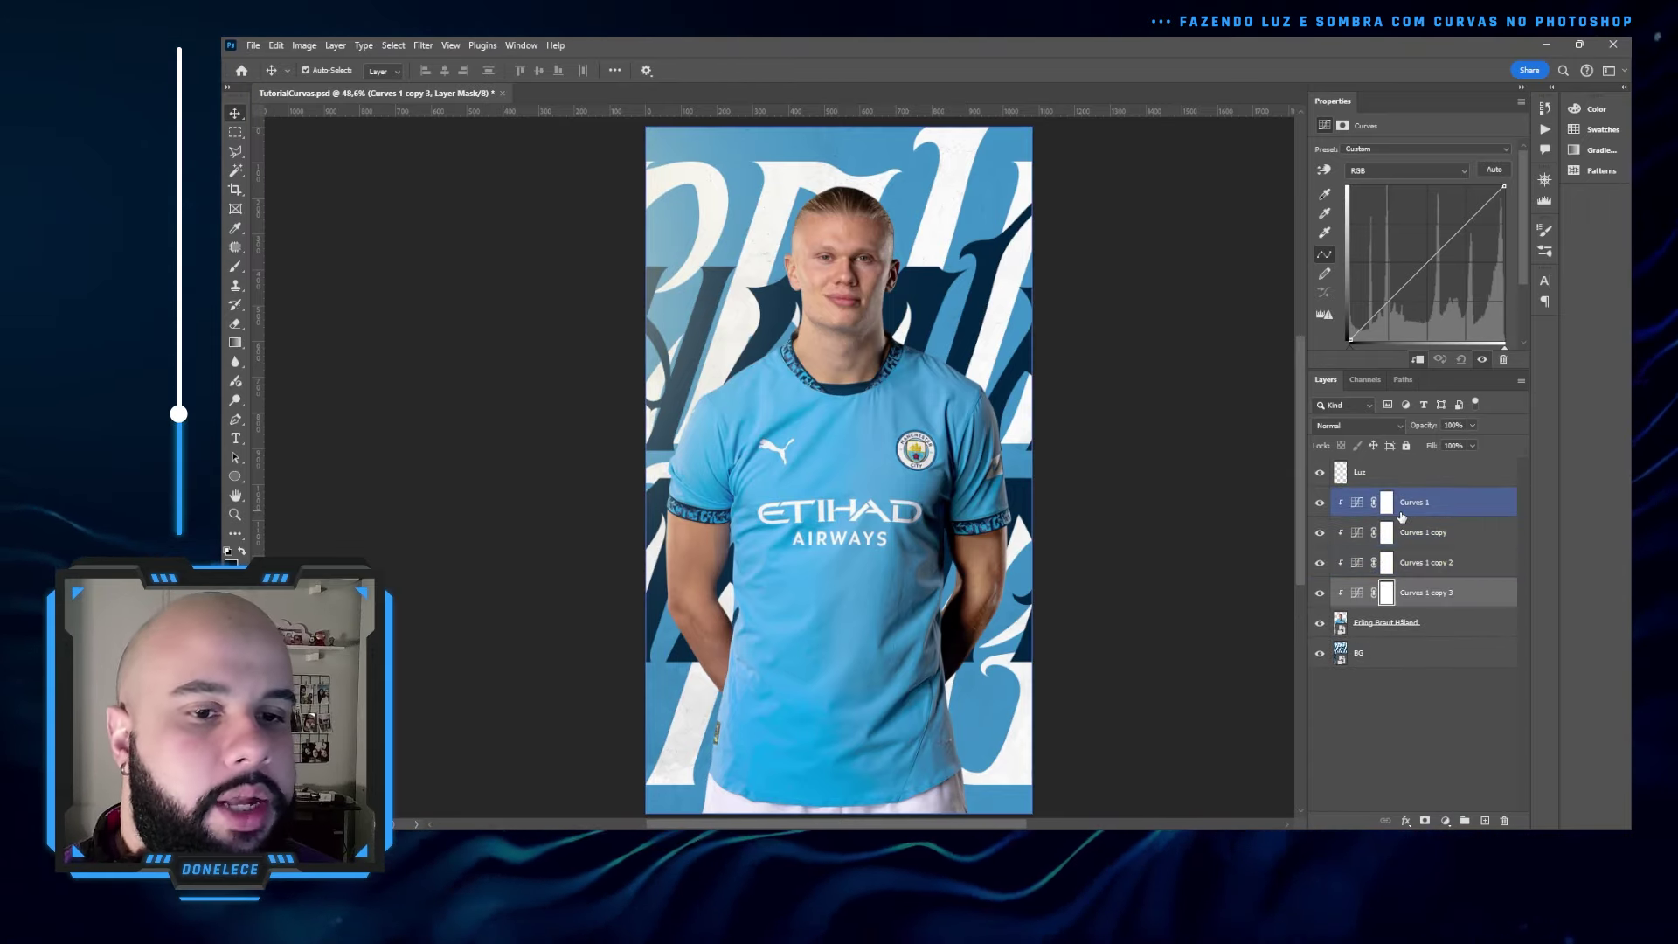
double_click(1407, 503)
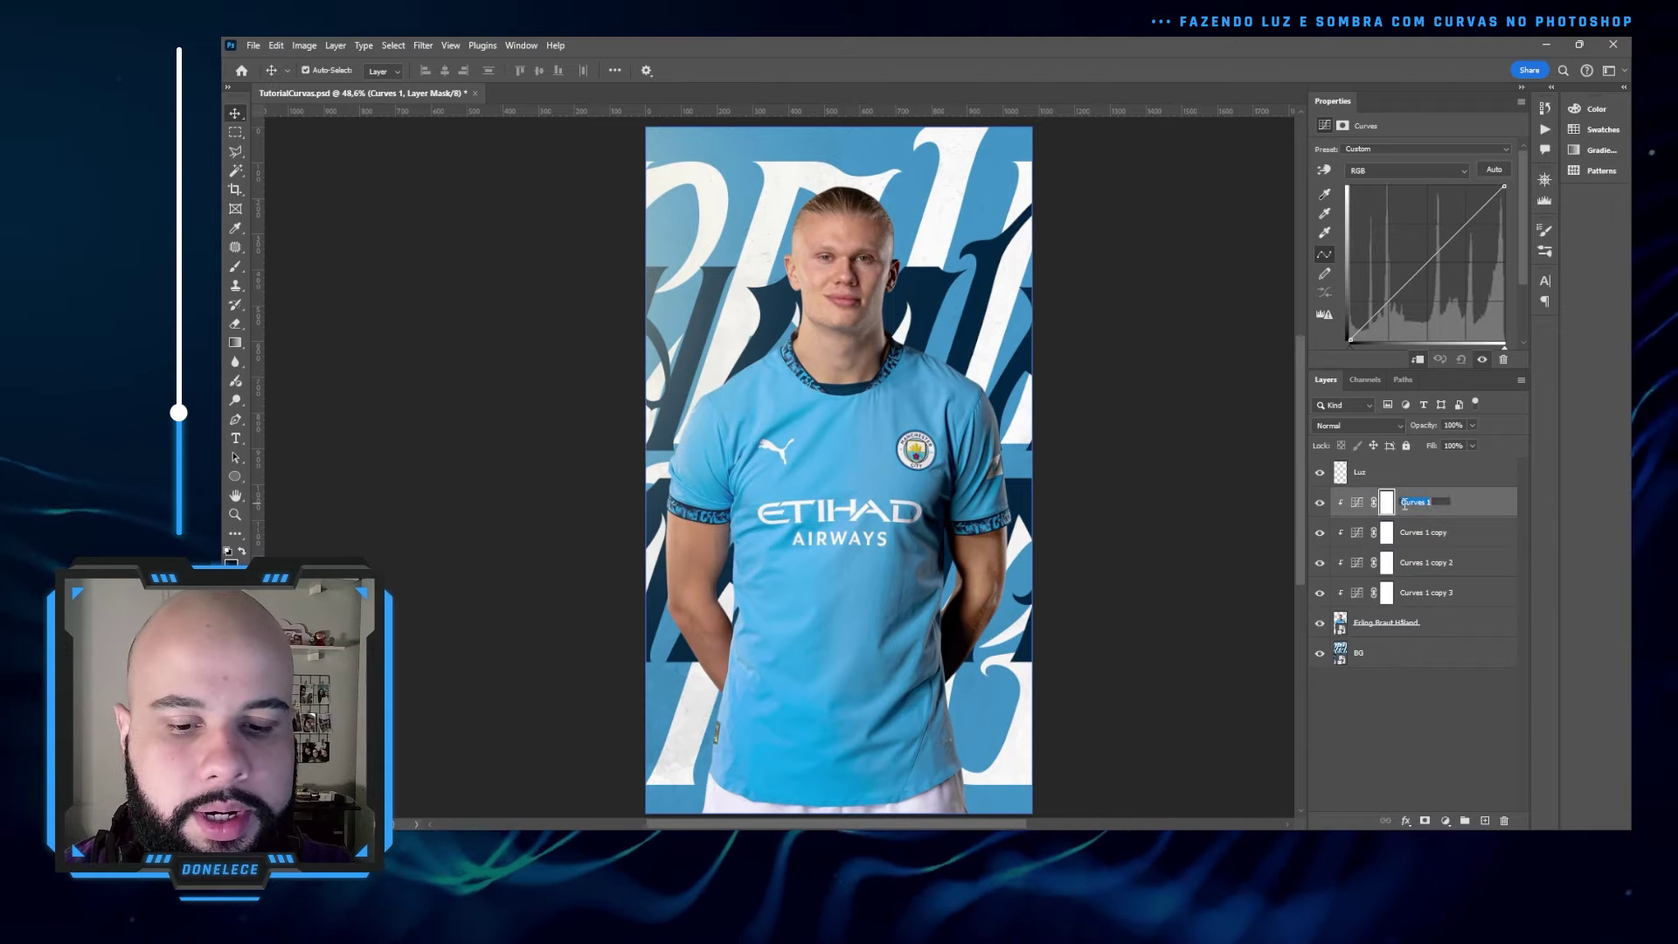
type("L")
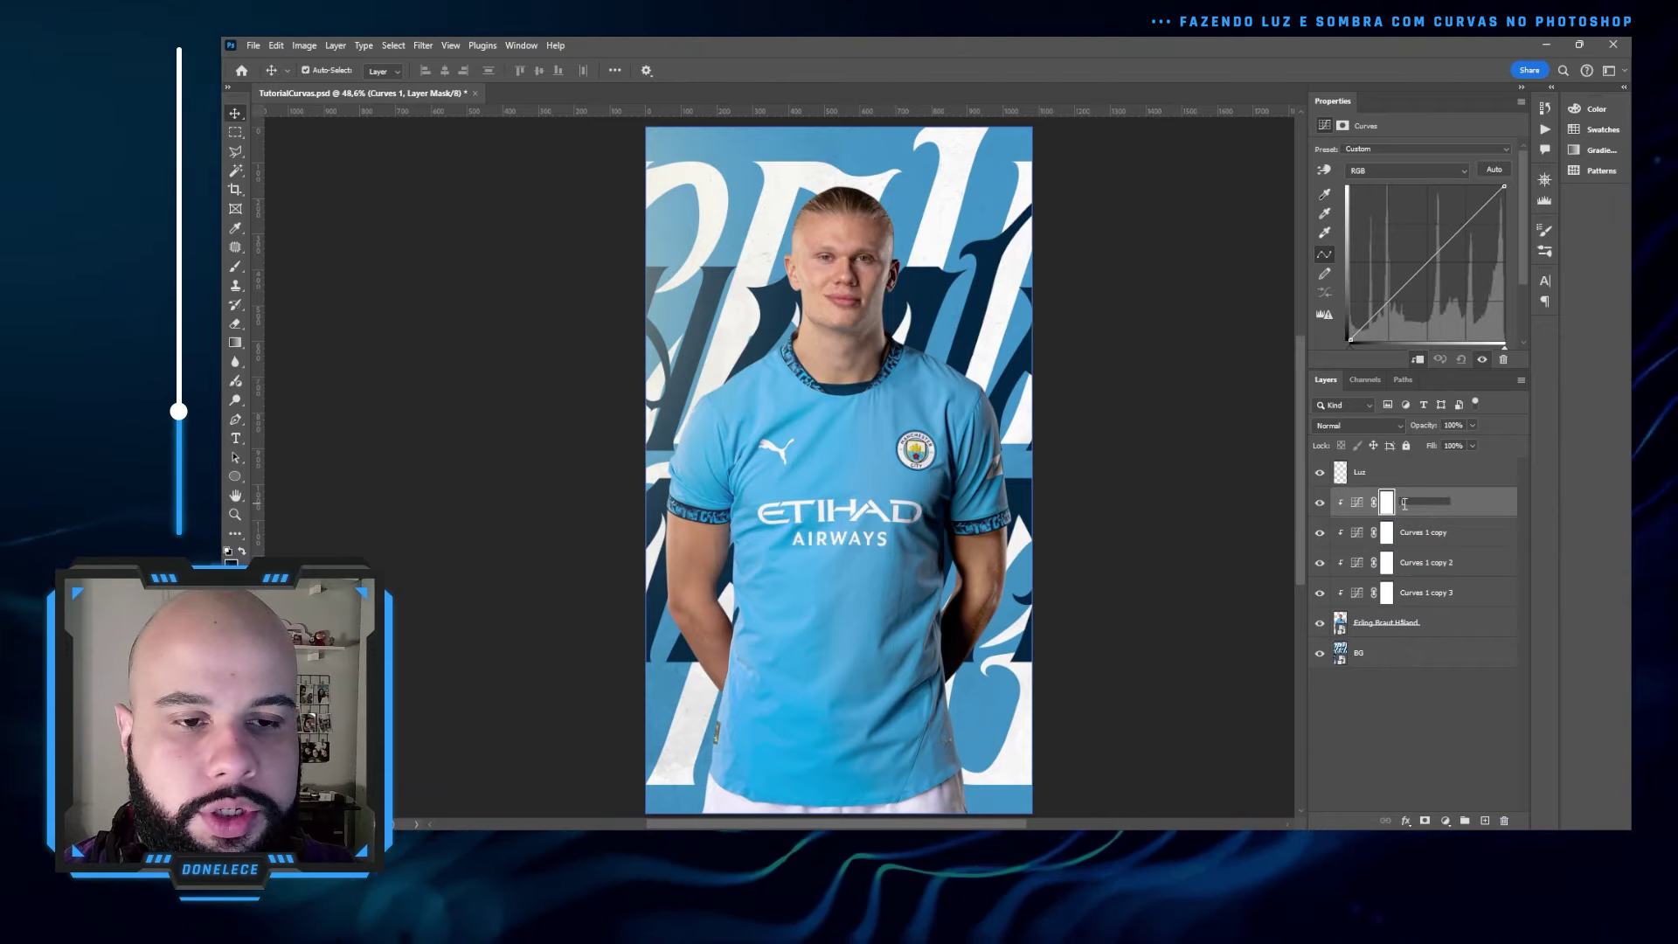
type("uz Direcionada")
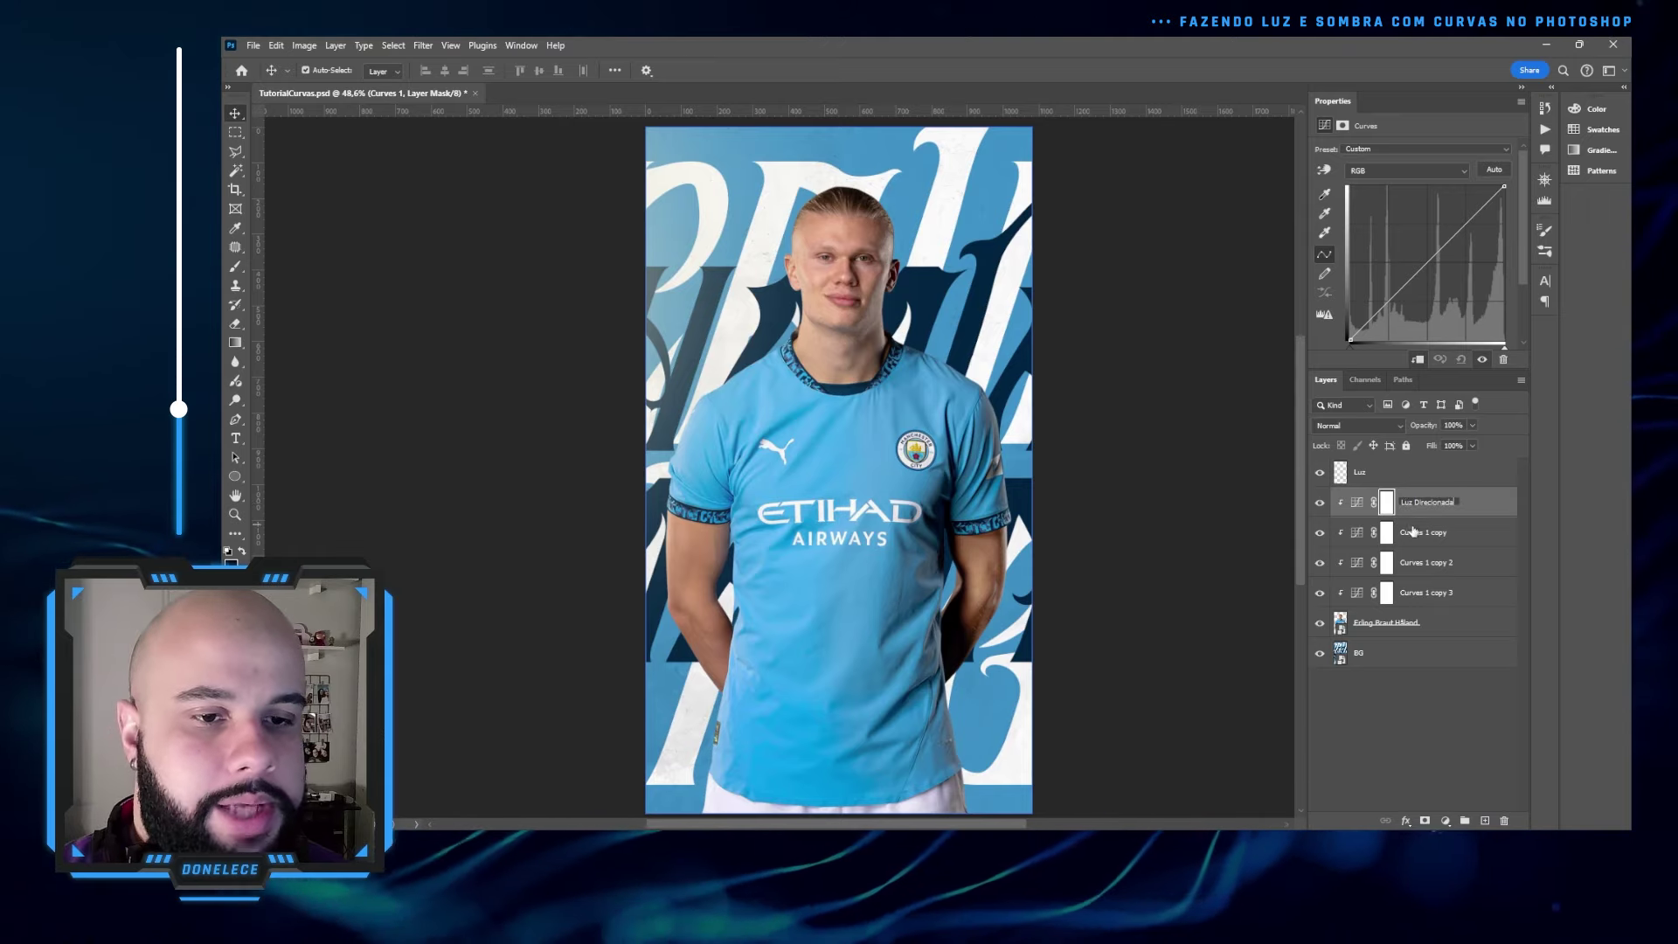
- Rename the Curves 1 copy layer as Luz Geral and the Curves 1 copy 2 layer as Sombra Direcionada
double_click(1413, 531)
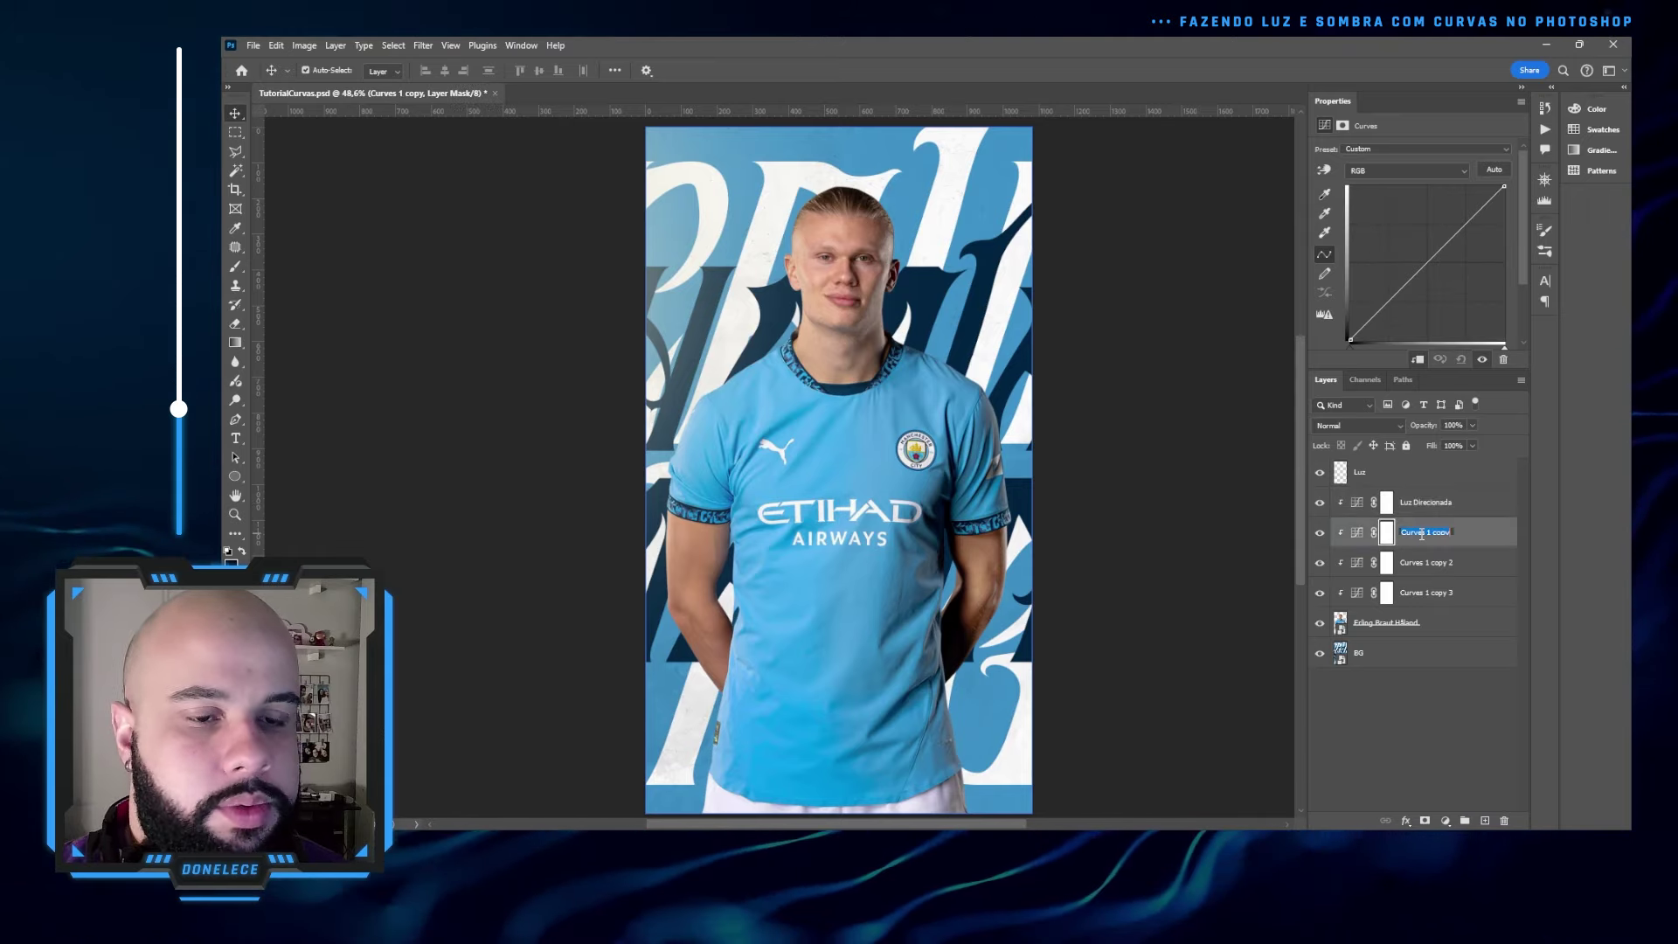
type("Luz Geral")
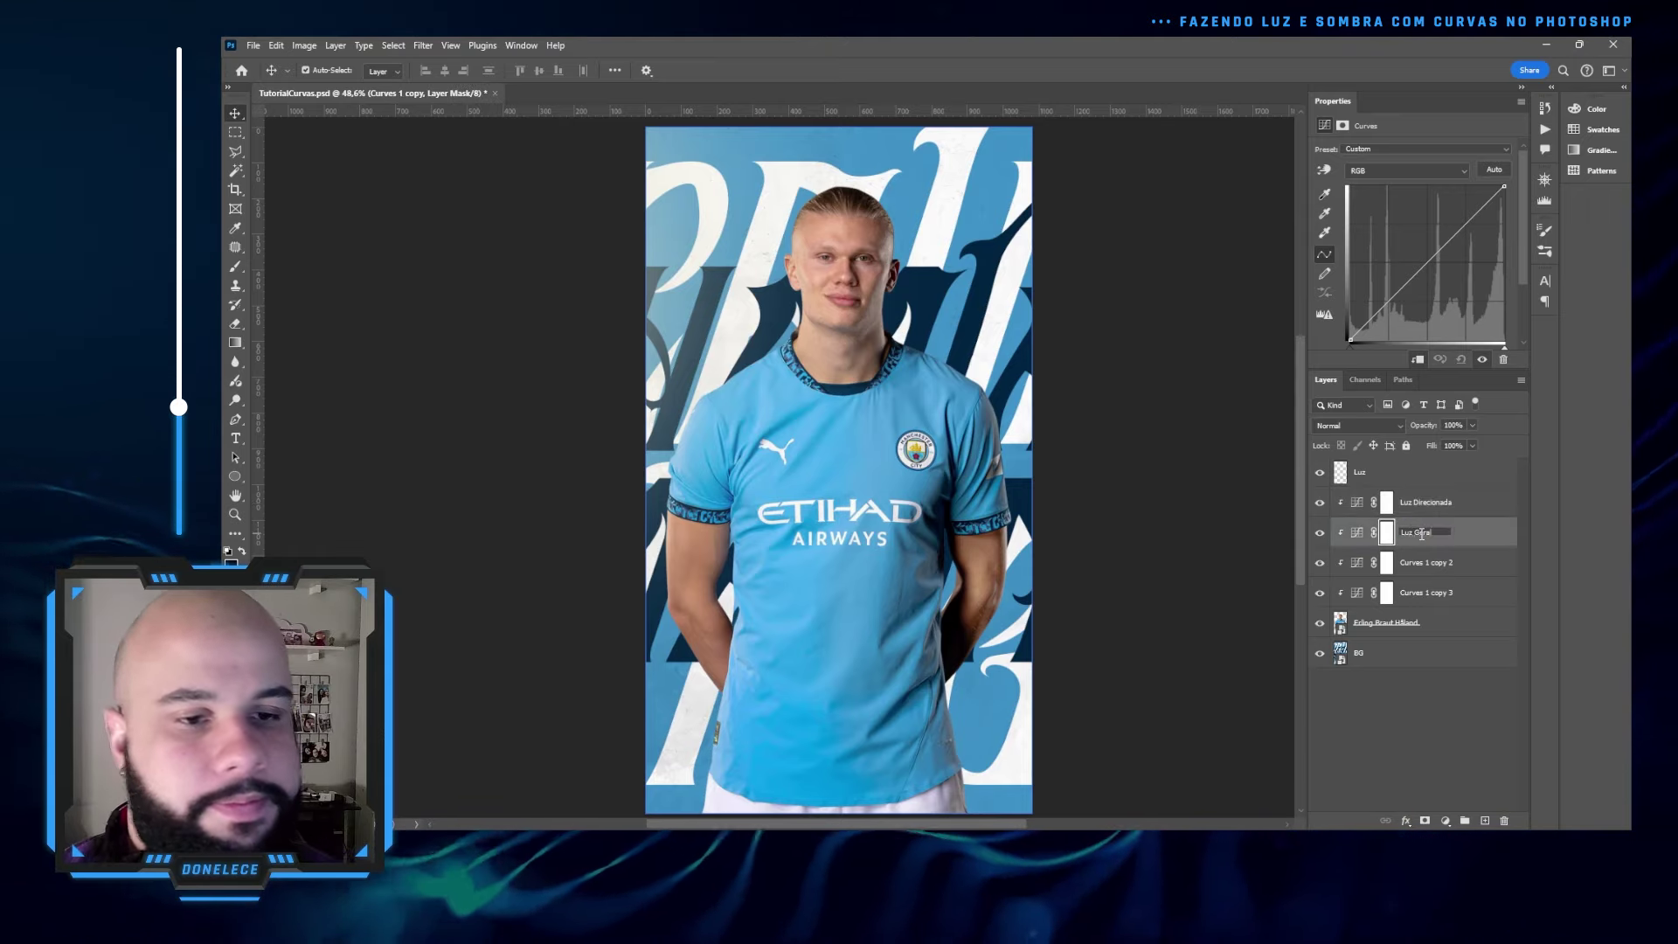
double_click(1427, 562)
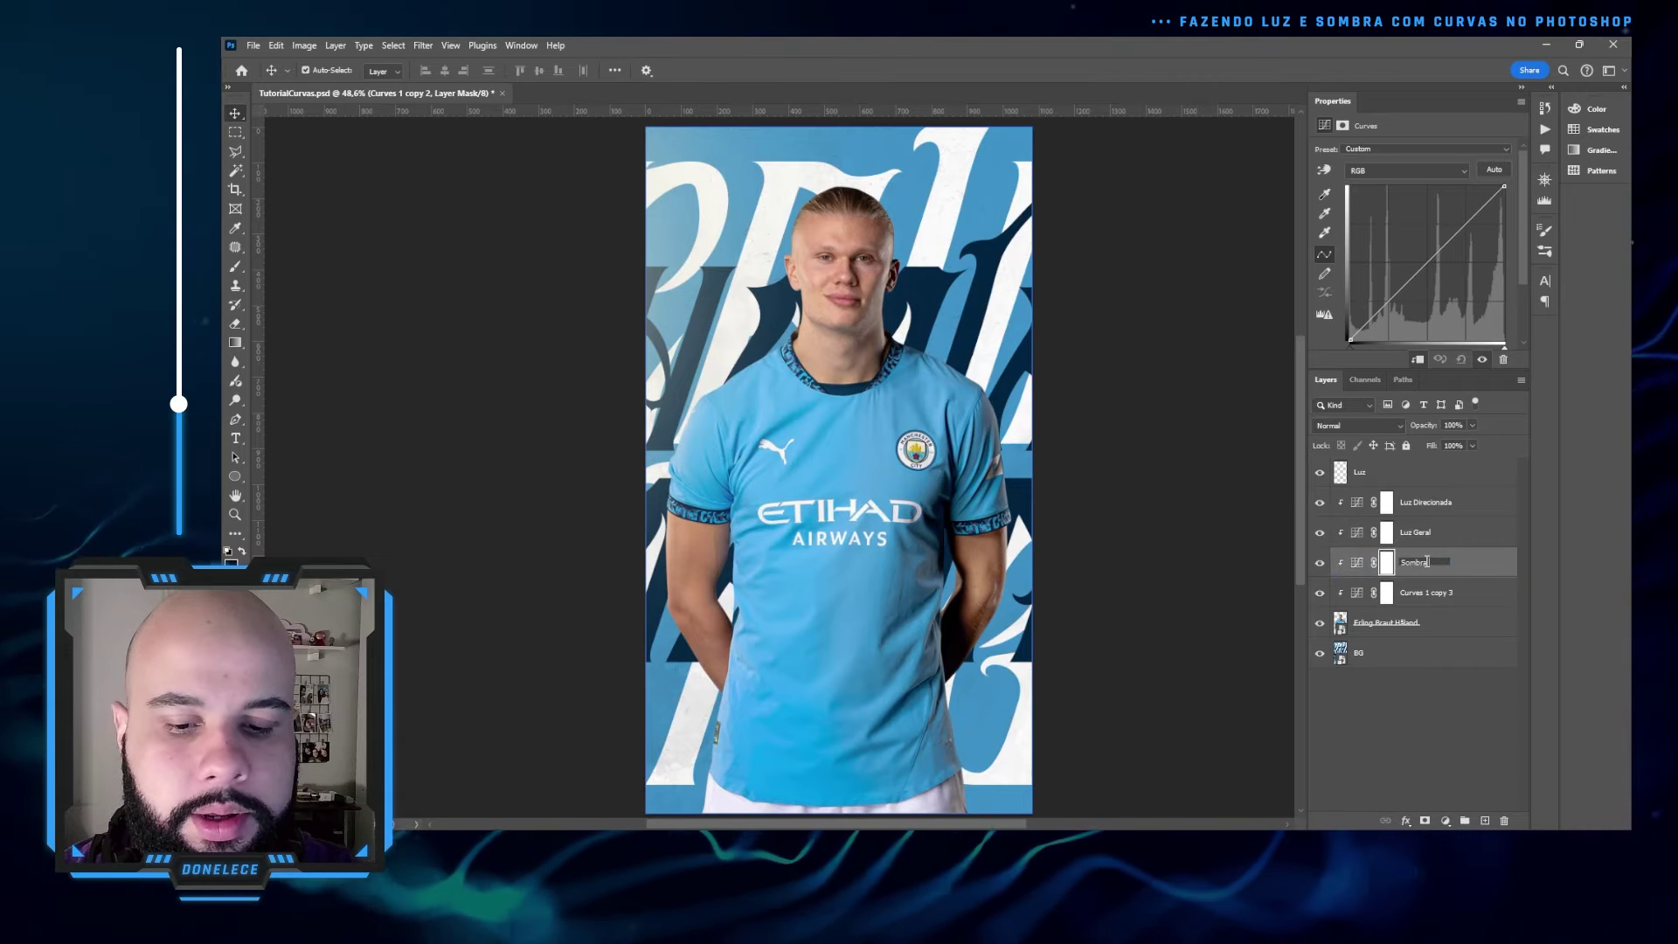
type("Ge")
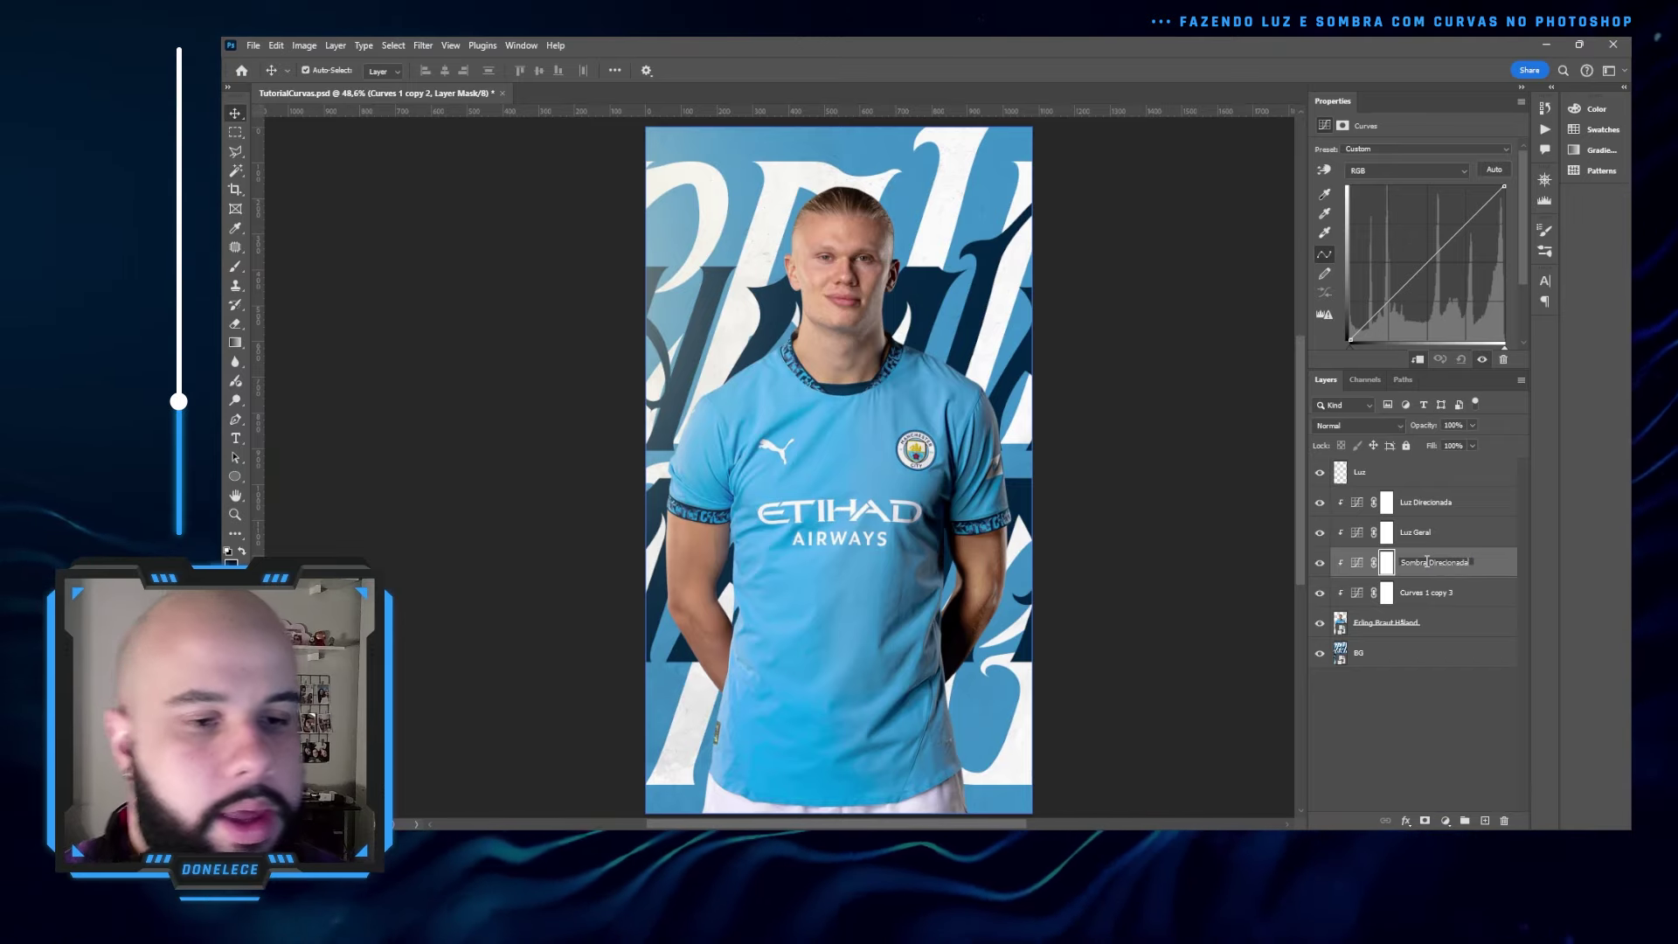
- Rename the Curves 1 copy 3 layer as Sombra Geral and hide the other three Curves layers
double_click(1427, 592)
type("Sombra Geral")
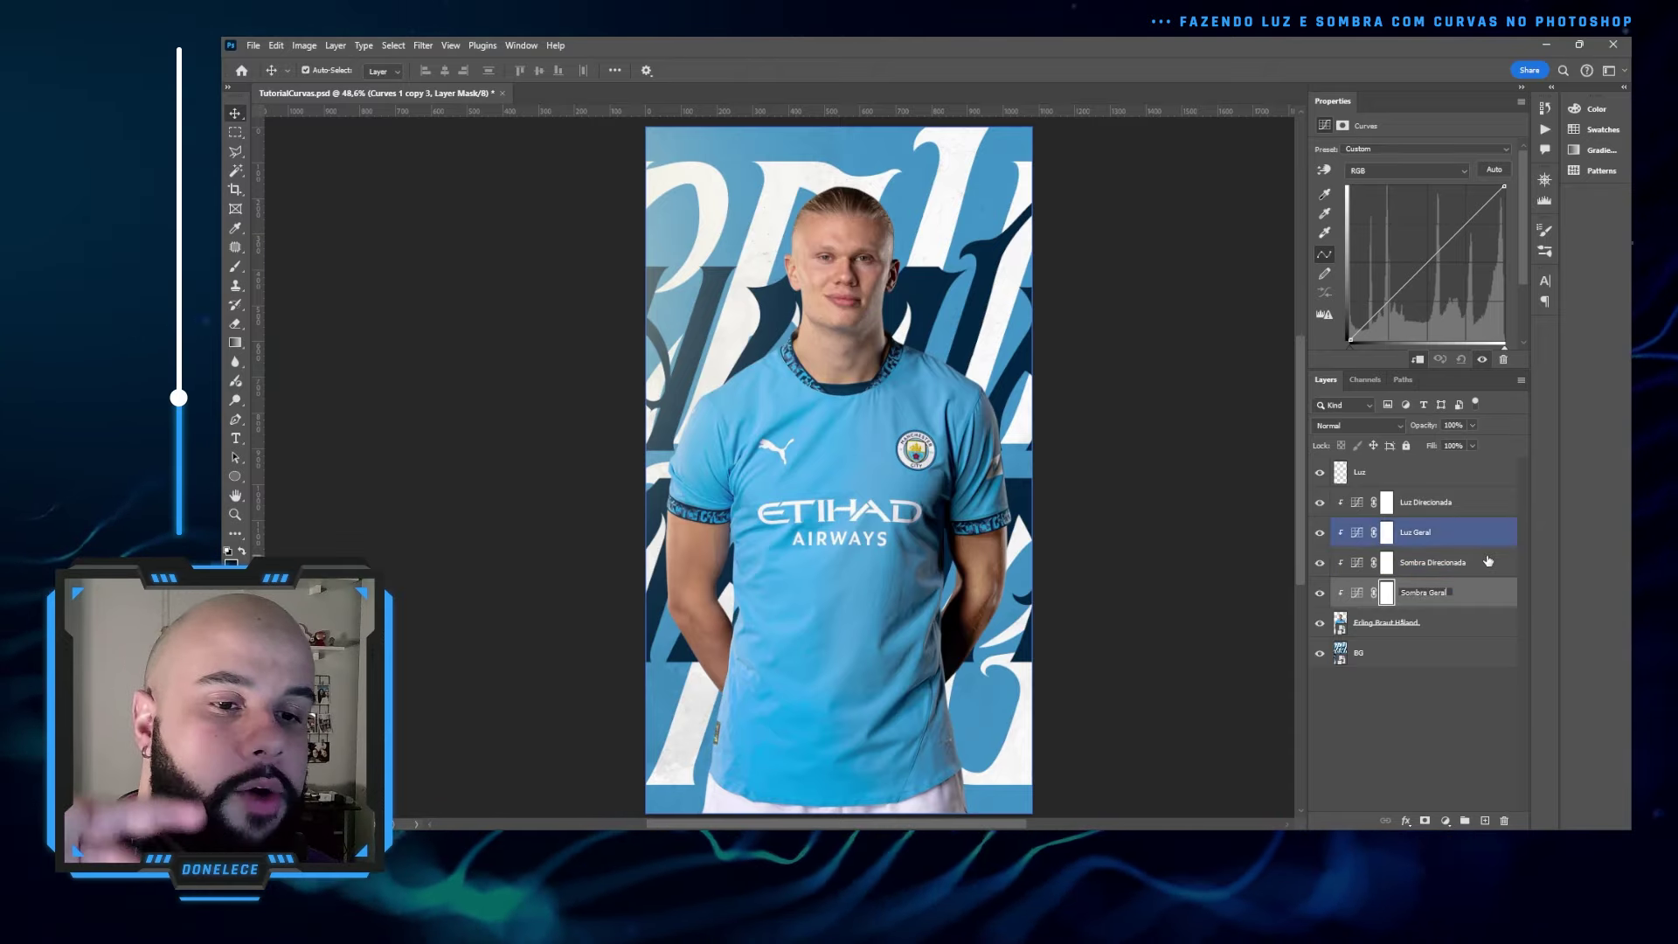
left_click(1484, 563)
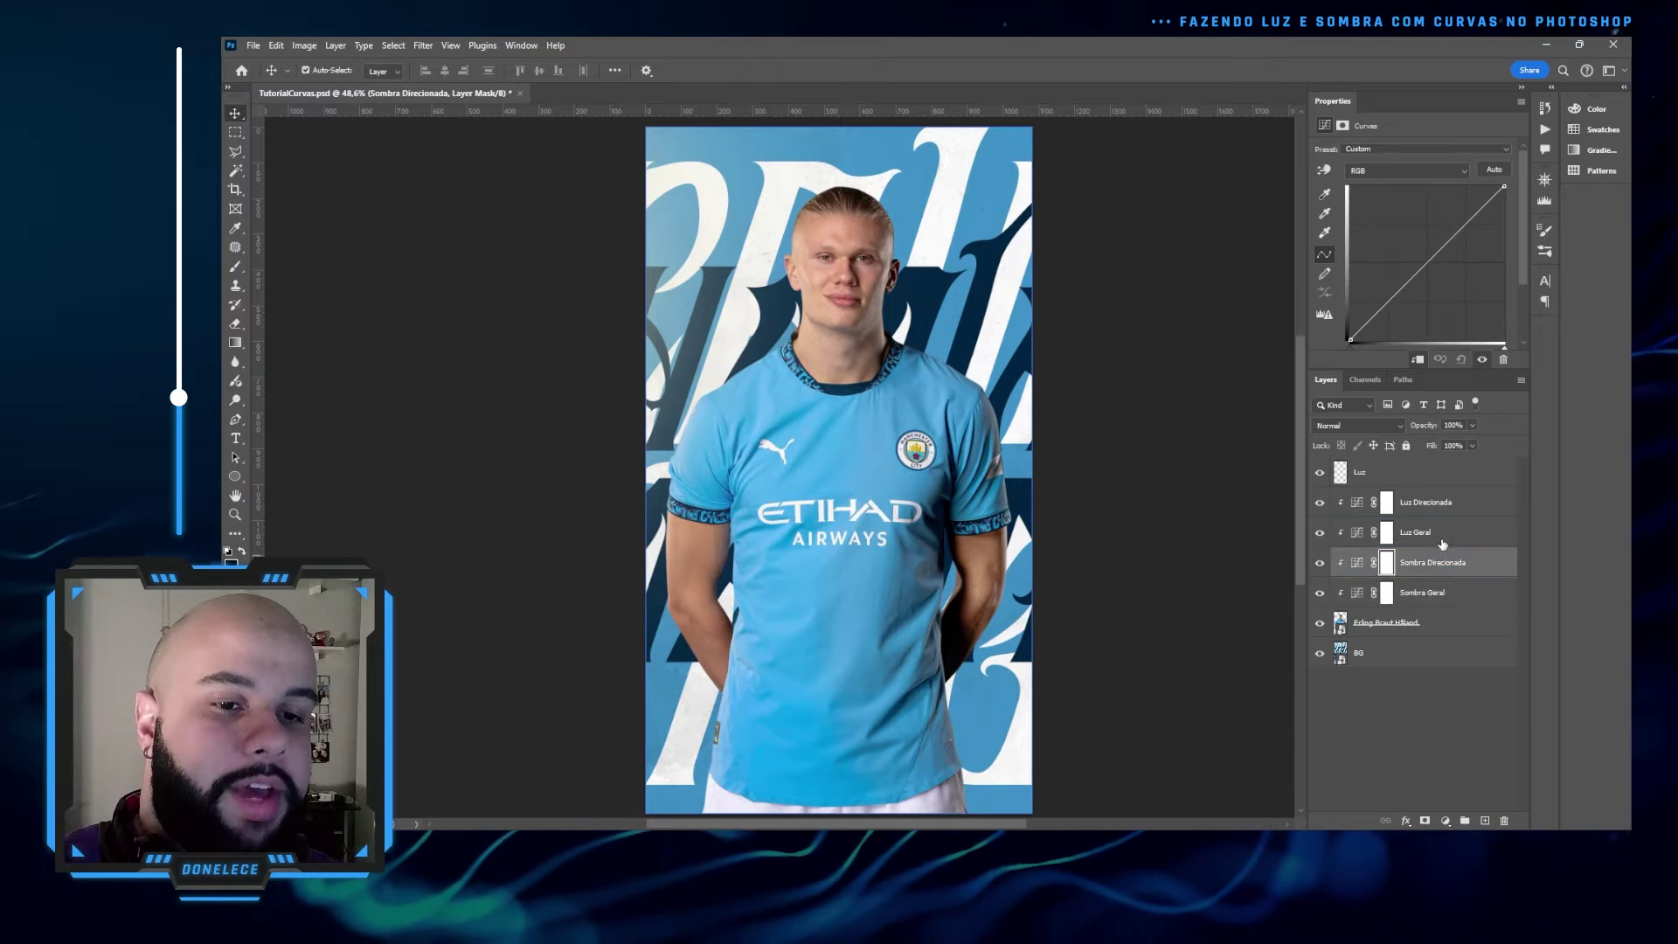
left_click(1320, 562)
left_click(1437, 593)
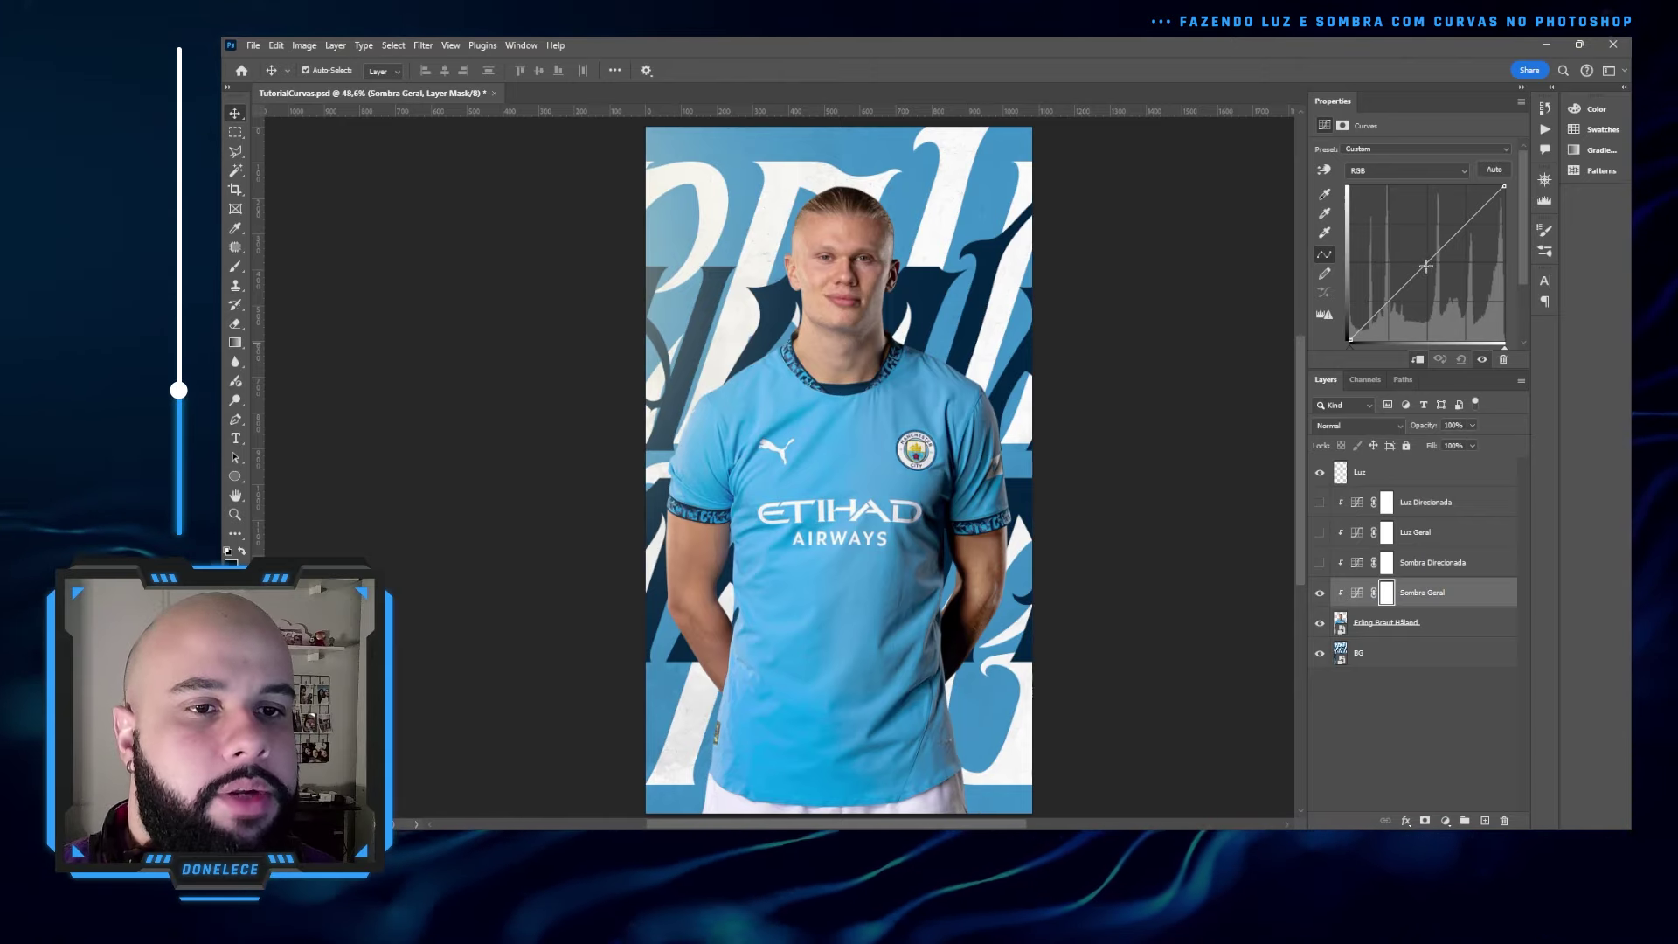
- Bend the middle of the Sombra Geral curve downward to darken the player, and compare the result with the layer hidden
left_click_drag(1426, 262, 1462, 254)
left_click(1320, 596)
left_click(1319, 596)
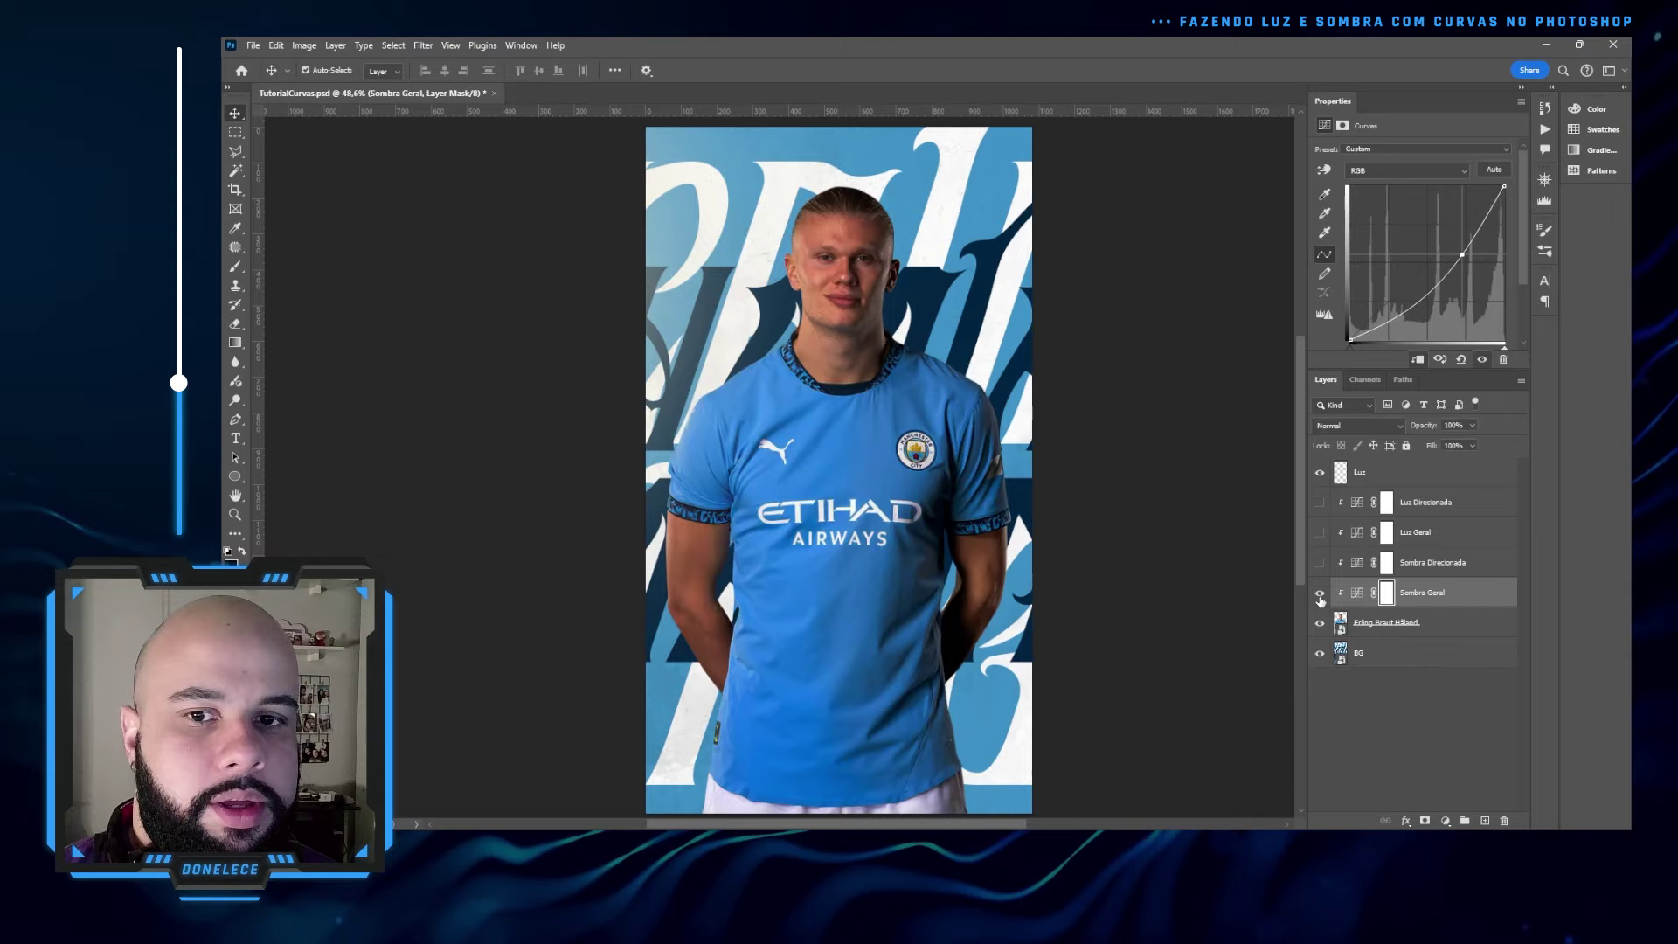
left_click(1319, 595)
left_click(1320, 594)
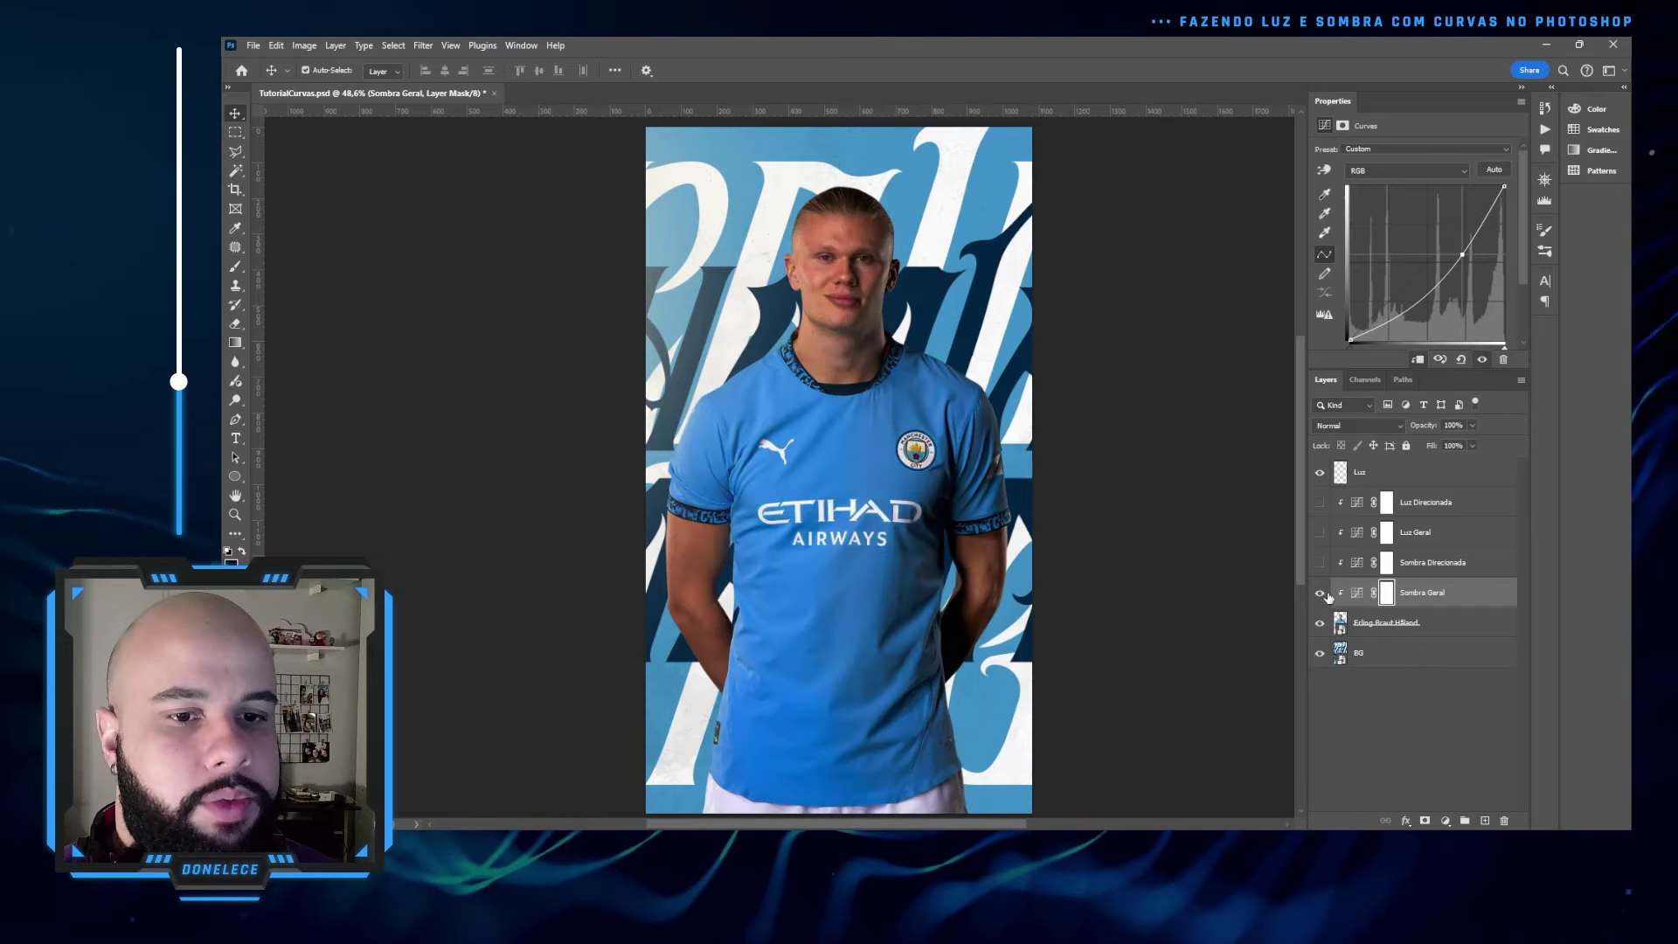
- Invert the Sombra Geral layer mask to black and check the Brush tool's size and hardness settings
left_click(1385, 594)
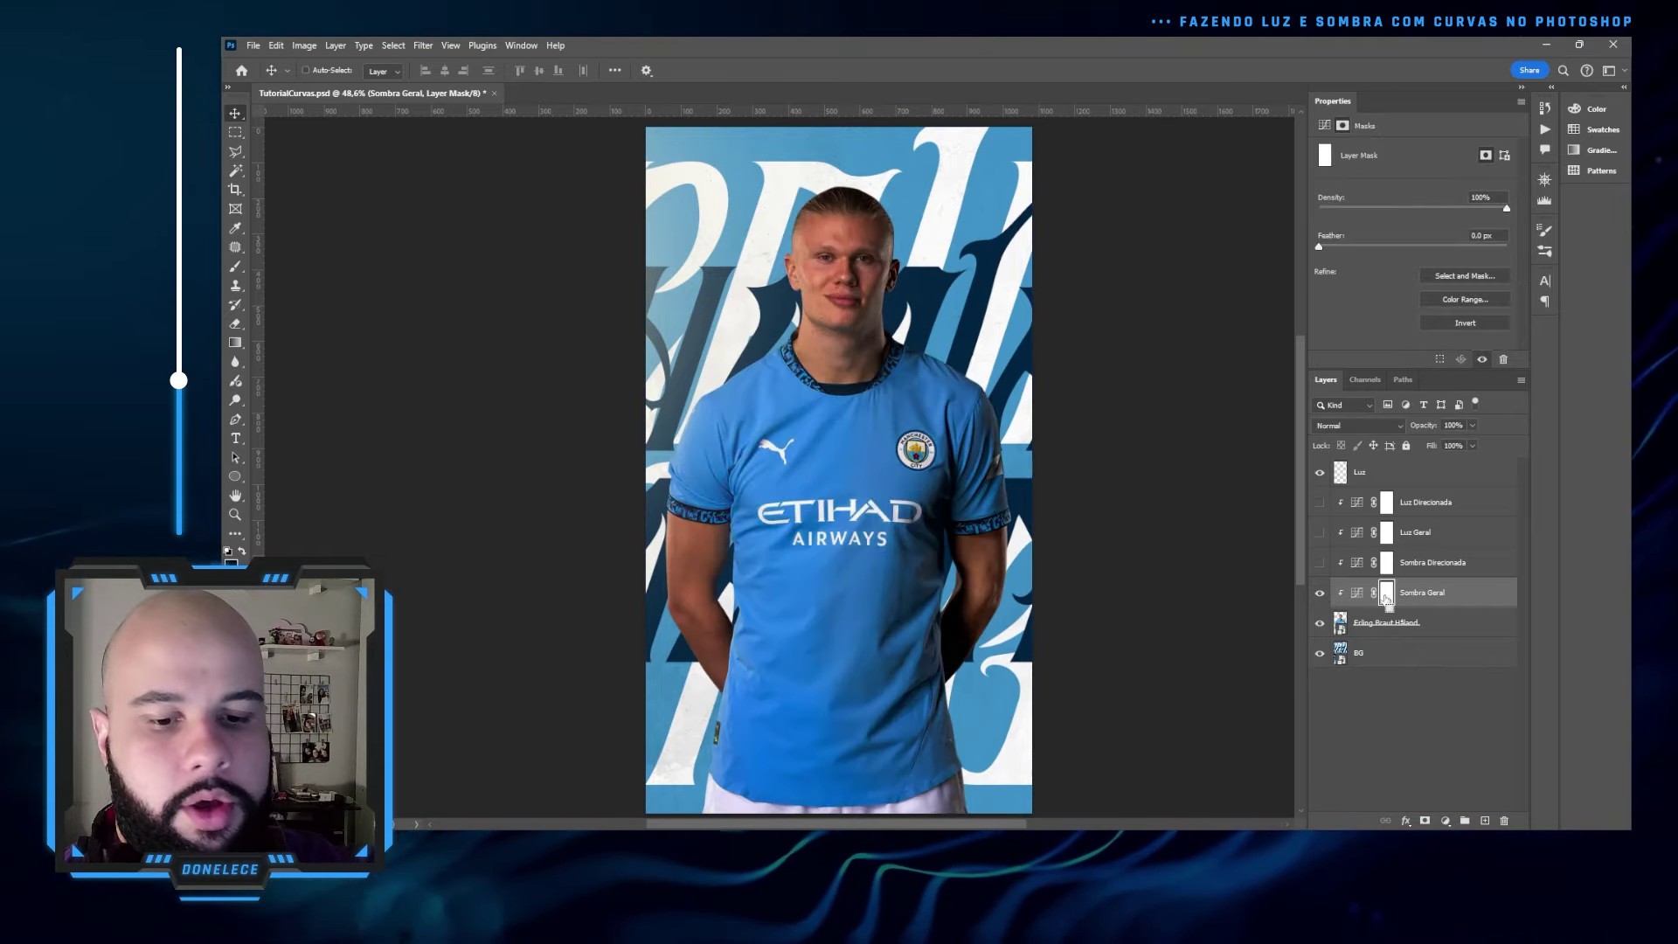
key("ctrl+i")
key("b")
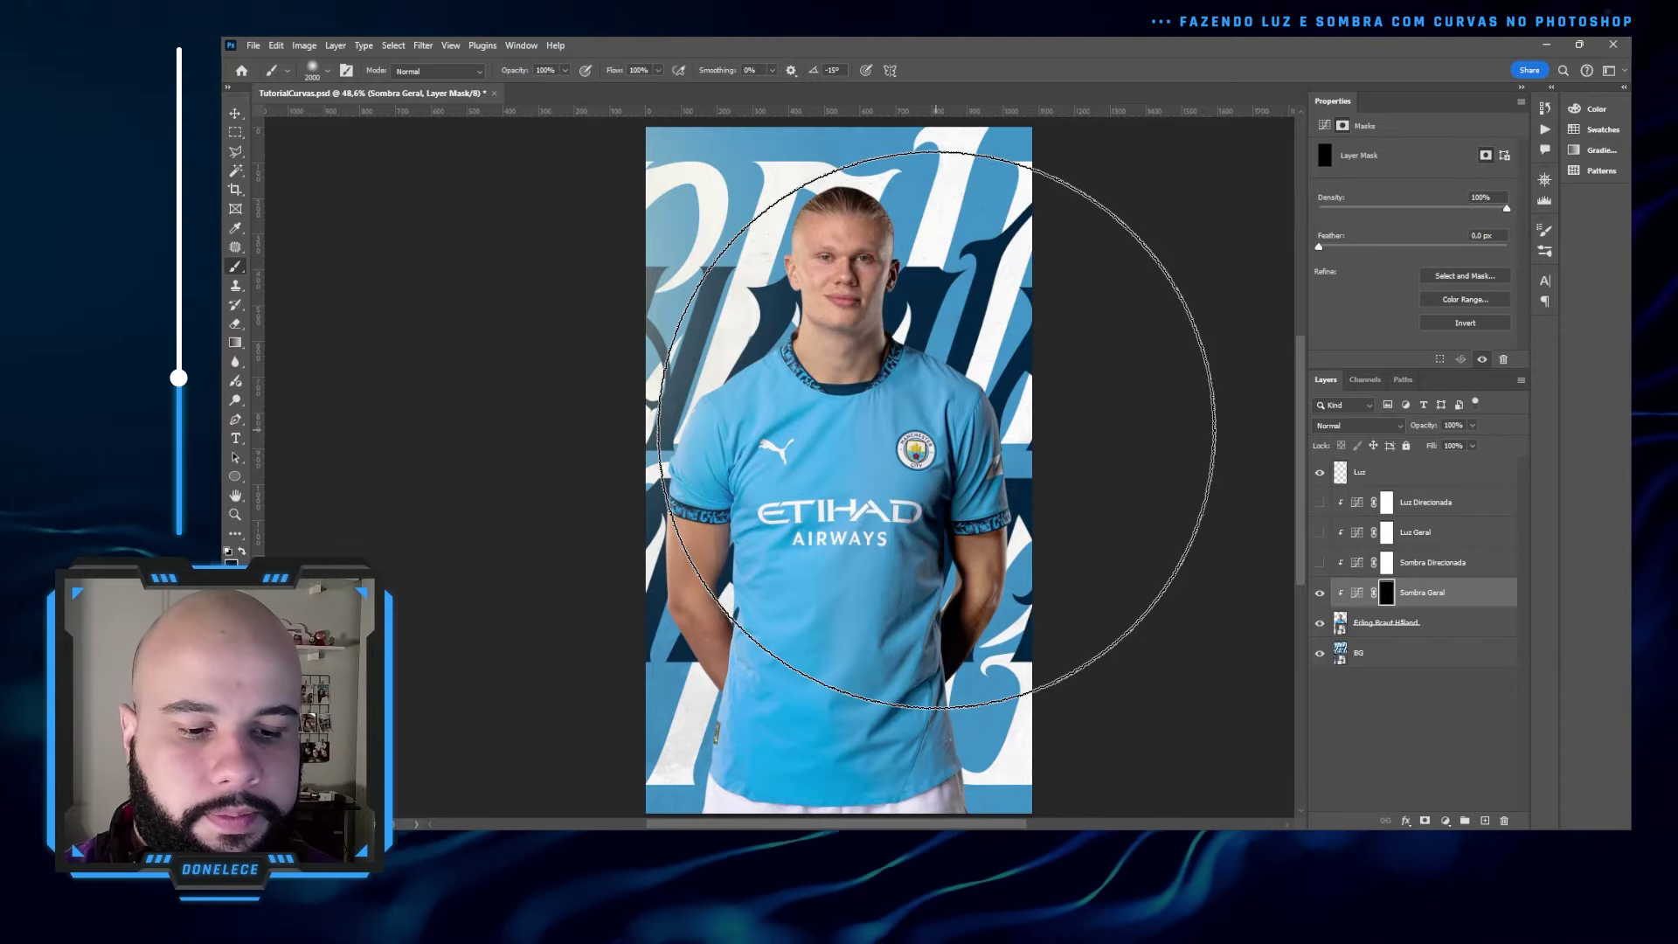
left_click(320, 72)
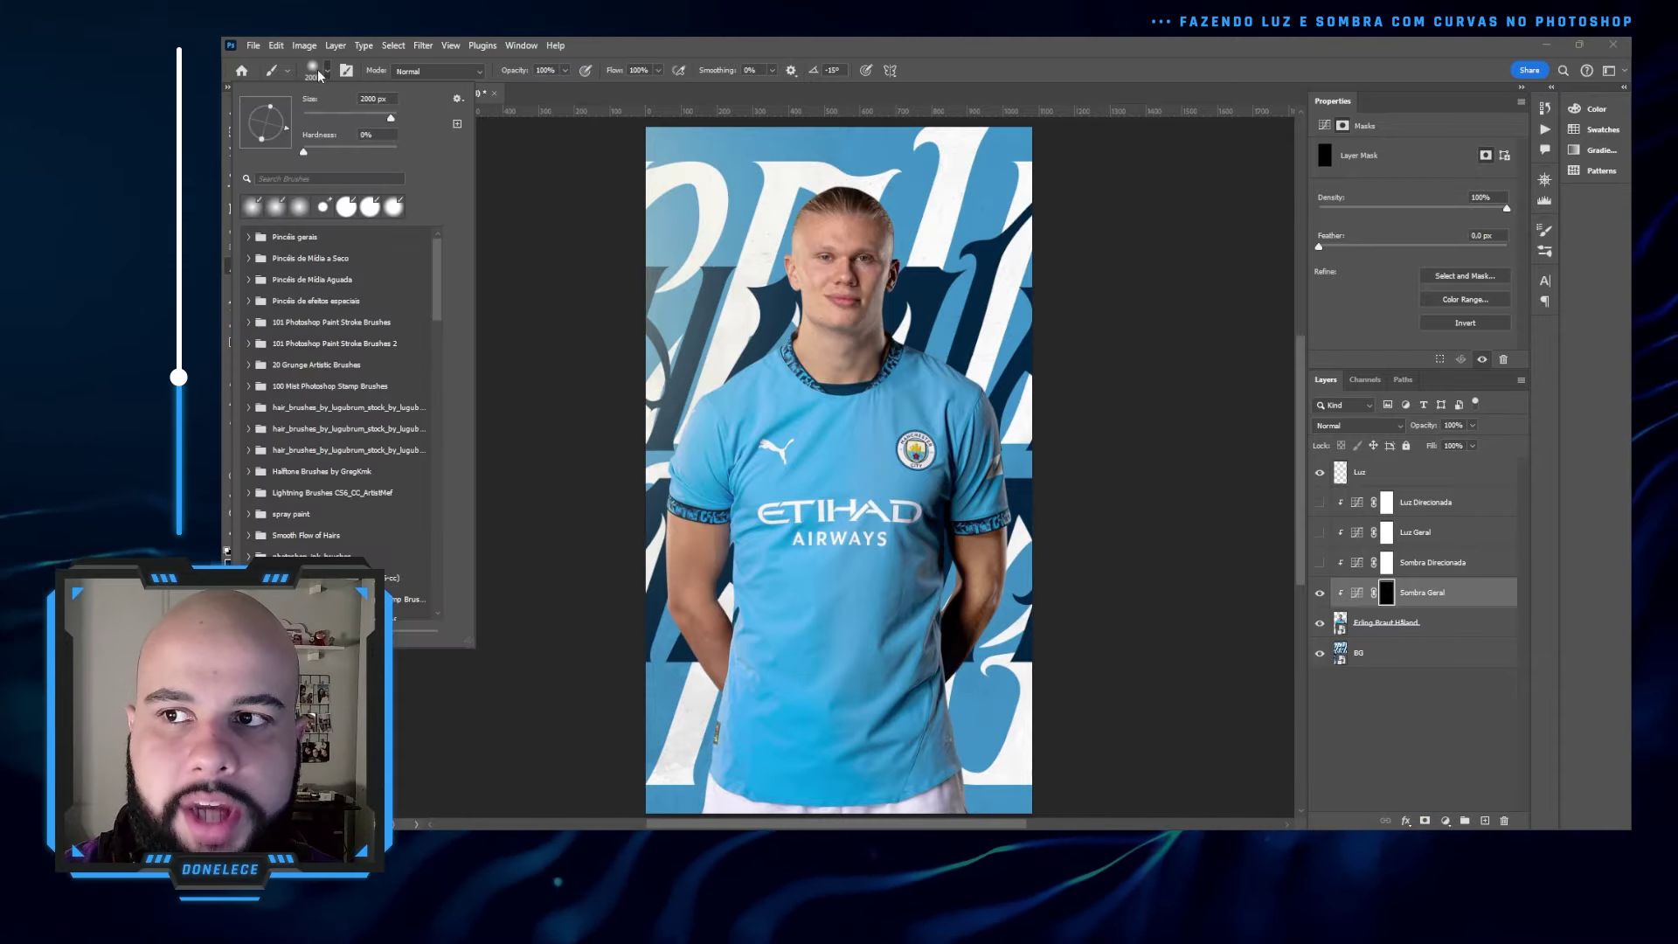
left_click(852, 61)
- Paint white on the Sombra Geral mask with a soft 1200 px brush, over the player's shaded right side and lower shirt
key("bracketleft")
key("bracketleft")
key("bracketleft")
key("bracketleft")
key("bracketleft")
key("bracketleft")
key("bracketleft")
key("bracketleft")
key("bracketleft")
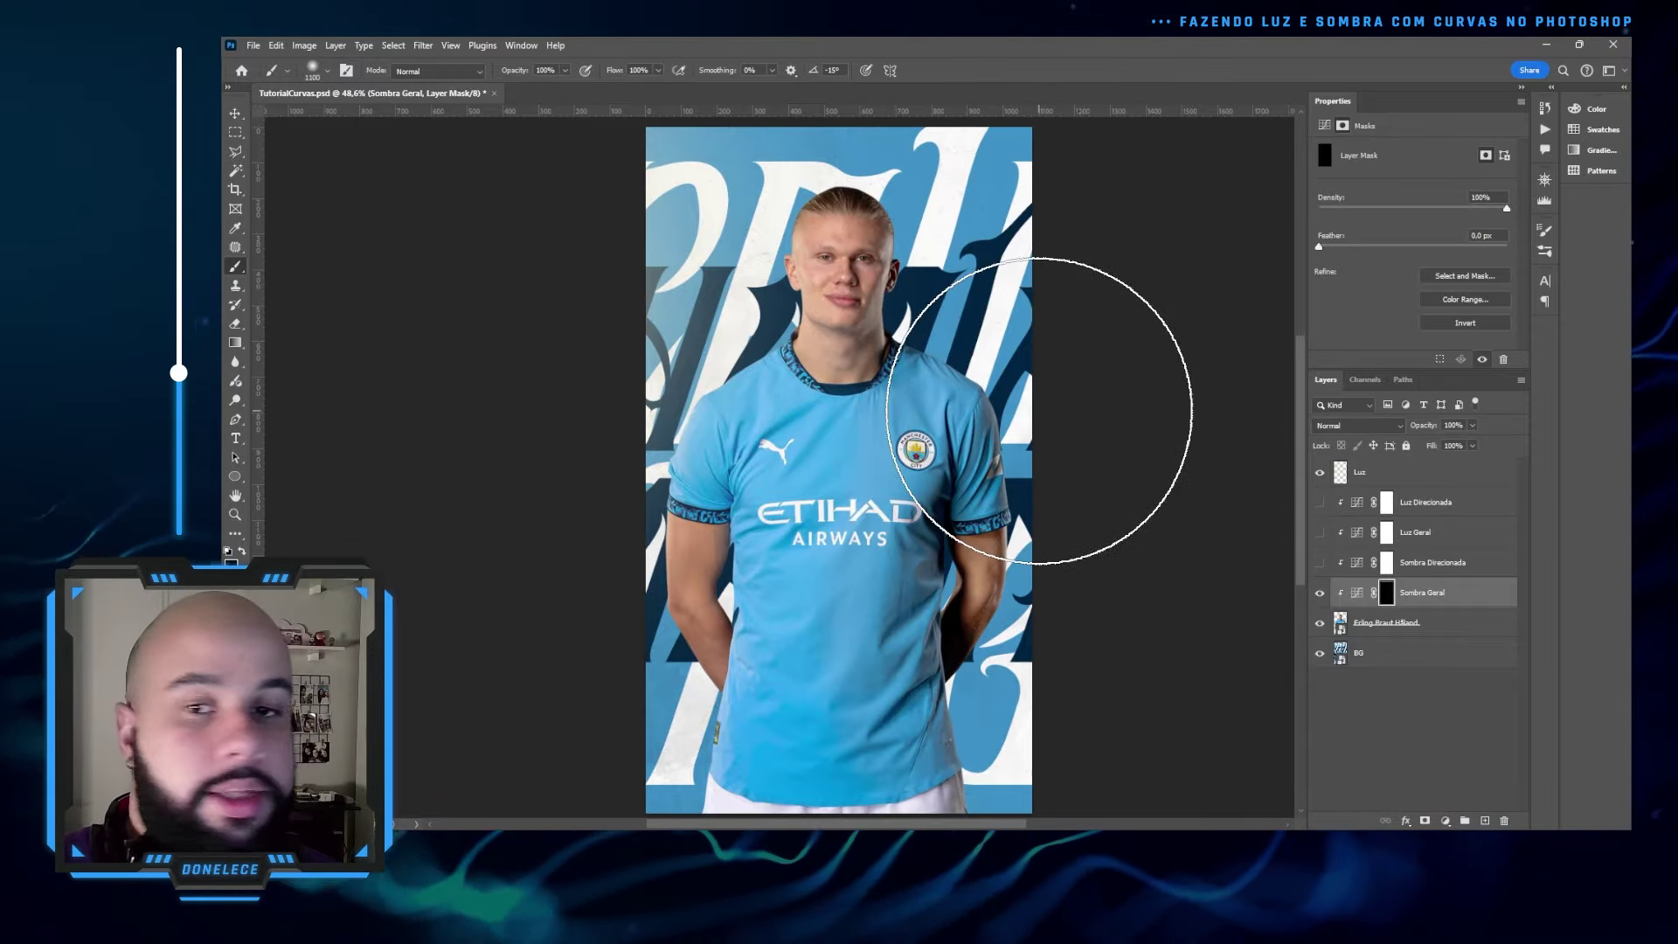
key("bracketleft")
key("bracketleft")
key("bracketleft")
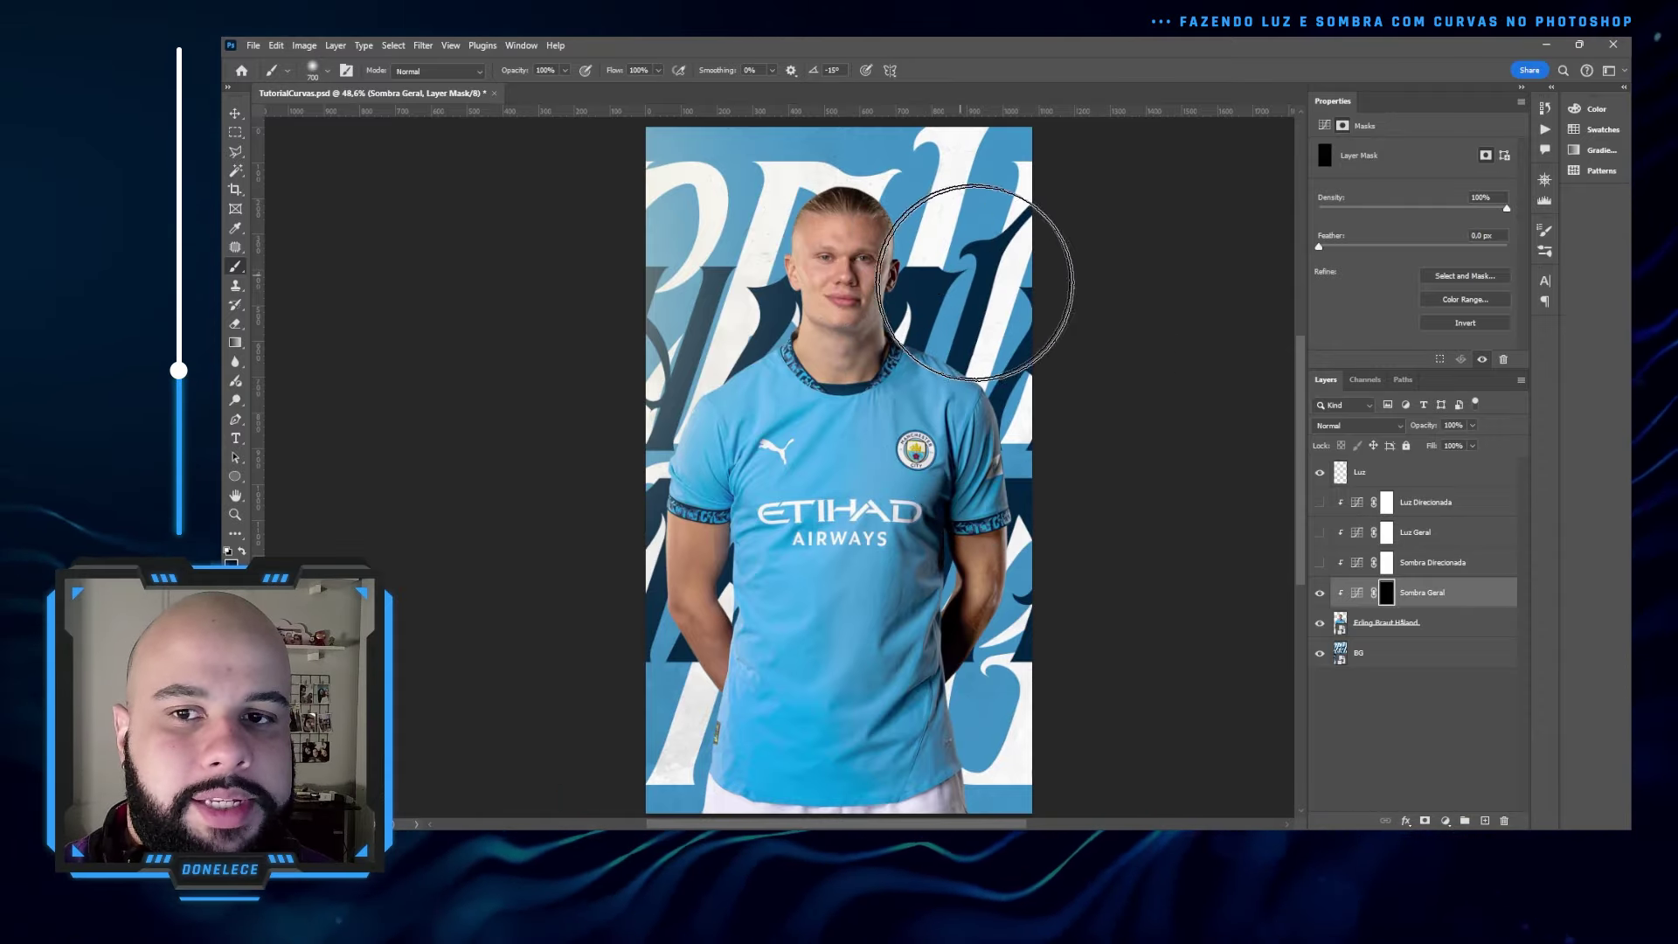
key("bracketright")
key("bracketright")
key("bracketright")
key("bracketright")
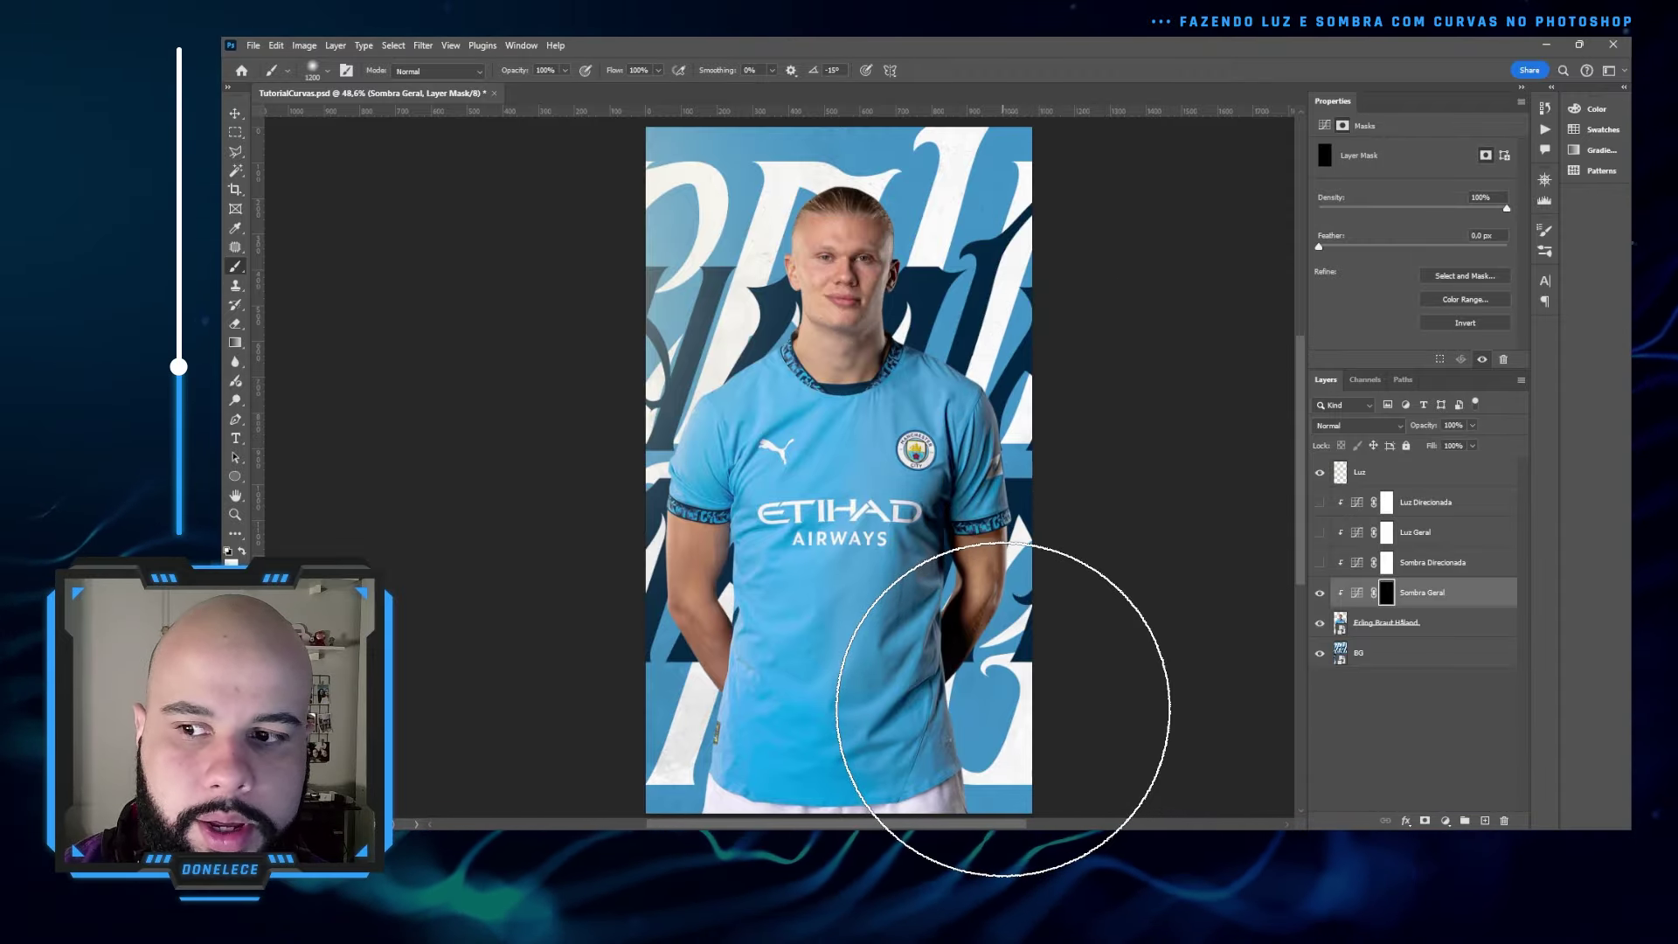
mouse_move(1156, 482)
left_mouse_down()
mouse_move(1039, 716)
mouse_move(947, 796)
left_mouse_up()
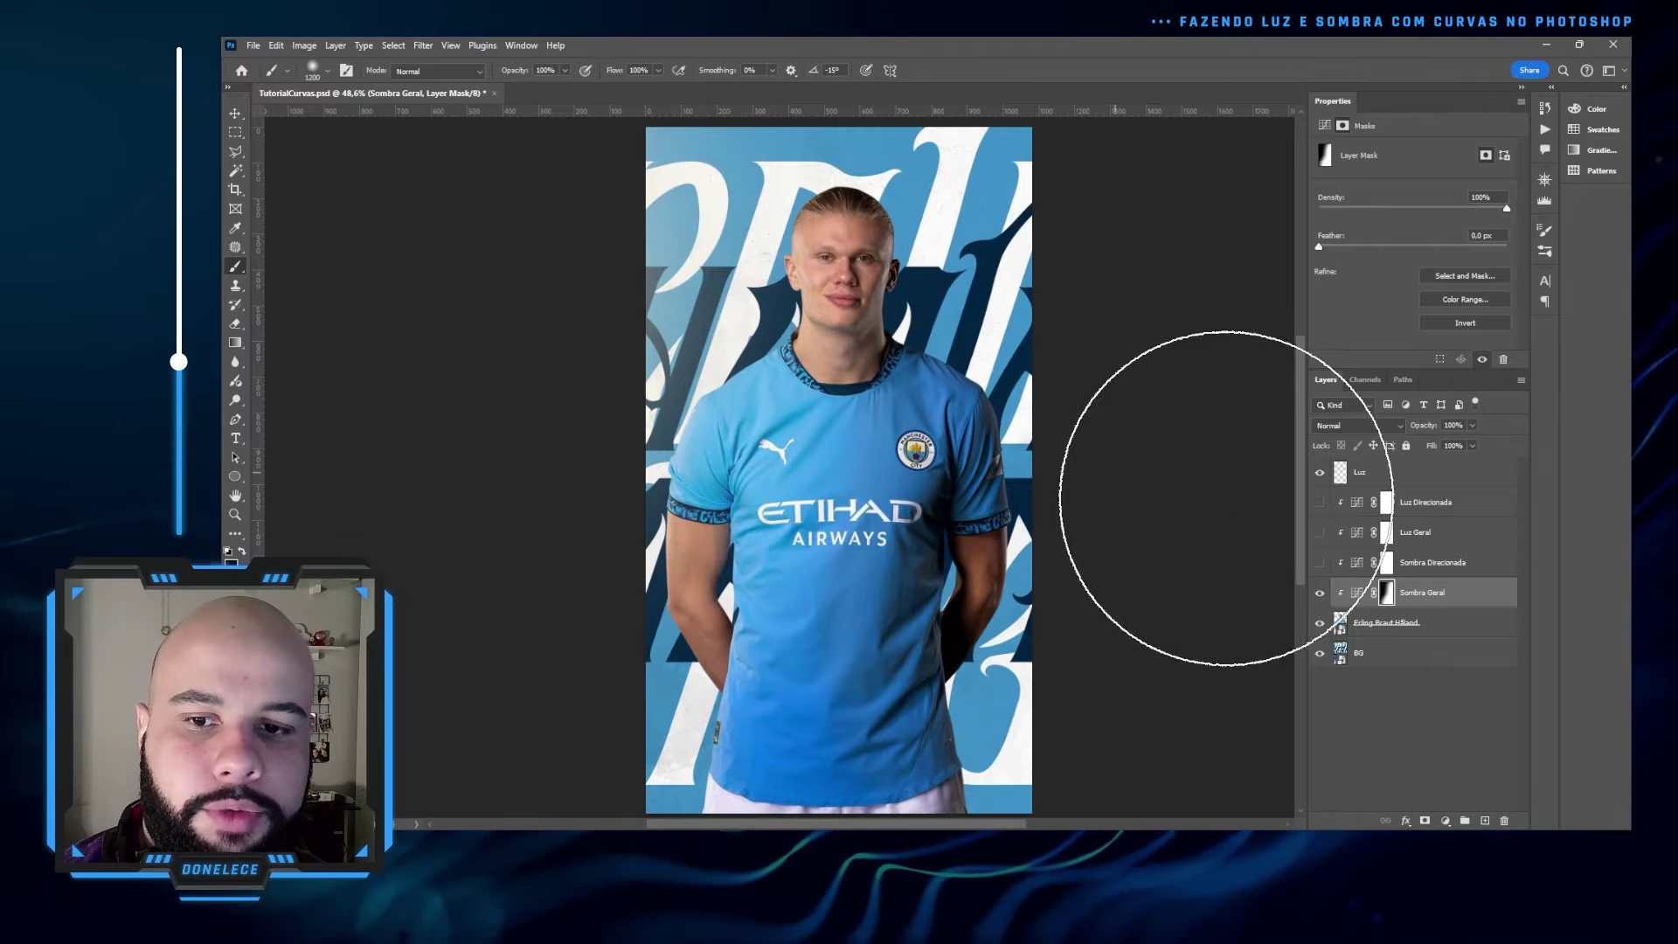
- Compare the player with and without the masked Sombra Geral layer, and check its curve settings
left_click(1320, 592)
left_click(1319, 592)
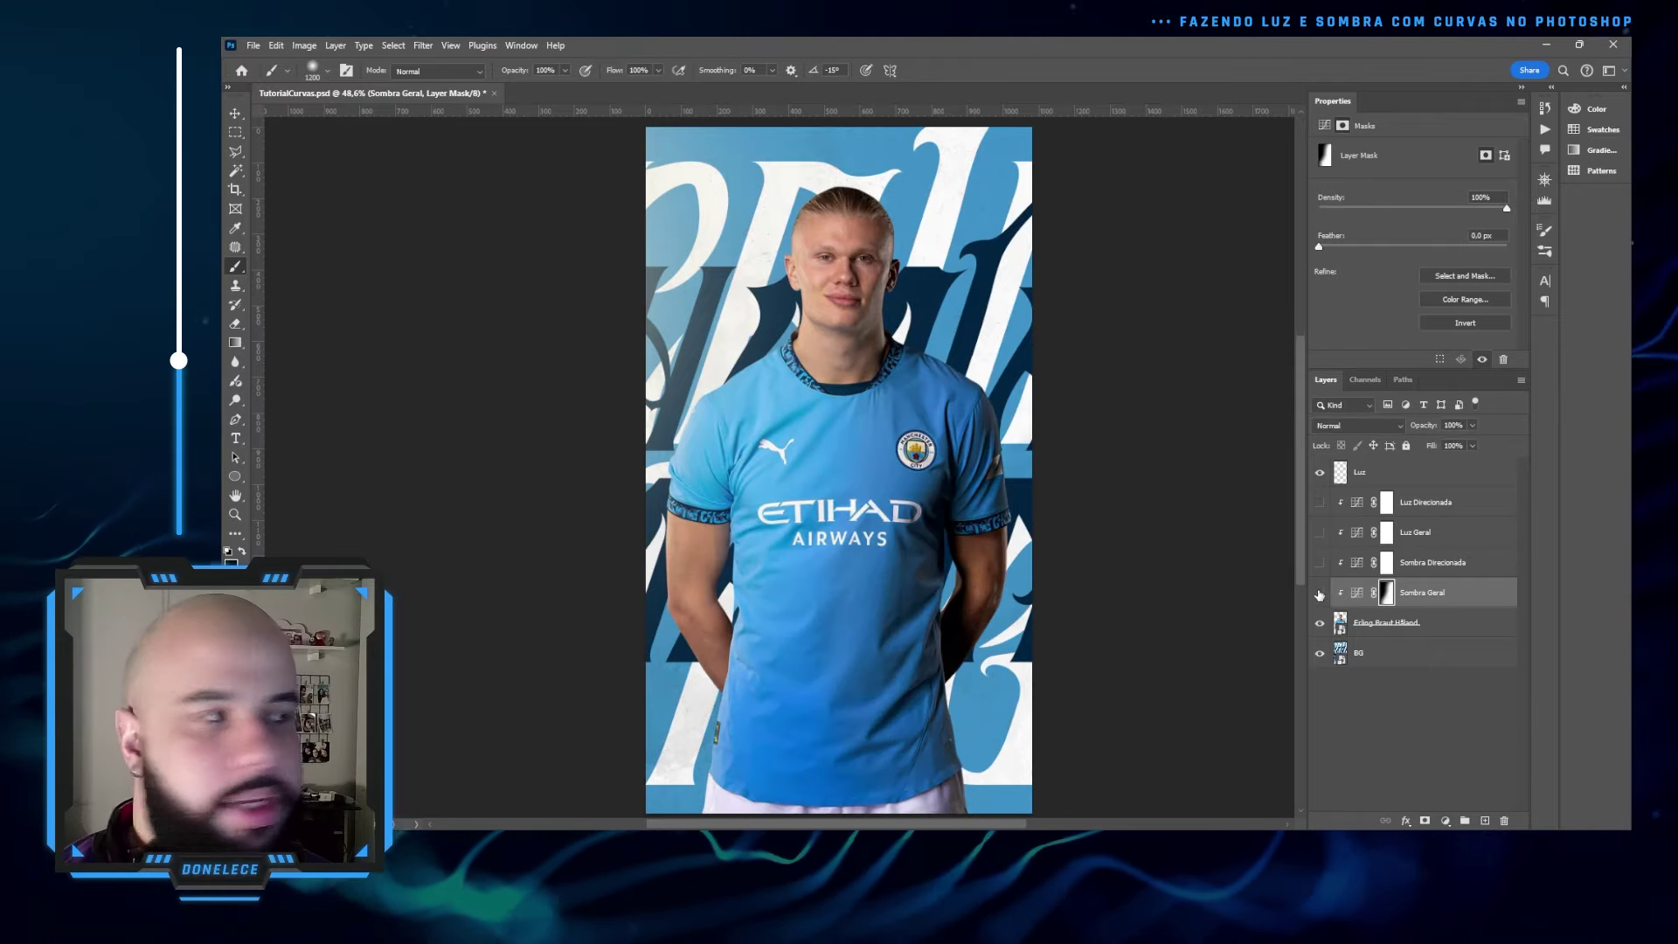
left_click(1320, 593)
left_click(1320, 593)
left_click(1319, 594)
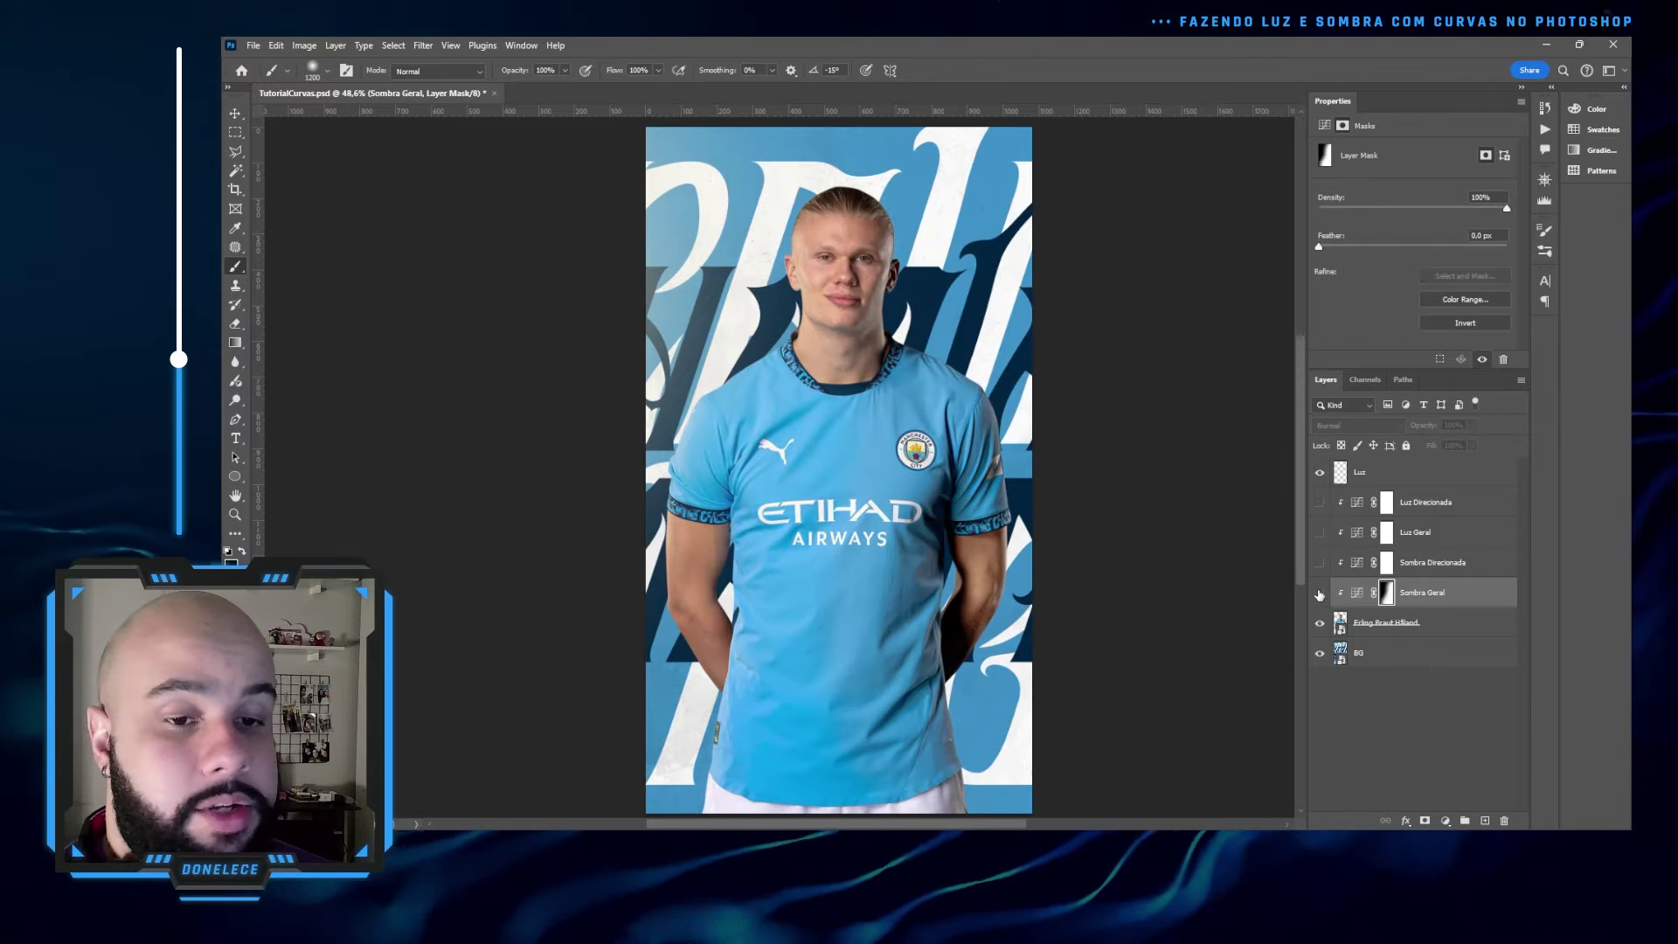
left_click(1320, 592)
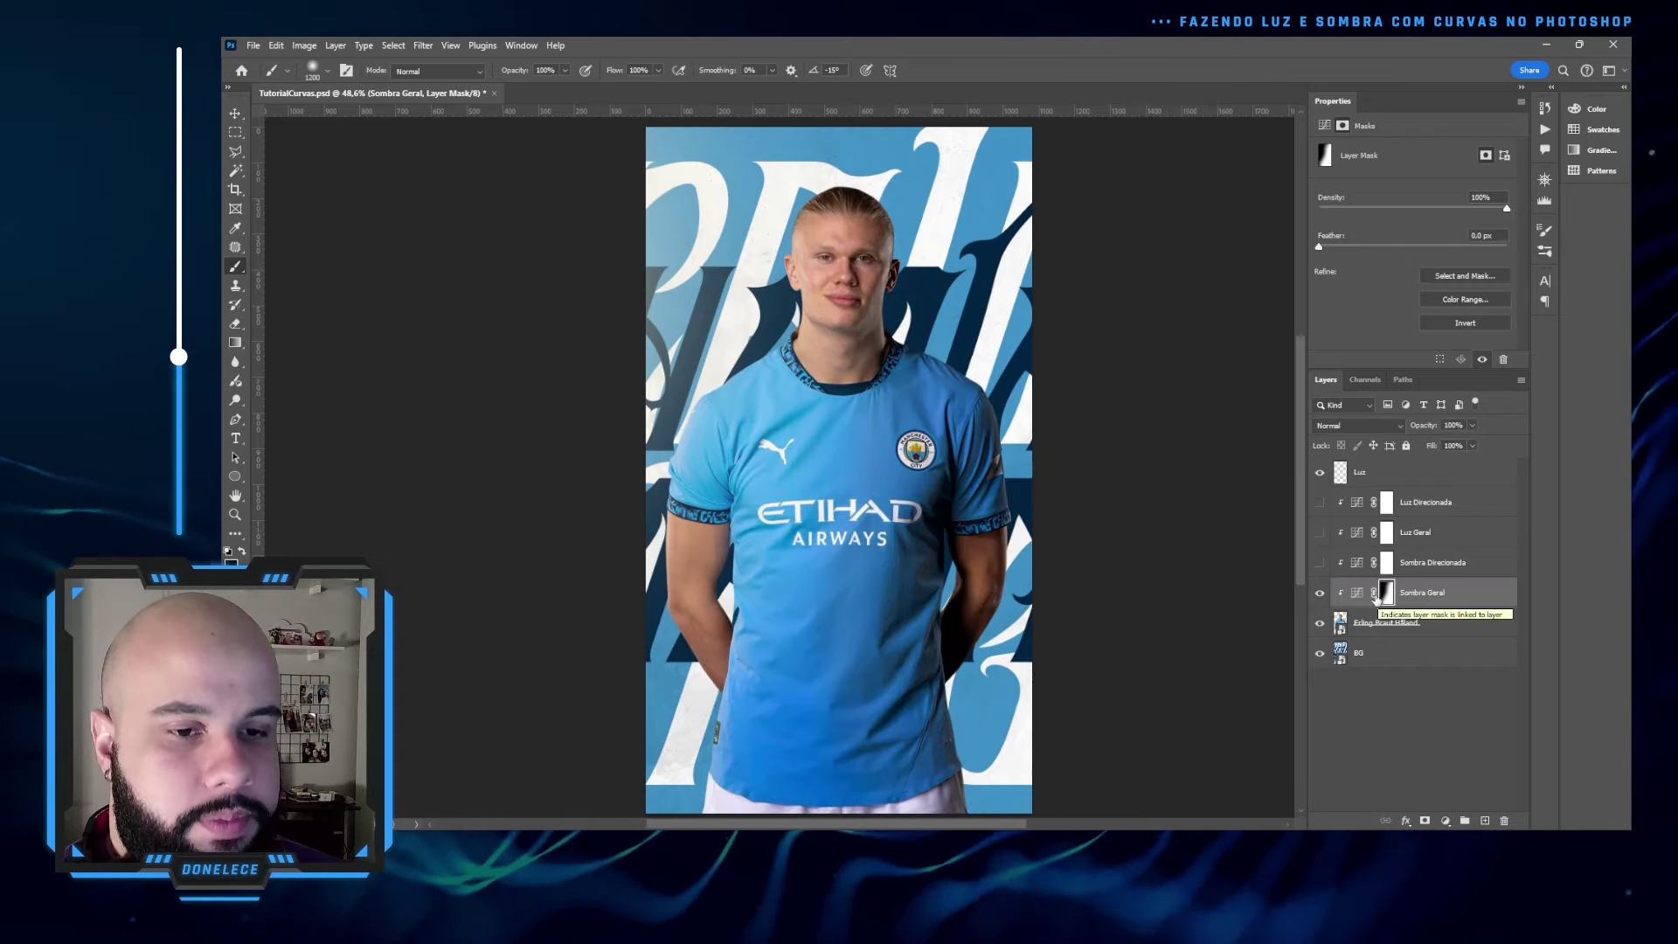
left_click(1357, 593)
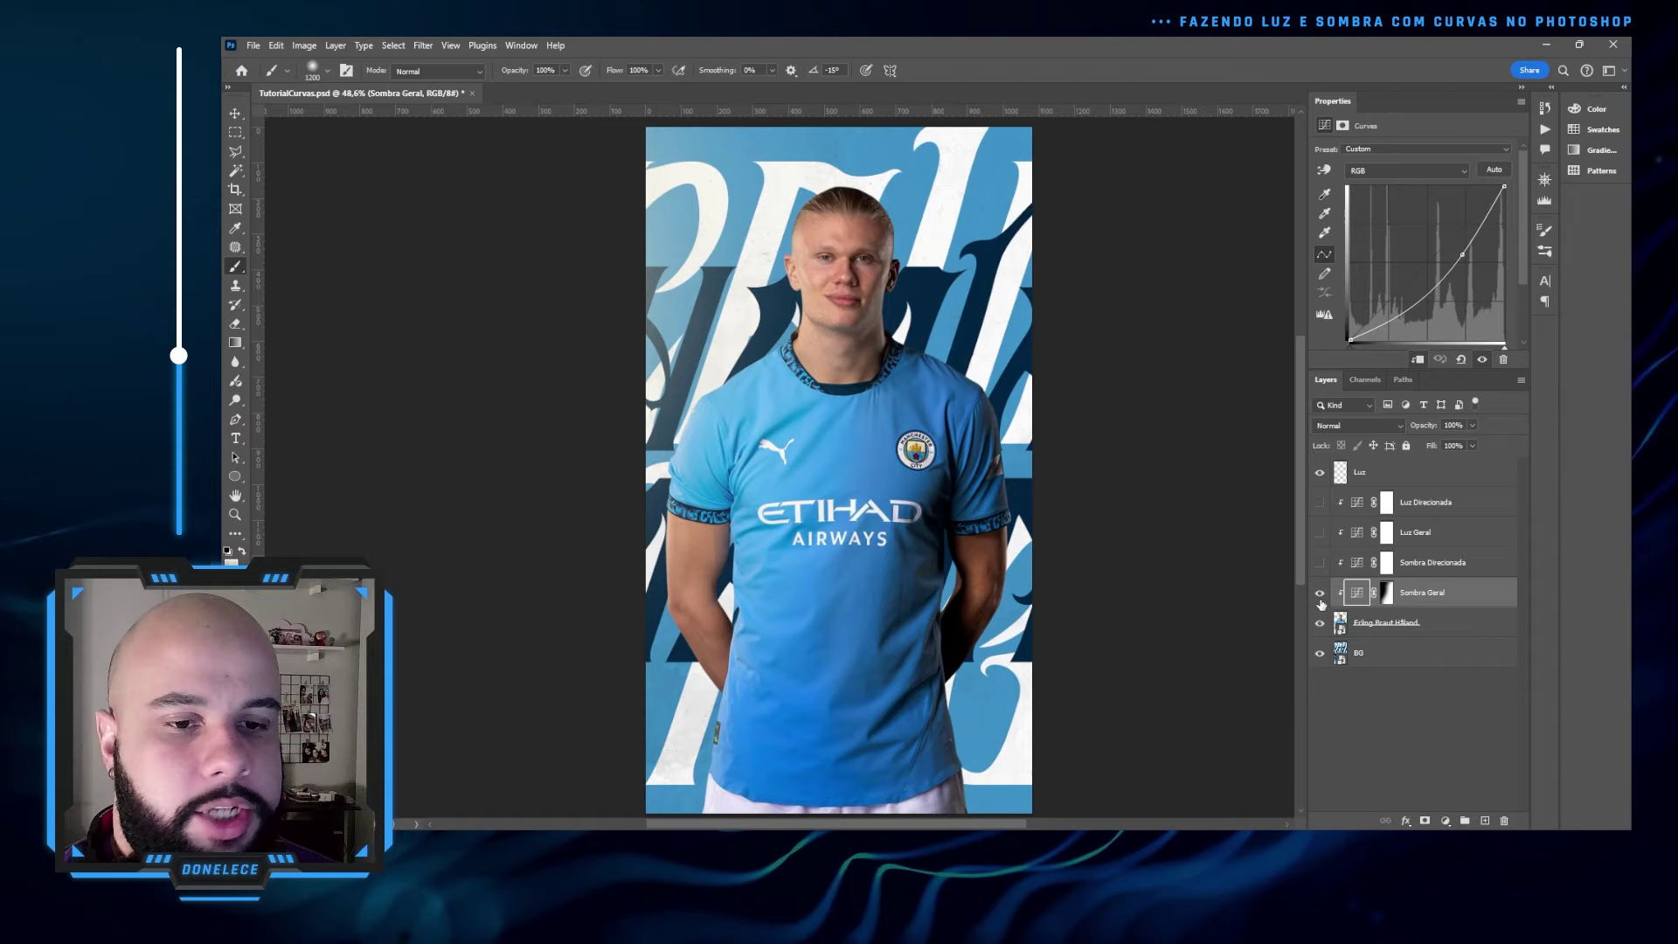
left_click(1319, 598)
left_click(1318, 600)
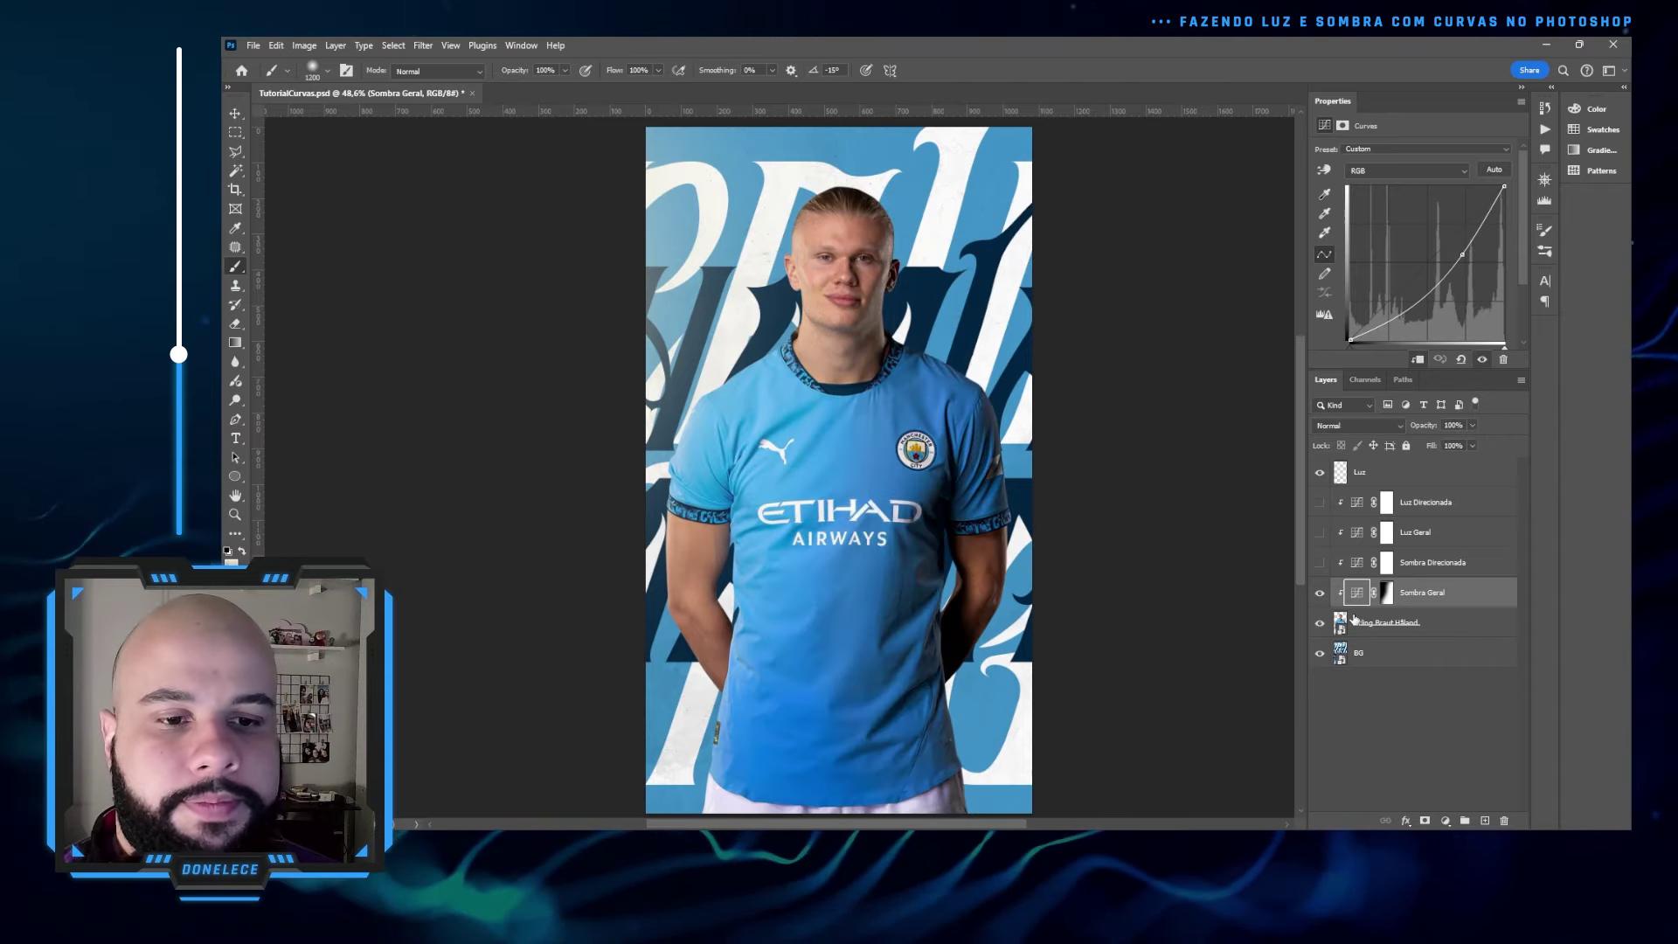
- Show the Sombra Direcionada layer and pull its curve's white point straight down to darken the player strongly
left_click(1328, 568)
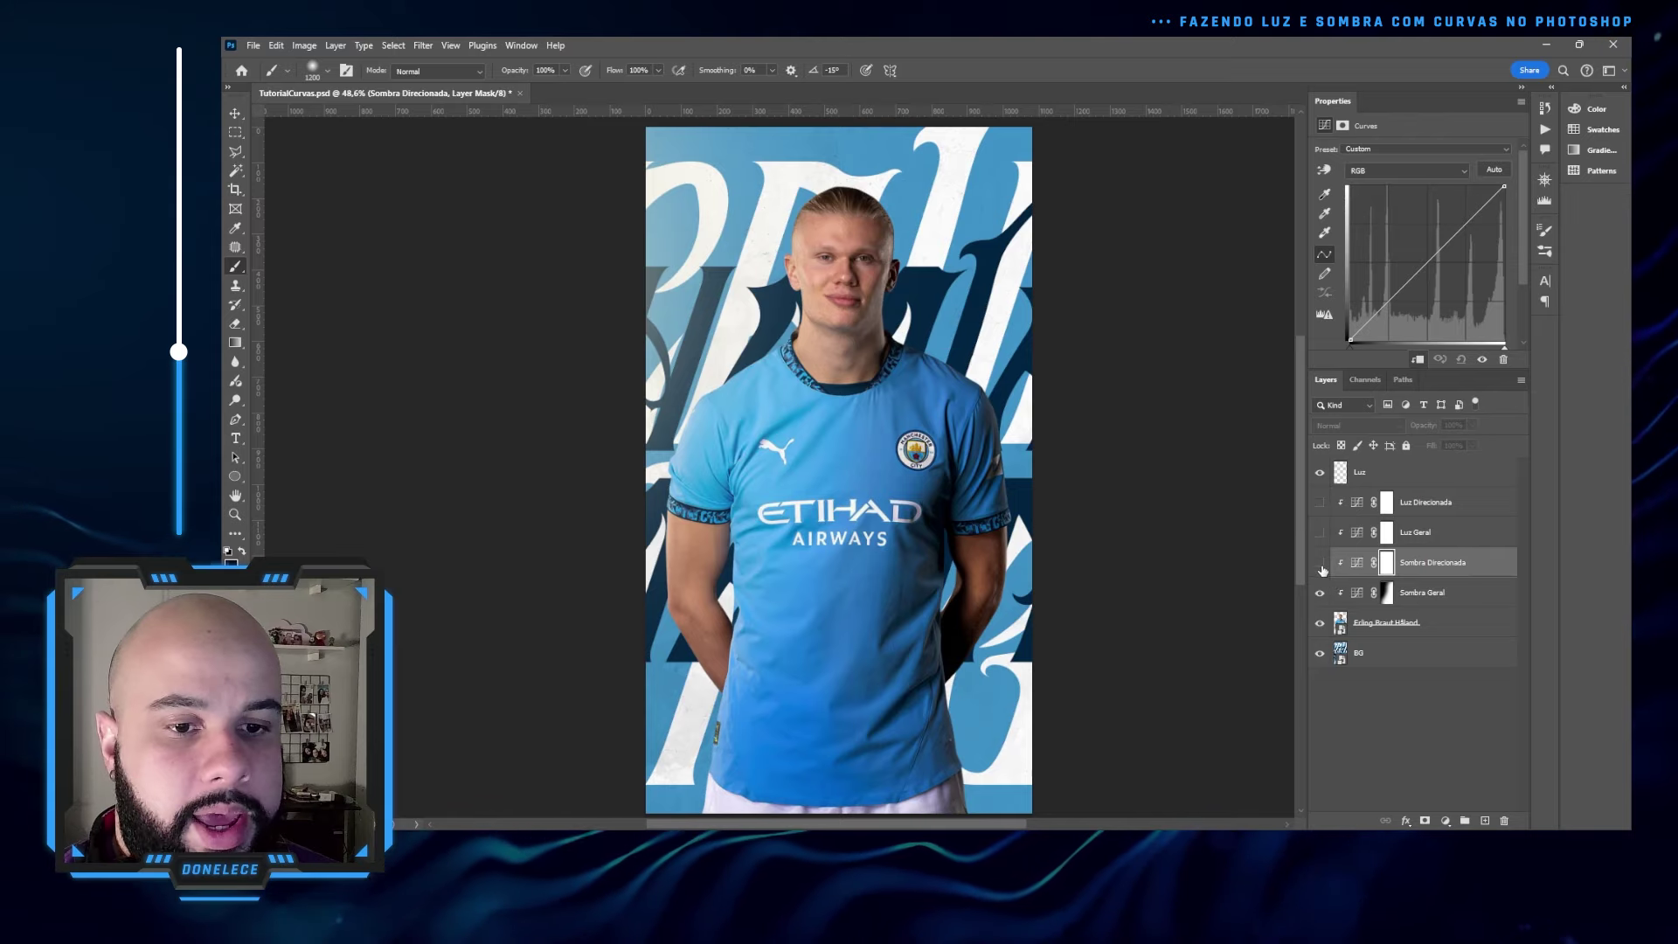
left_click(1320, 563)
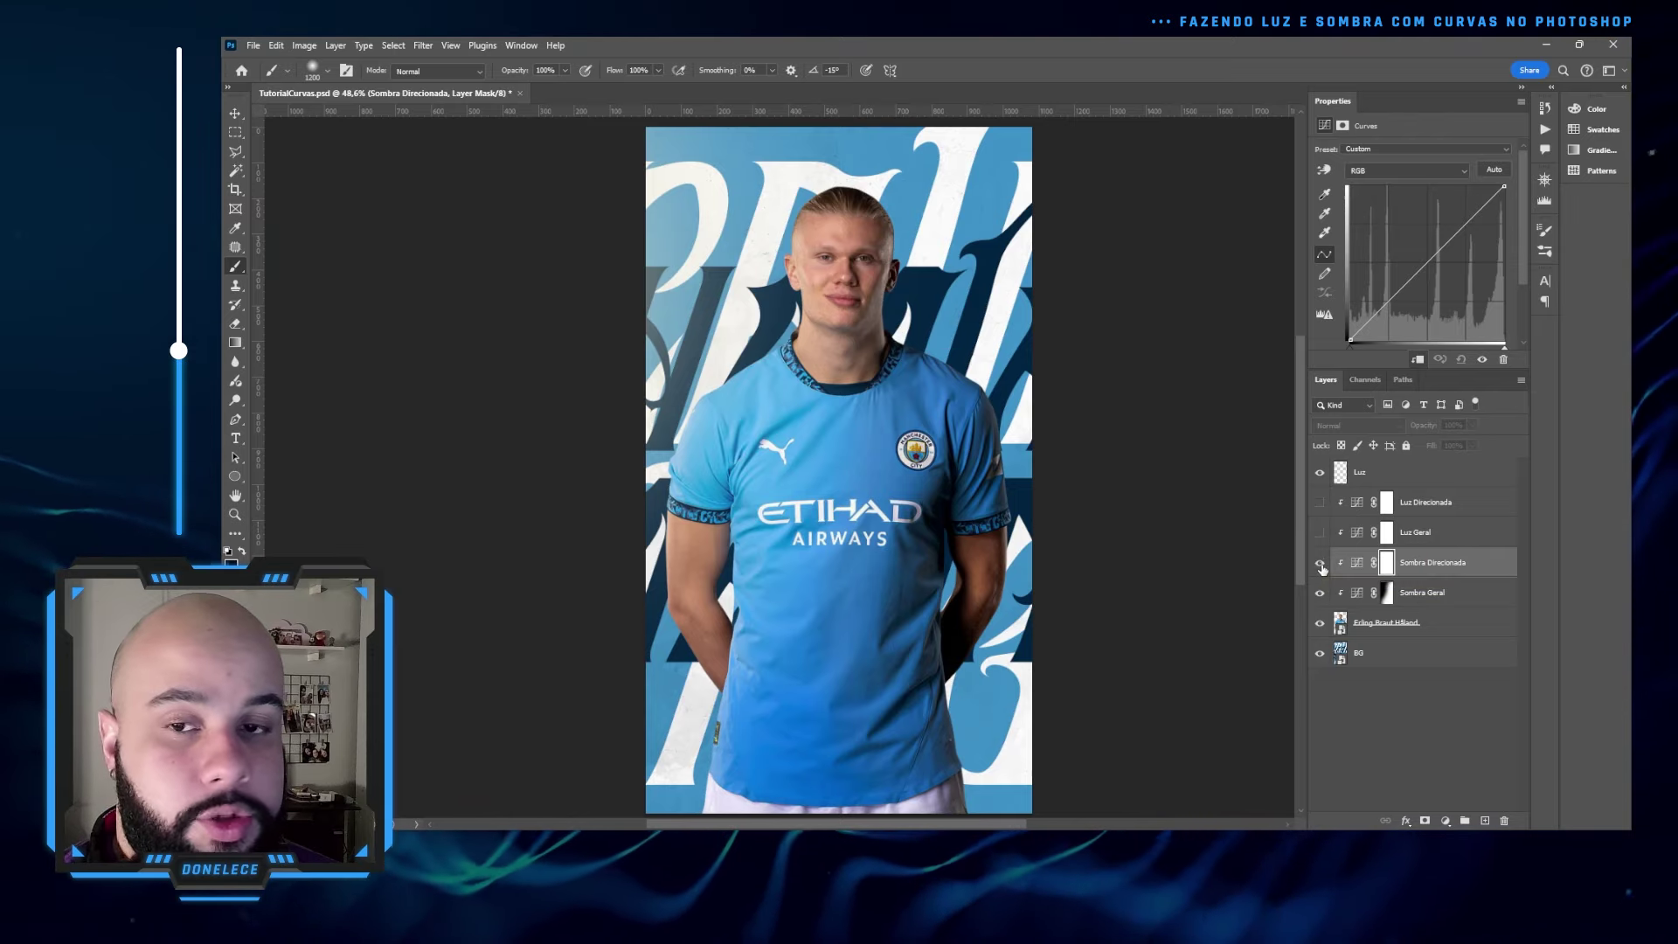
left_click(1357, 562)
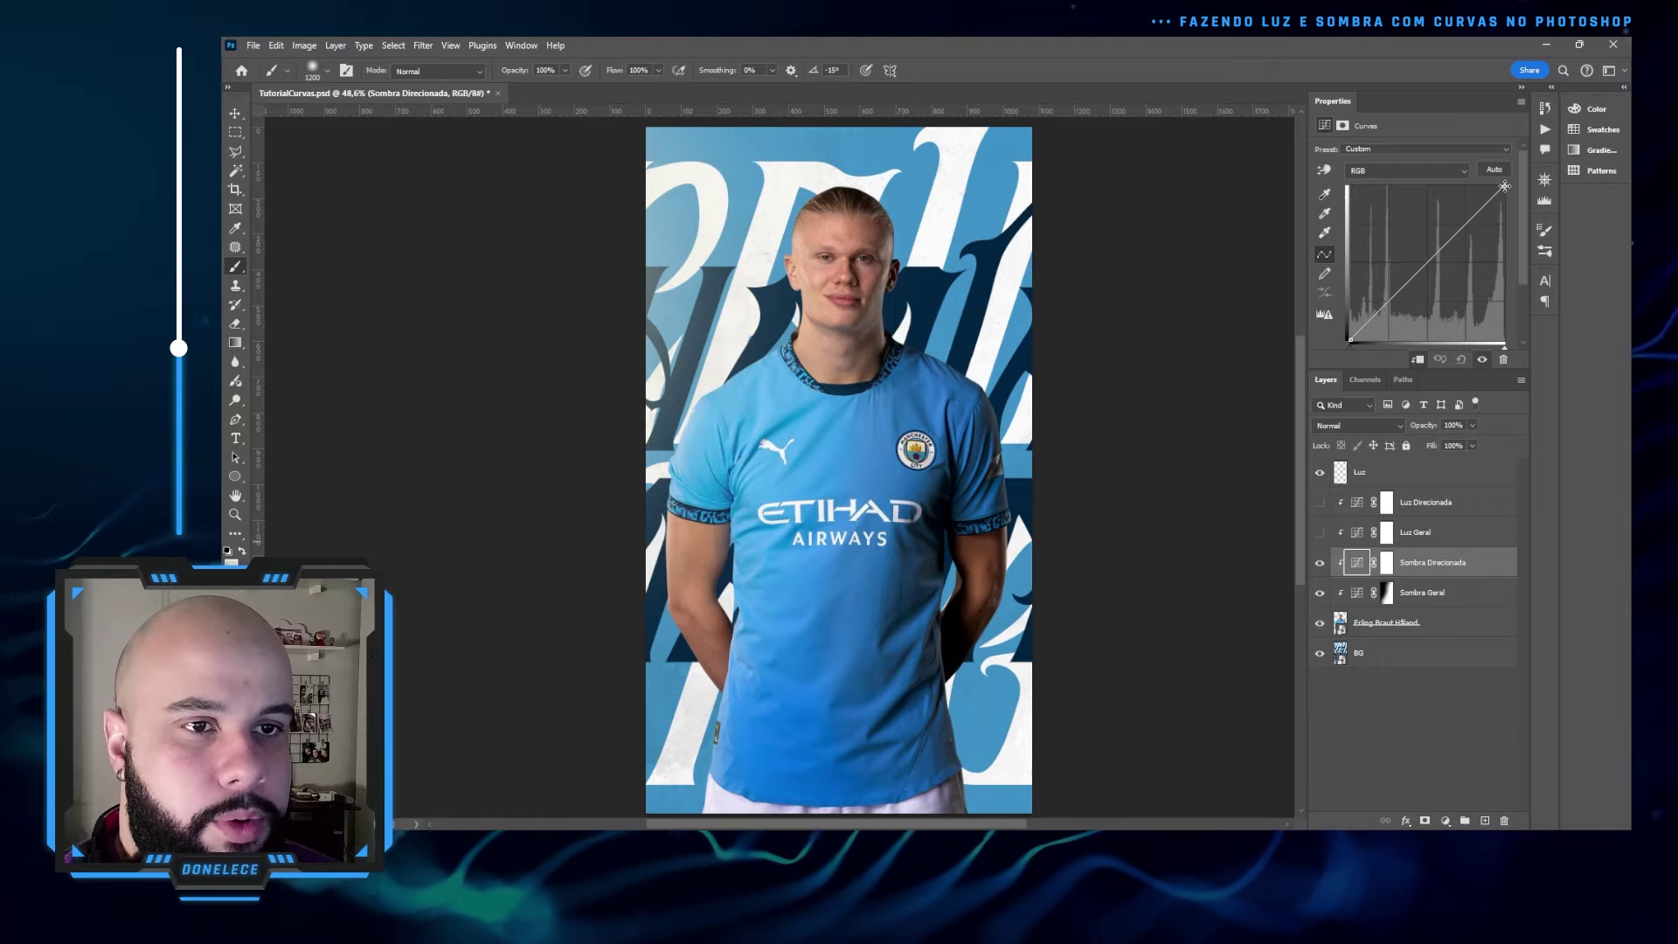
left_click_drag(1504, 186, 1511, 282)
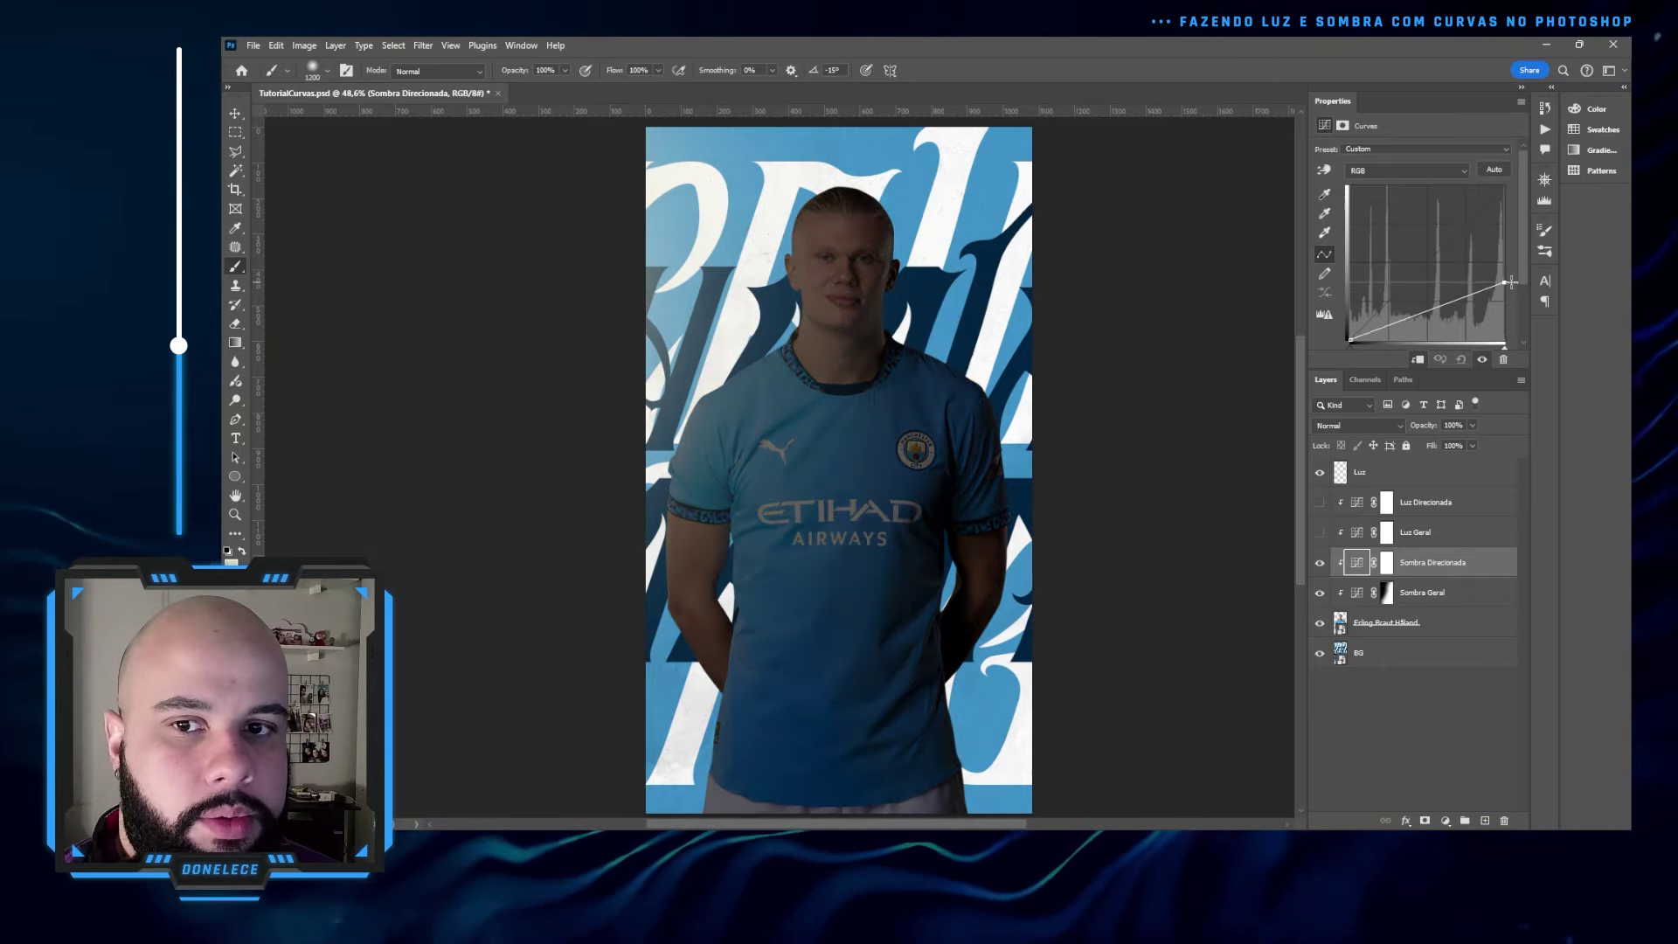
- Invert the Sombra Direcionada layer mask to black and reduce the soft brush to a small size for detail work
left_click(1387, 567)
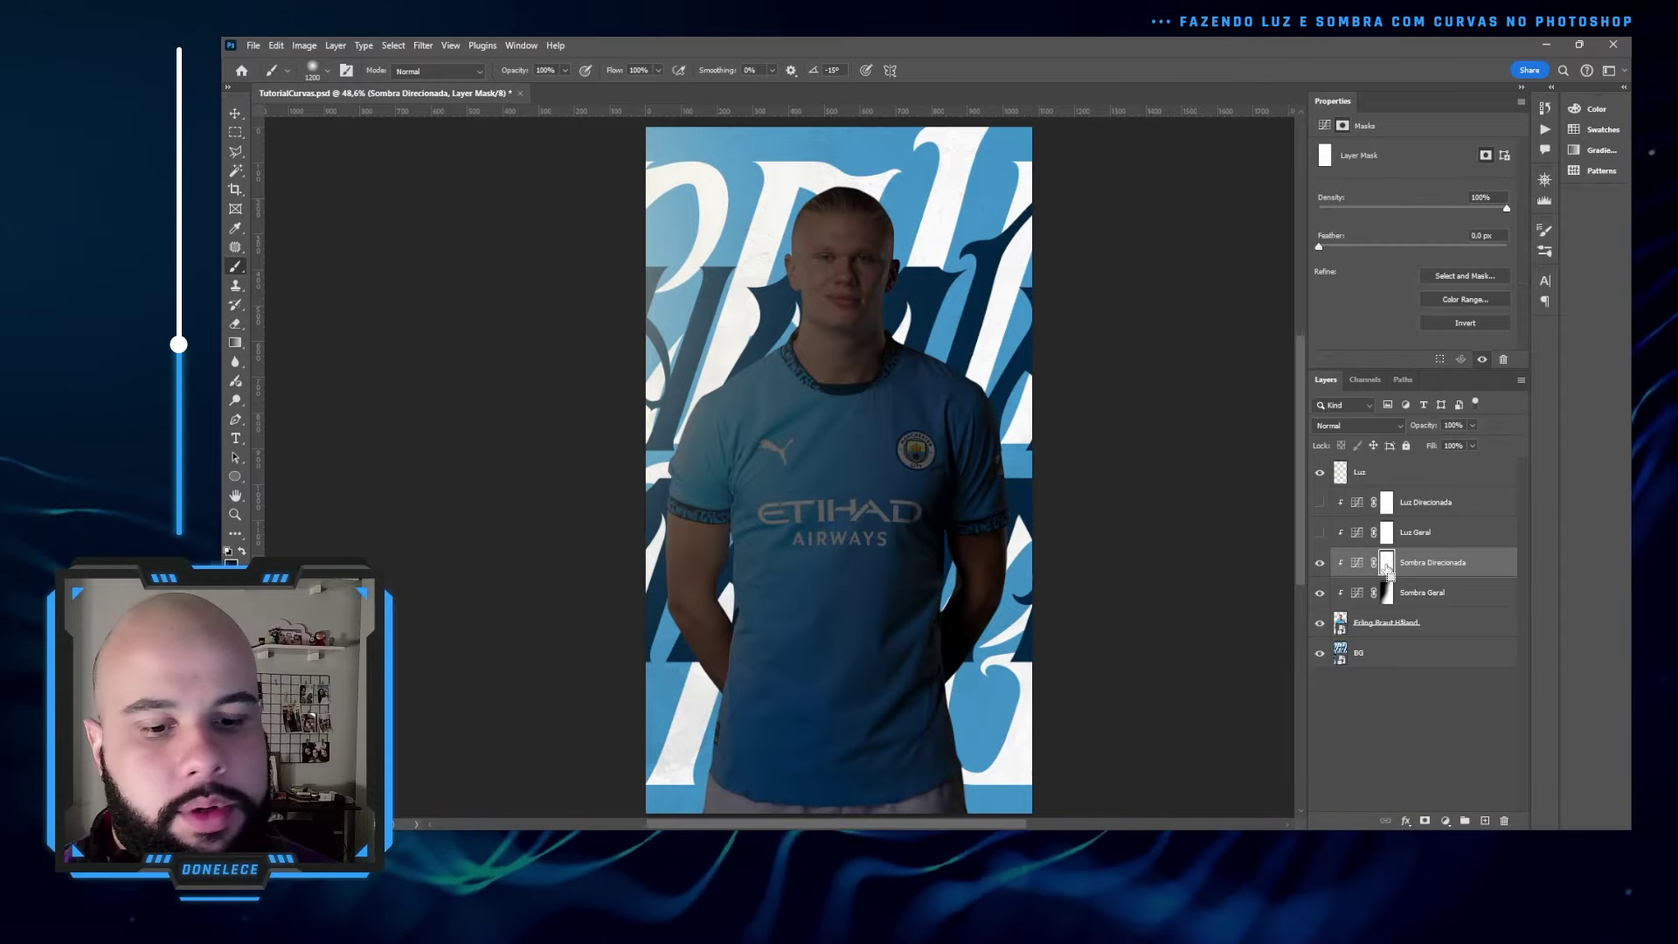
key("ctrl+i")
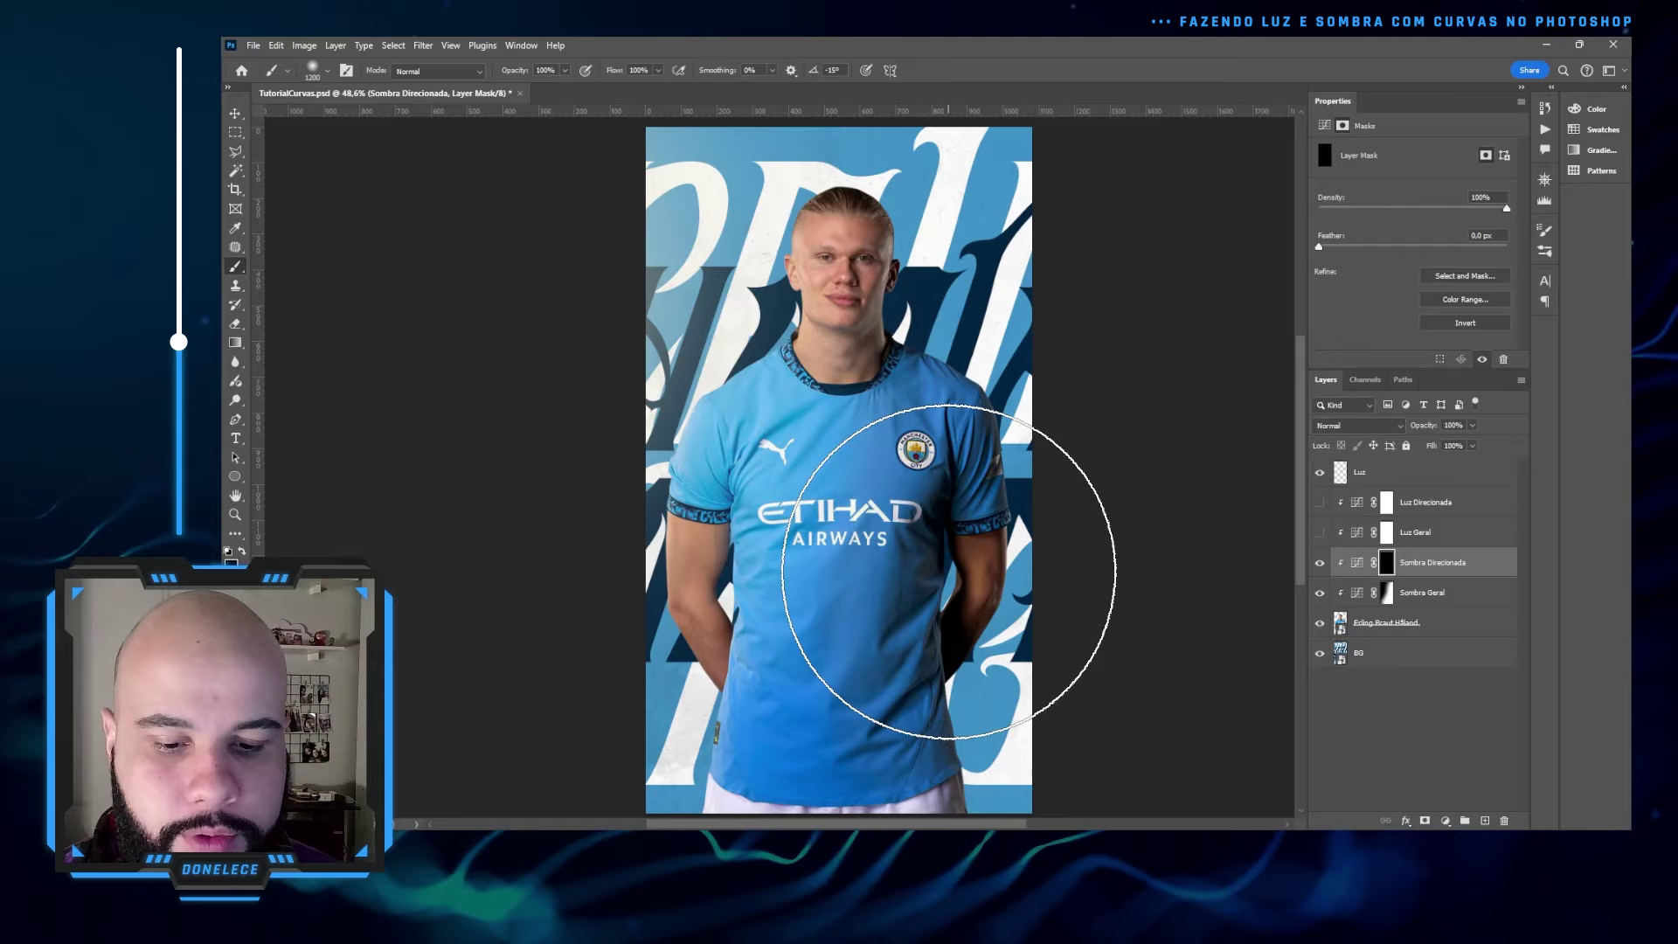
key("bracketleft")
key("bracketleft")
key("bracketleft")
key("bracketleft")
key("bracketleft")
key("bracketleft")
key("bracketleft")
key("bracketleft")
key("bracketleft")
key("bracketleft")
key("bracketleft")
key("bracketleft")
key("bracketleft")
key("bracketleft")
key("bracketleft")
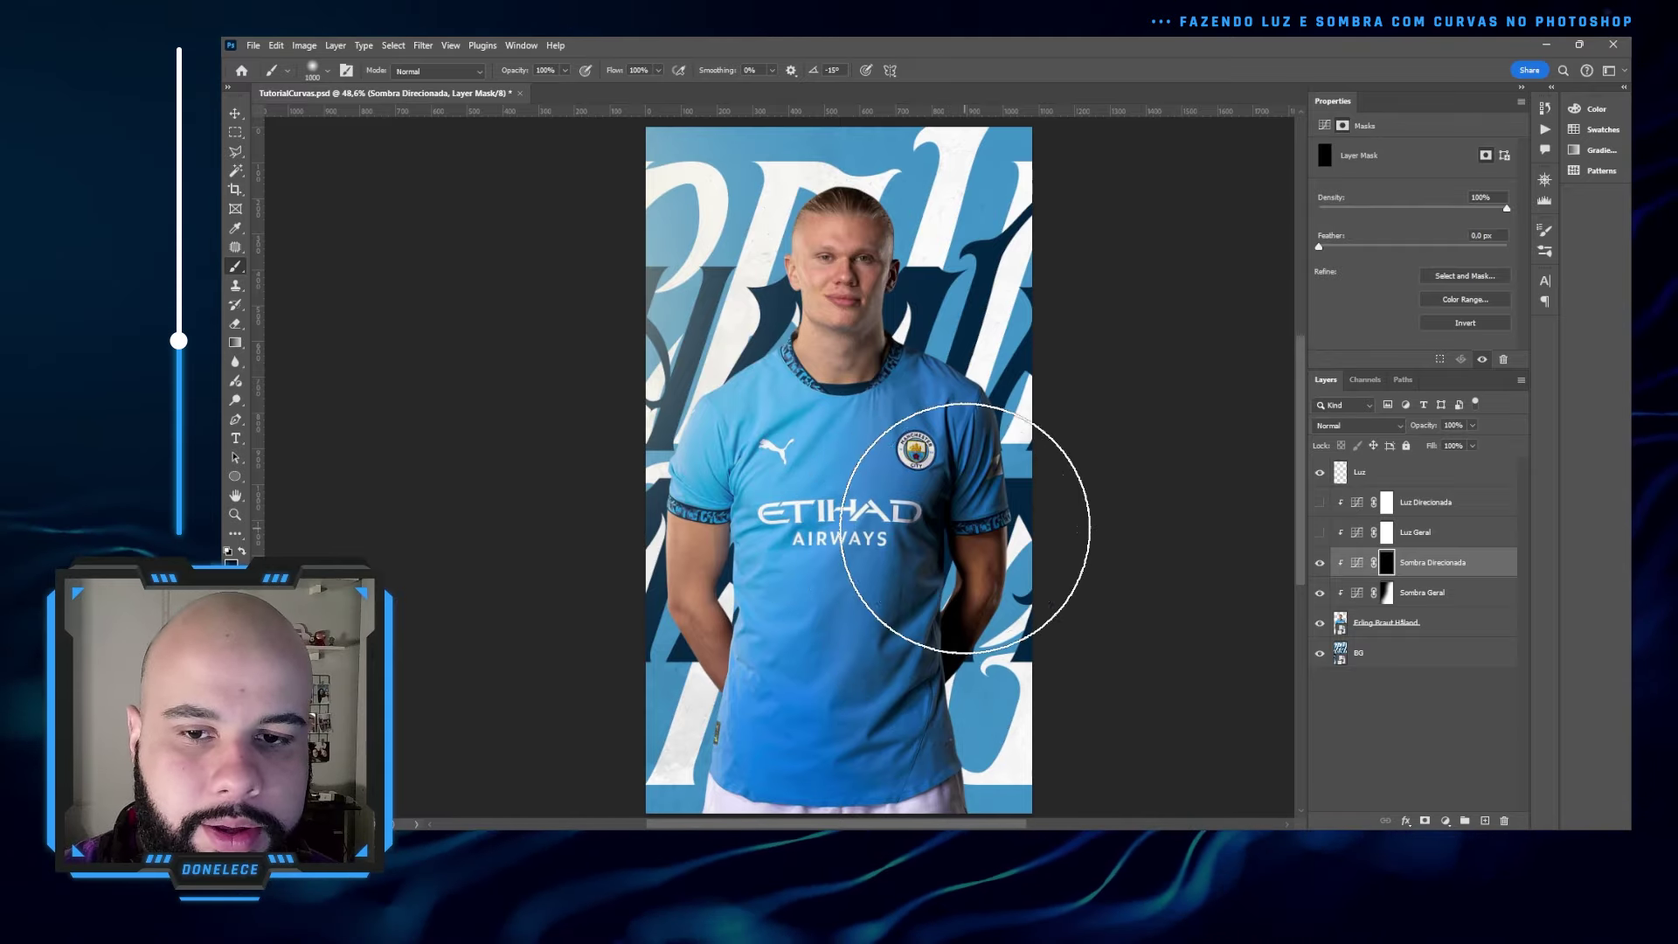
- Paint white on the Sombra Direcionada mask along the shirt's shaded right edge, from the armpit down to the hem
scroll(955, 498, "up", 5)
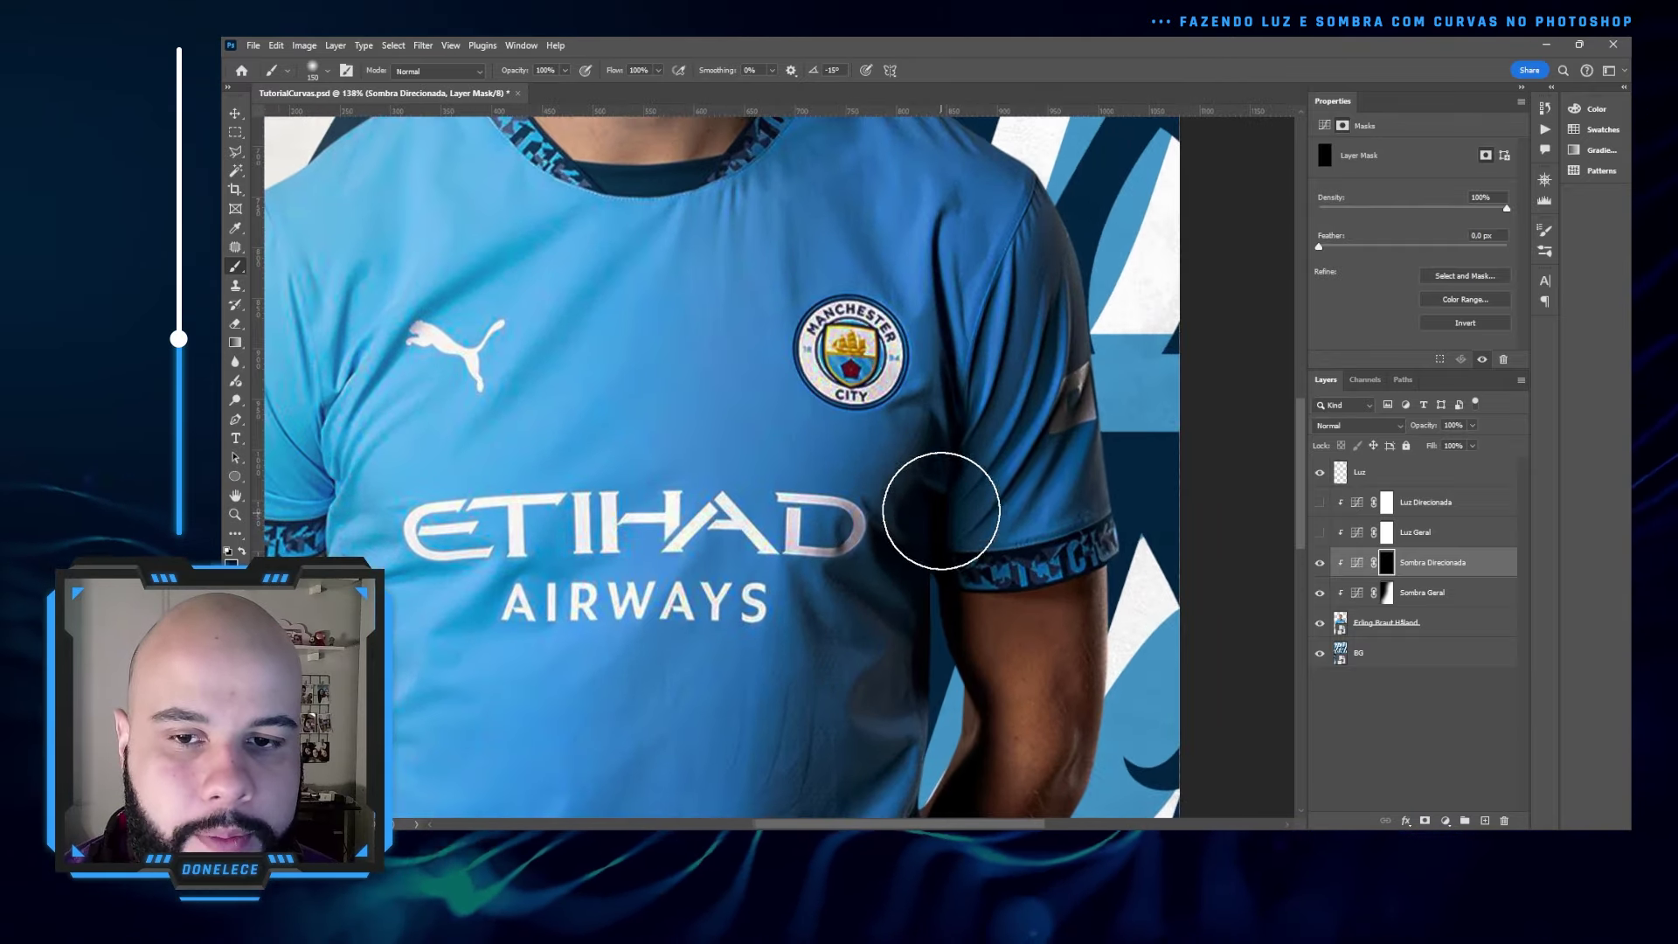
left_click_drag(951, 451, 941, 561)
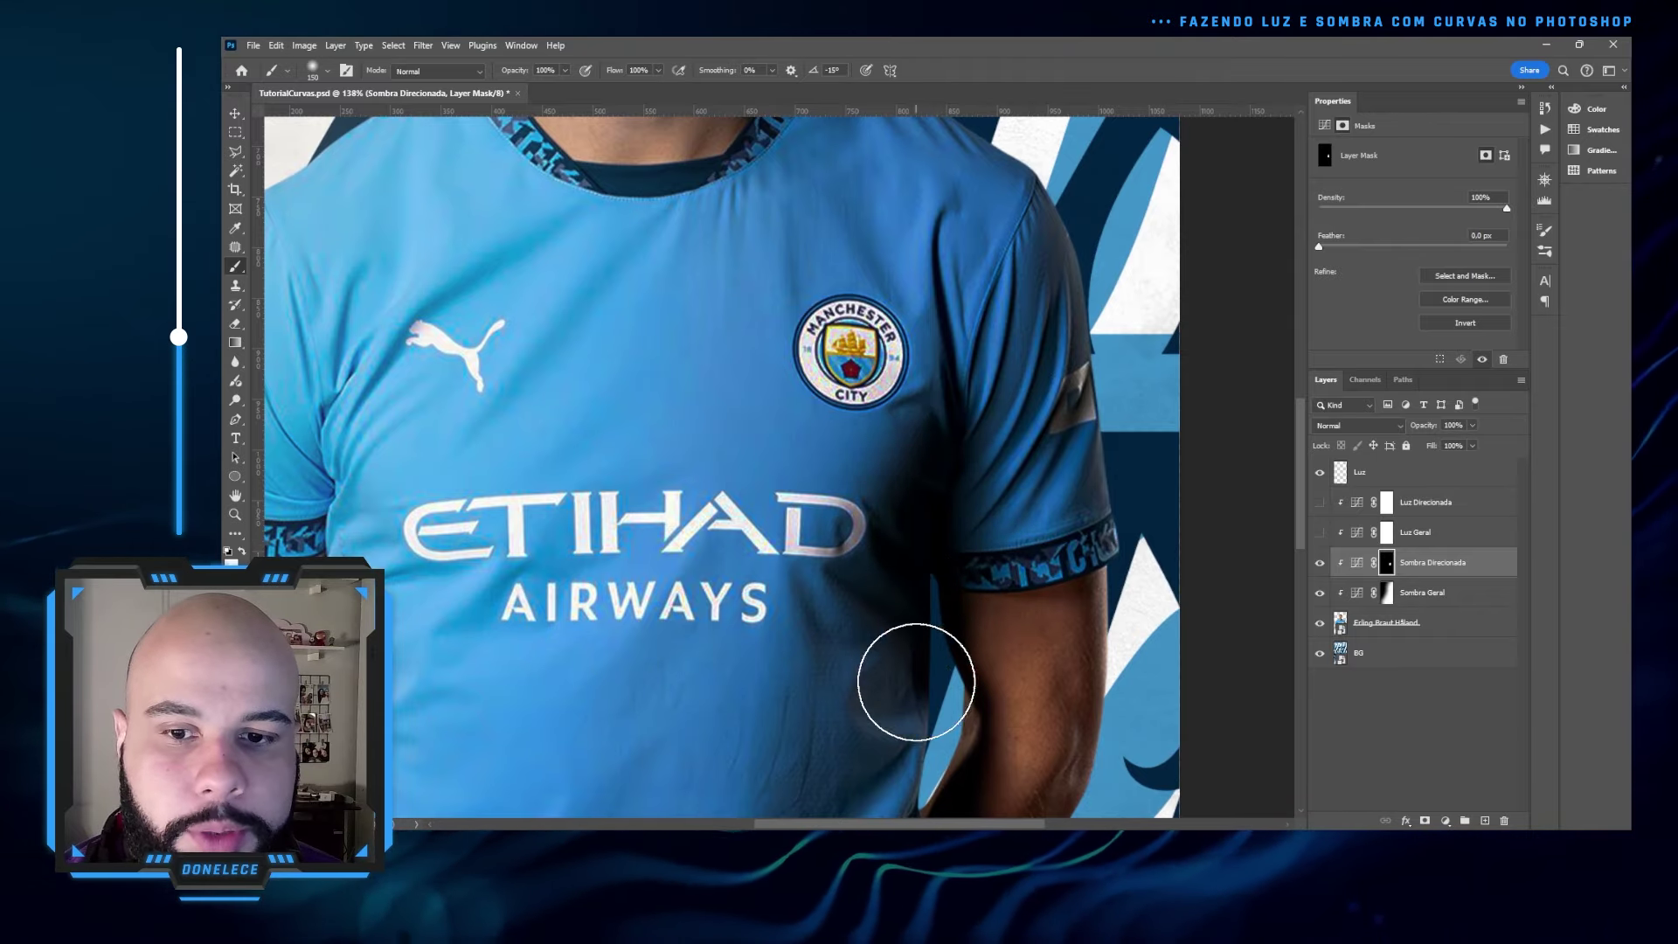
left_click_drag(914, 685, 951, 304)
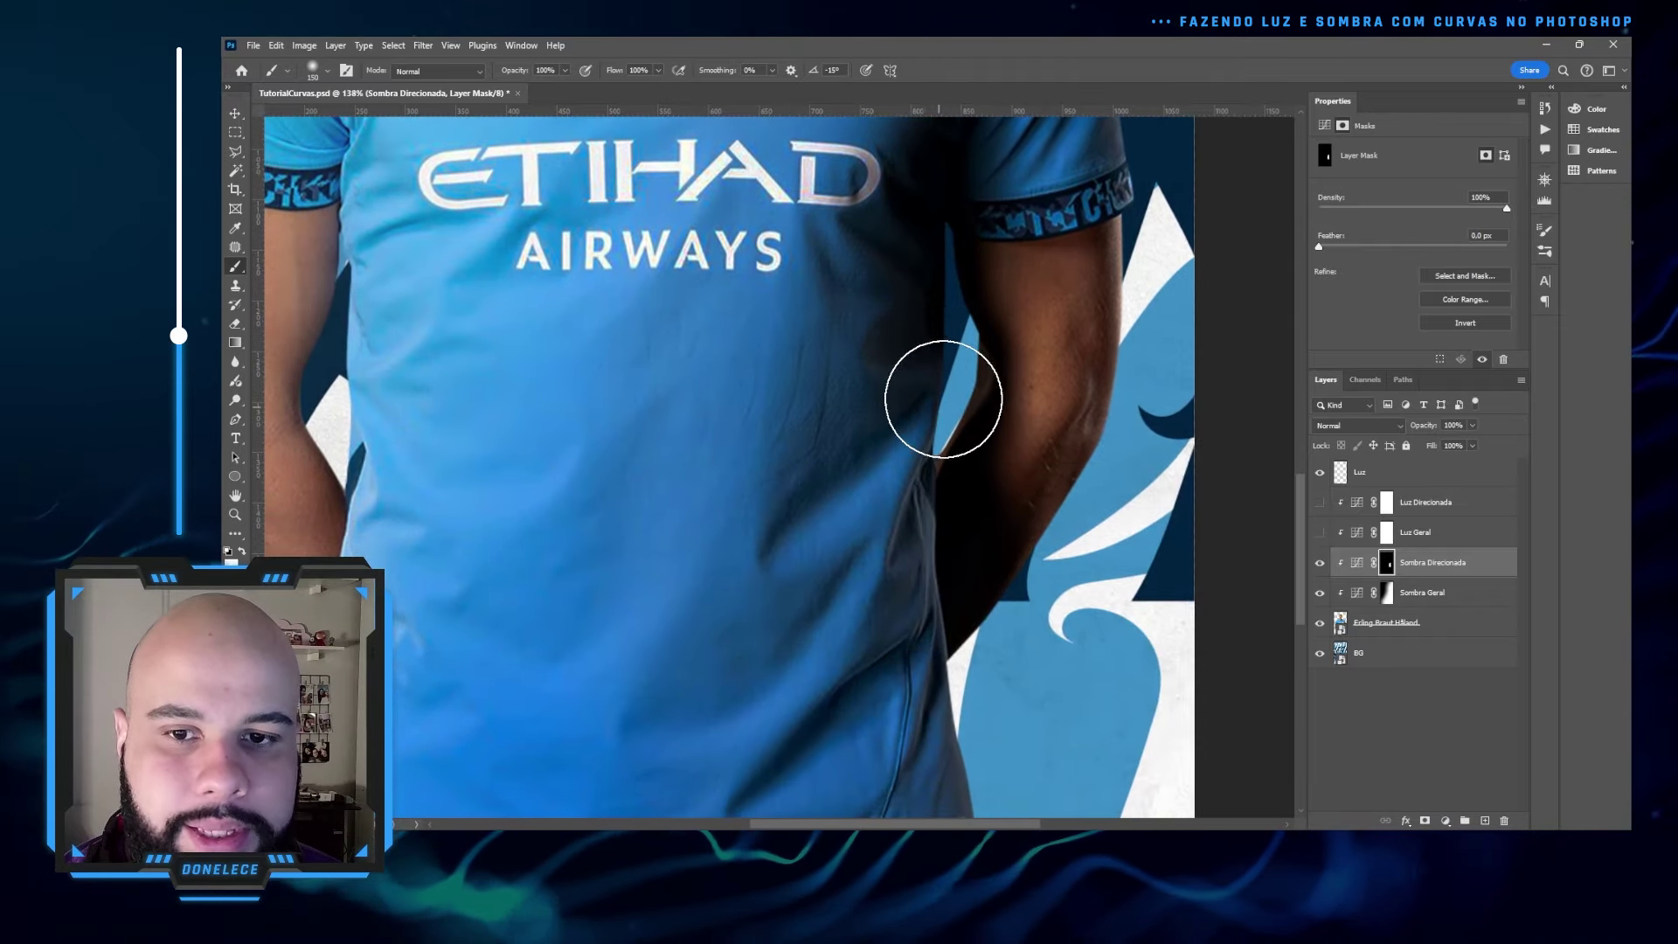
mouse_move(944, 400)
left_mouse_down()
mouse_move(940, 542)
mouse_move(981, 734)
mouse_move(987, 507)
mouse_move(985, 666)
mouse_move(1011, 562)
mouse_move(1003, 771)
left_mouse_up()
- Compare the whole player with and without the Sombra Geral and Sombra Direcionada layers
scroll(939, 451, "down", 5)
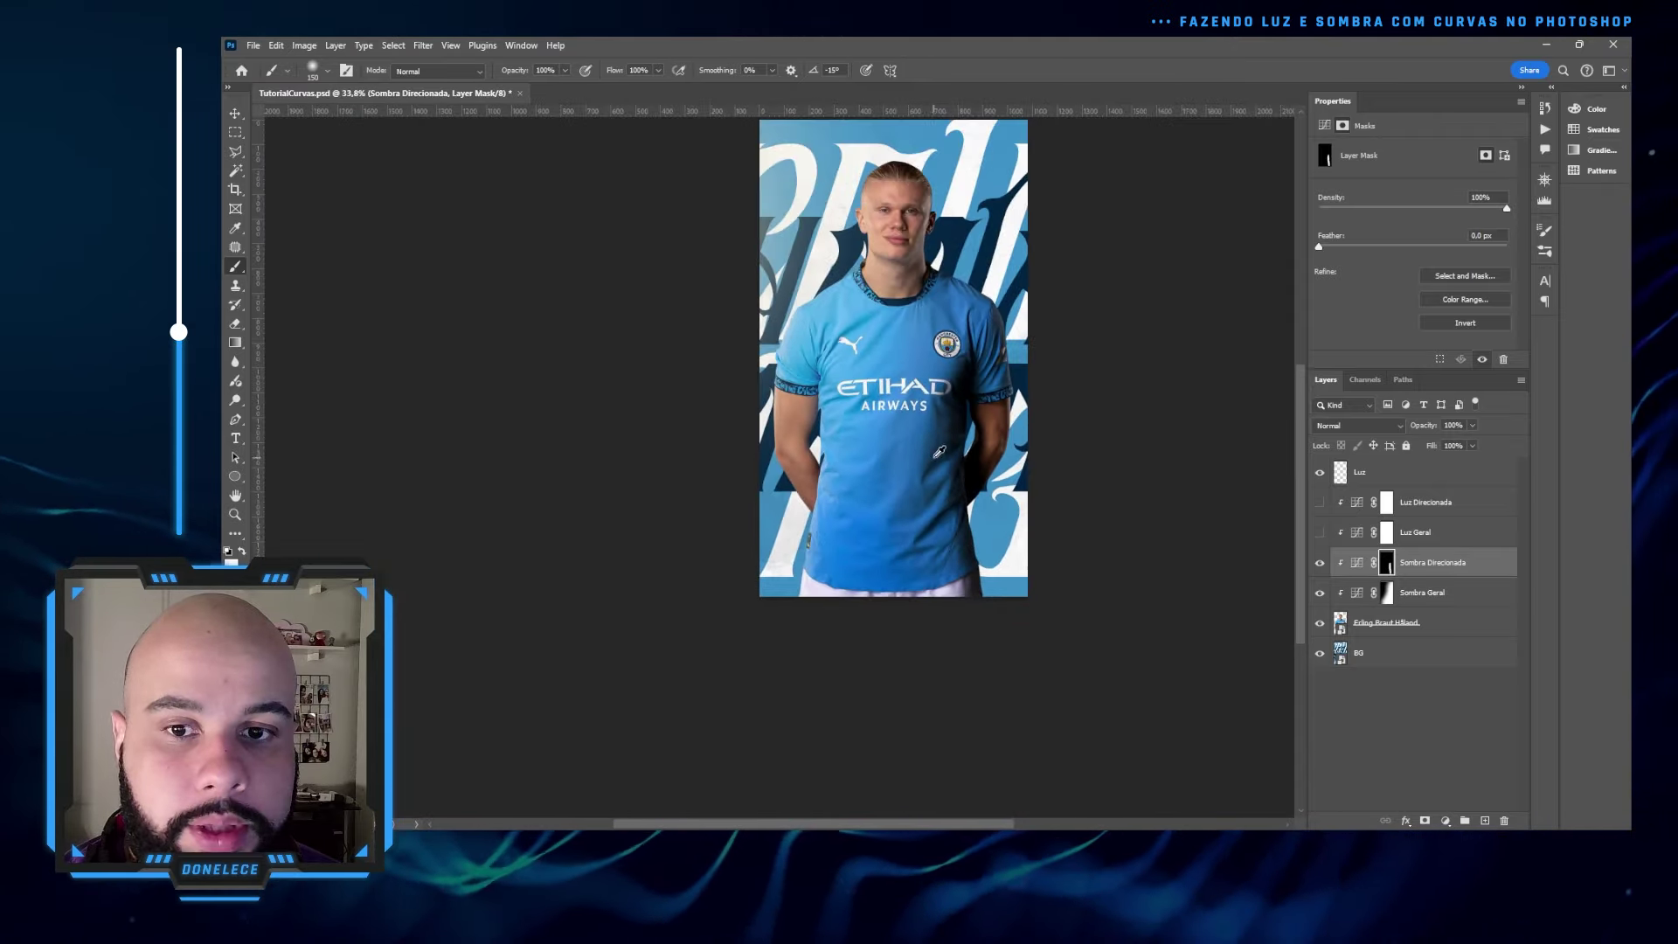
scroll(925, 409, "up", 1)
left_click_drag(886, 323, 893, 396)
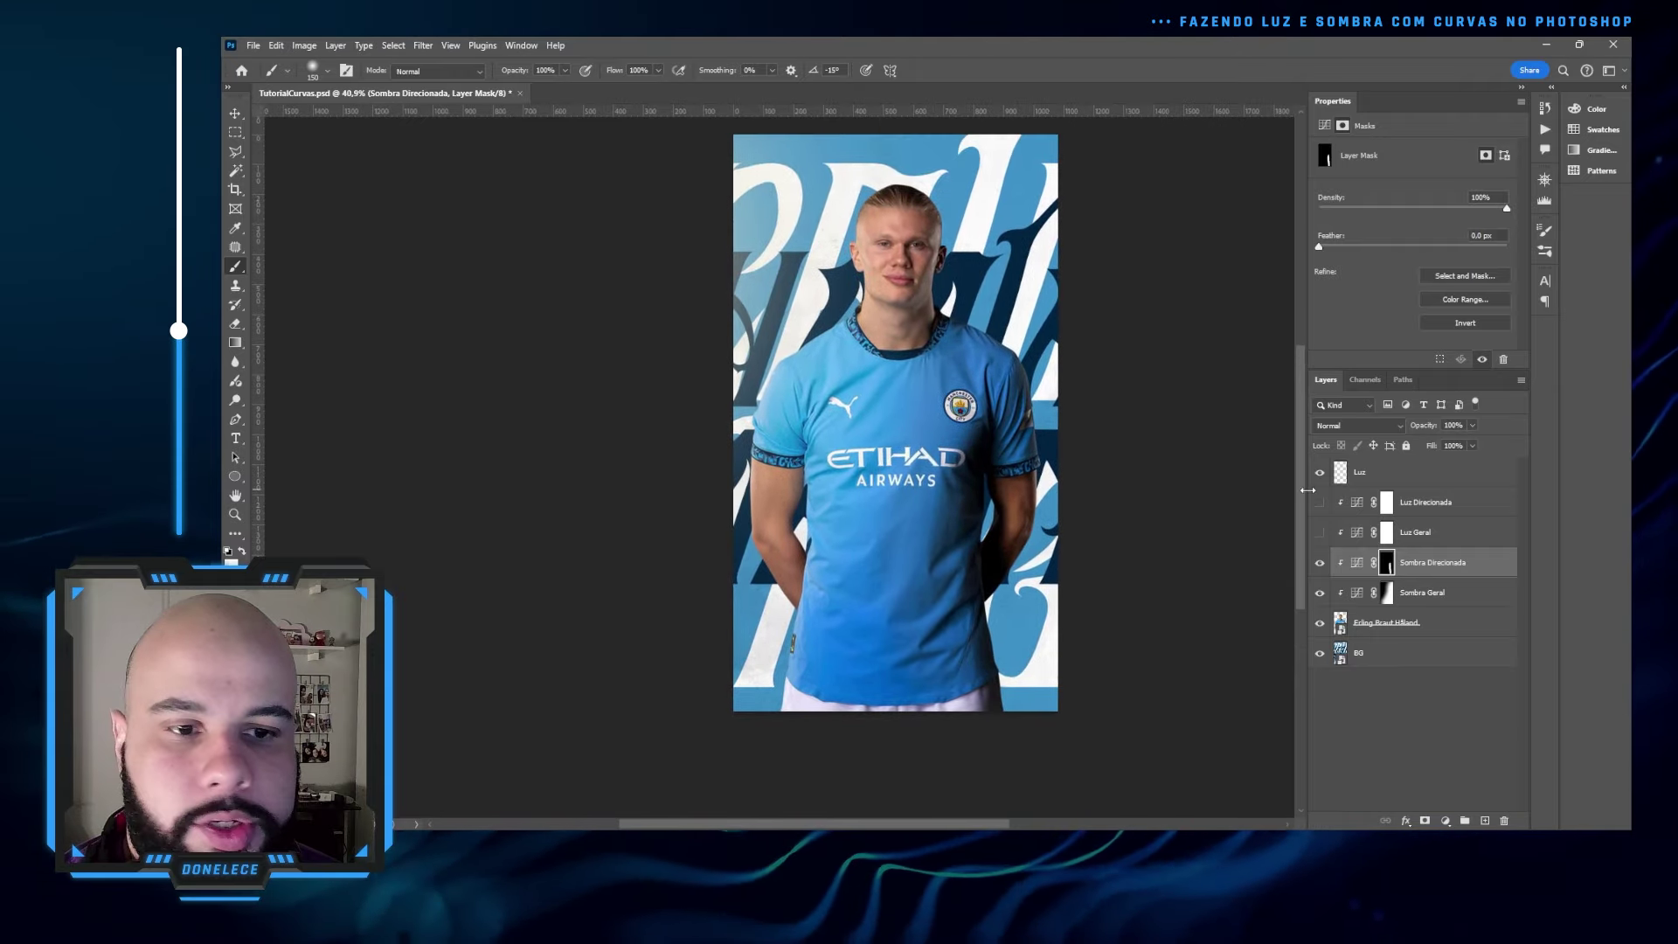
left_click(1319, 593)
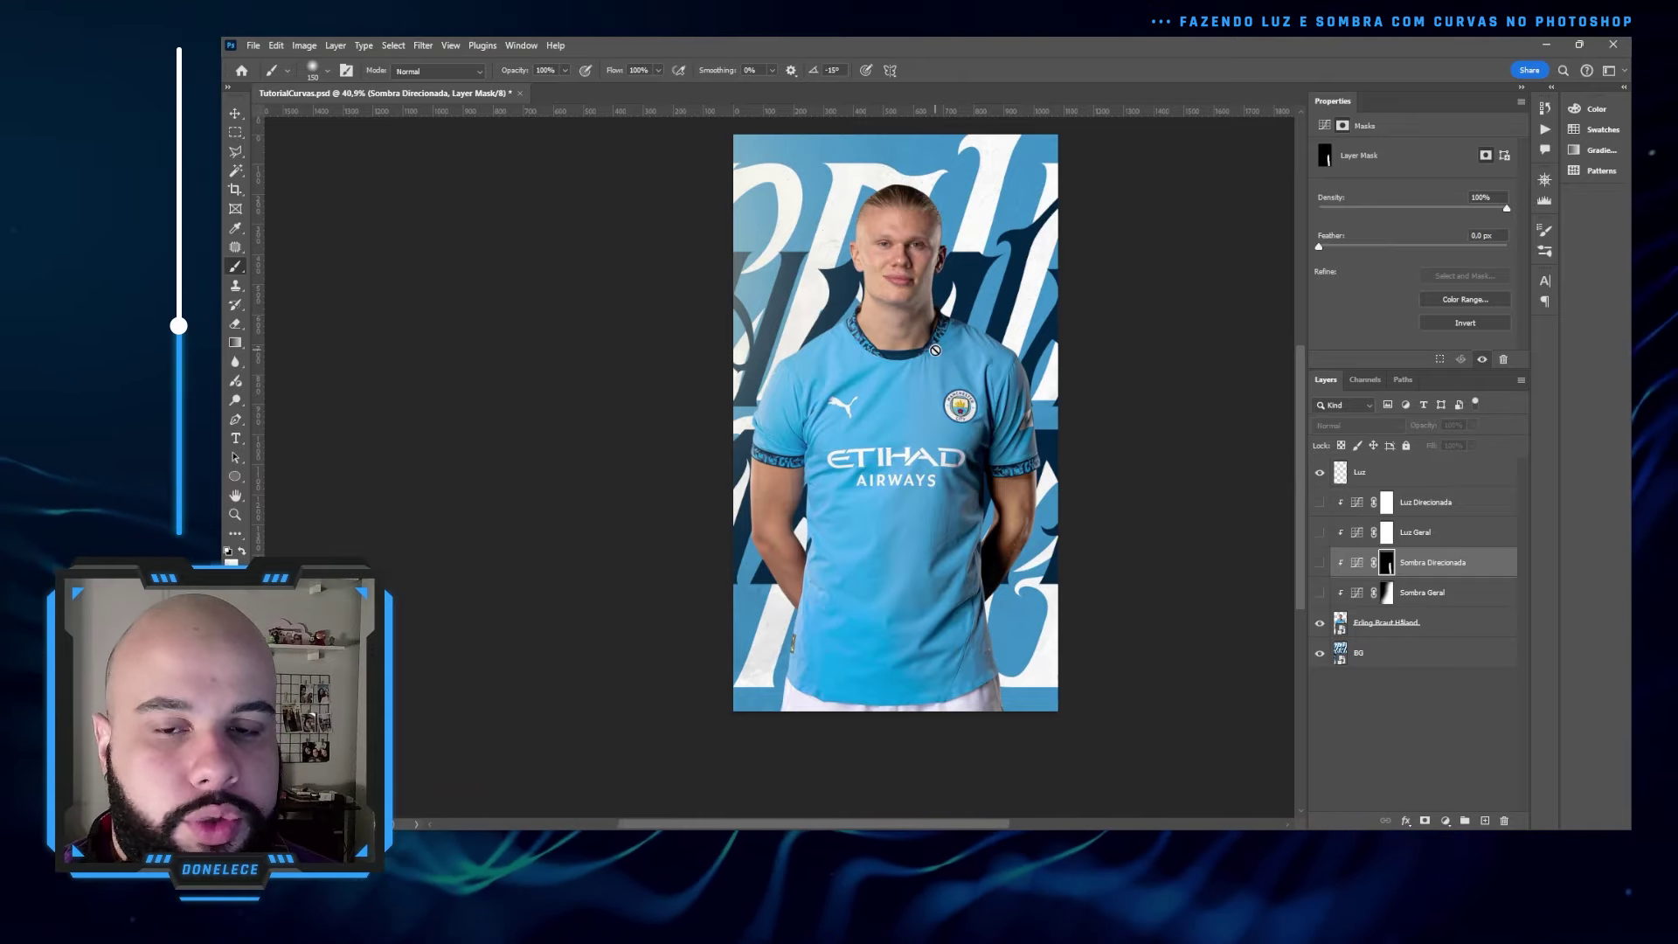
left_click(1319, 593)
left_click(1319, 562)
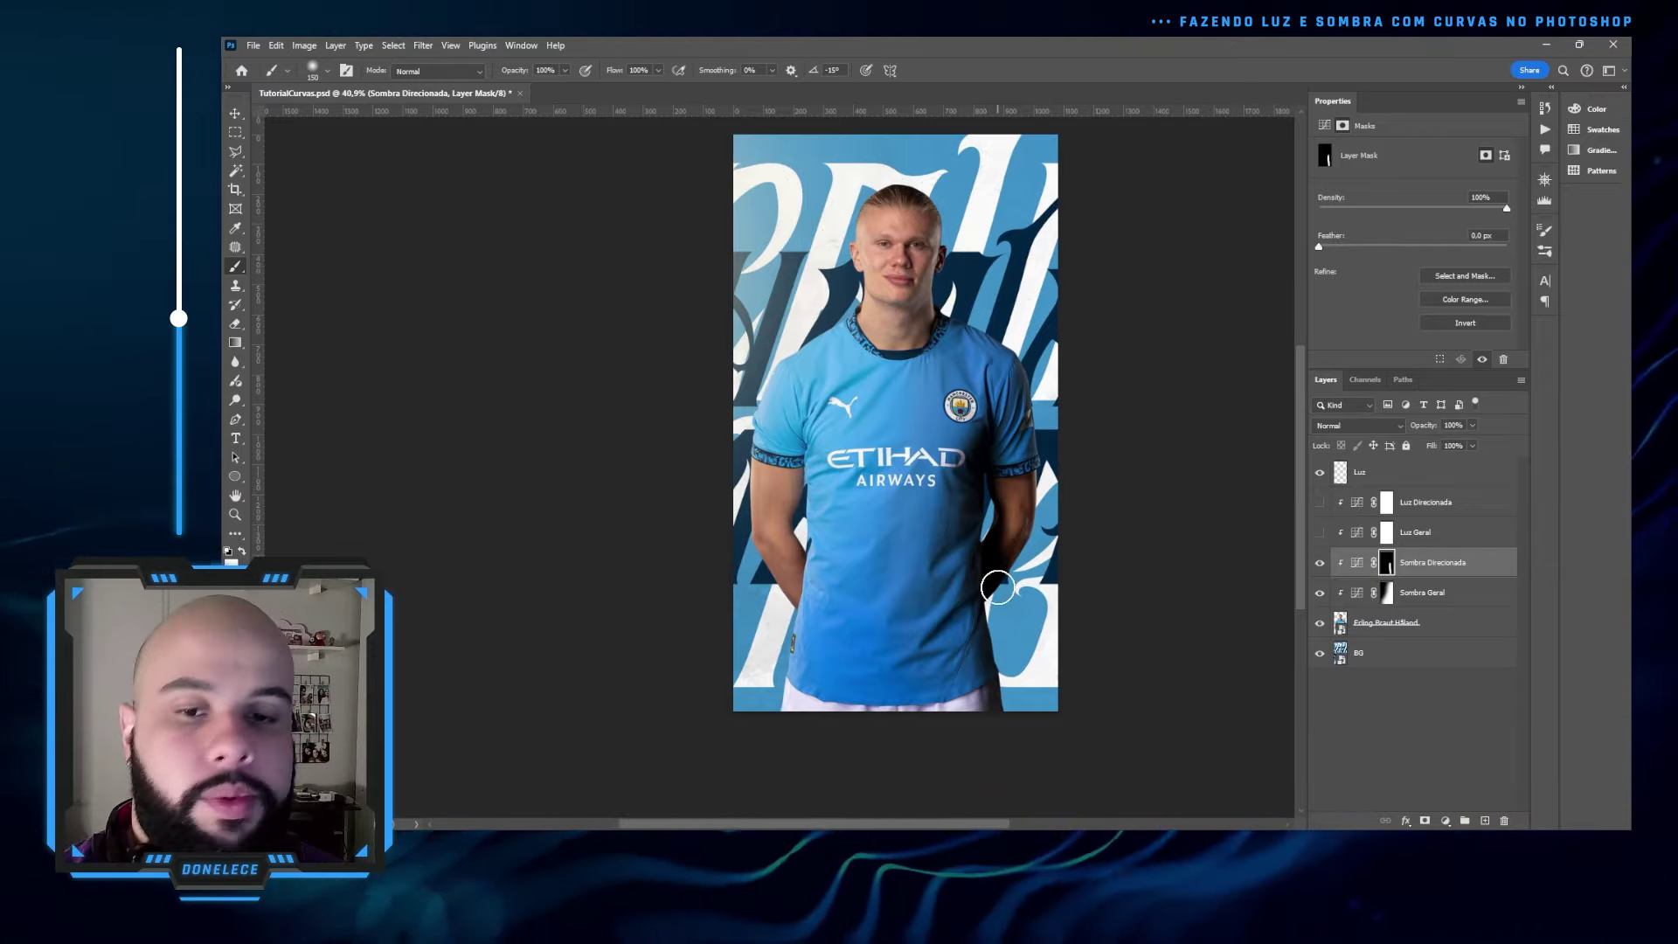
- Paint more directed shadow on the Sombra Direcionada mask over the inner side of the shaded arm and sleeve
scroll(997, 587, "up", 5)
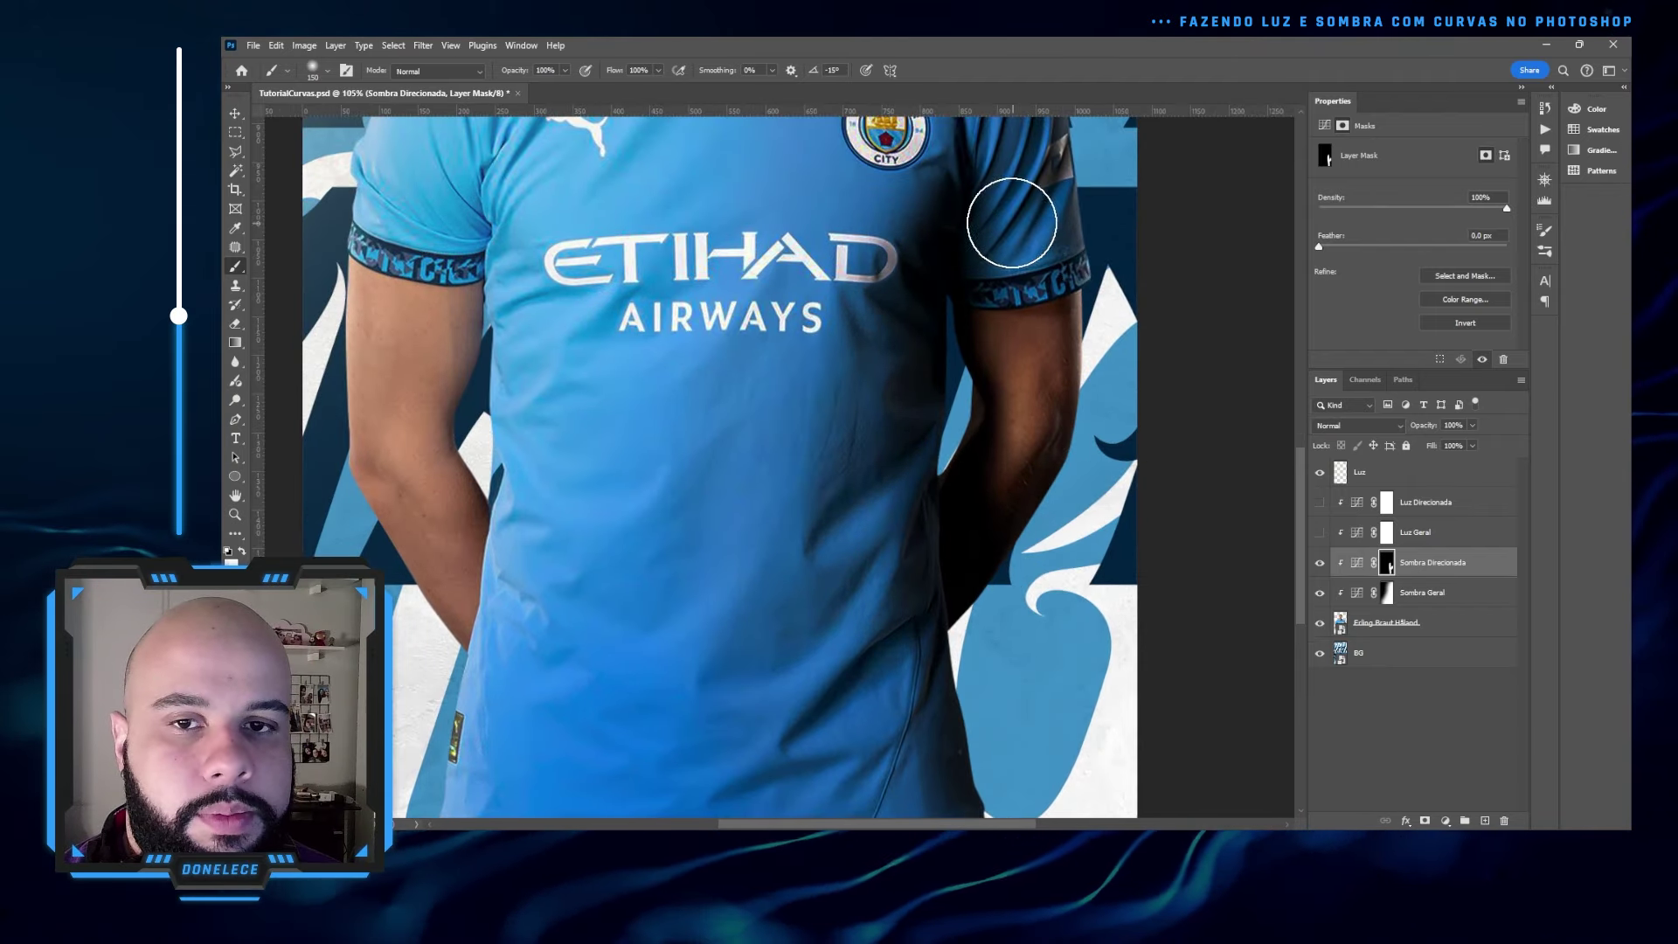
left_click_drag(987, 213, 971, 333)
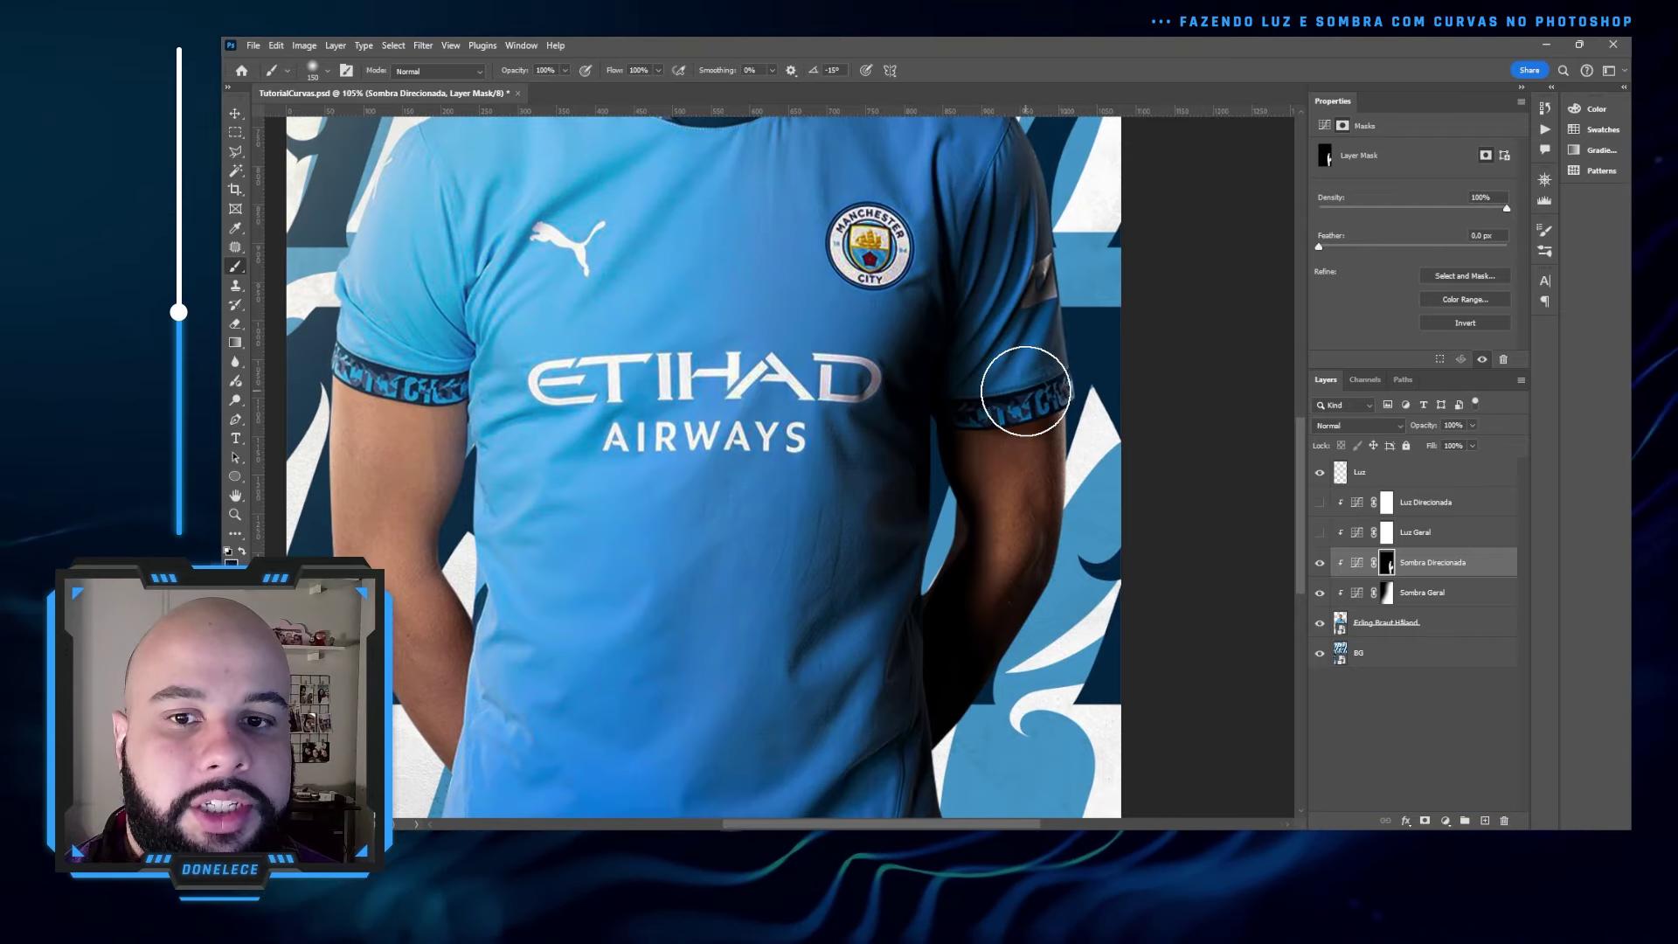
- Paint directed shadow on the Sombra Direcionada mask over the shaded side of the neck, beside the collar and below the jaw
left_click_drag(1025, 390, 1062, 564)
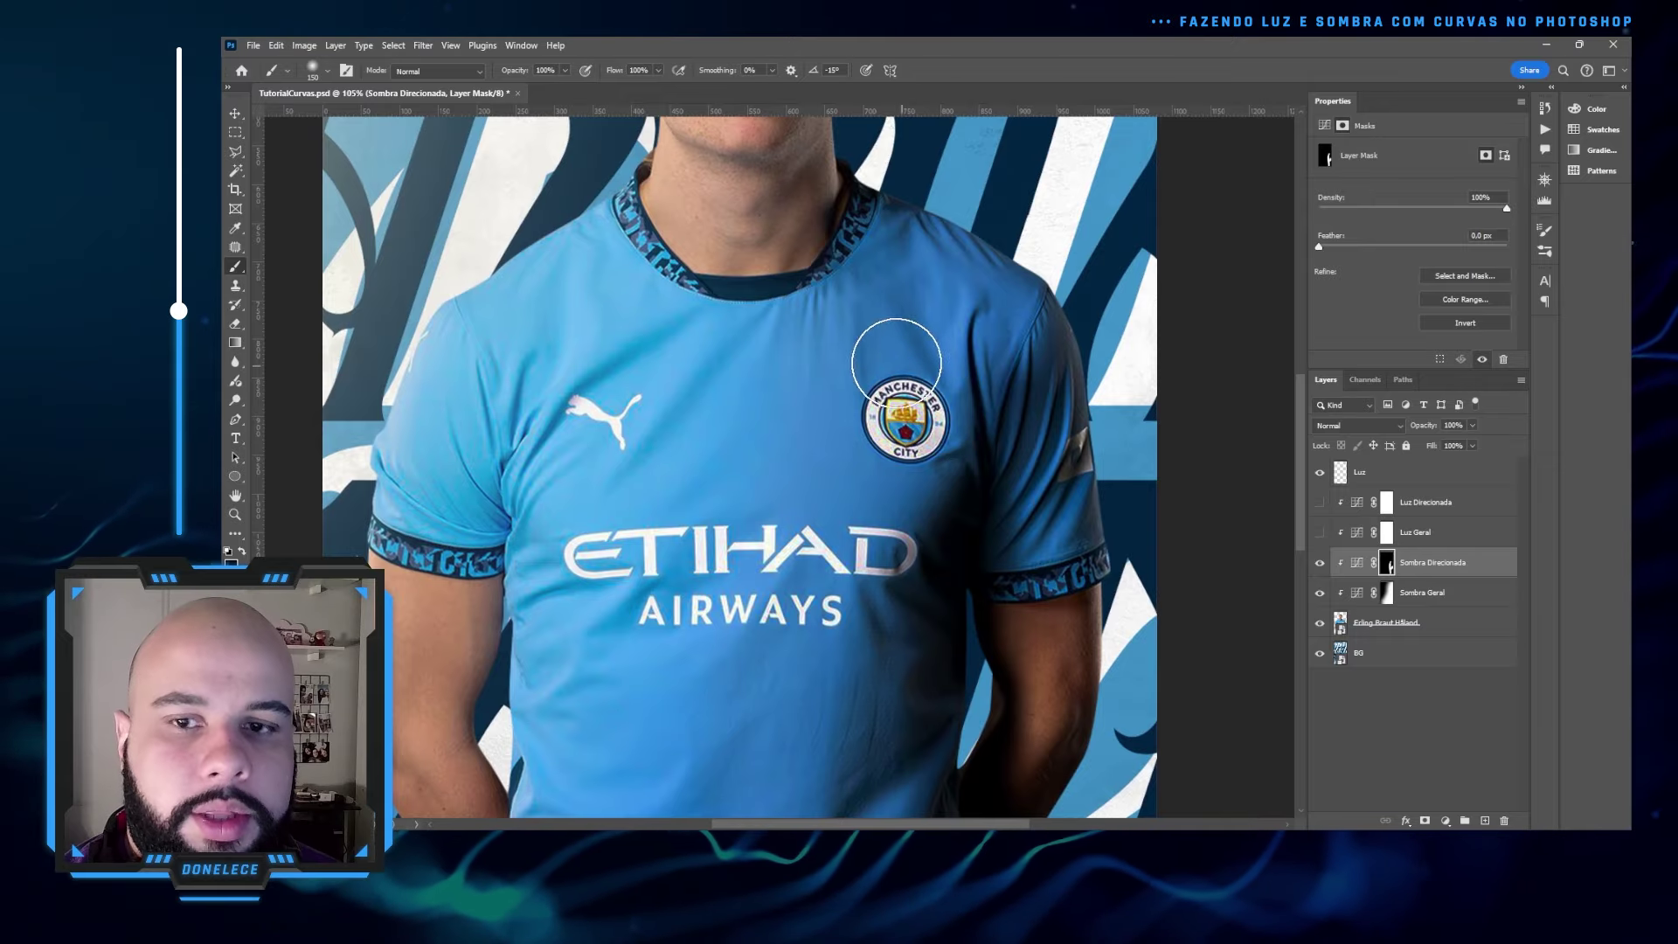
scroll(895, 361, "up", 3)
scroll(817, 313, "up", 5)
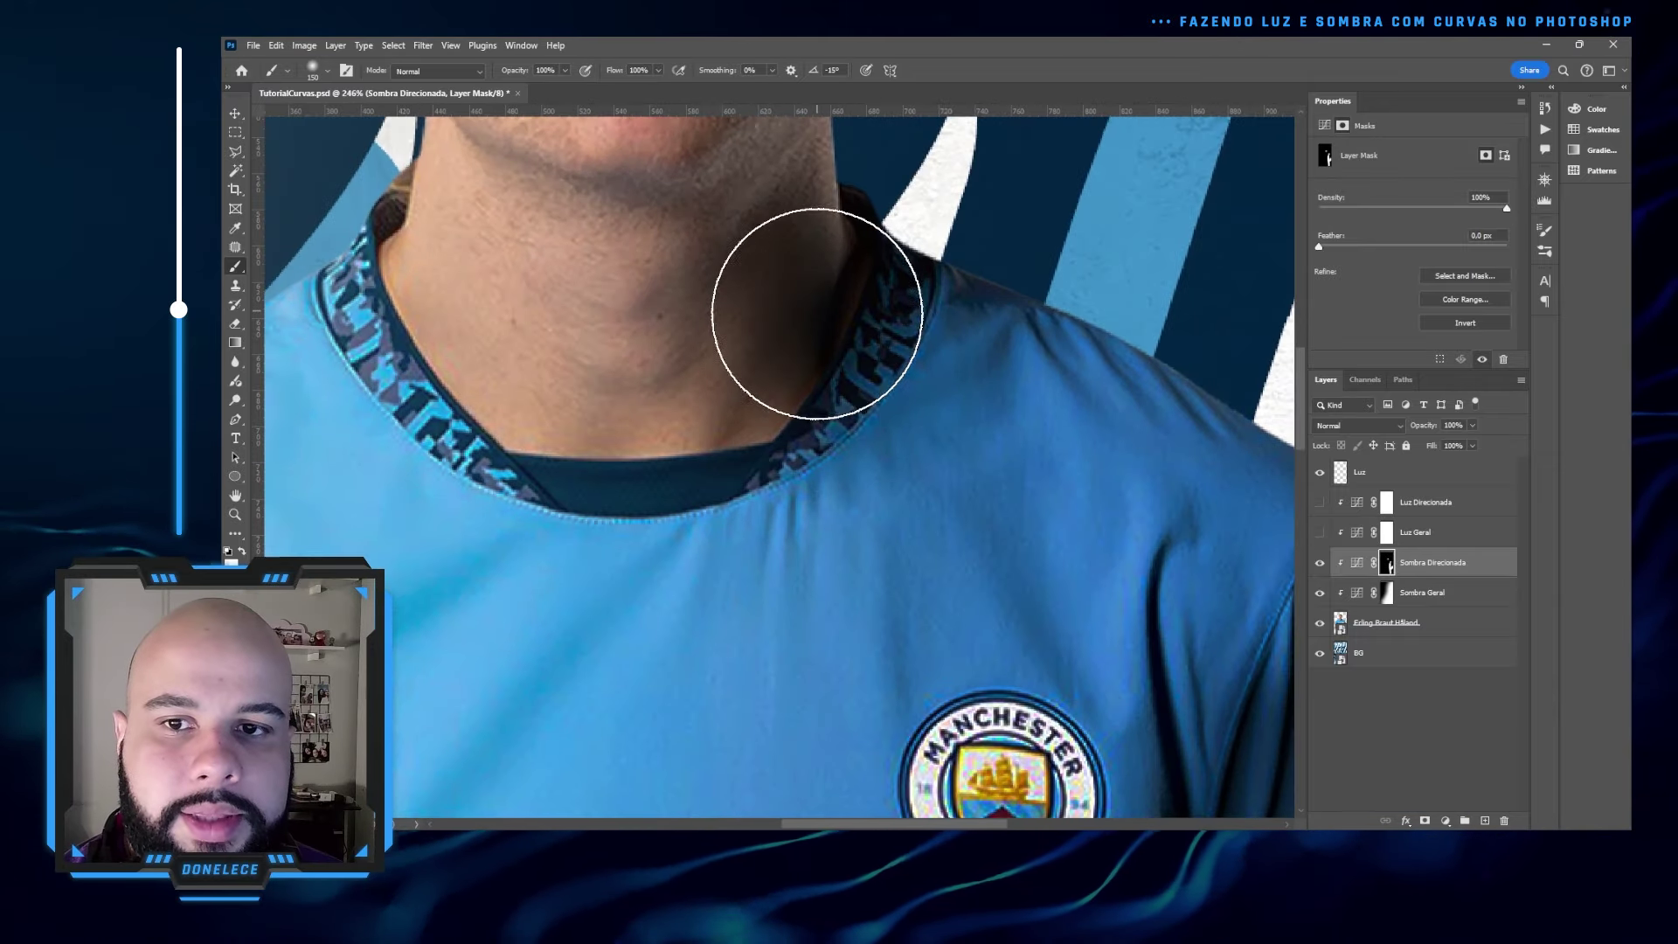
scroll(961, 310, "up", 2)
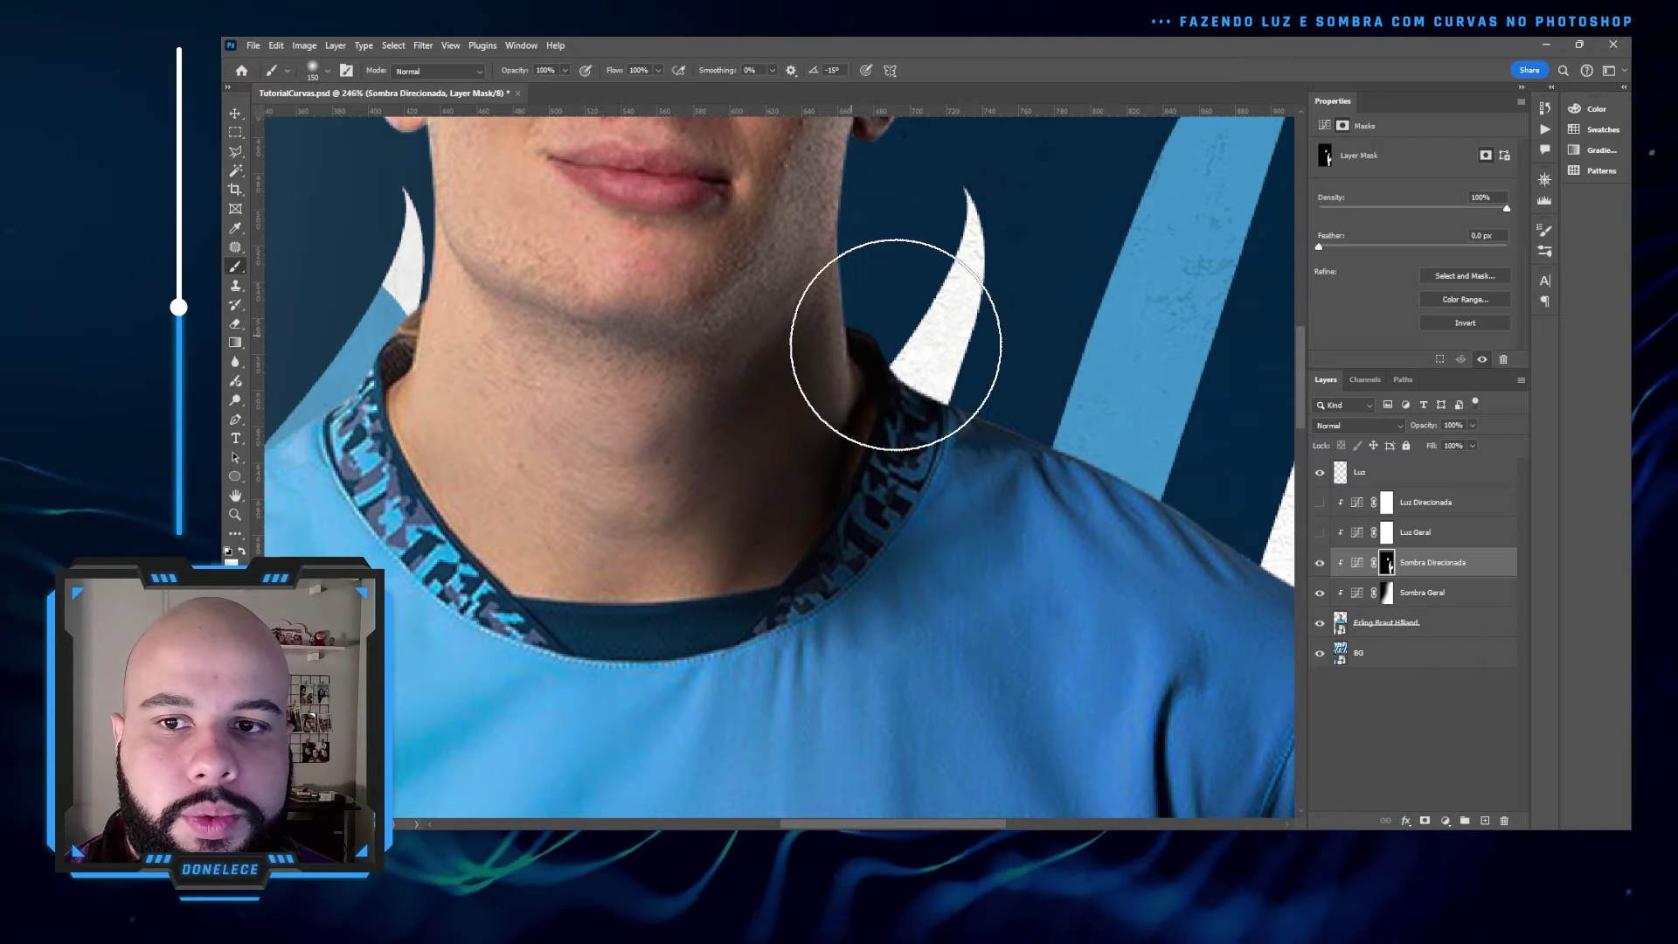
scroll(874, 297, "up", 2)
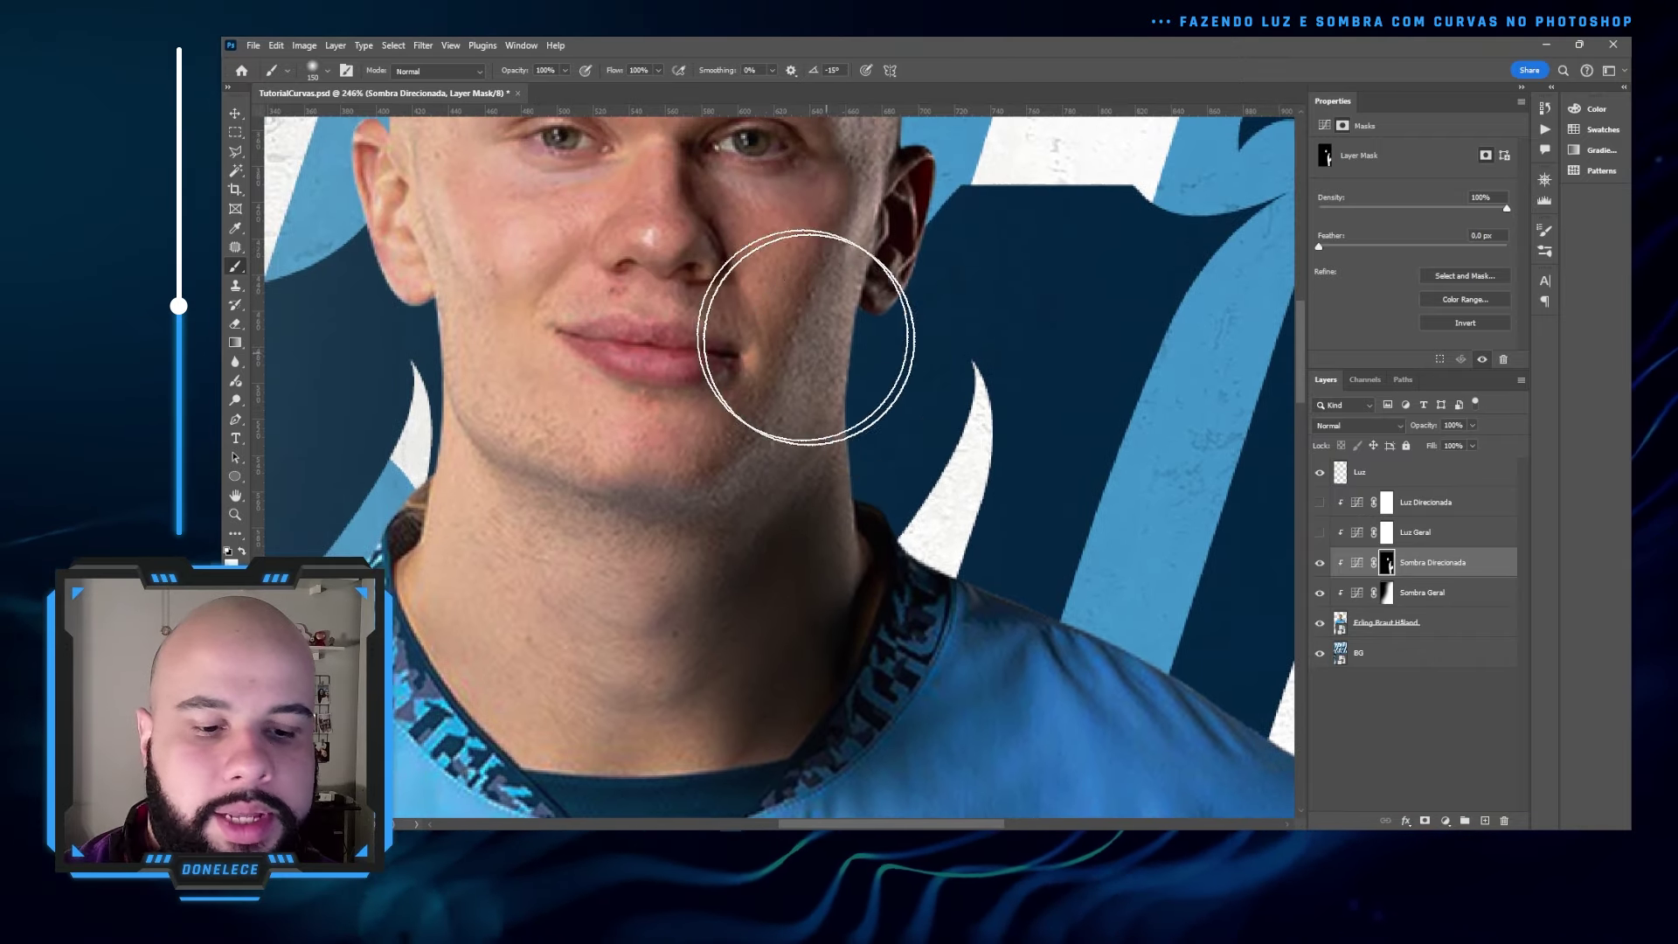
- With a smaller brush, paint the Sombra Direcionada mask over the shaded side of the nose, the ear and the cheek
key("bracketleft")
key("bracketleft")
key("bracketleft")
key("bracketleft")
key("bracketleft")
key("bracketleft")
key("bracketleft")
mouse_move(705, 167)
left_mouse_down()
mouse_move(704, 200)
mouse_move(750, 210)
mouse_move(741, 194)
left_mouse_up()
key("x")
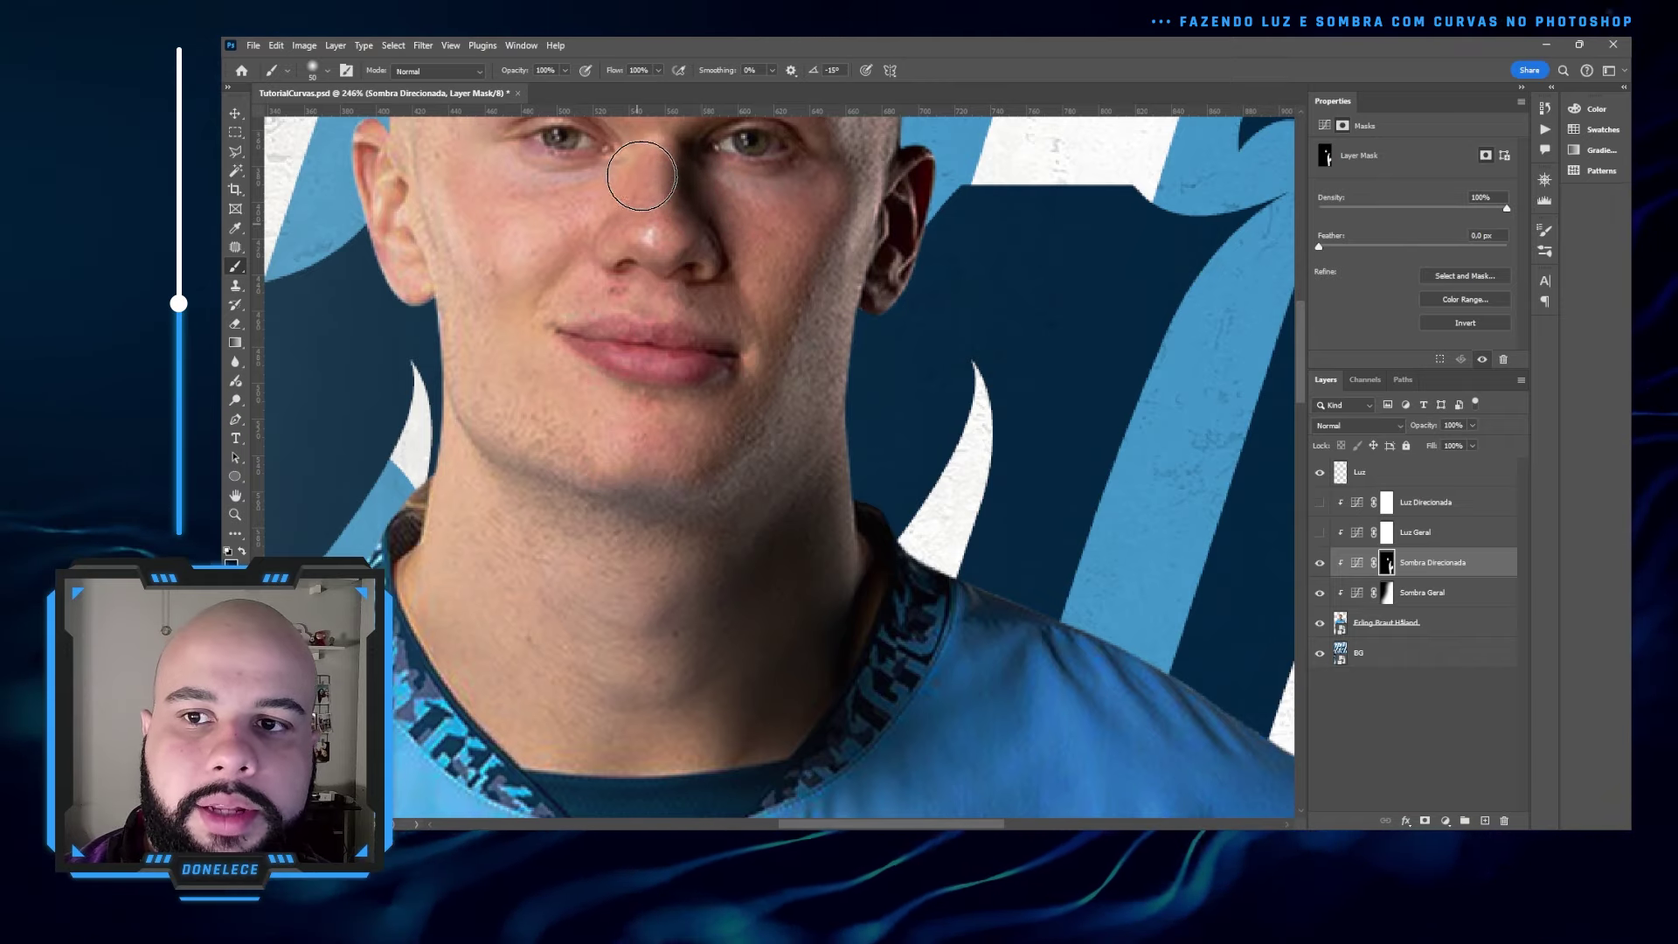
mouse_move(896, 229)
left_mouse_down()
mouse_move(894, 269)
mouse_move(916, 210)
mouse_move(907, 266)
mouse_move(930, 186)
mouse_move(898, 293)
left_mouse_up()
key("x")
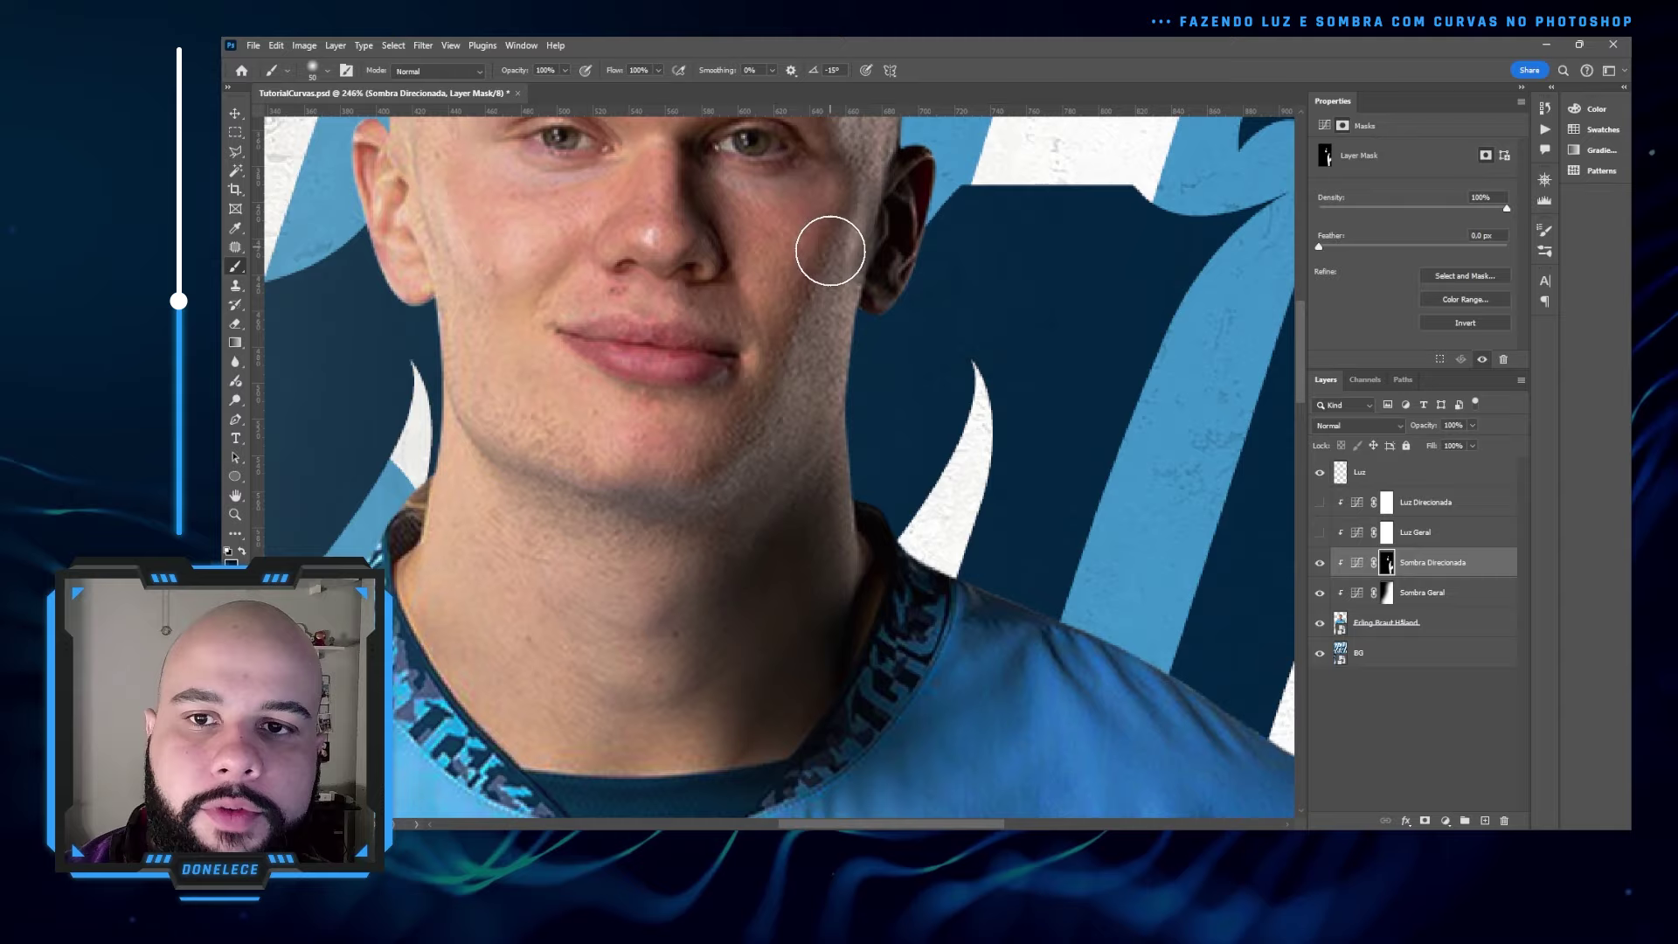
left_click_drag(830, 251, 858, 150)
- Select the Sombra Geral mask, examine the face and neck shading, and compare the whole player with and without that general shadow
scroll(837, 264, "down", 3)
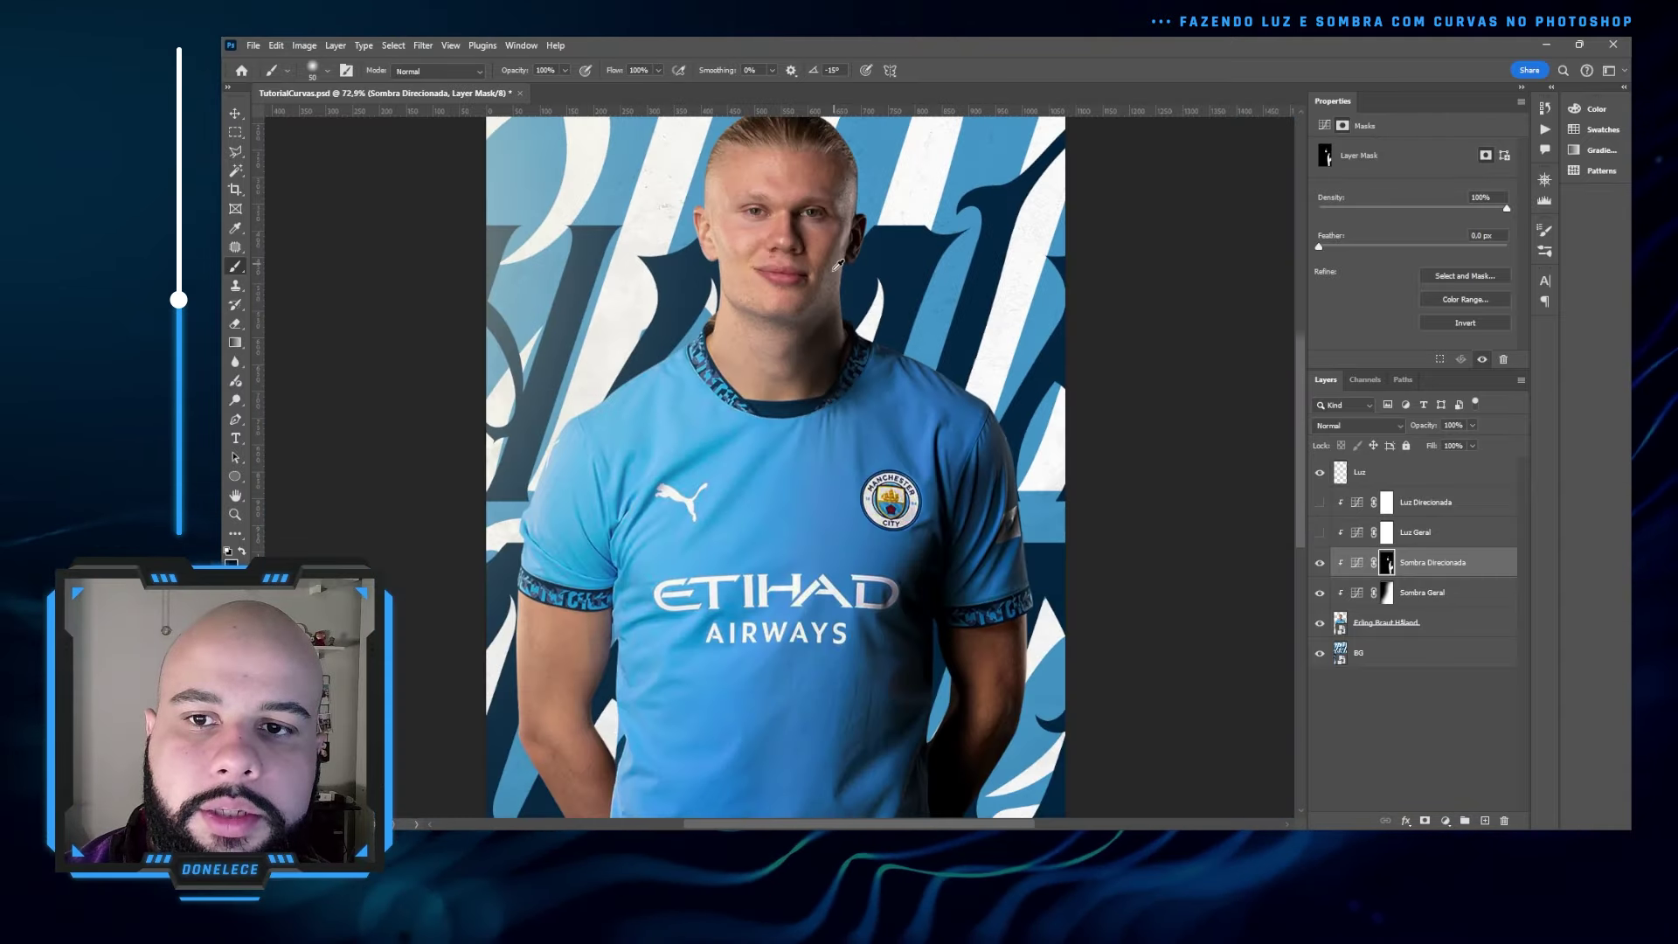
scroll(835, 269, "down", 3)
scroll(835, 269, "up", 3)
left_click_drag(788, 250, 834, 387)
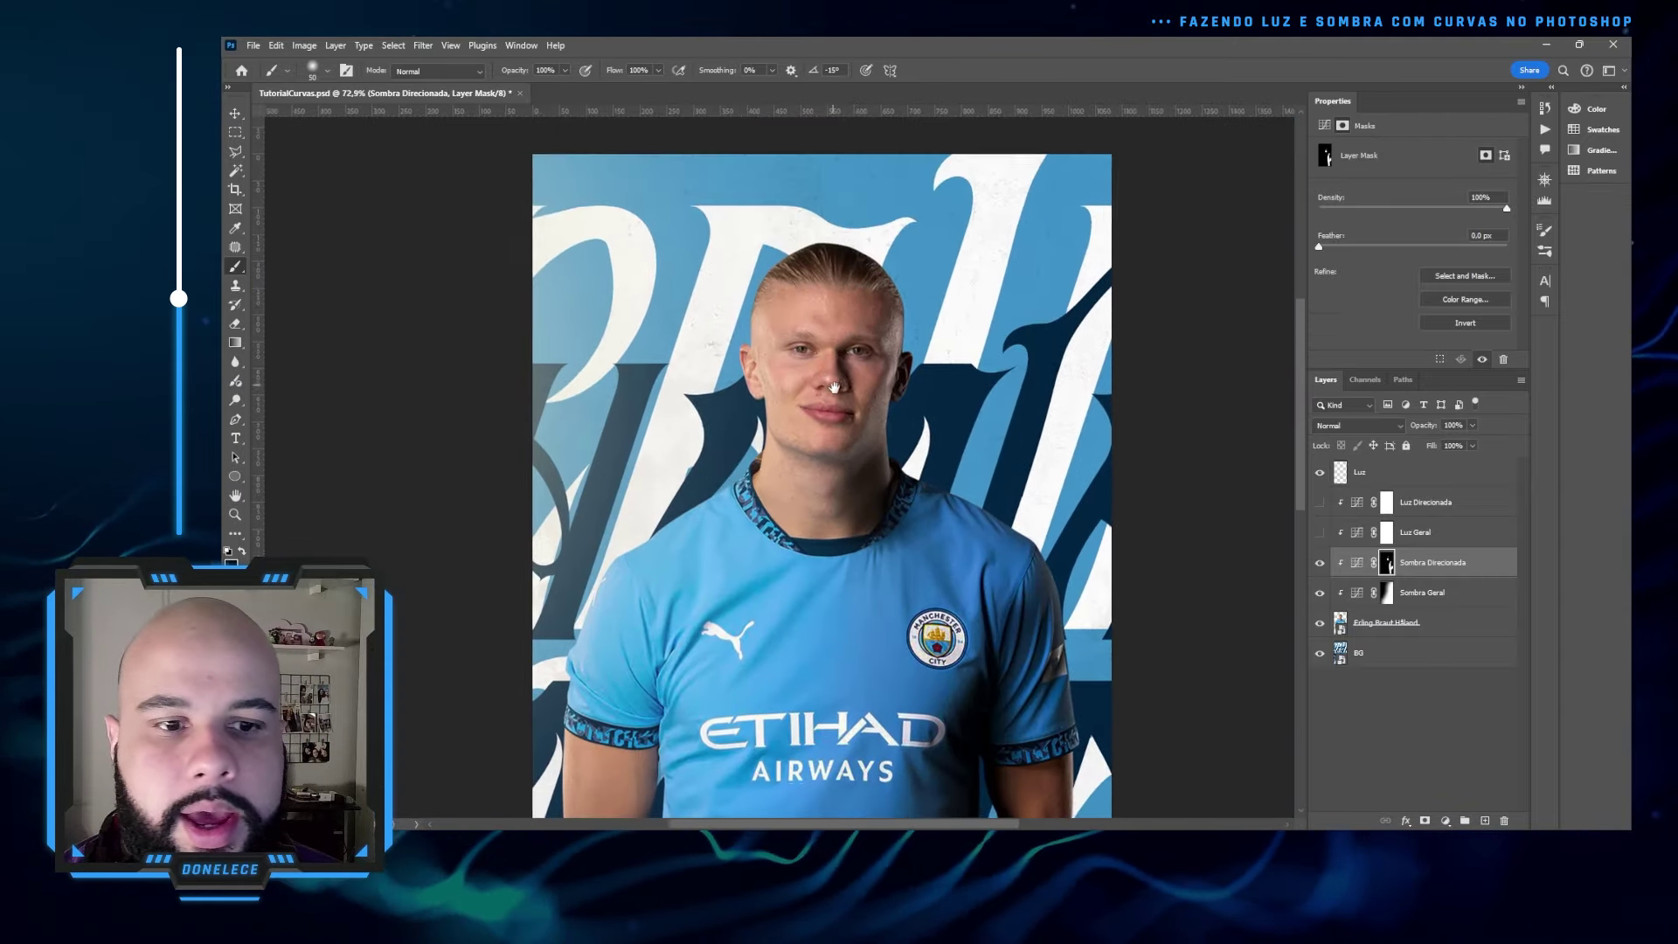
left_click(1387, 593)
scroll(979, 622, "up", 3)
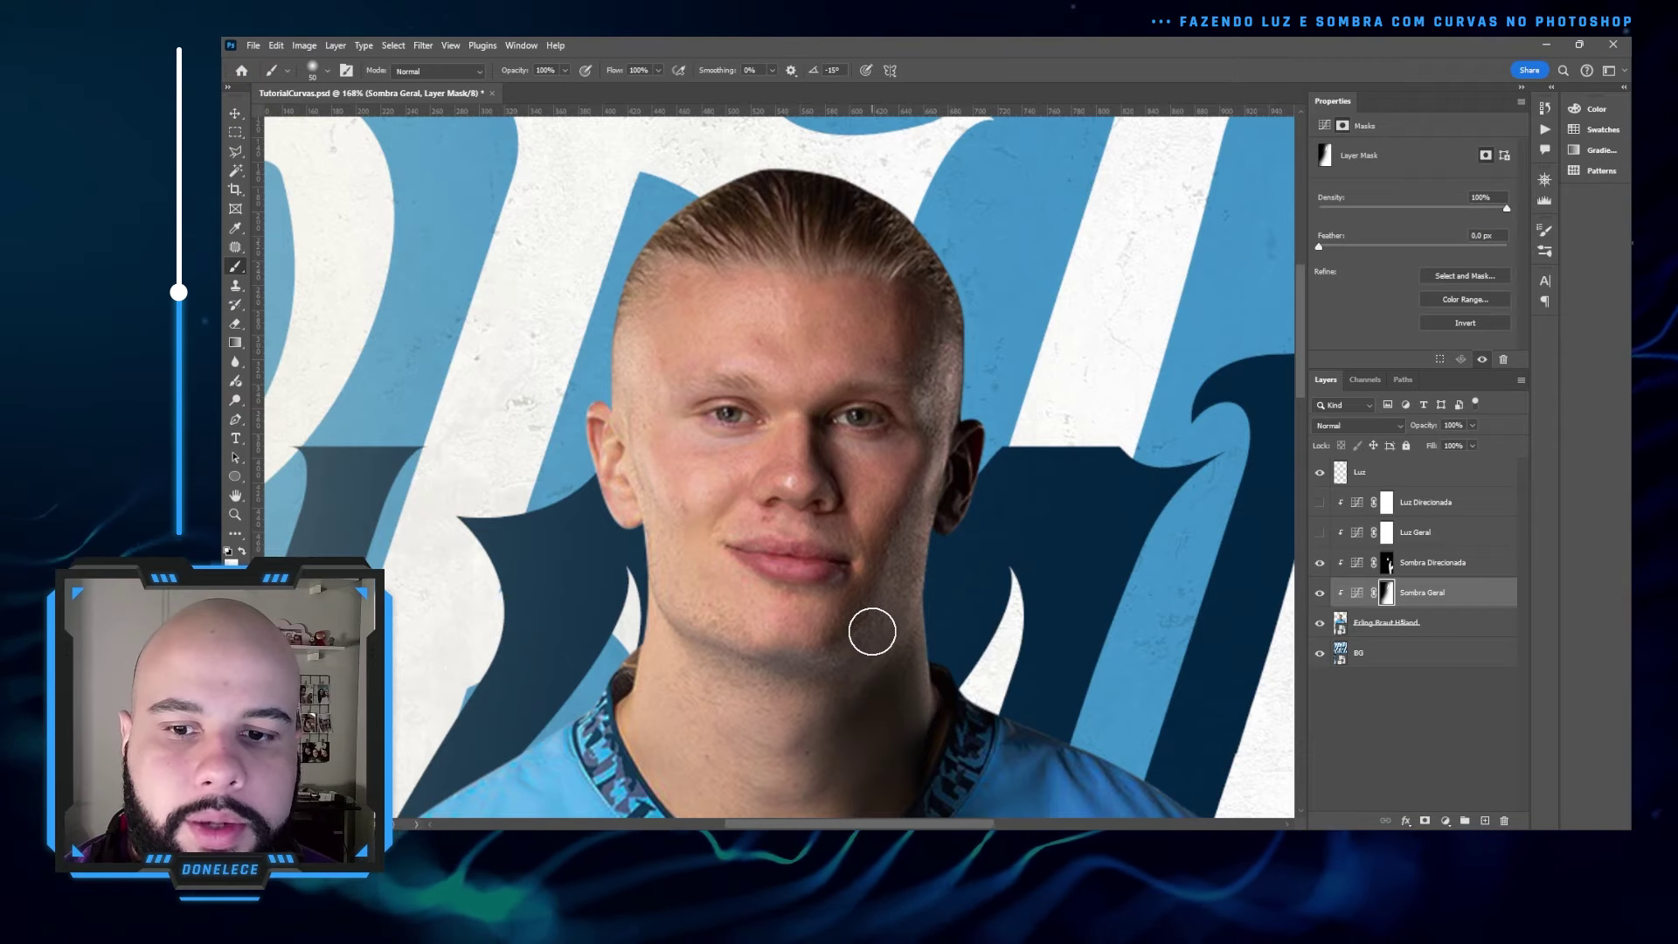
left_click_drag(905, 644, 941, 416)
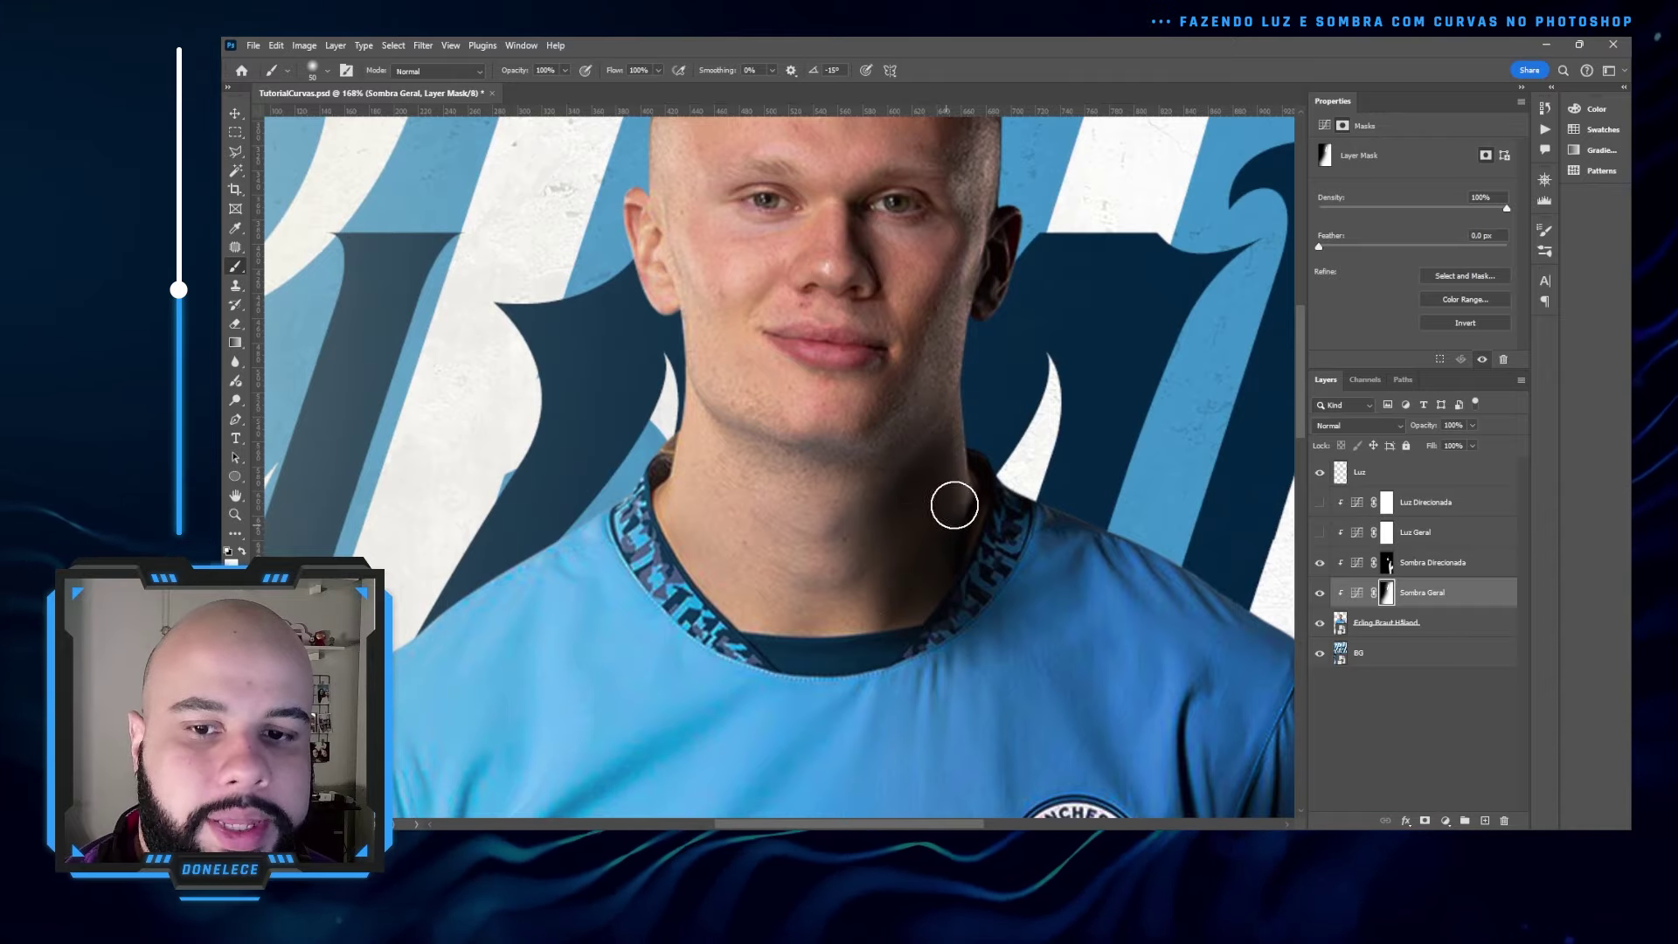
key("ctrl+0")
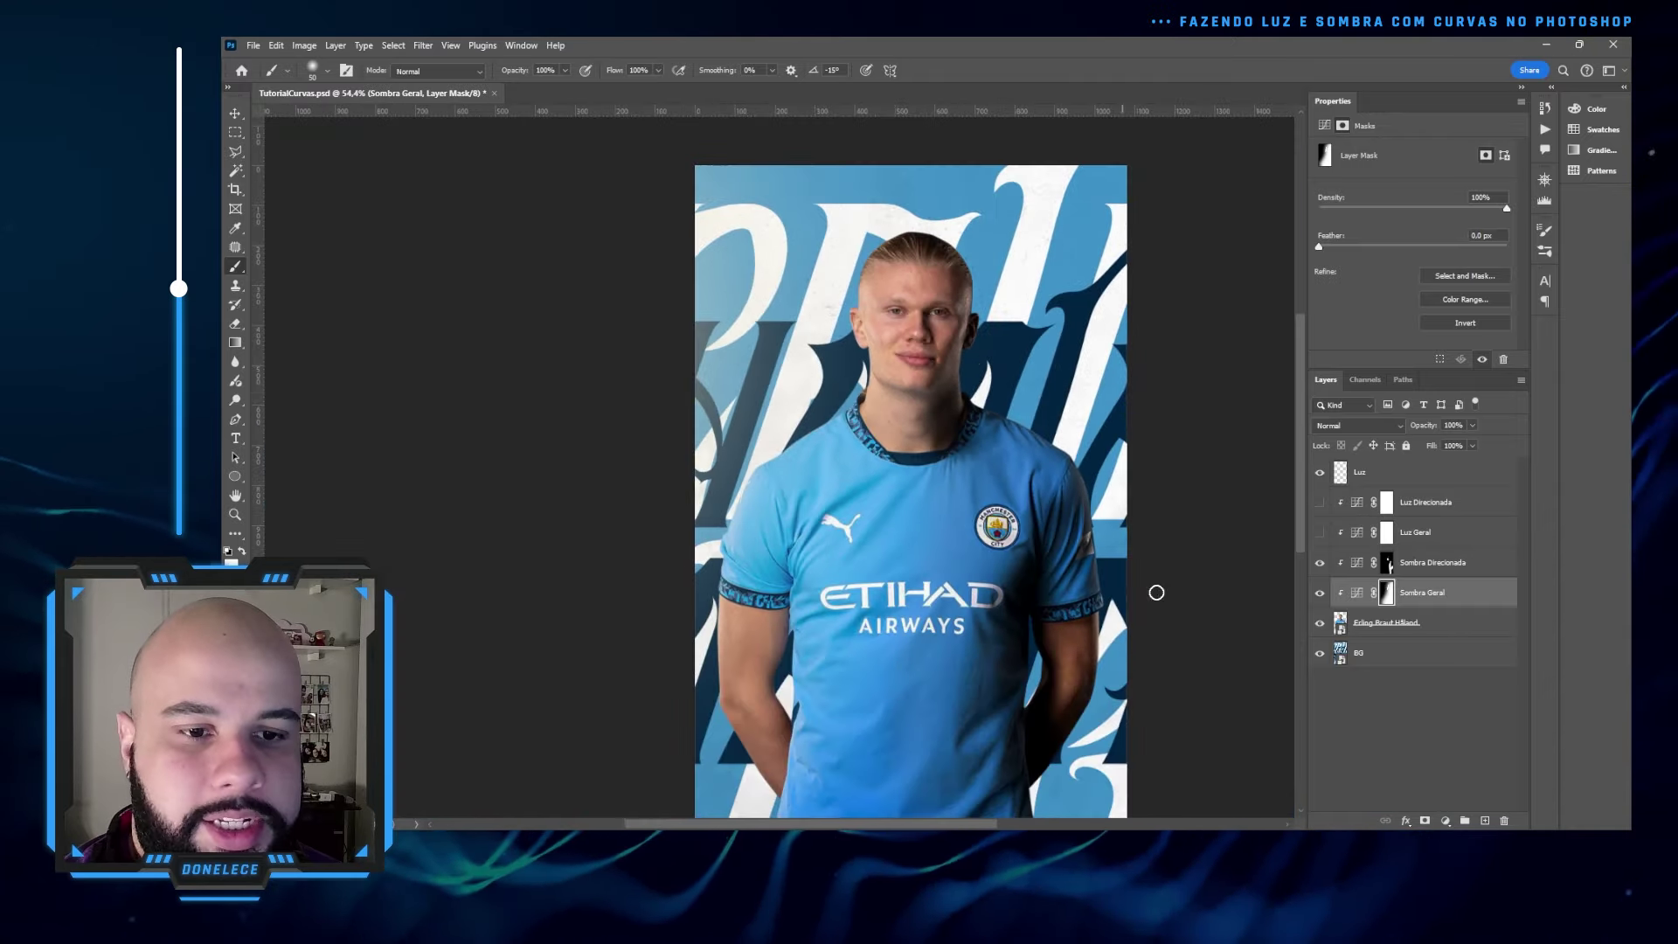
scroll(1043, 532, "down", 2)
left_click_drag(985, 540, 898, 449)
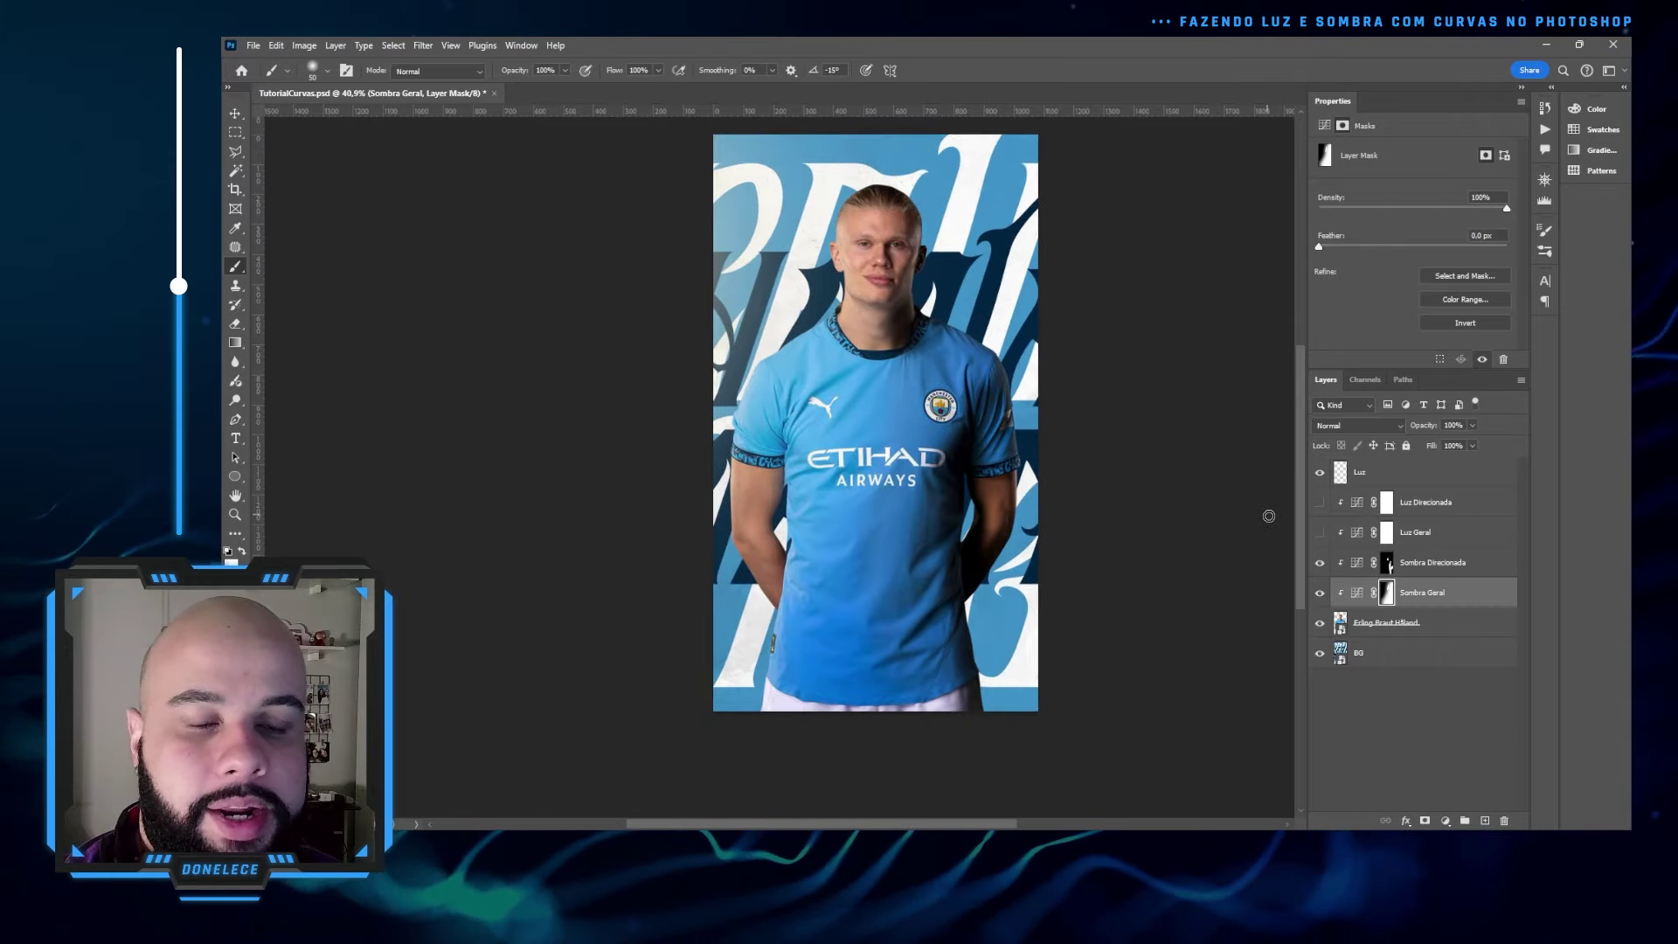
left_click(1319, 562)
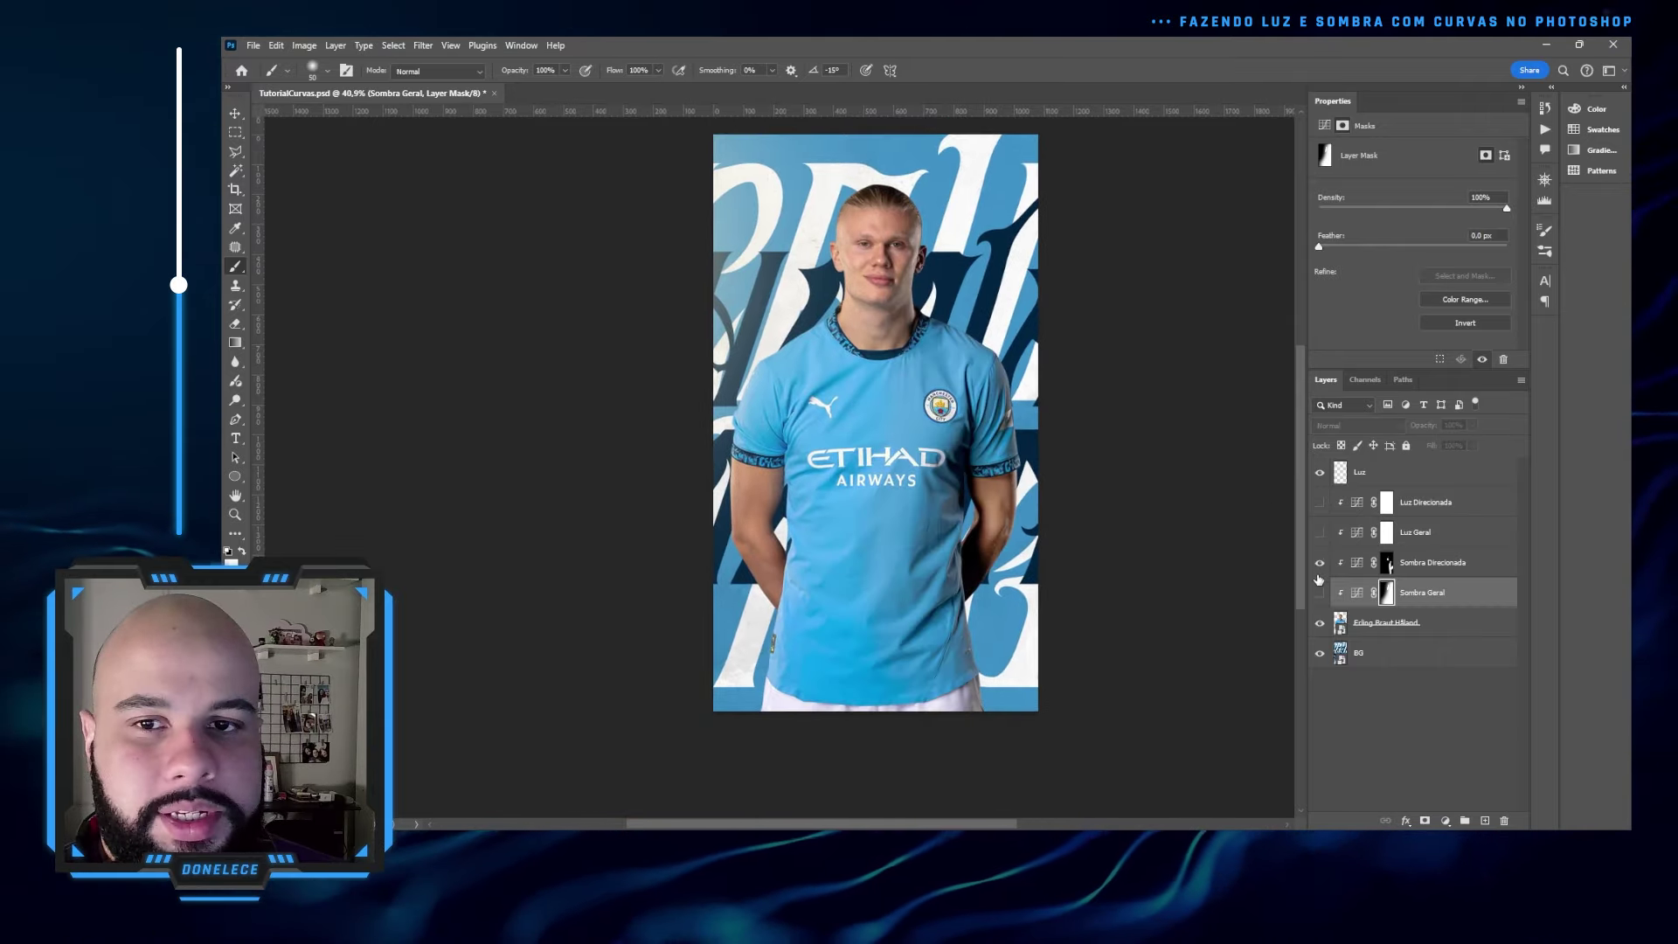
left_click(1319, 593)
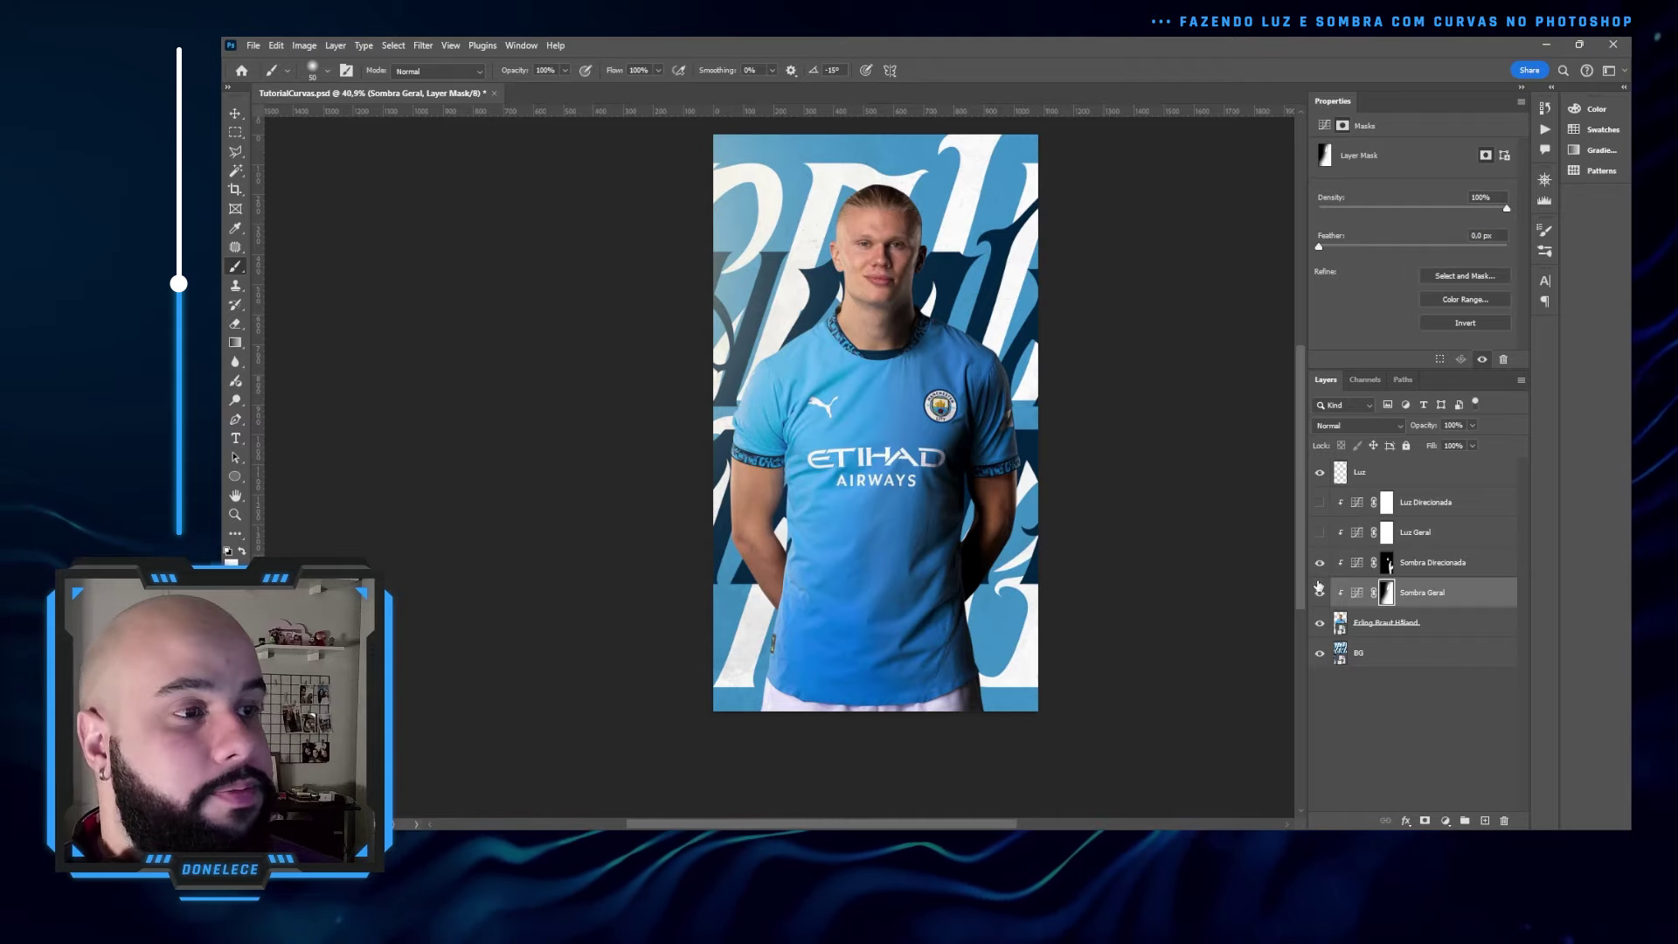
- Lower the layer opacity to 47% on Sombra Geral and 43% on Sombra Direcionada
left_click(1422, 600)
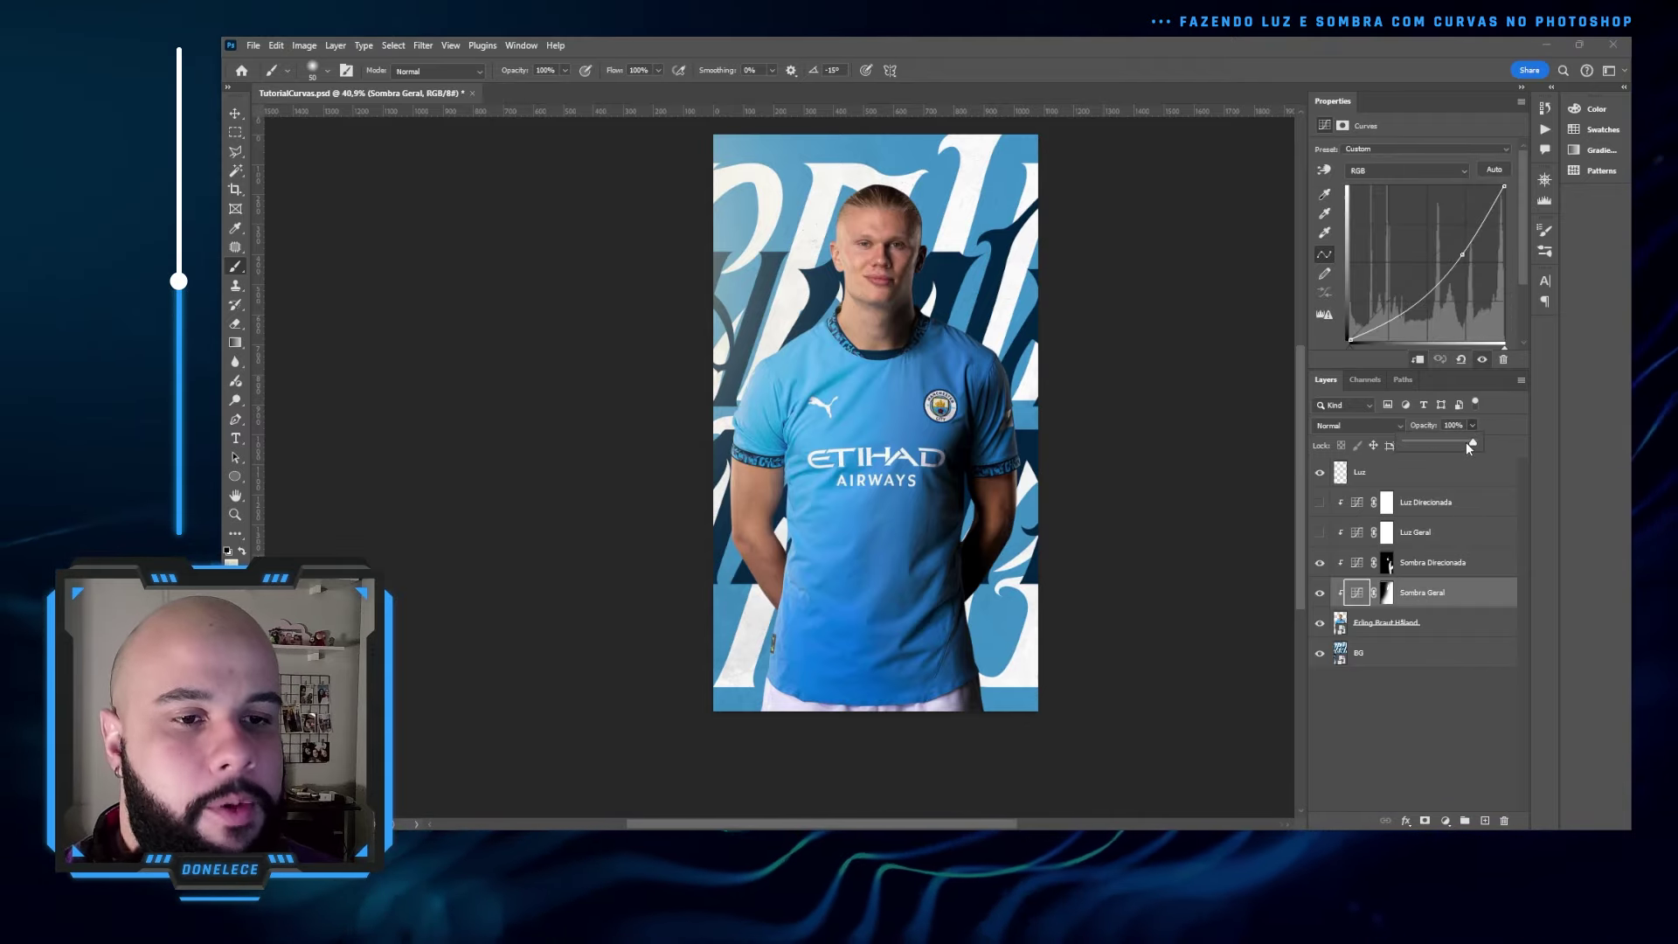
left_click_drag(1467, 444, 1437, 444)
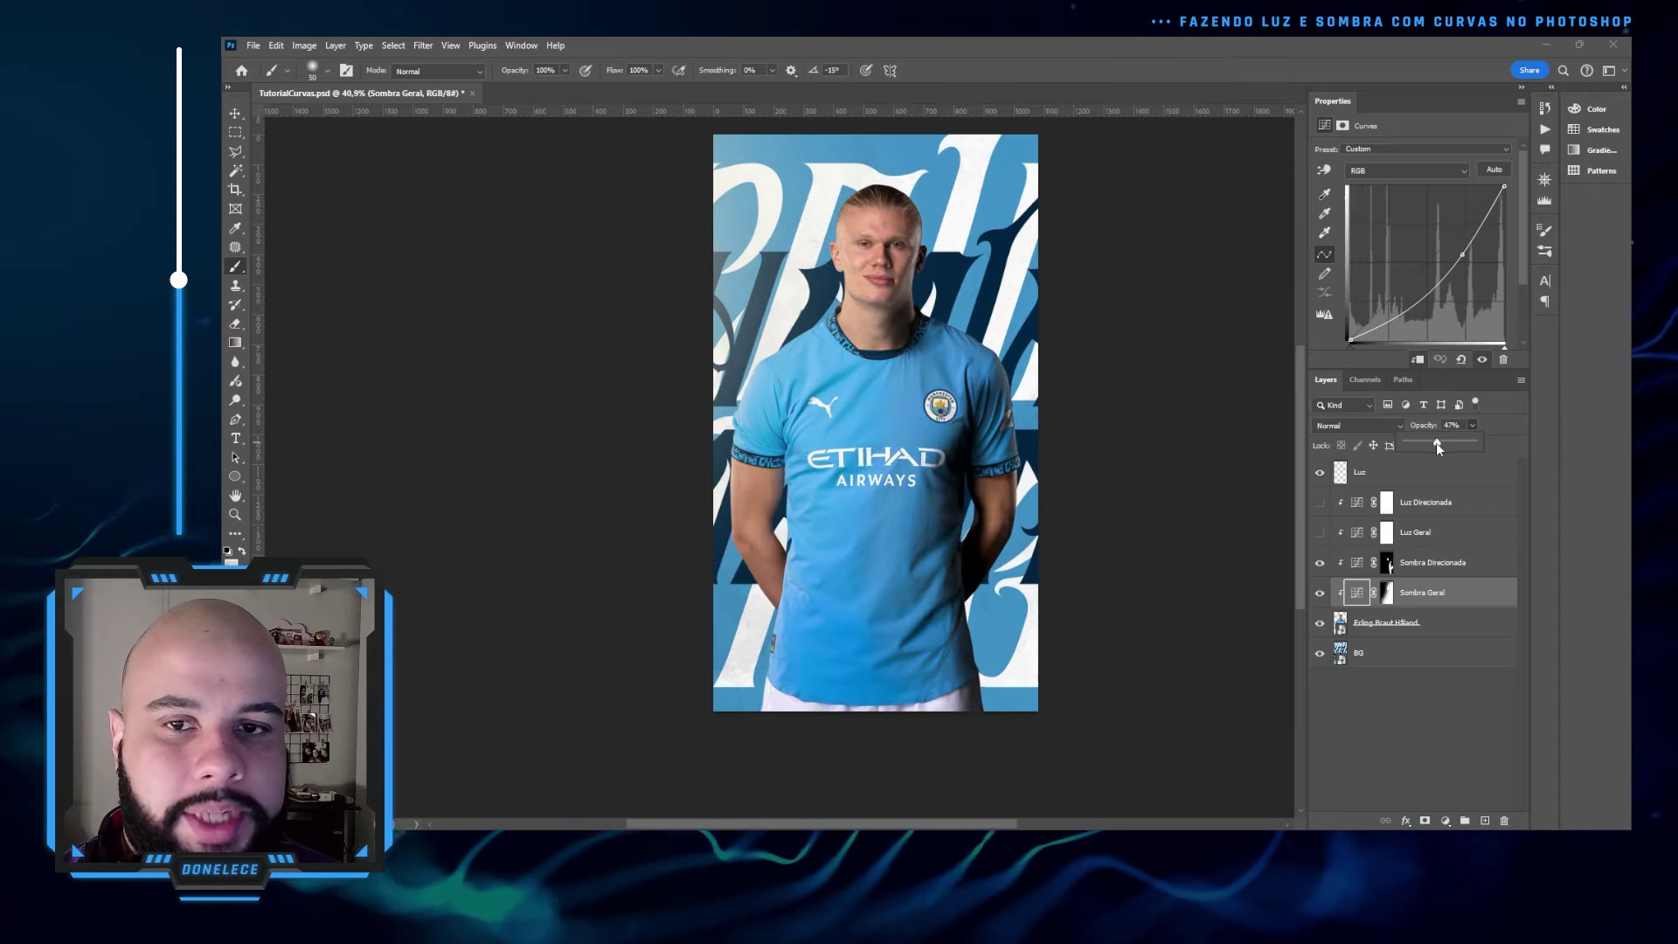
key("alt+bracketright")
left_click(1472, 426)
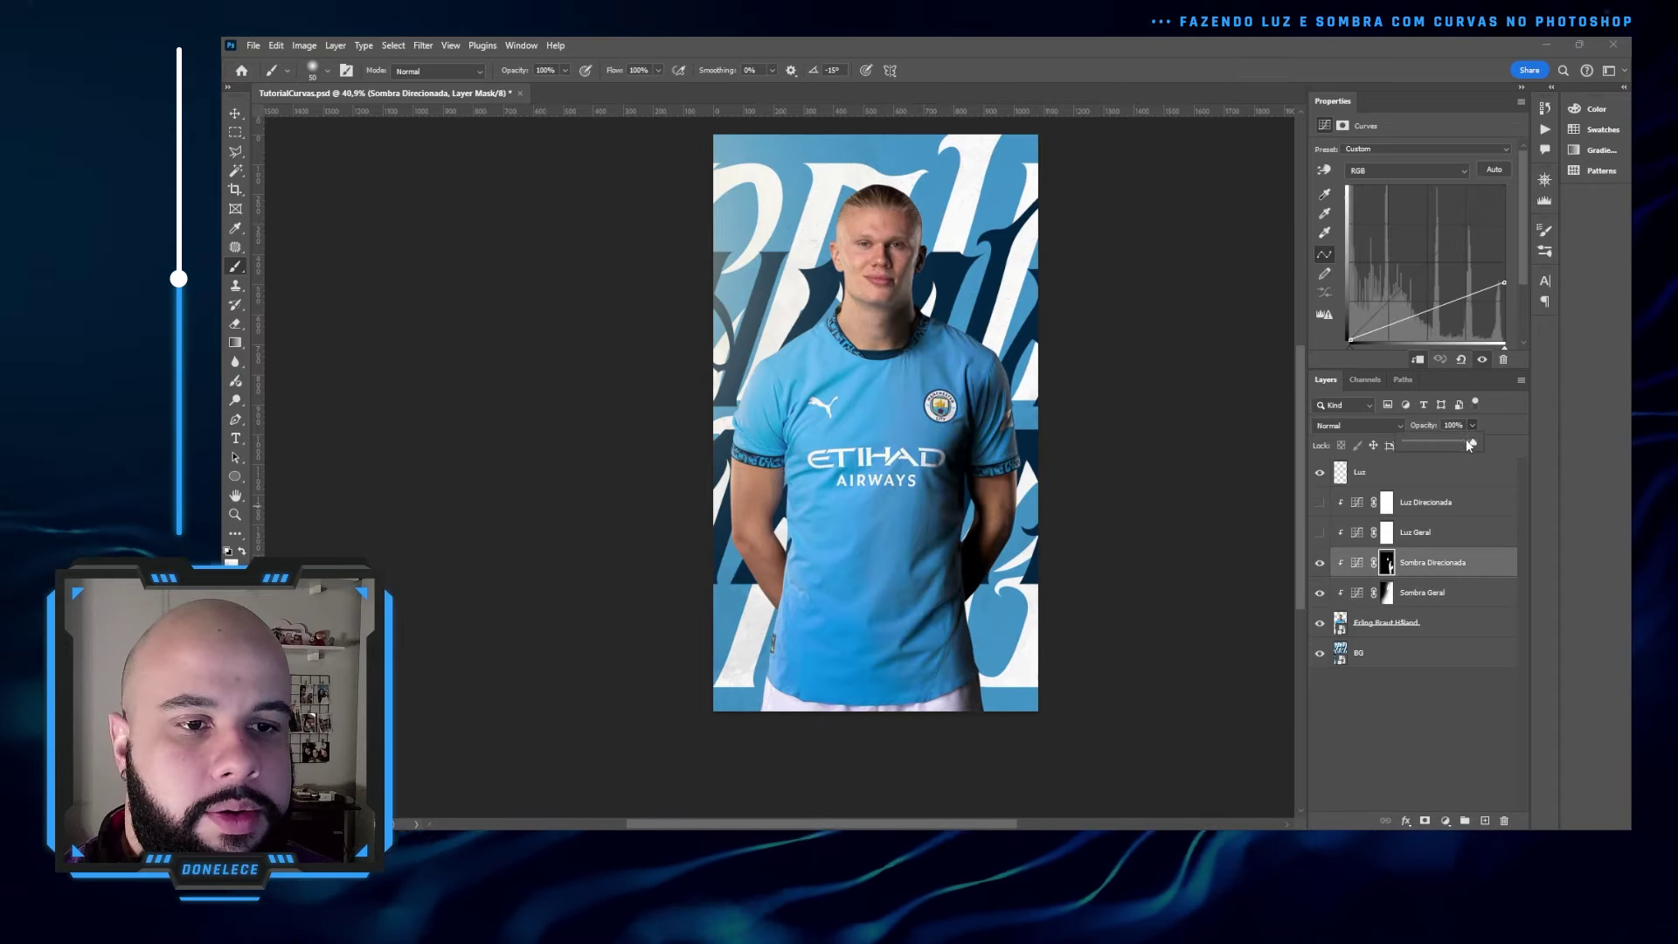
left_click_drag(1471, 443, 1440, 447)
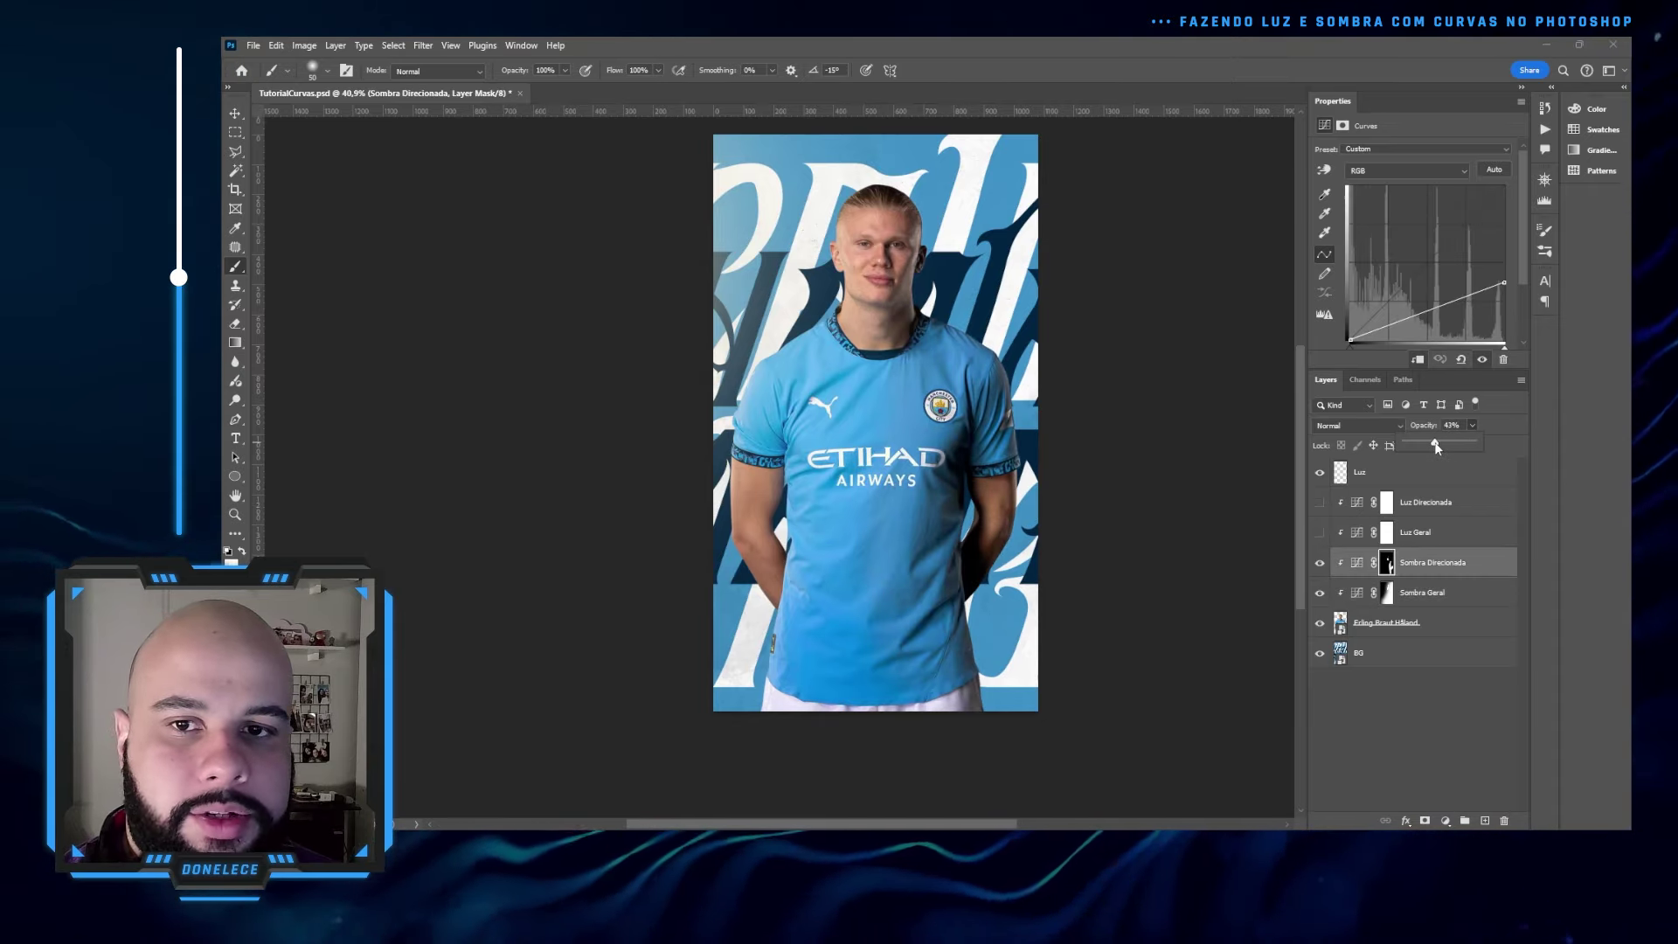
- Compare the player with the softened Sombra Direcionada and Sombra Geral layers hidden and shown
left_click(1319, 562)
left_click(1320, 593)
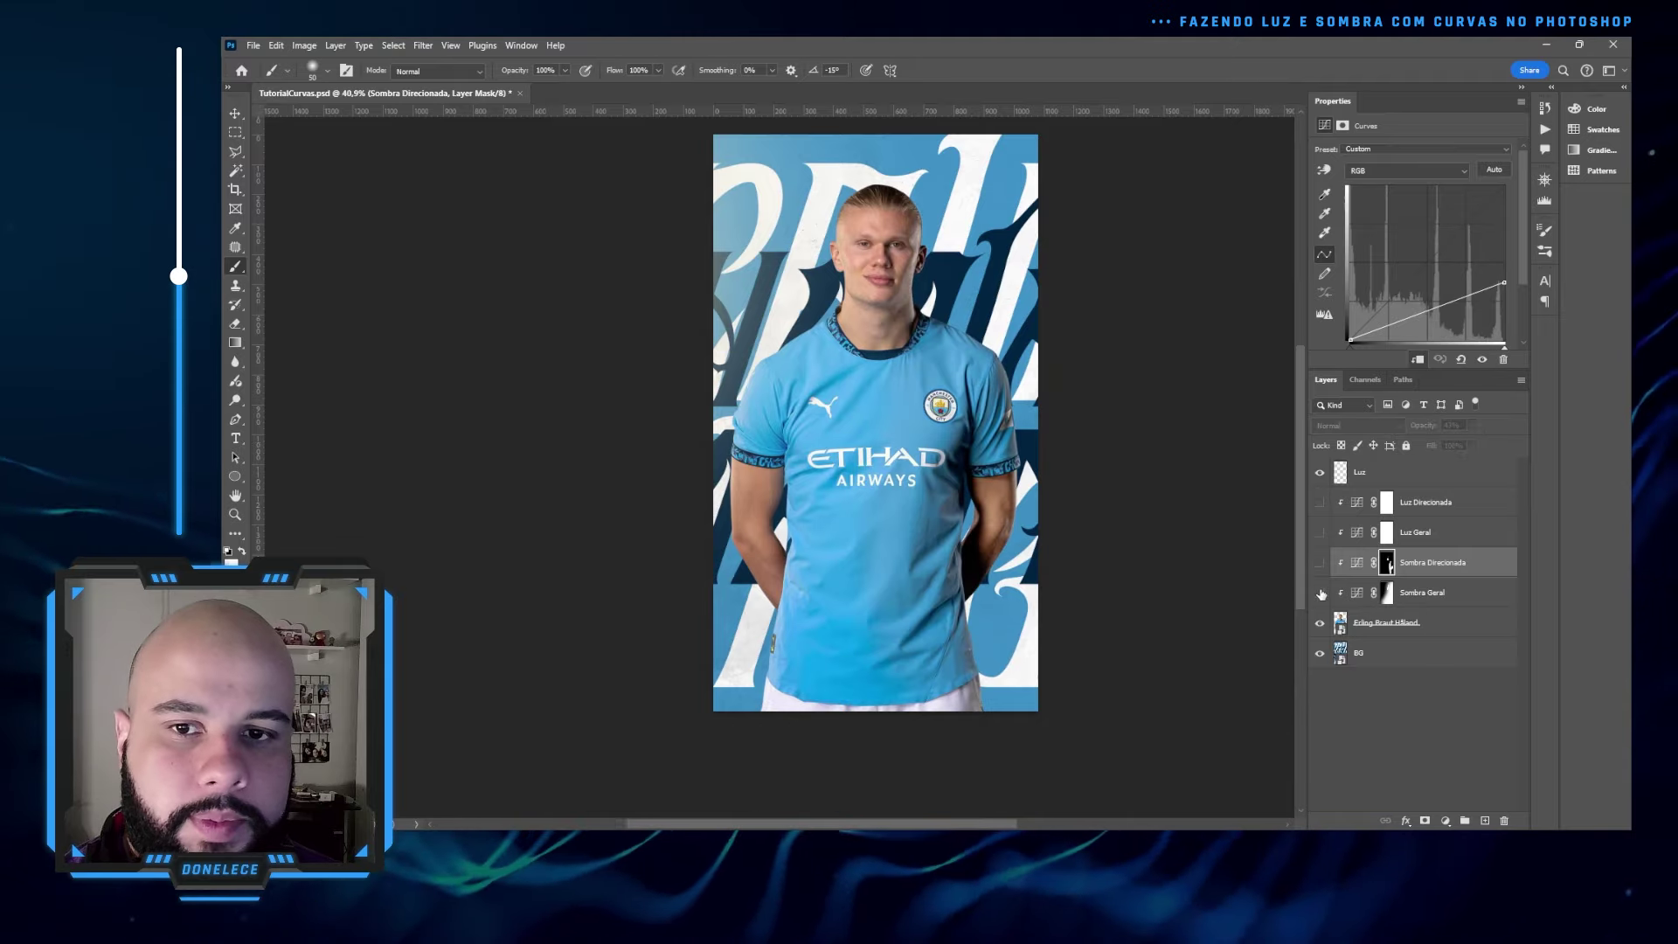
left_click(1317, 567)
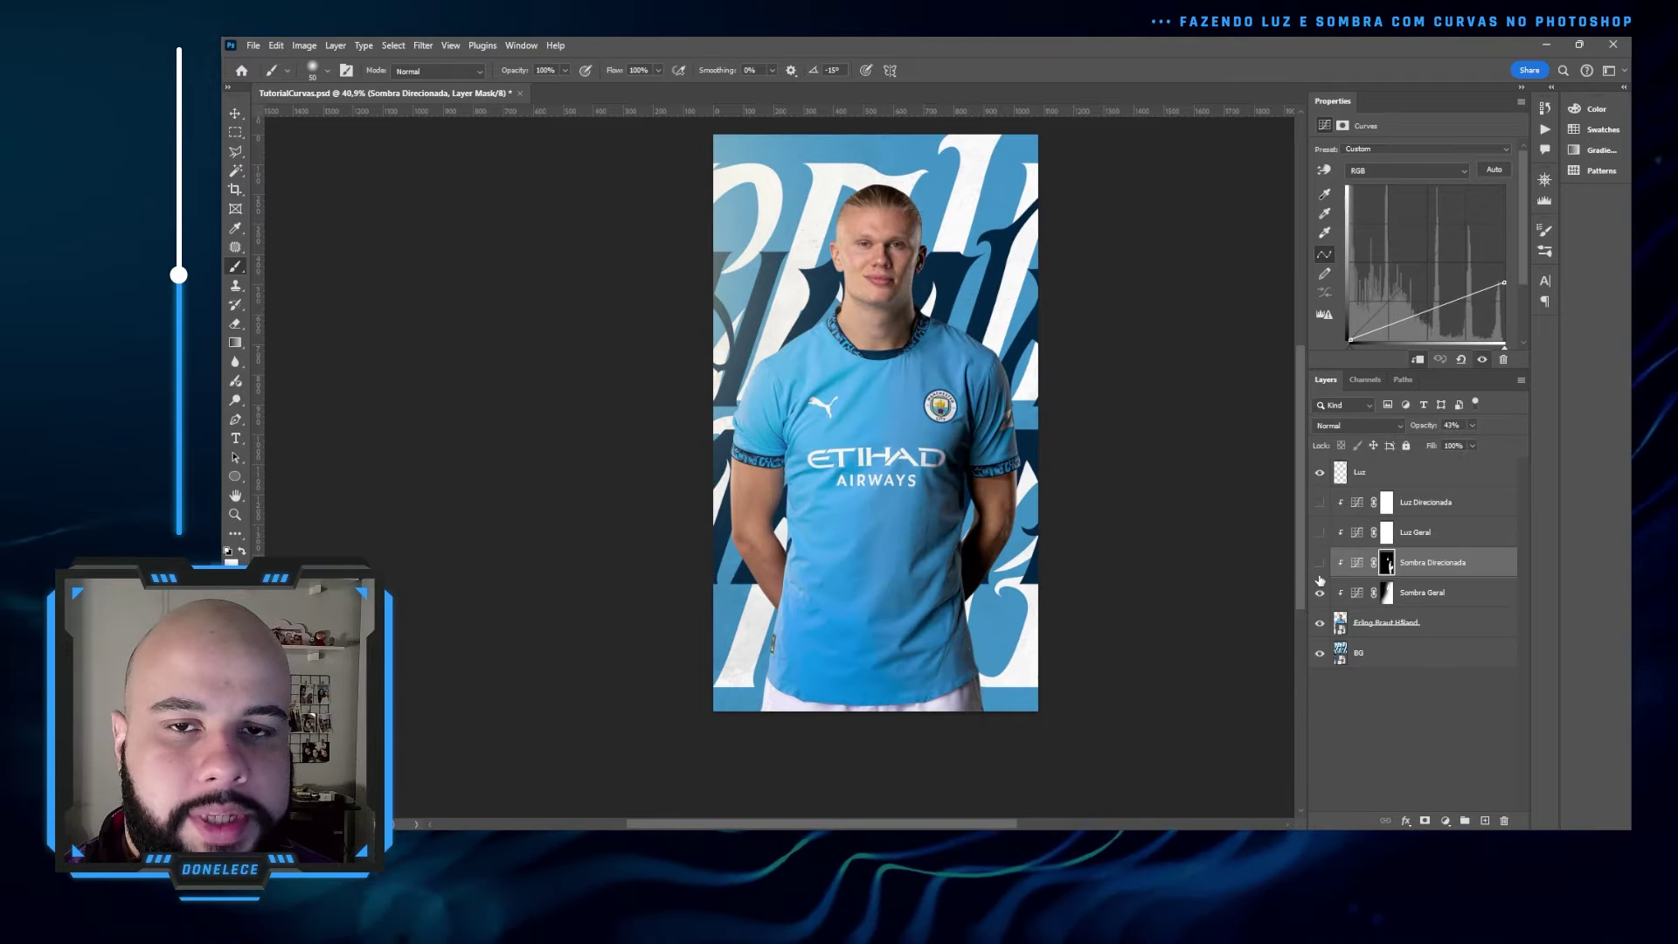
left_click(1319, 587)
left_click(1319, 568)
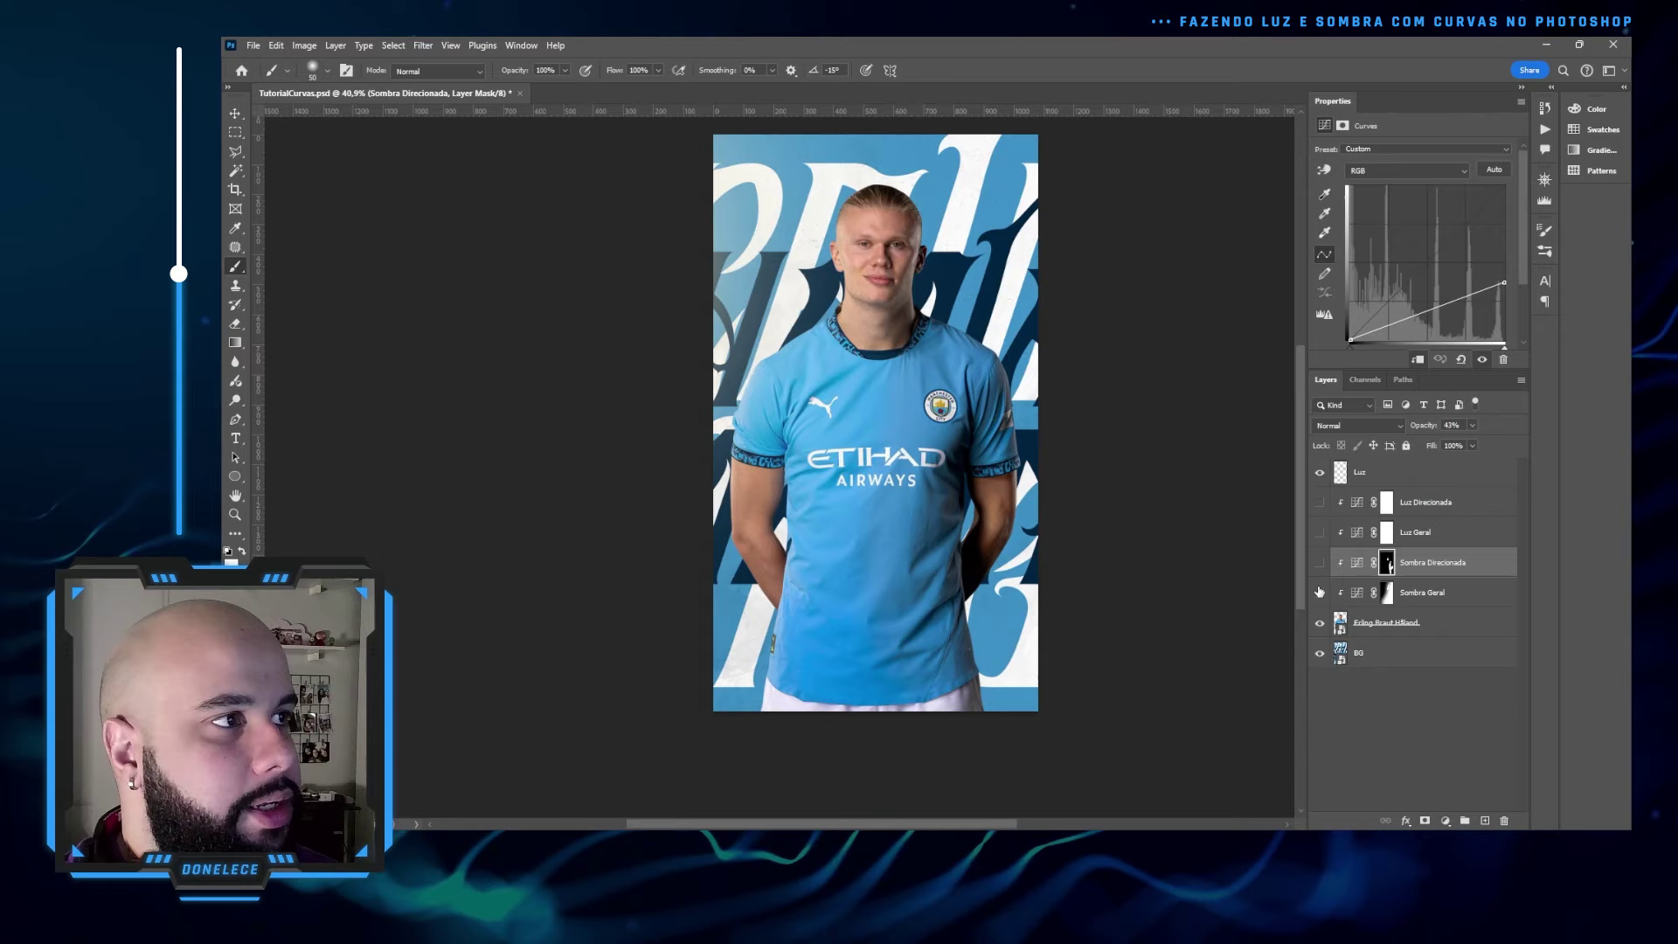
left_click(1319, 588)
left_click(1319, 557)
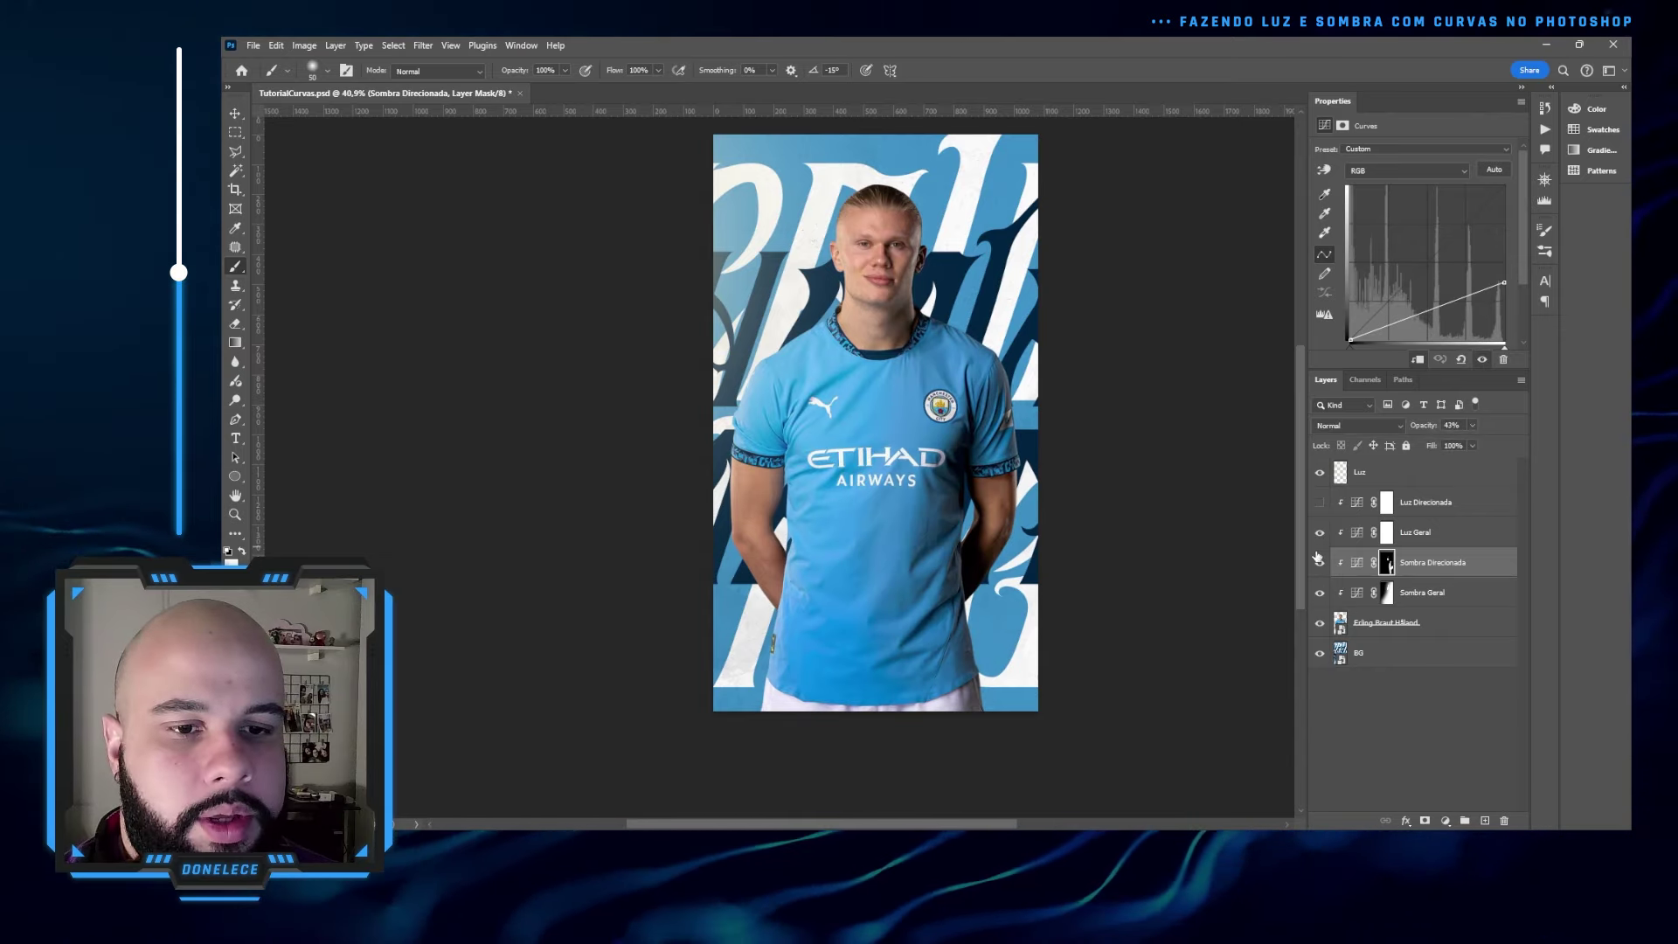
left_click(1320, 562)
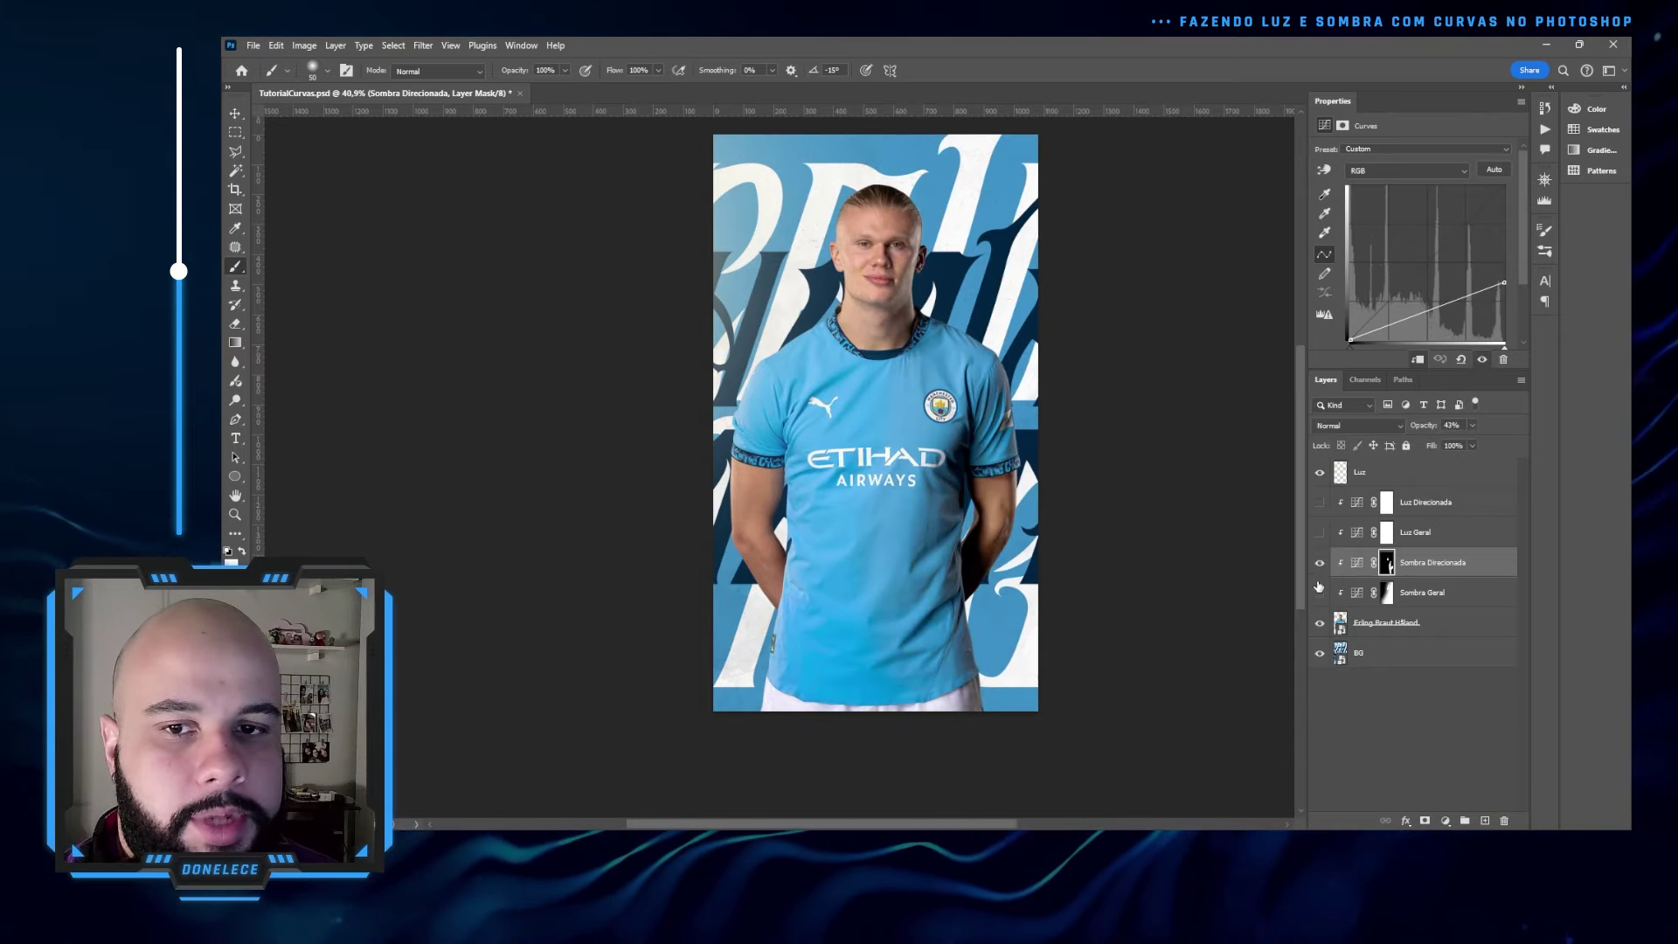
left_click(1319, 592)
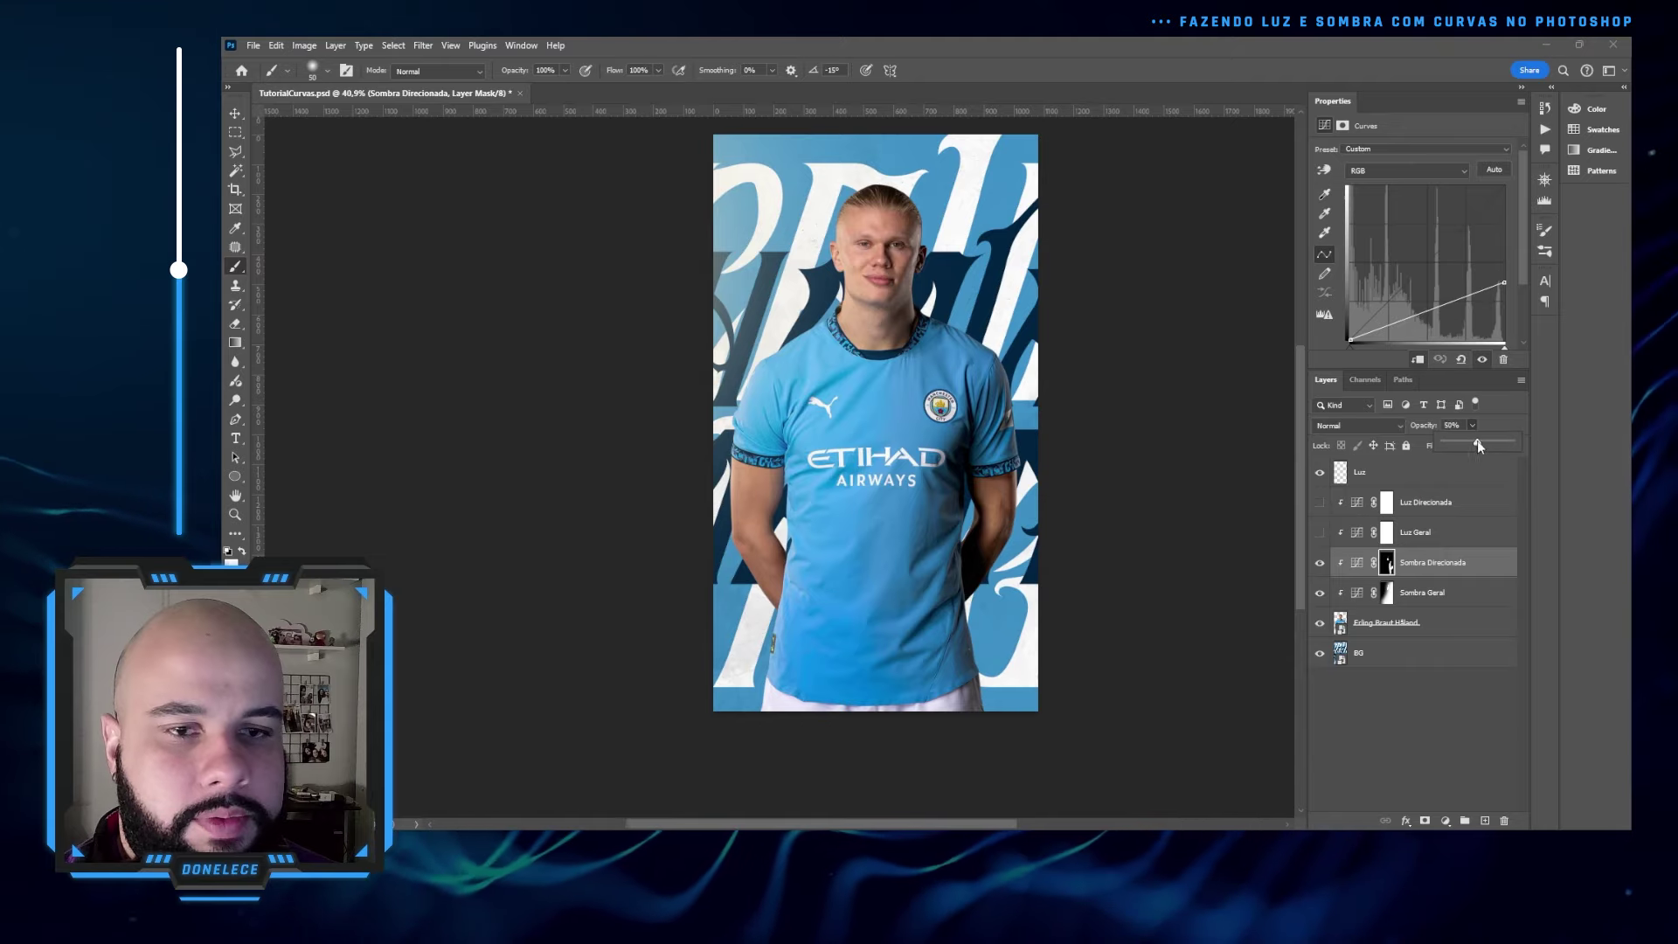
- Set the opacity of Sombra Direcionada to 60% and Sombra Geral to 70%, and check the shadow's before and after
left_click_drag(1477, 443, 1484, 442)
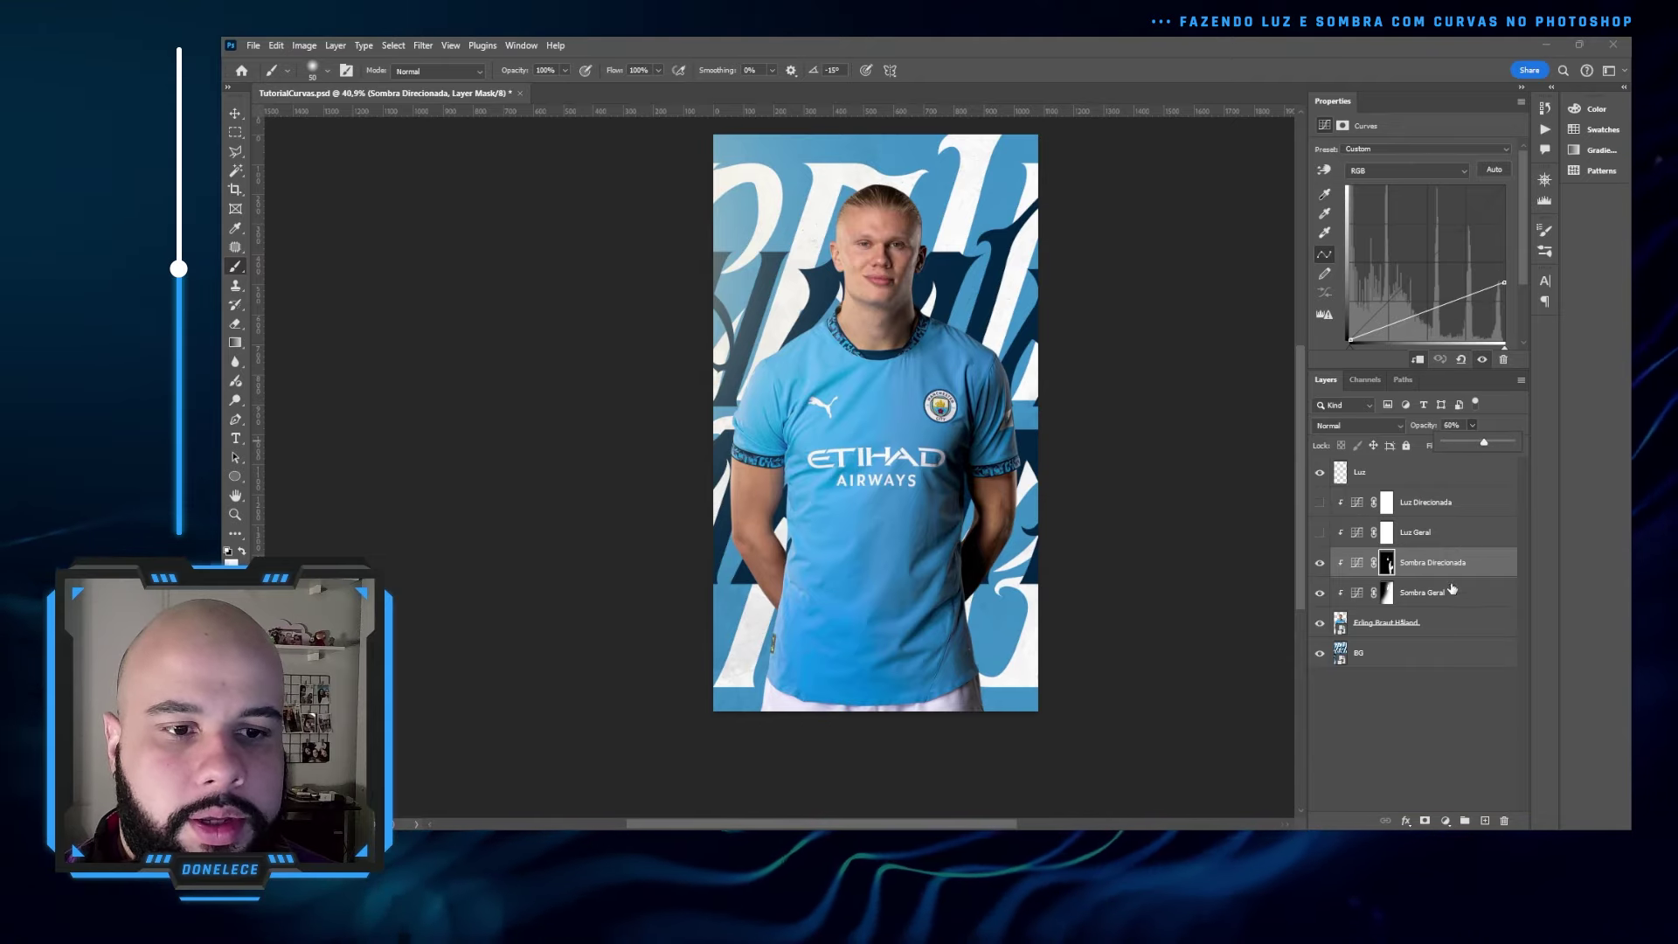
left_click(1433, 593)
left_click(1472, 423)
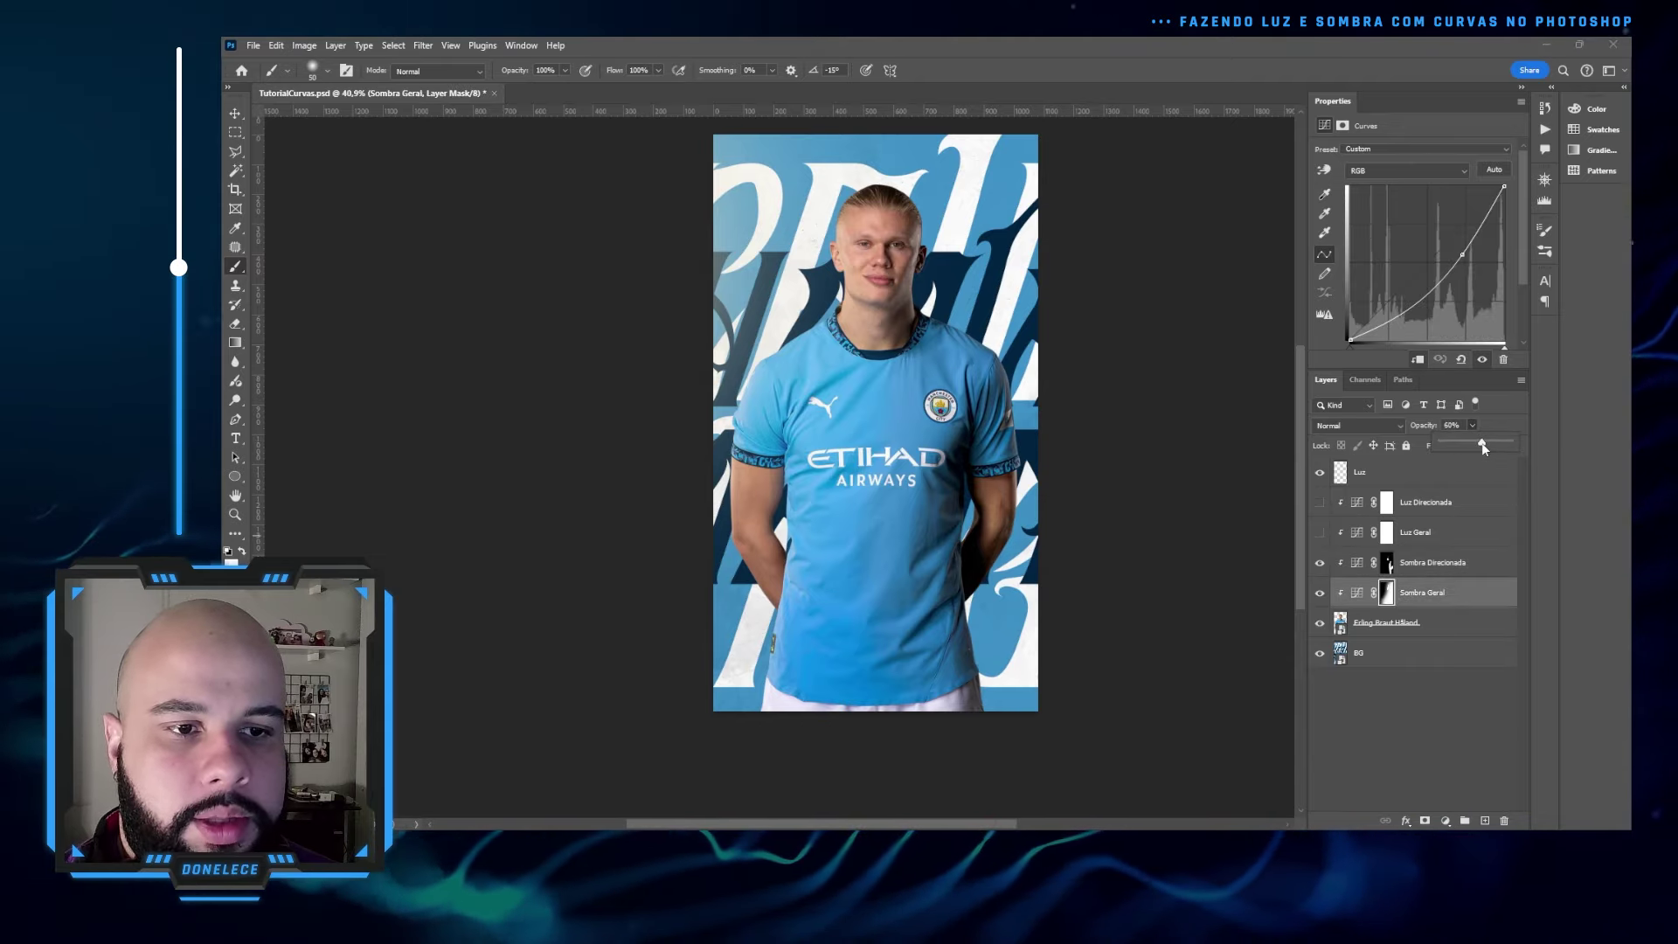
left_click_drag(1482, 447, 1486, 448)
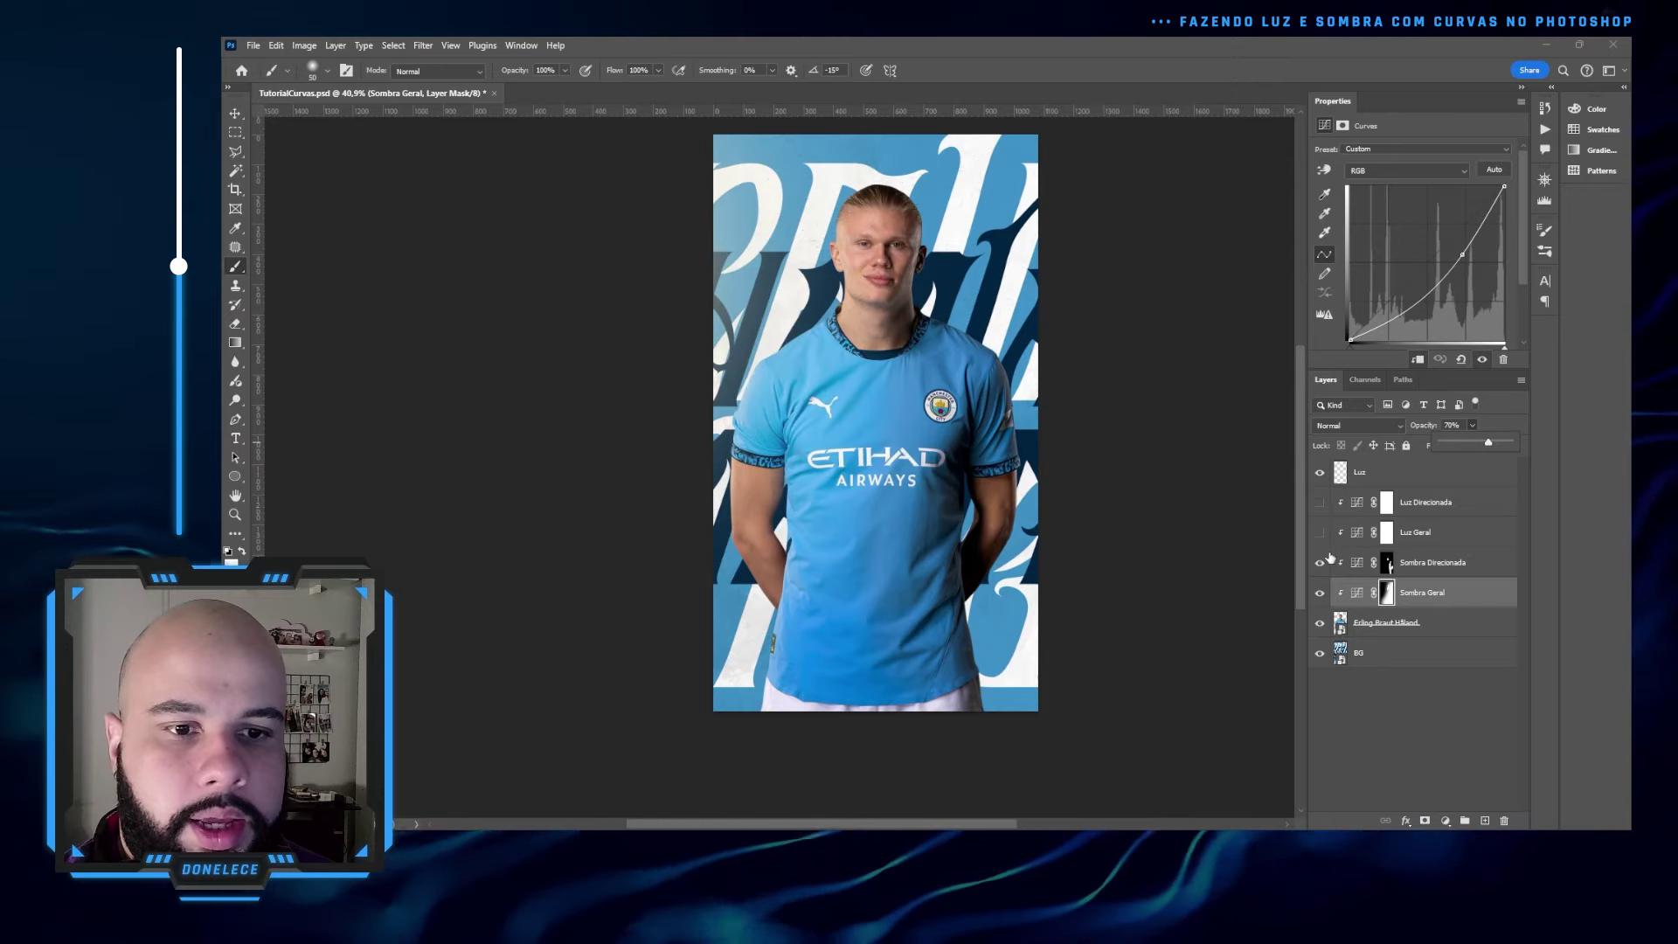
left_click(1319, 592)
left_click(1320, 592)
left_click(1320, 592)
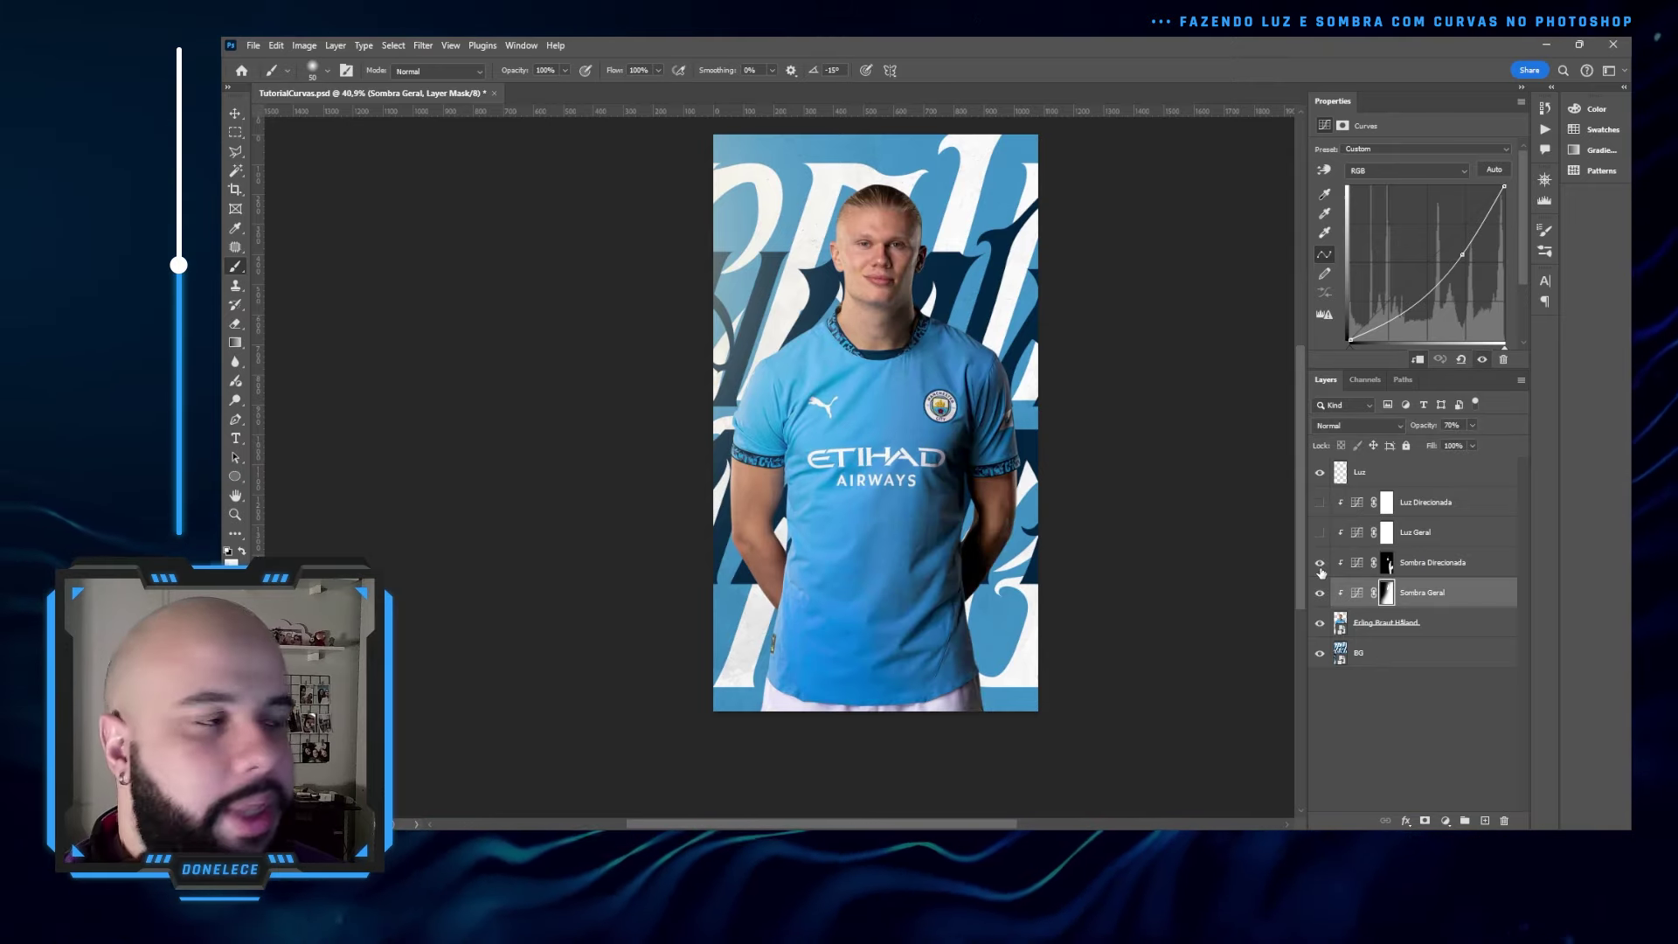
- Show the Luz Geral layer, raise the middle of its RGB curve to brighten the player, and invert its mask to black
left_click(1453, 533)
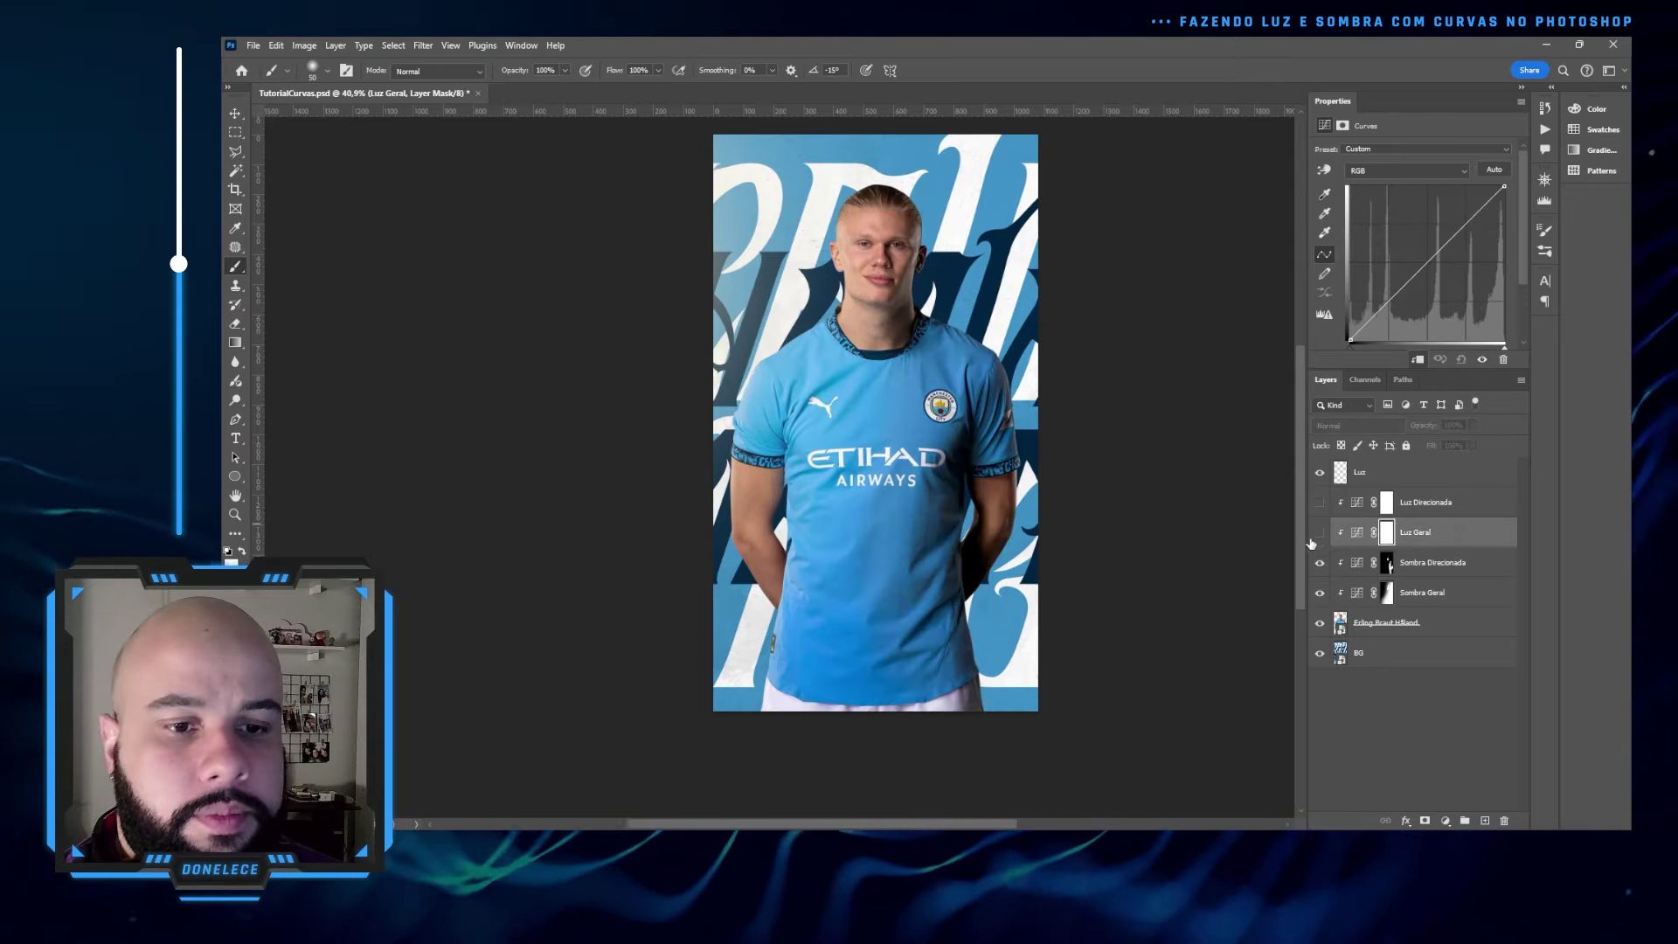
left_click(1318, 533)
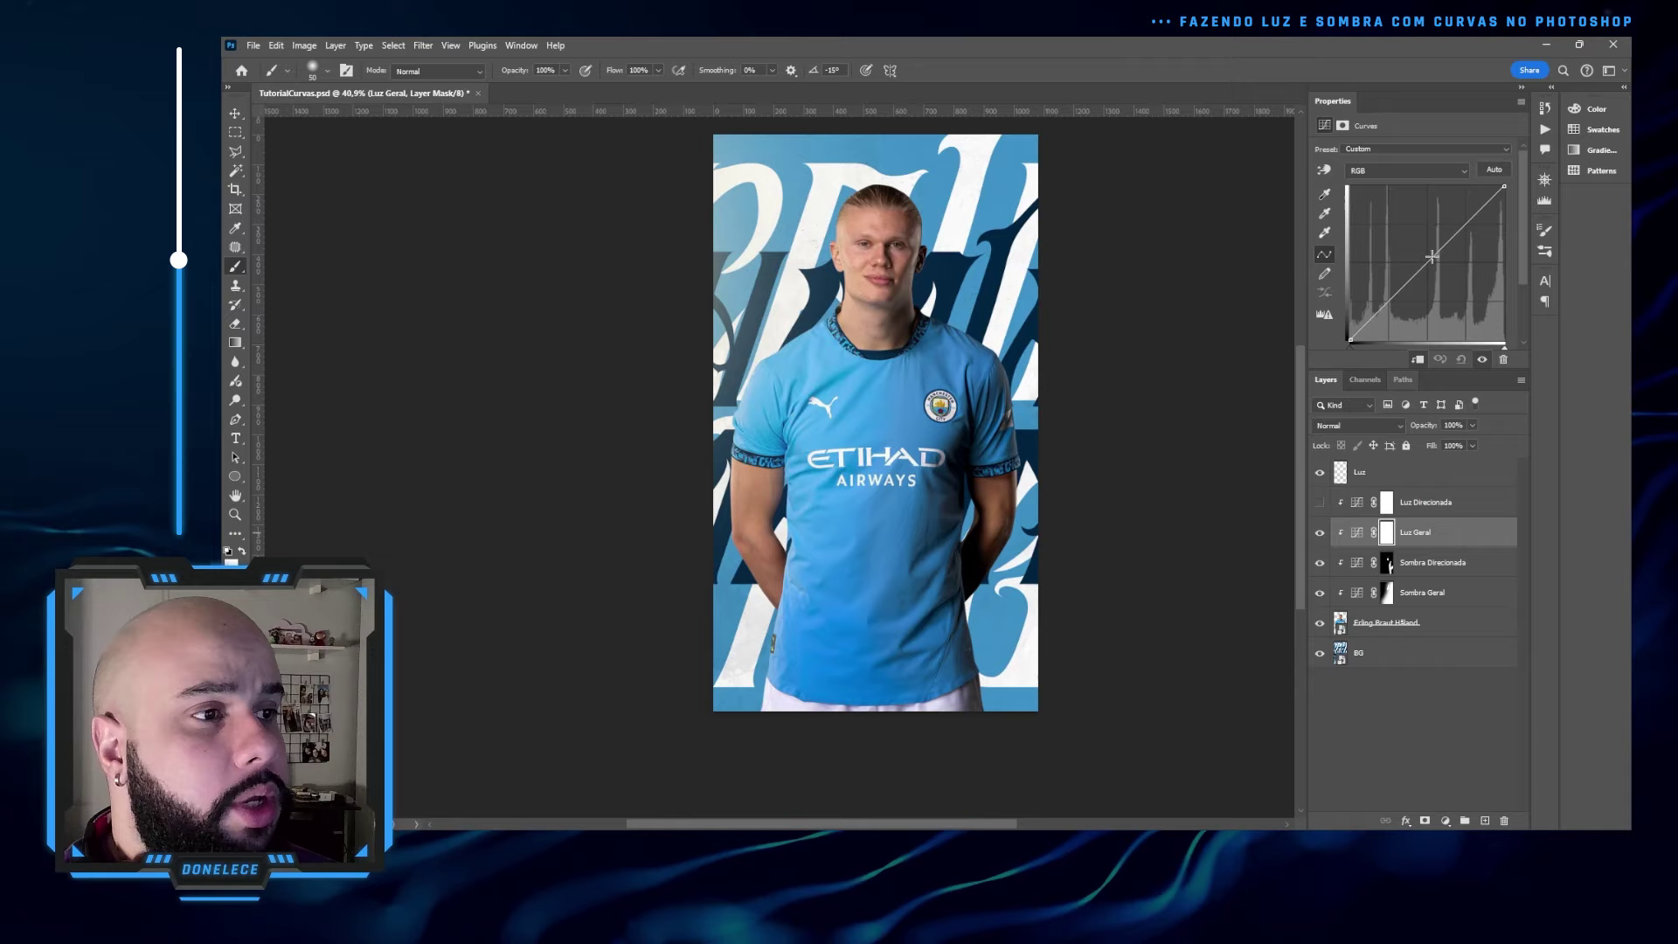
left_click_drag(1432, 256, 1424, 238)
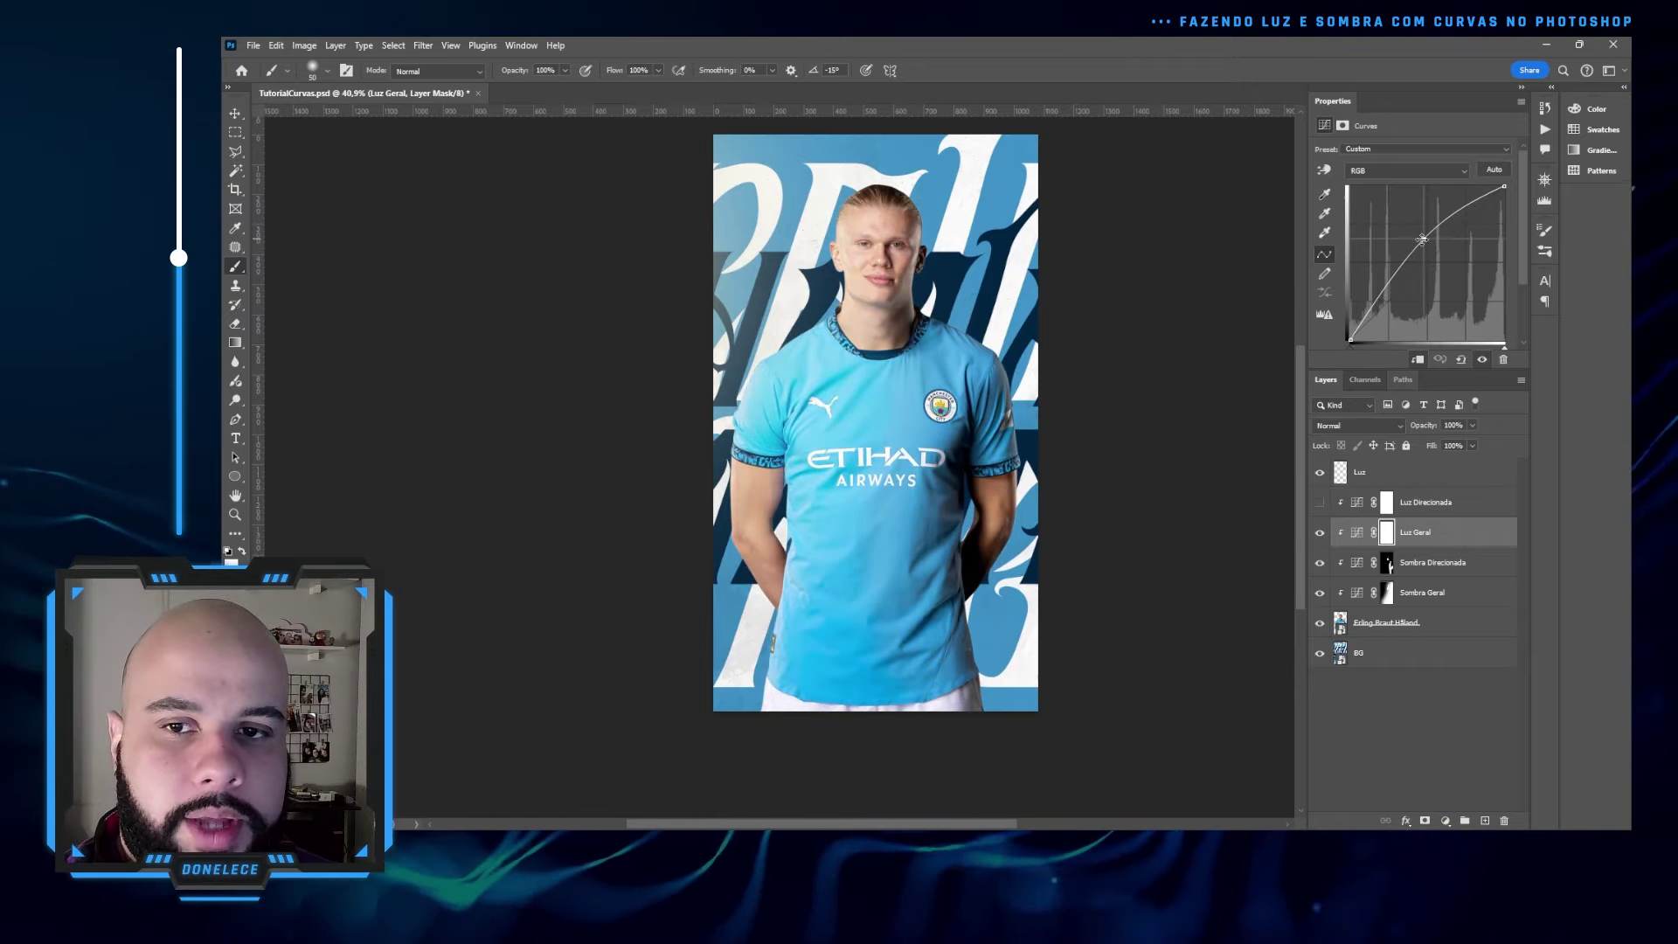
left_click(1386, 534)
key("ctrl+i")
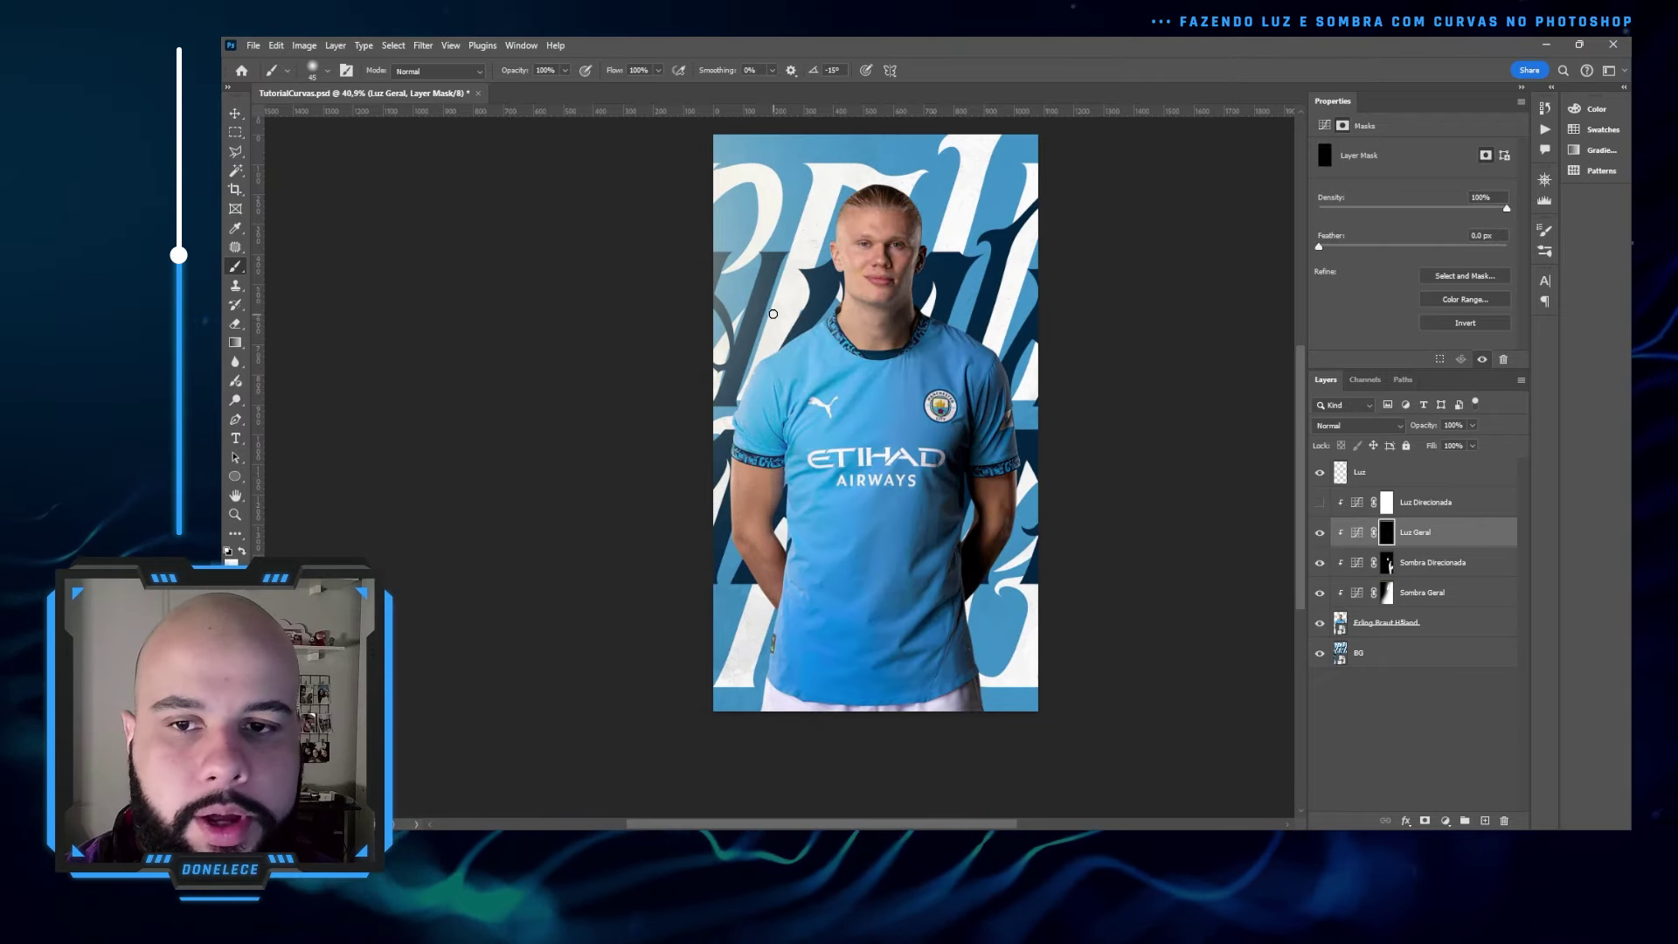
- With a much larger soft brush, paint general light on the Luz Geral mask along the player's lit side, from head to waist
key("bracketright")
key("bracketright")
key("bracketright")
key("bracketright")
key("bracketright")
key("bracketright")
key("bracketright")
key("bracketright")
key("bracketright")
key("bracketright")
key("bracketright")
key("bracketright")
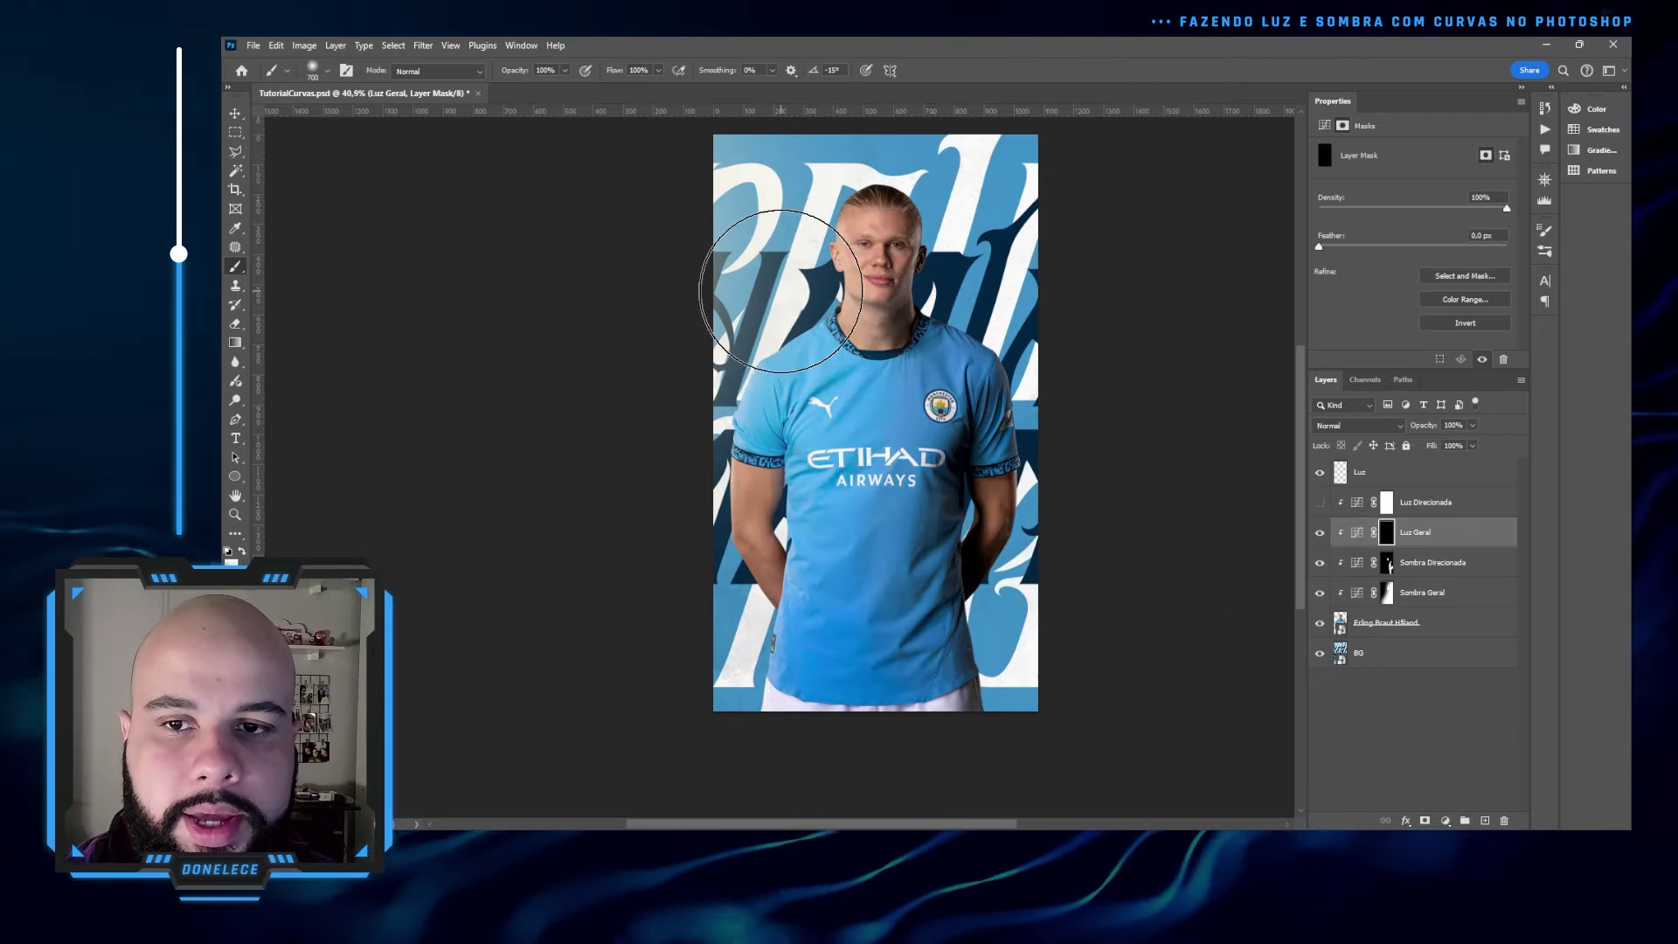
left_click(779, 286)
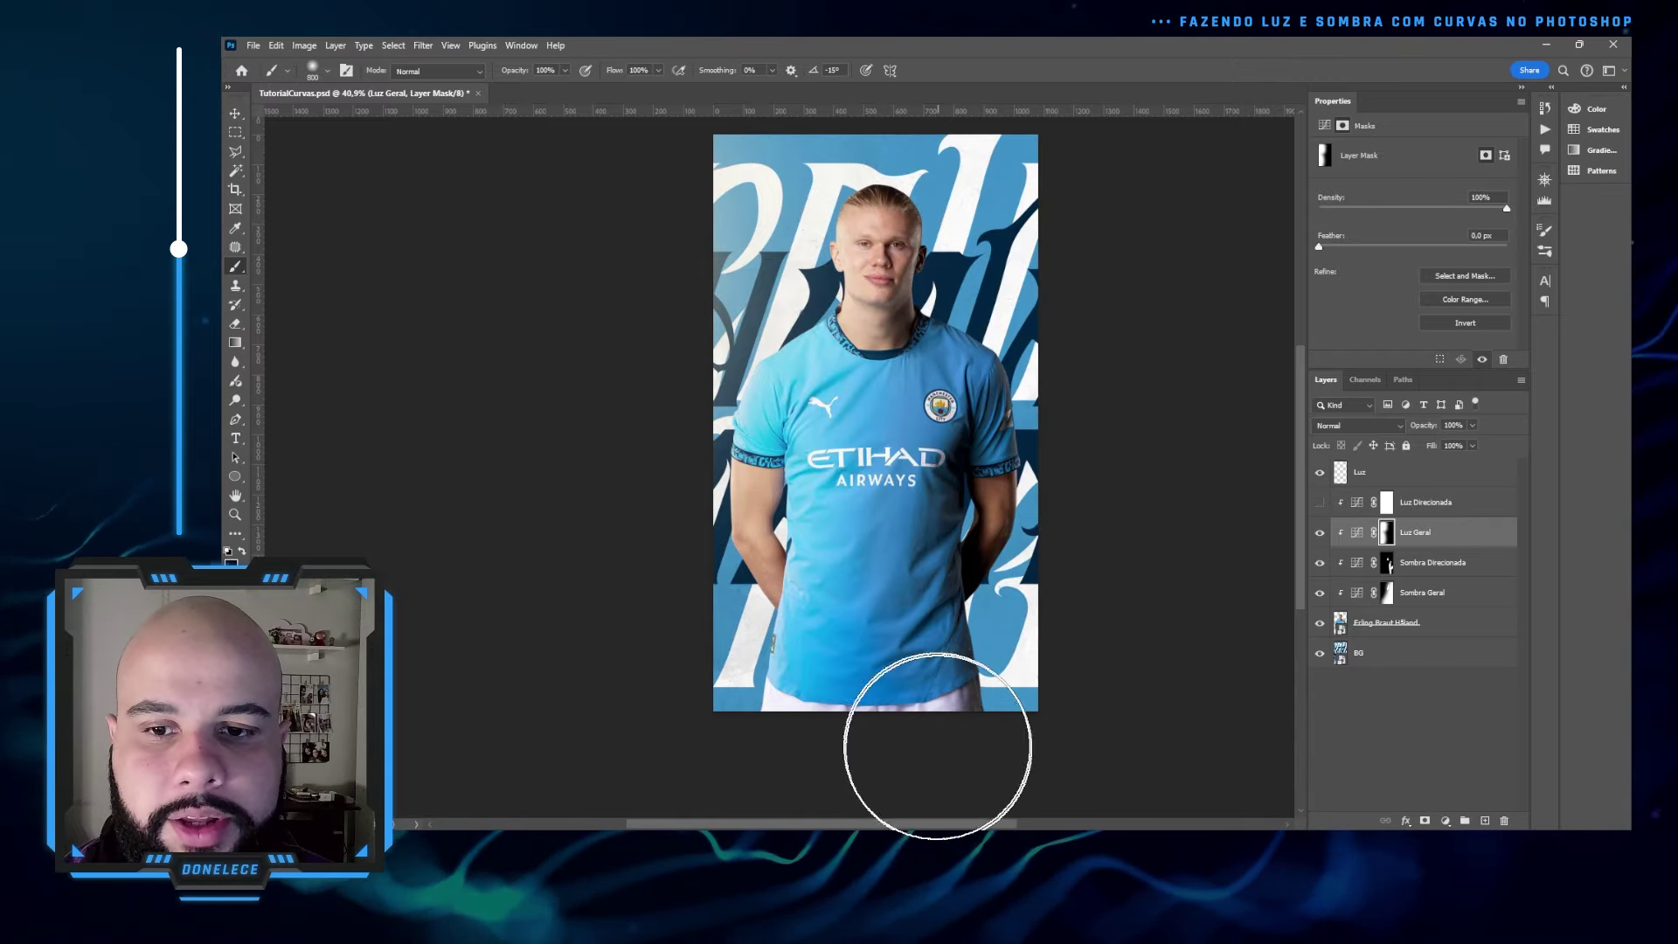
left_click(1356, 532)
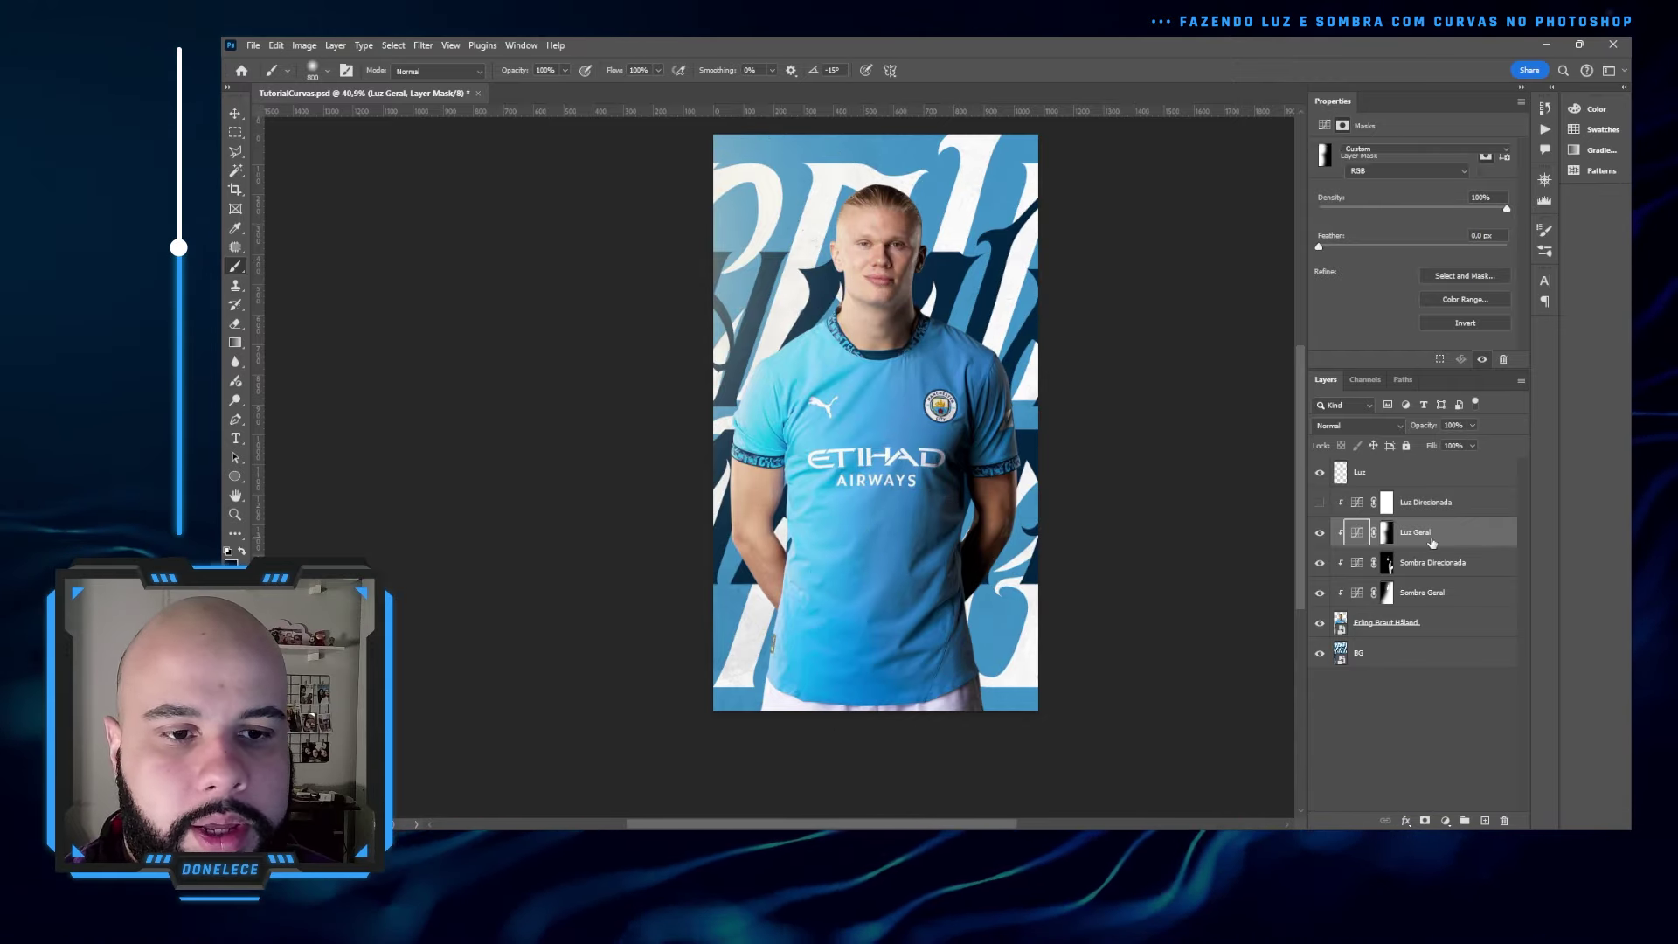
- Raise the middle of the Luz Geral curve slightly further and compare the player with the layer hidden and shown
left_click_drag(1425, 241, 1430, 235)
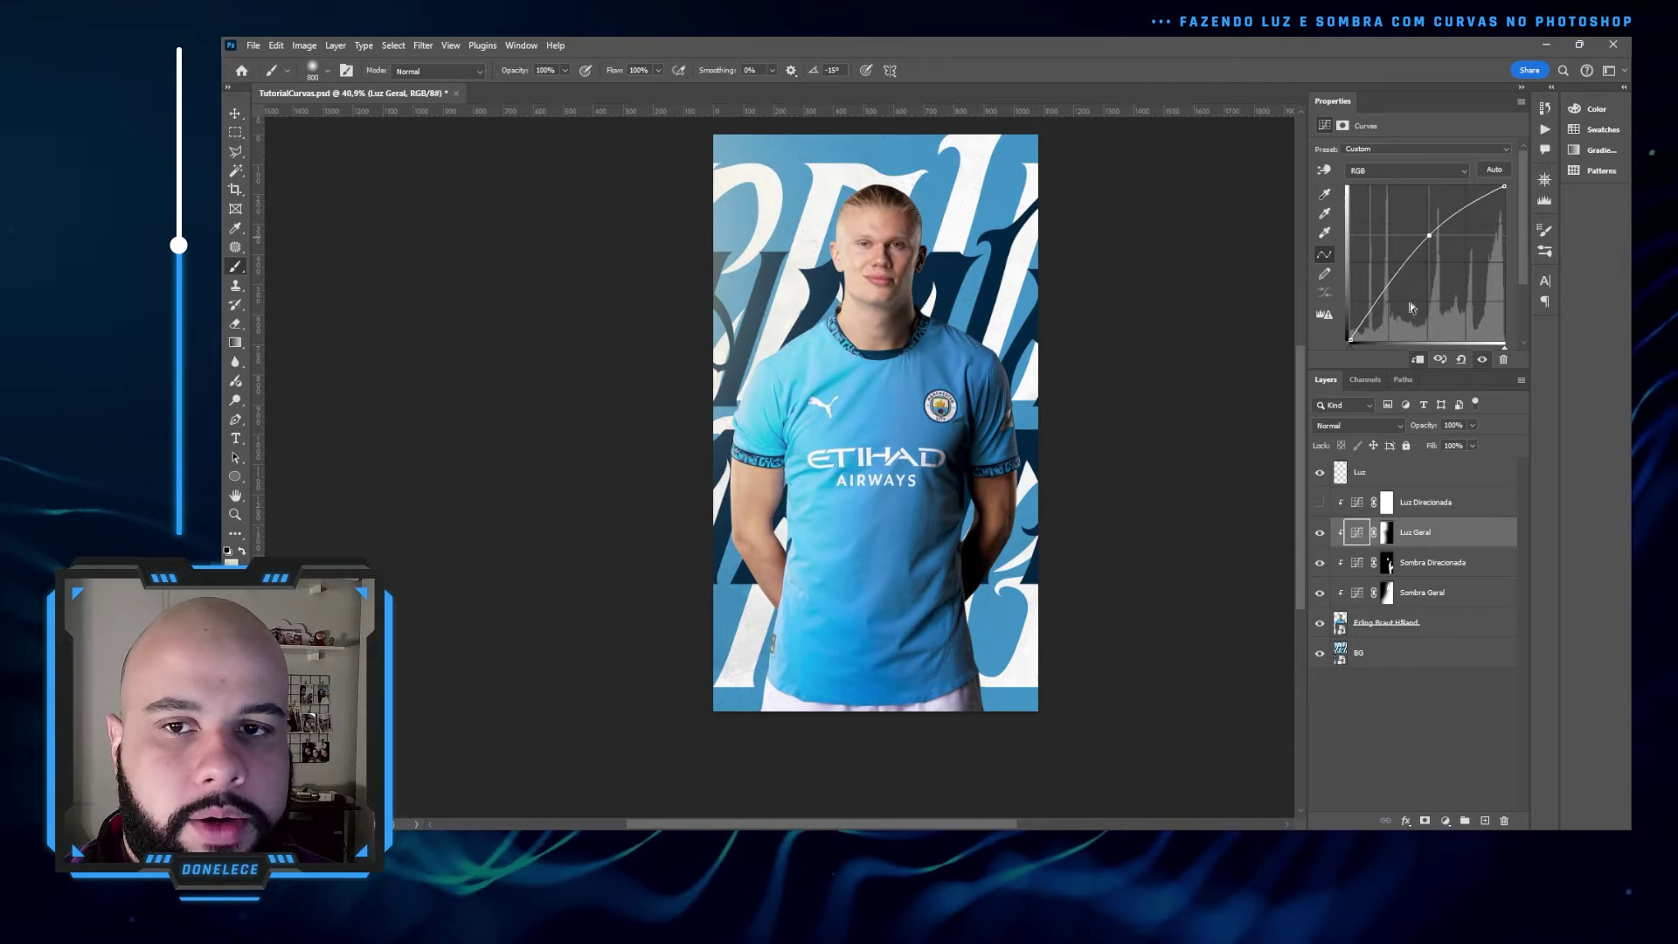
left_click(1316, 533)
left_click(1316, 533)
left_click(1316, 534)
left_click(1316, 534)
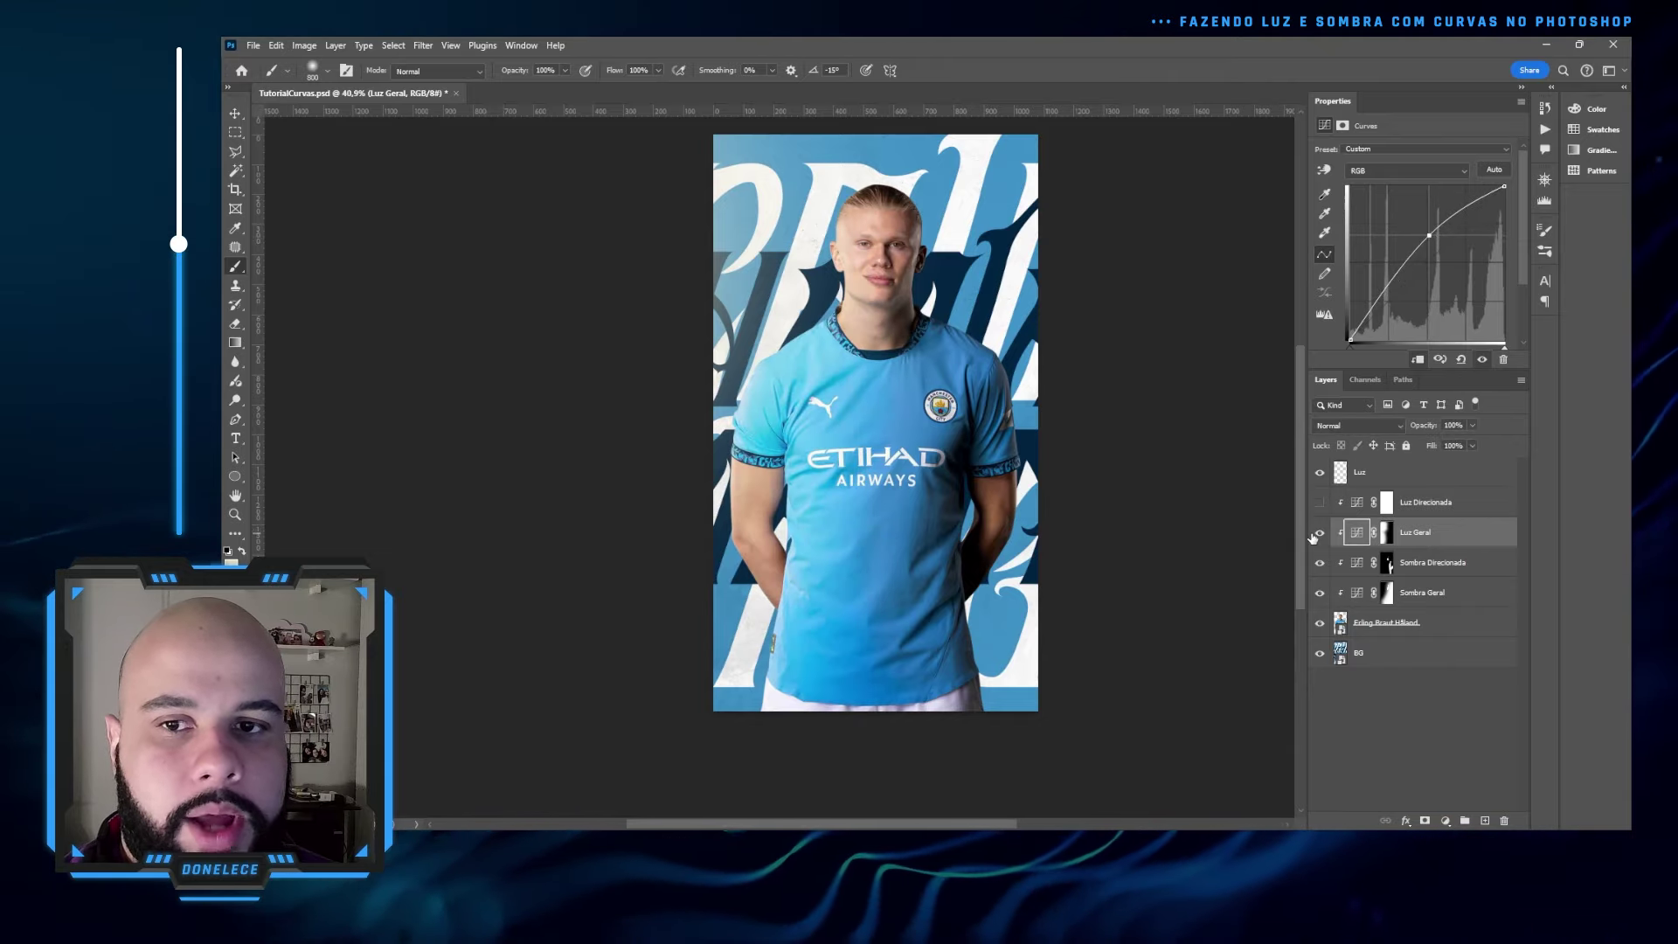
left_click(1313, 533)
left_click(1312, 534)
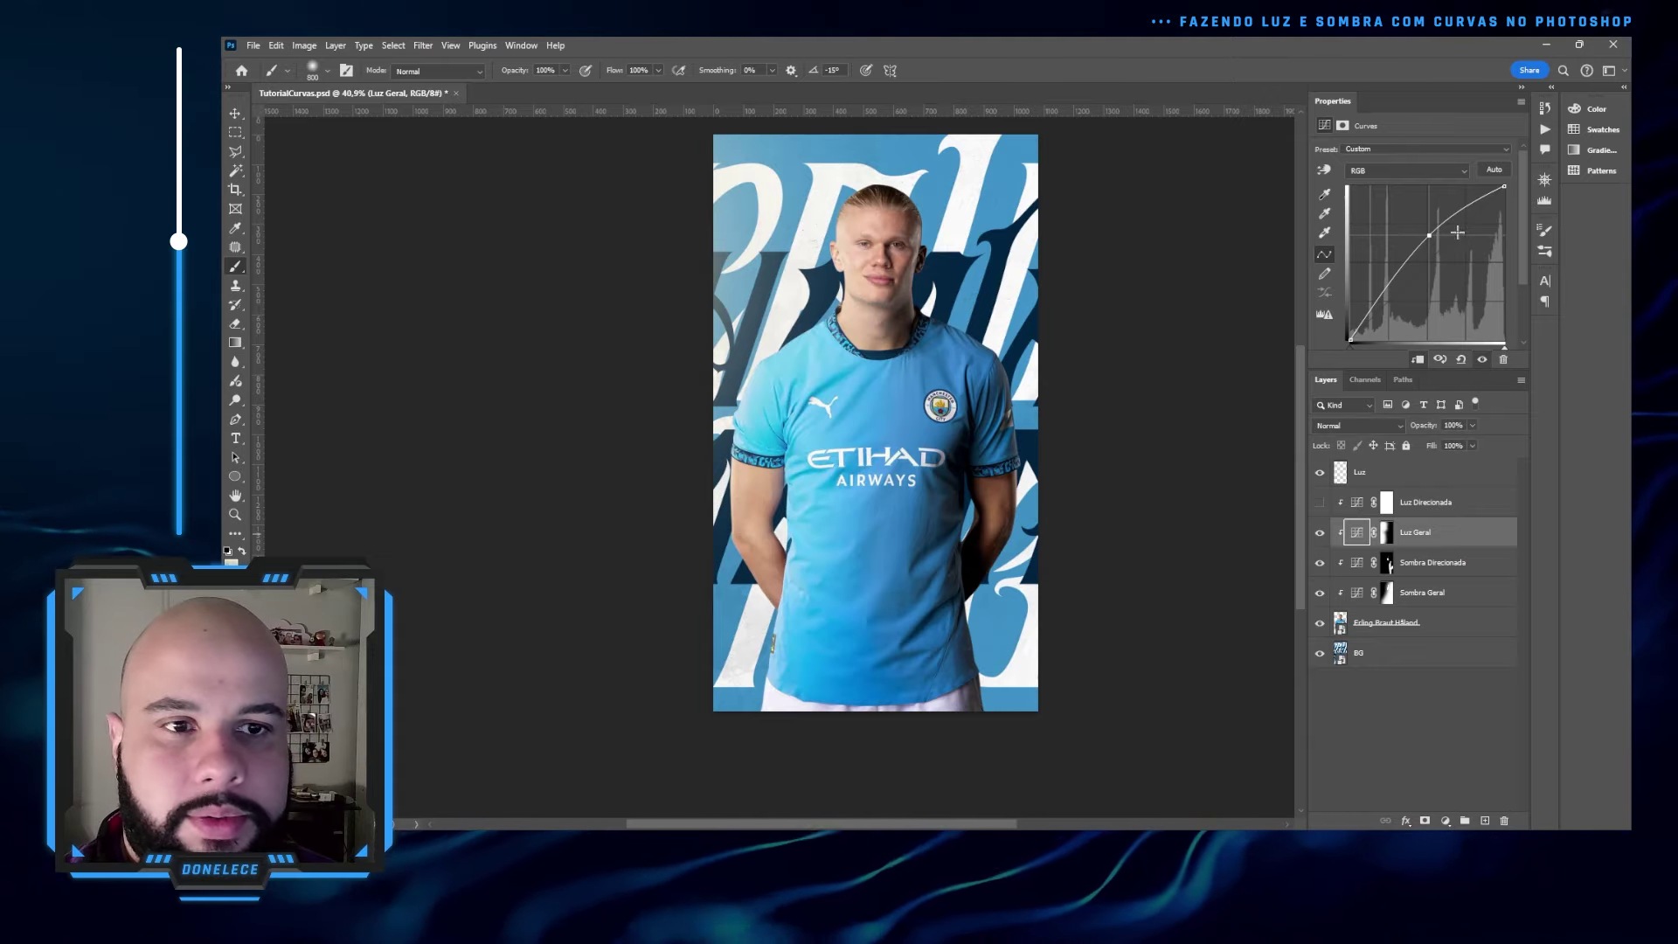
left_click_drag(1430, 237, 1424, 233)
left_click(1316, 534)
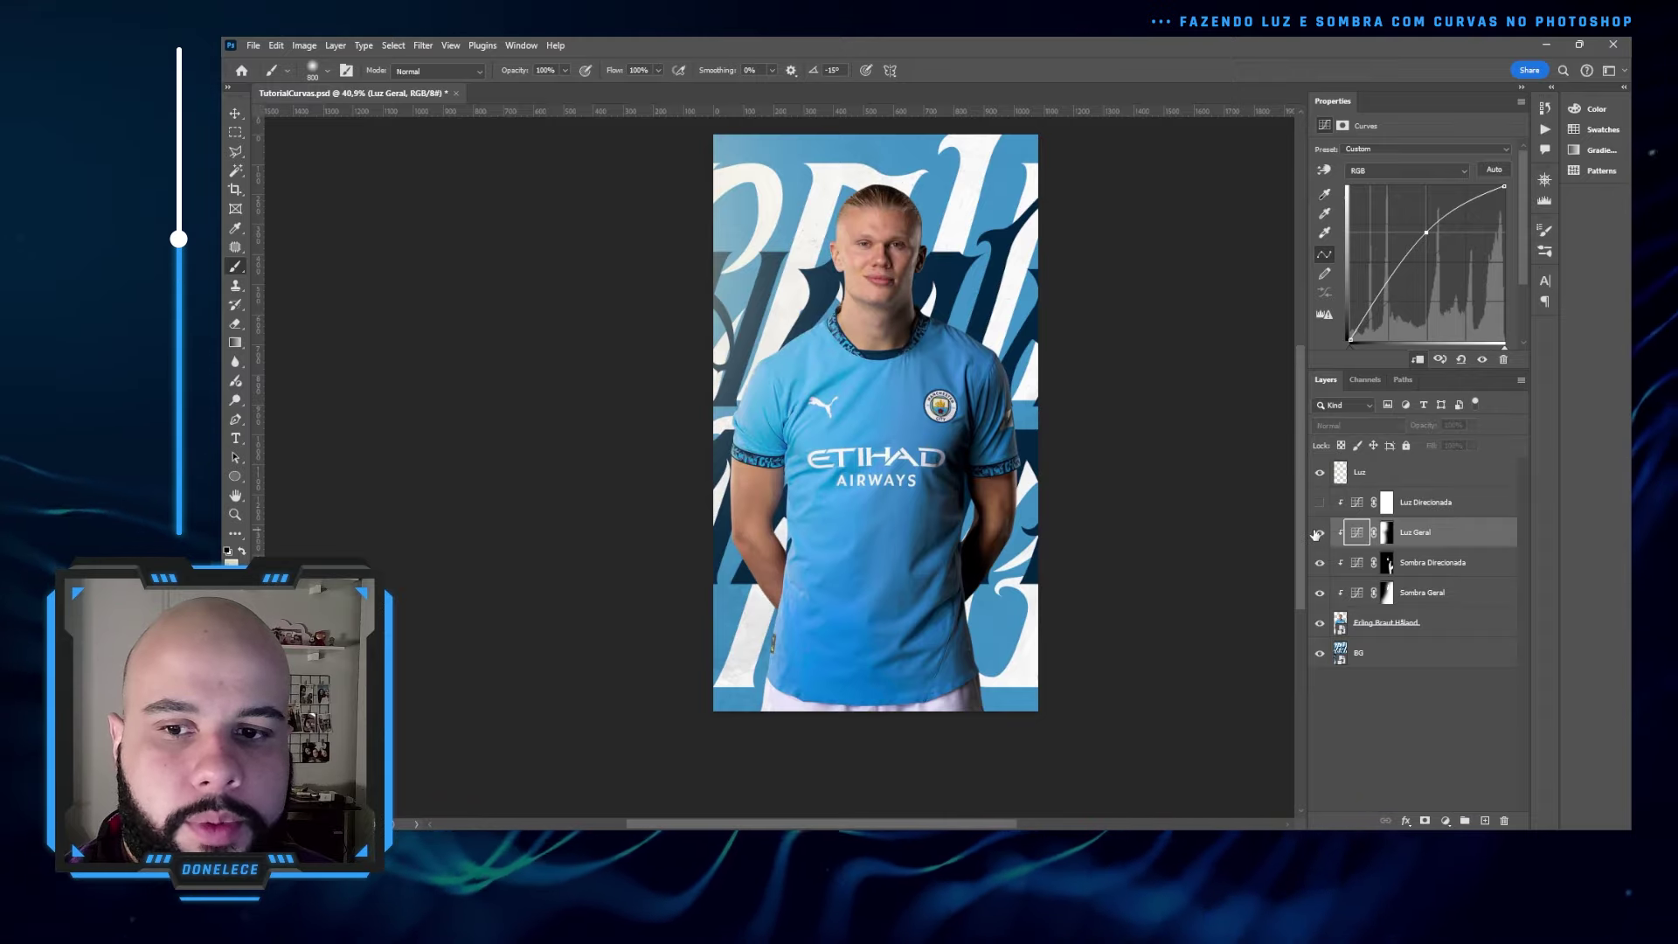
left_click(1316, 534)
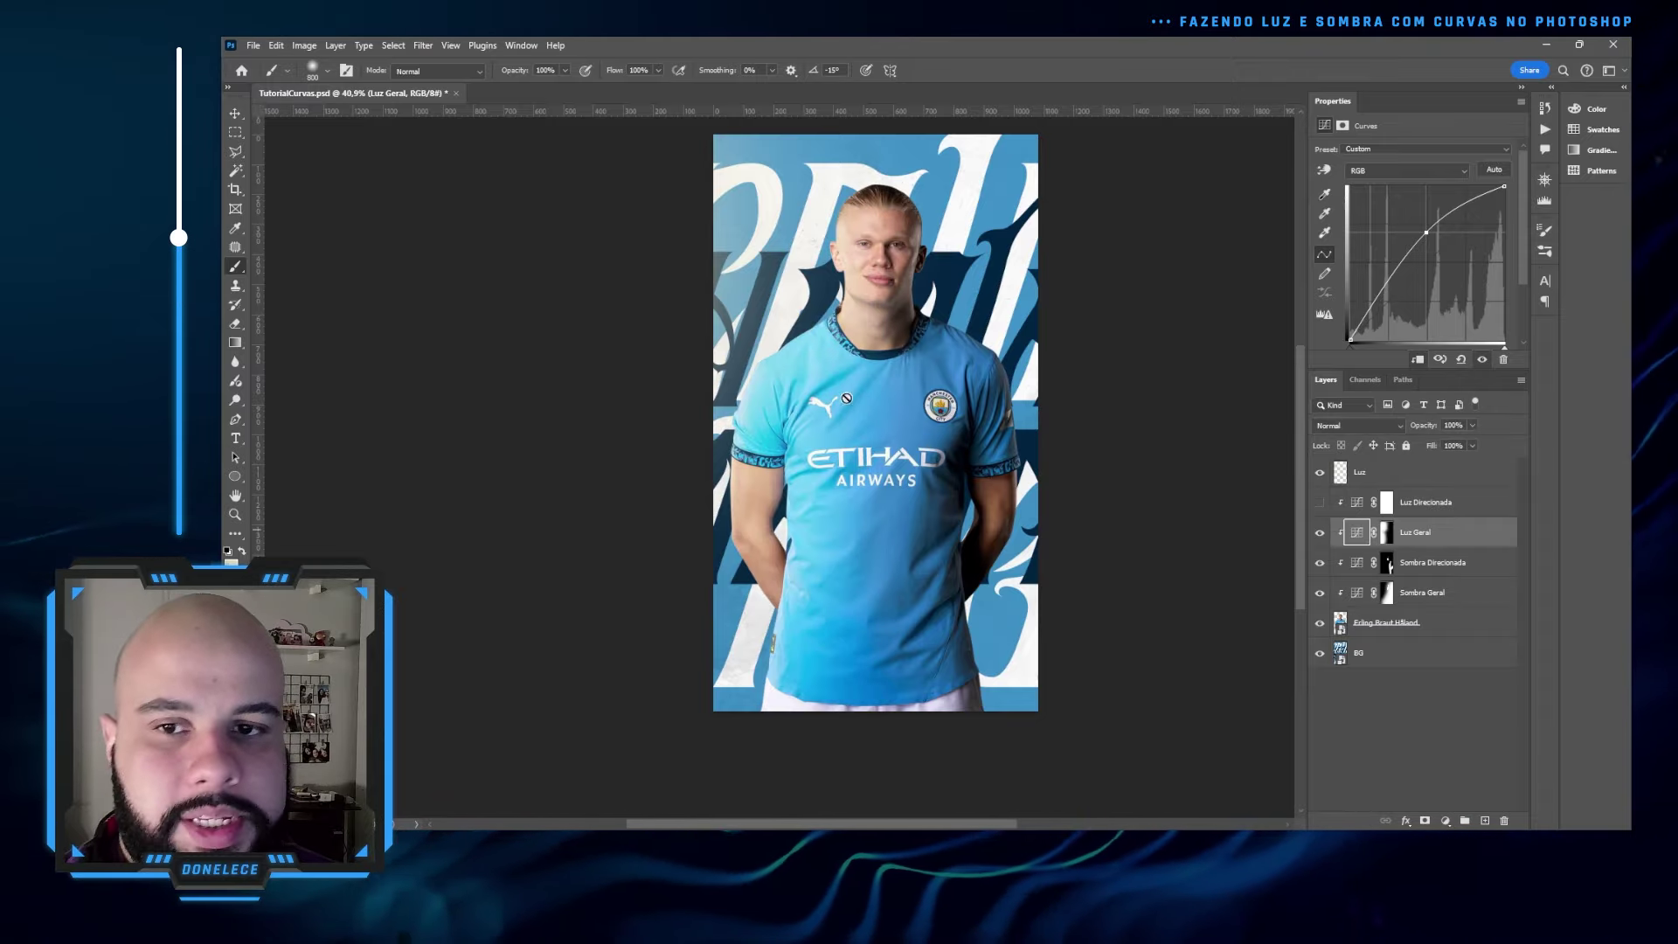
- Select the Luz Geral mask and examine the general light on the player's arm and torso up close
left_click(1385, 532)
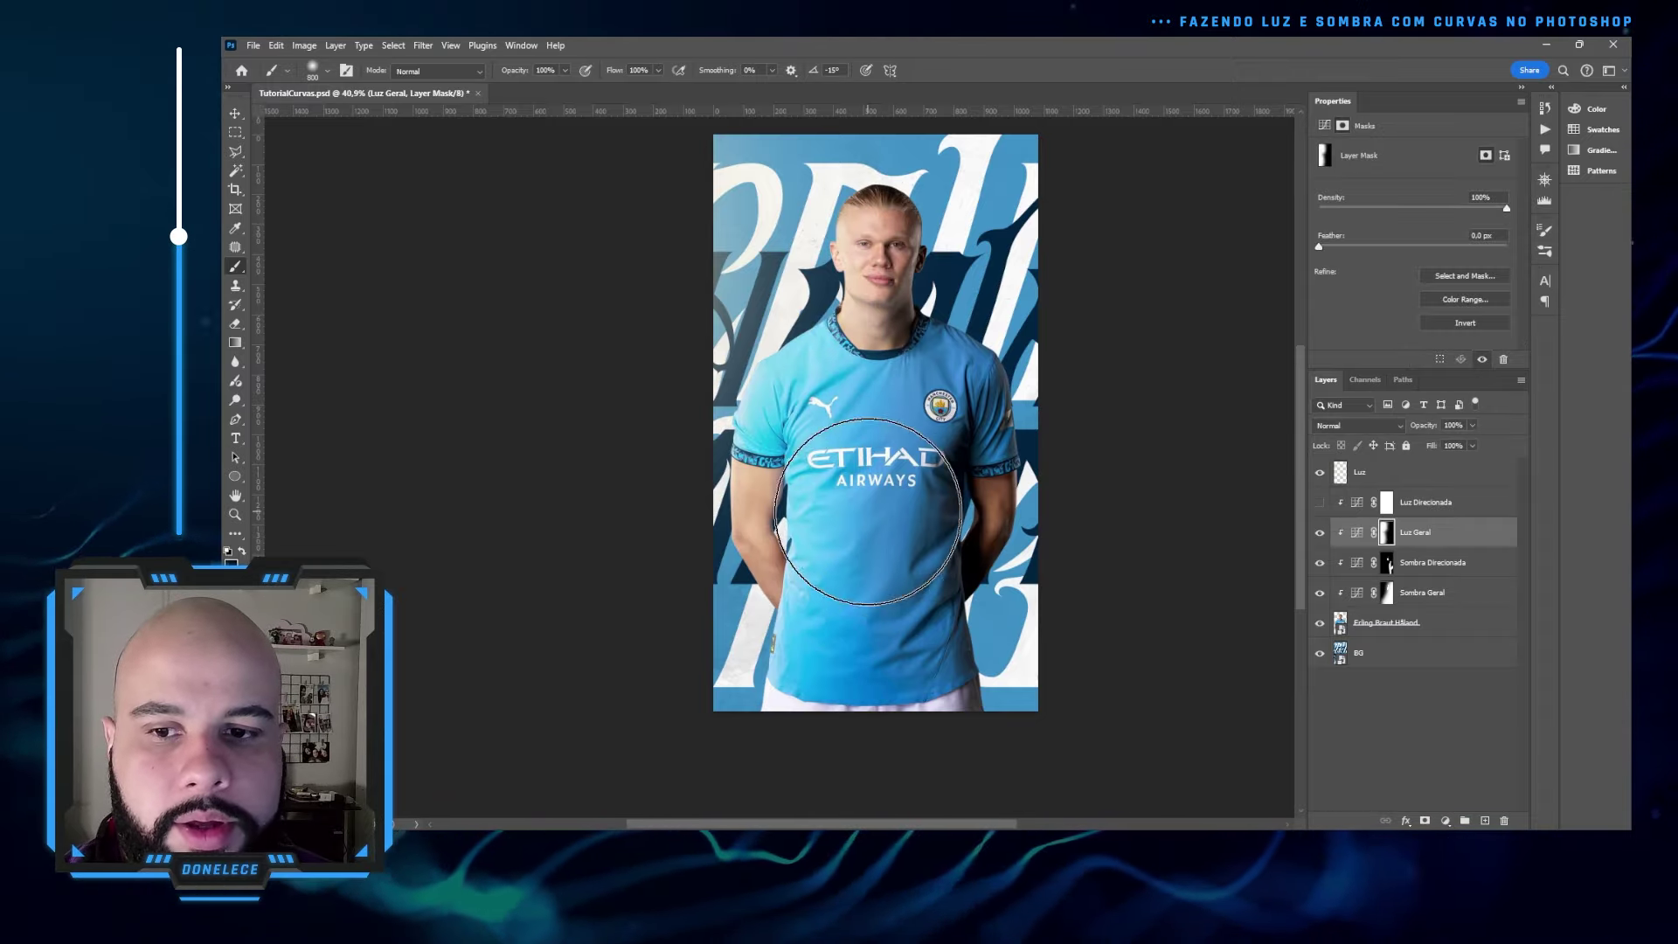
scroll(785, 525, "up", 10)
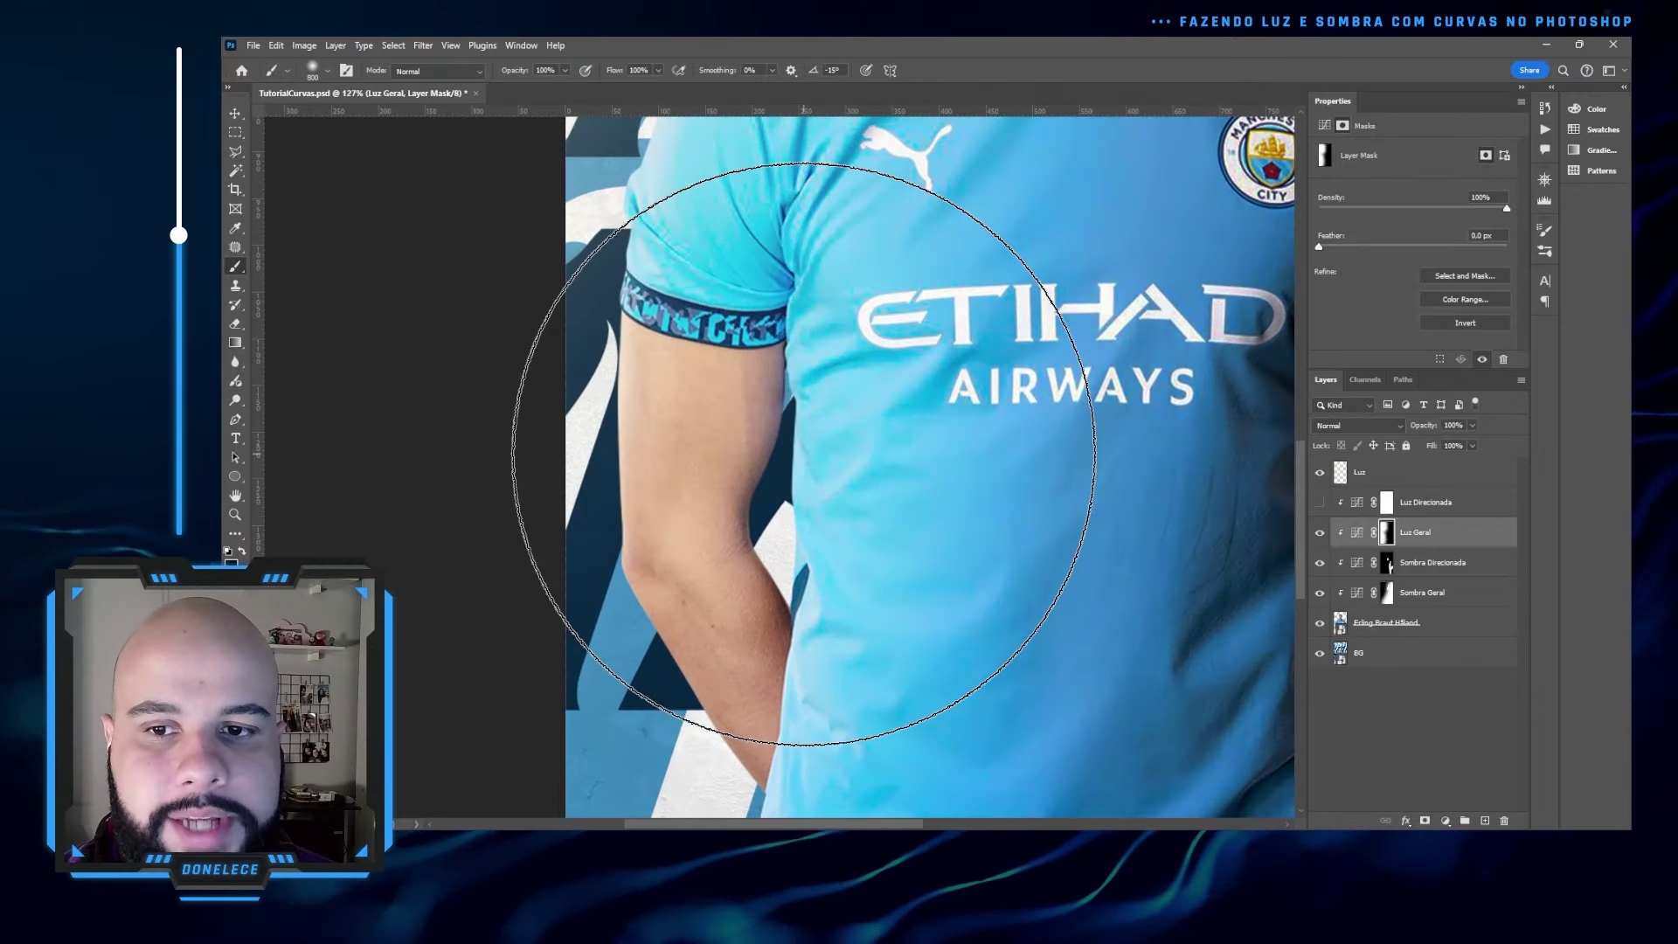
scroll(837, 468, "down", 5)
scroll(842, 463, "down", 3)
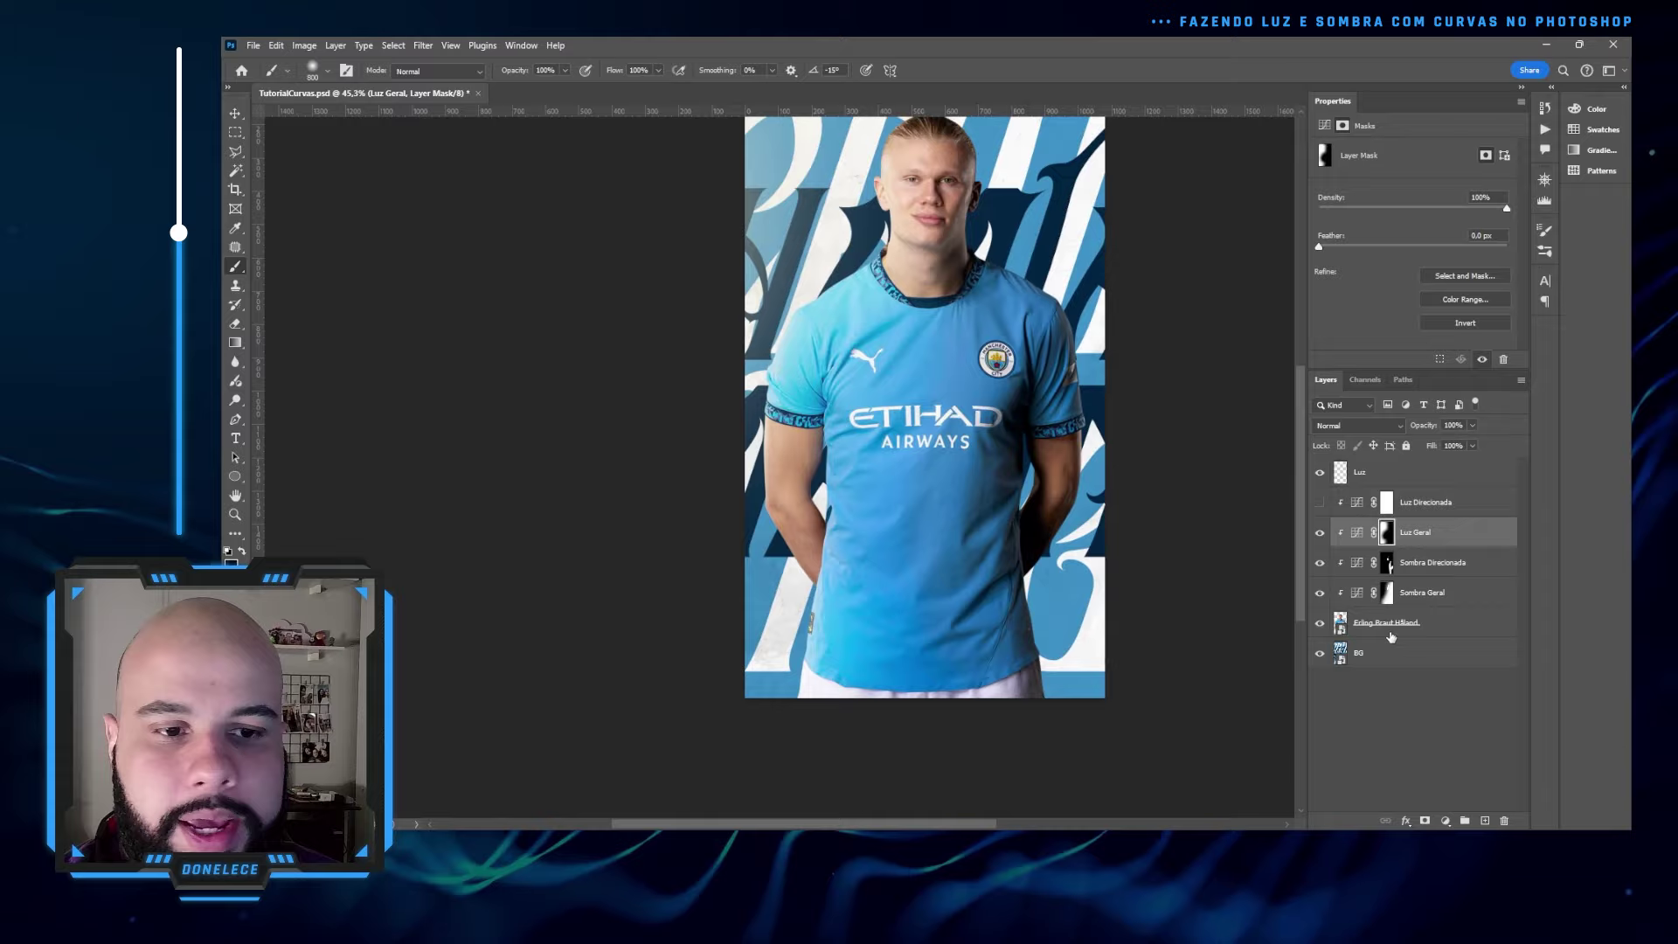
- Select the Sombra Geral mask, reduce the brush size to 125, and check the shadow on the shirt up close and from afar
left_click(1387, 594)
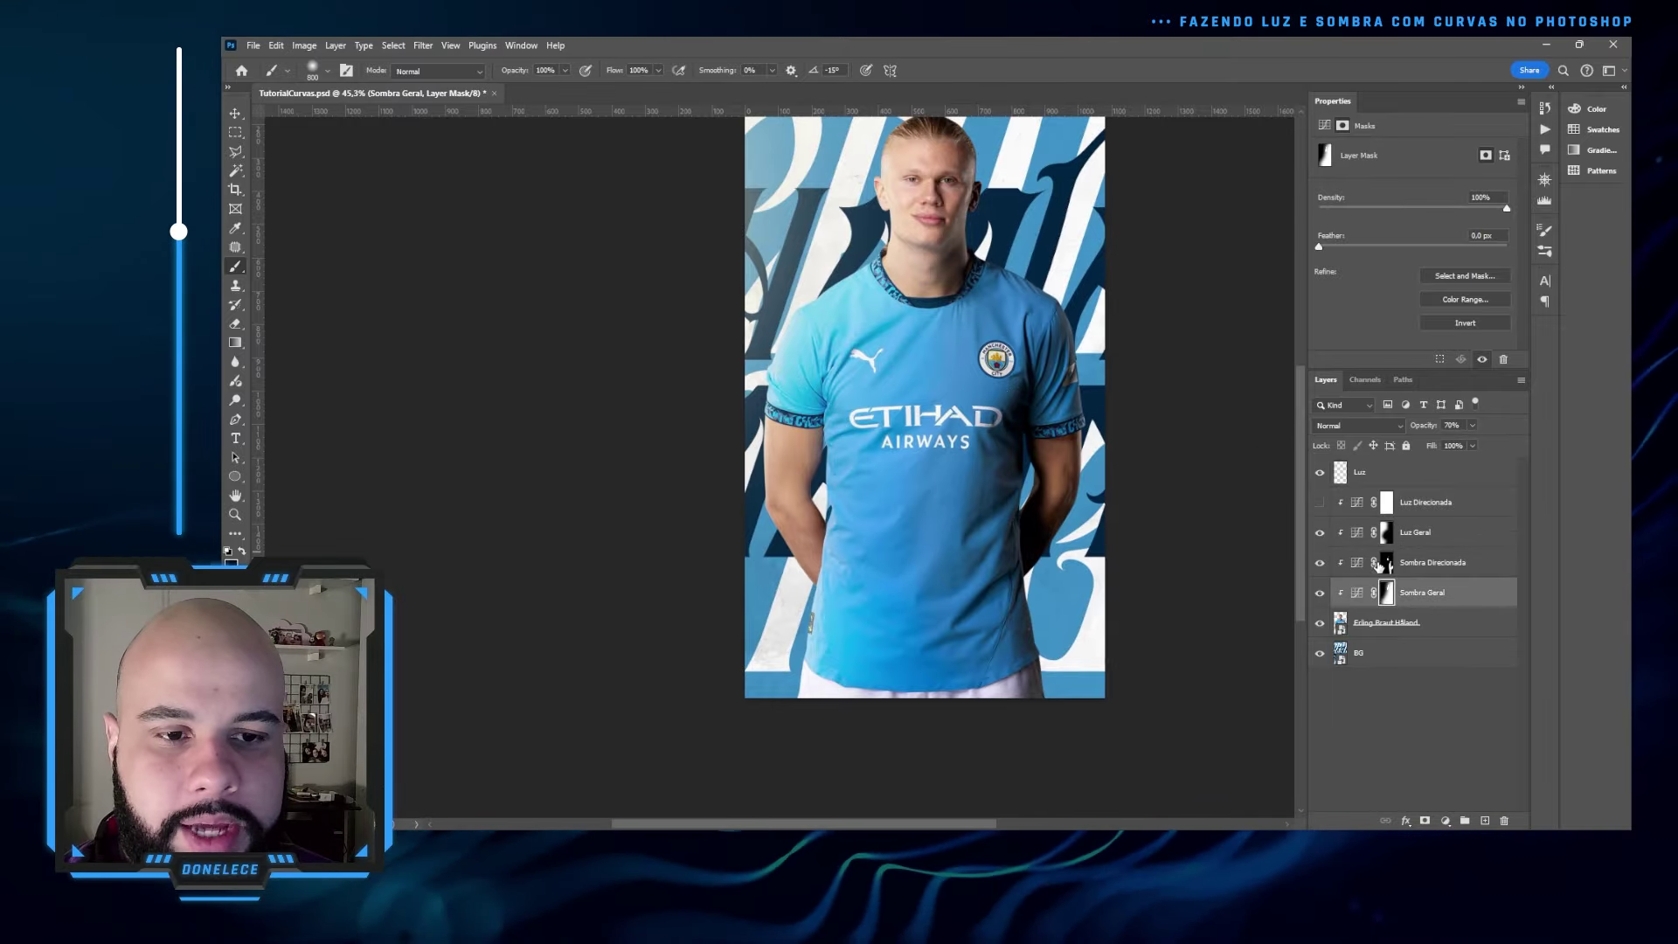
scroll(819, 468, "up", 5)
key("bracketleft")
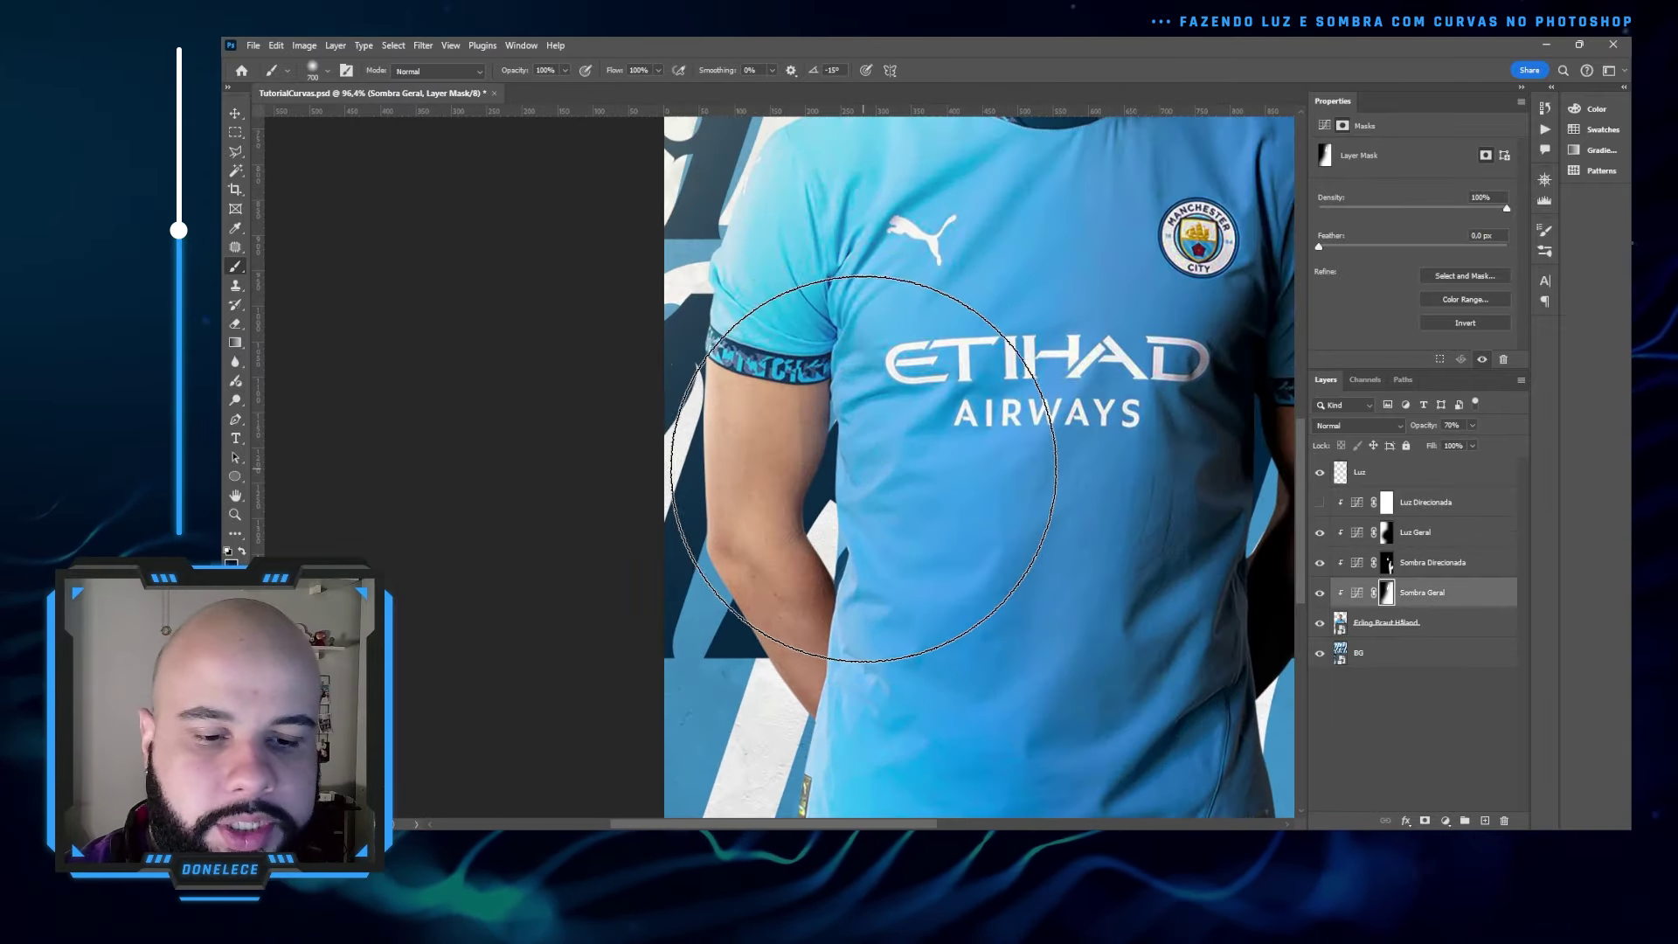
key("bracketleft")
key("bracketleft")
key("bracketleft")
key("bracketleft")
key("bracketleft")
key("bracketleft")
key("bracketleft")
key("bracketleft")
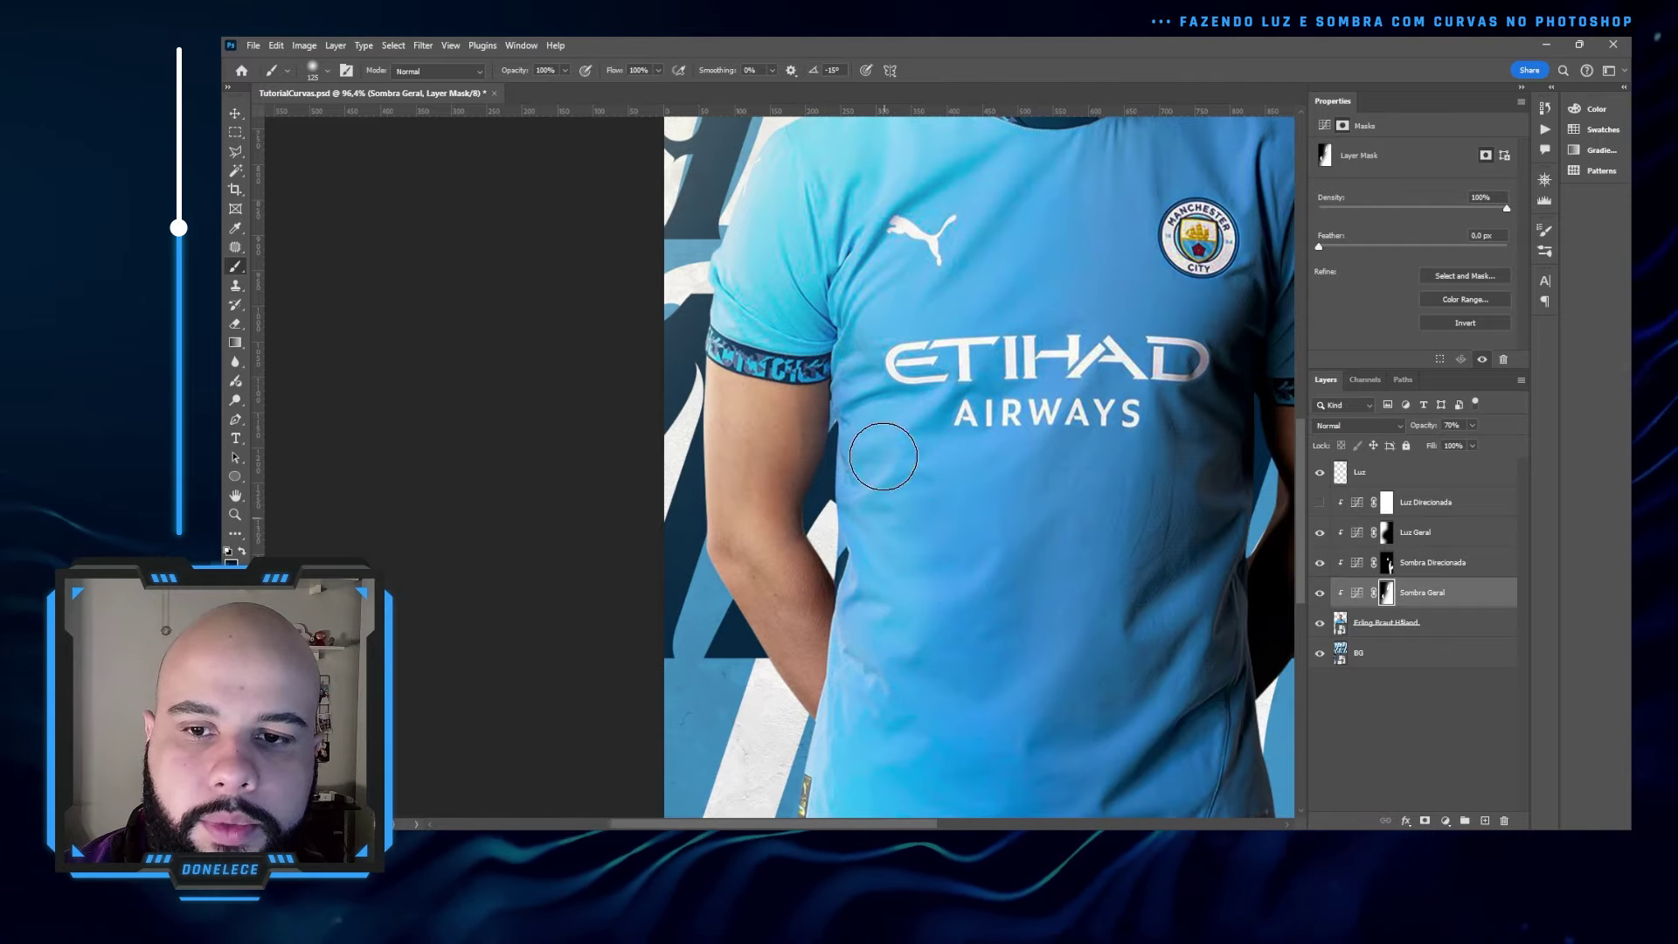
scroll(835, 469, "down", 2)
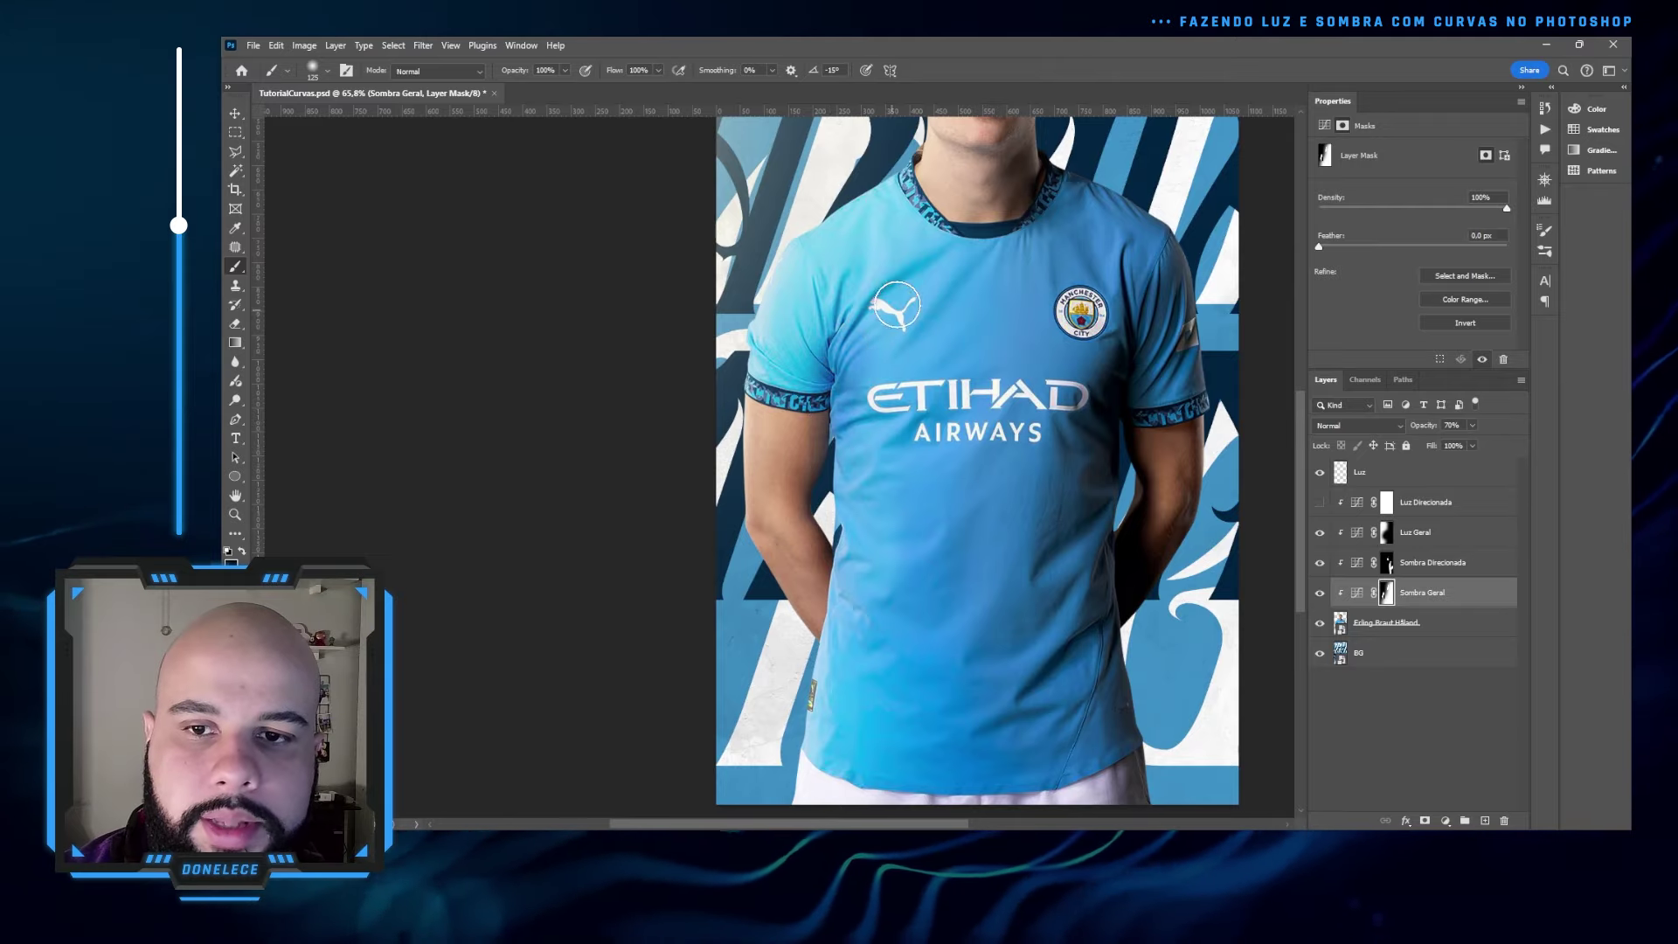
scroll(895, 305, "down", 3)
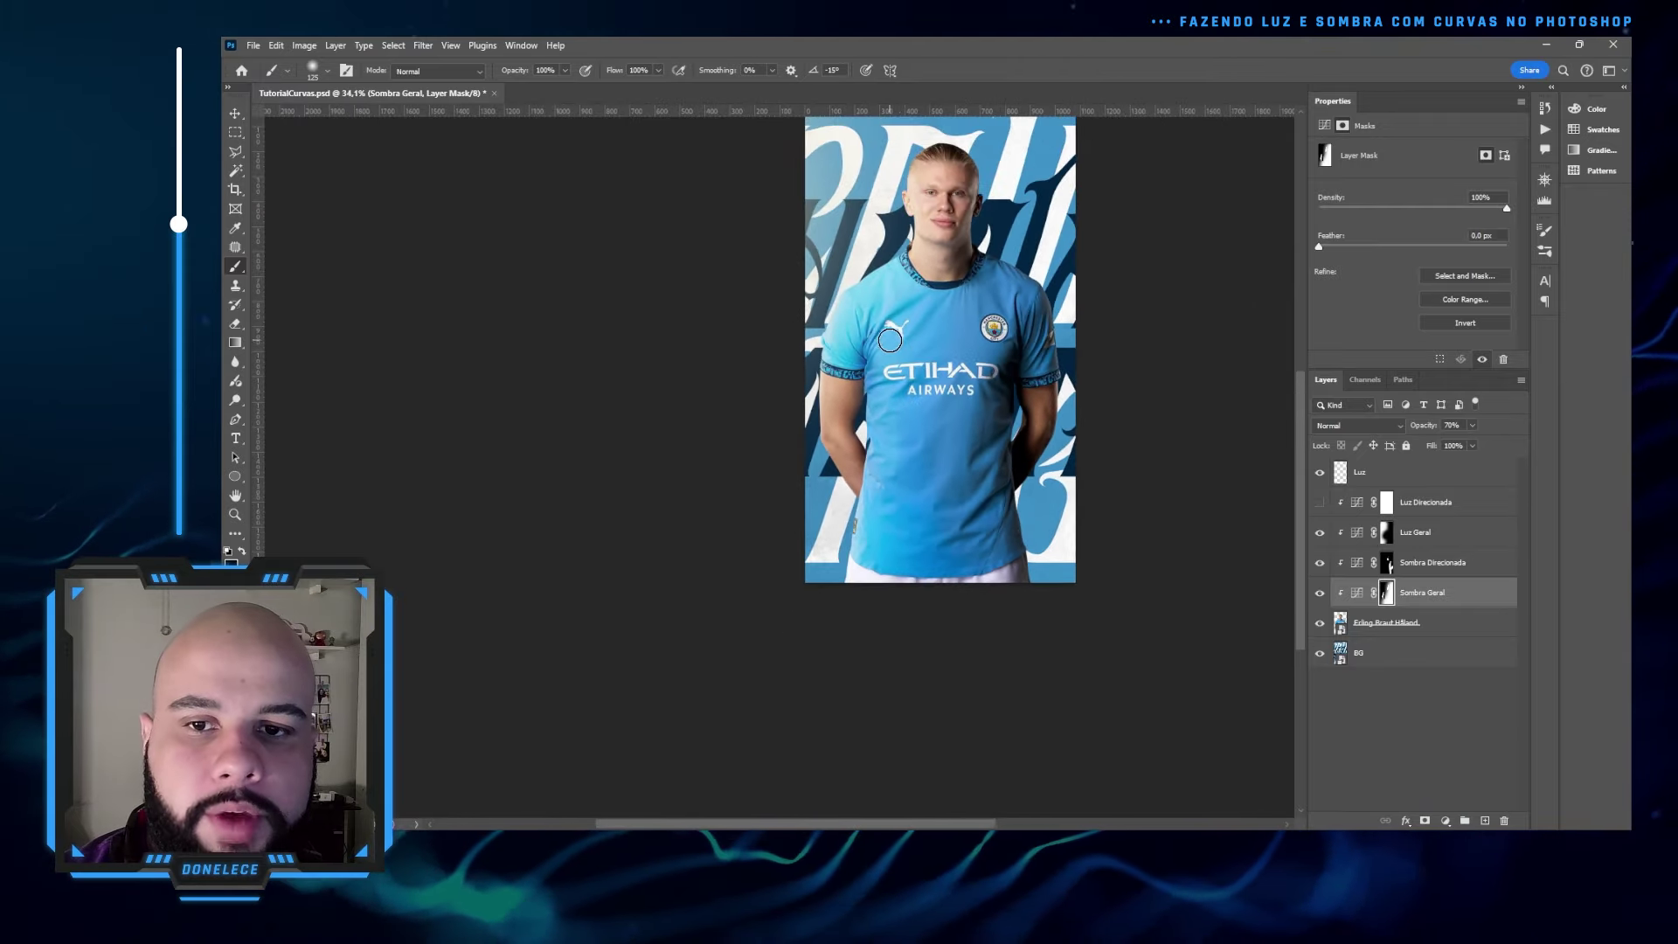
scroll(863, 377, "up", 4)
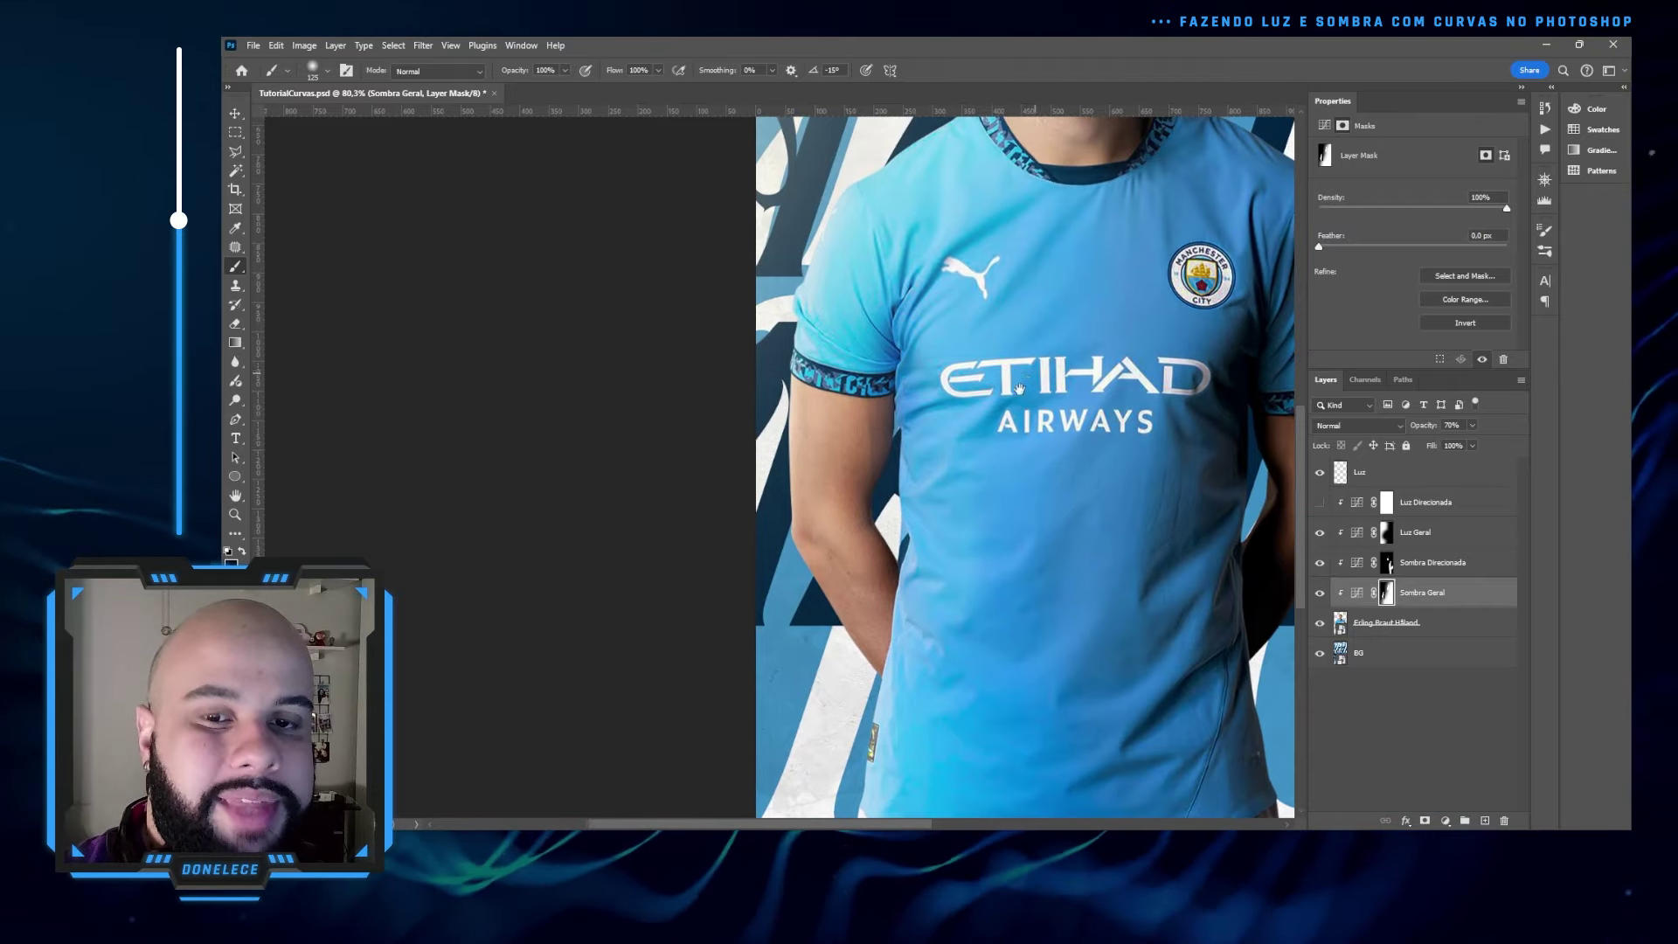
left_click_drag(1038, 369, 869, 446)
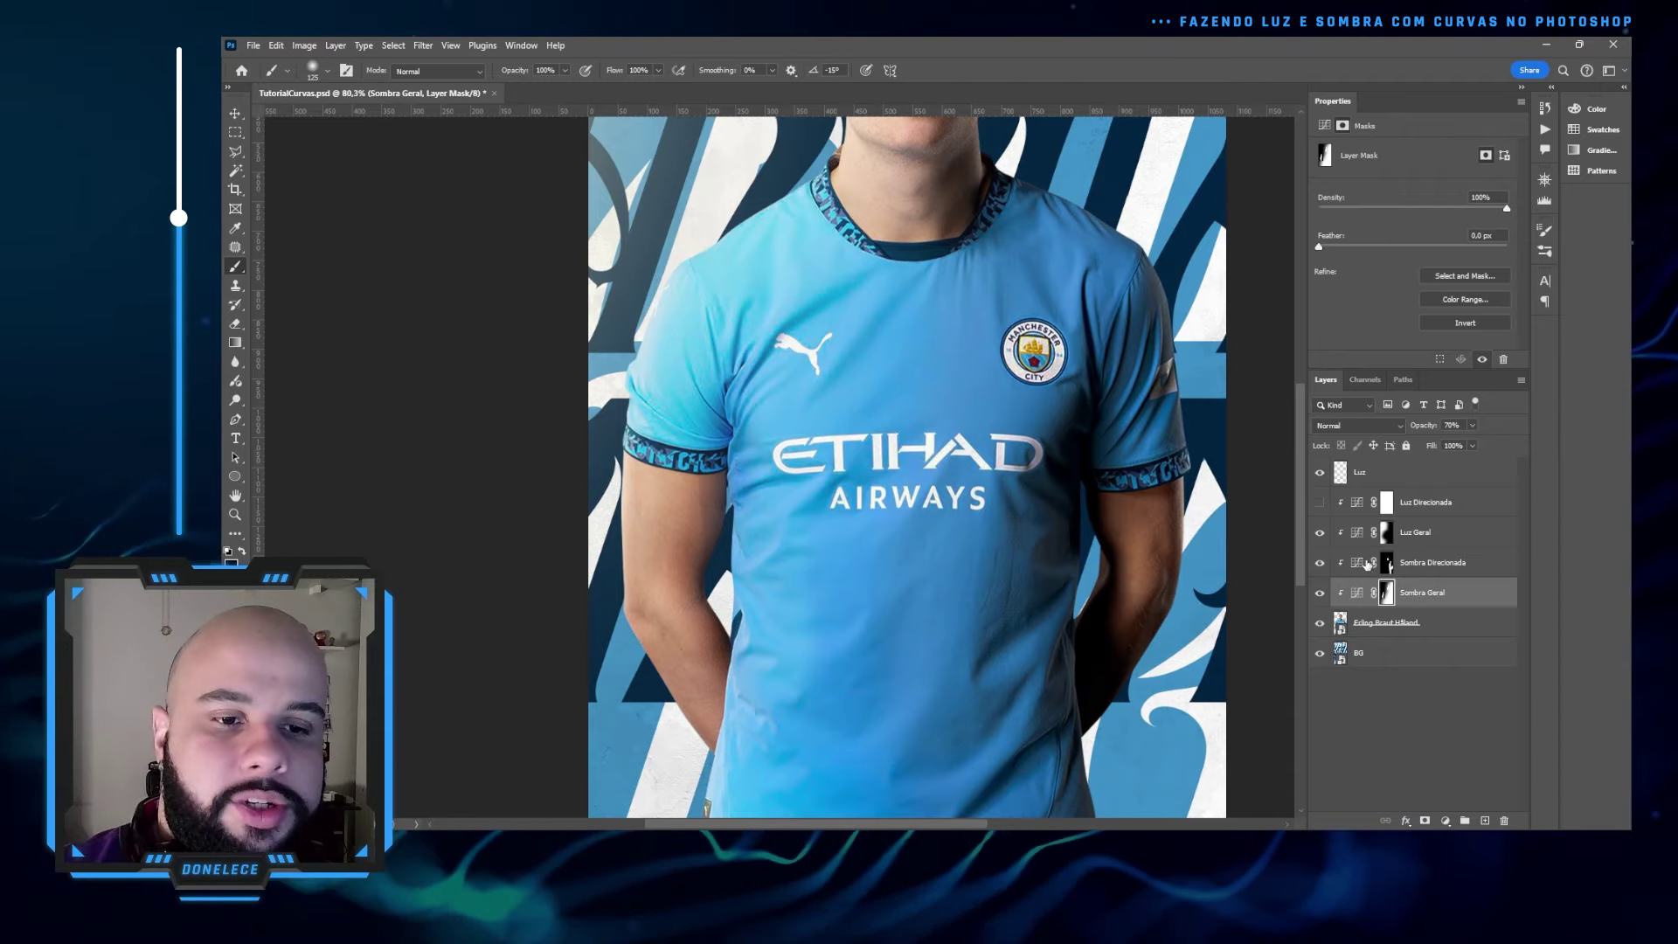
- Select the Sombra Direcionada mask, reduce the brush size to 70, and check the directed shadow around the sleeve and torso
left_click(1389, 567)
key("bracketleft")
key("bracketleft")
key("bracketleft")
key("bracketleft")
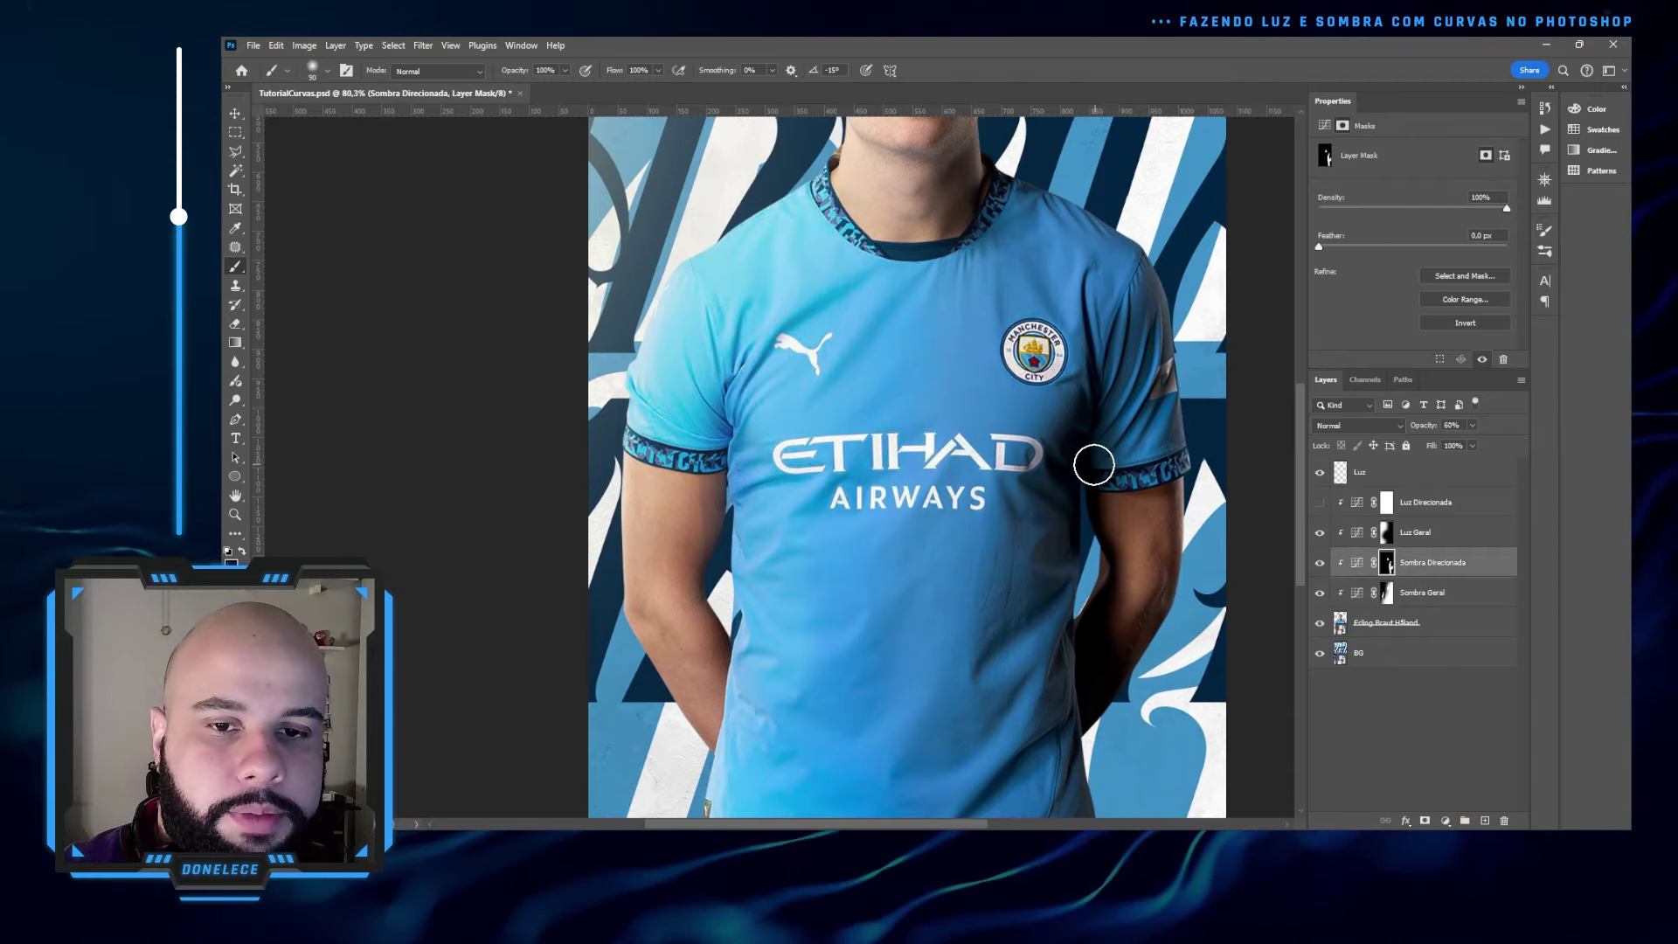
scroll(1086, 454, "down", 3)
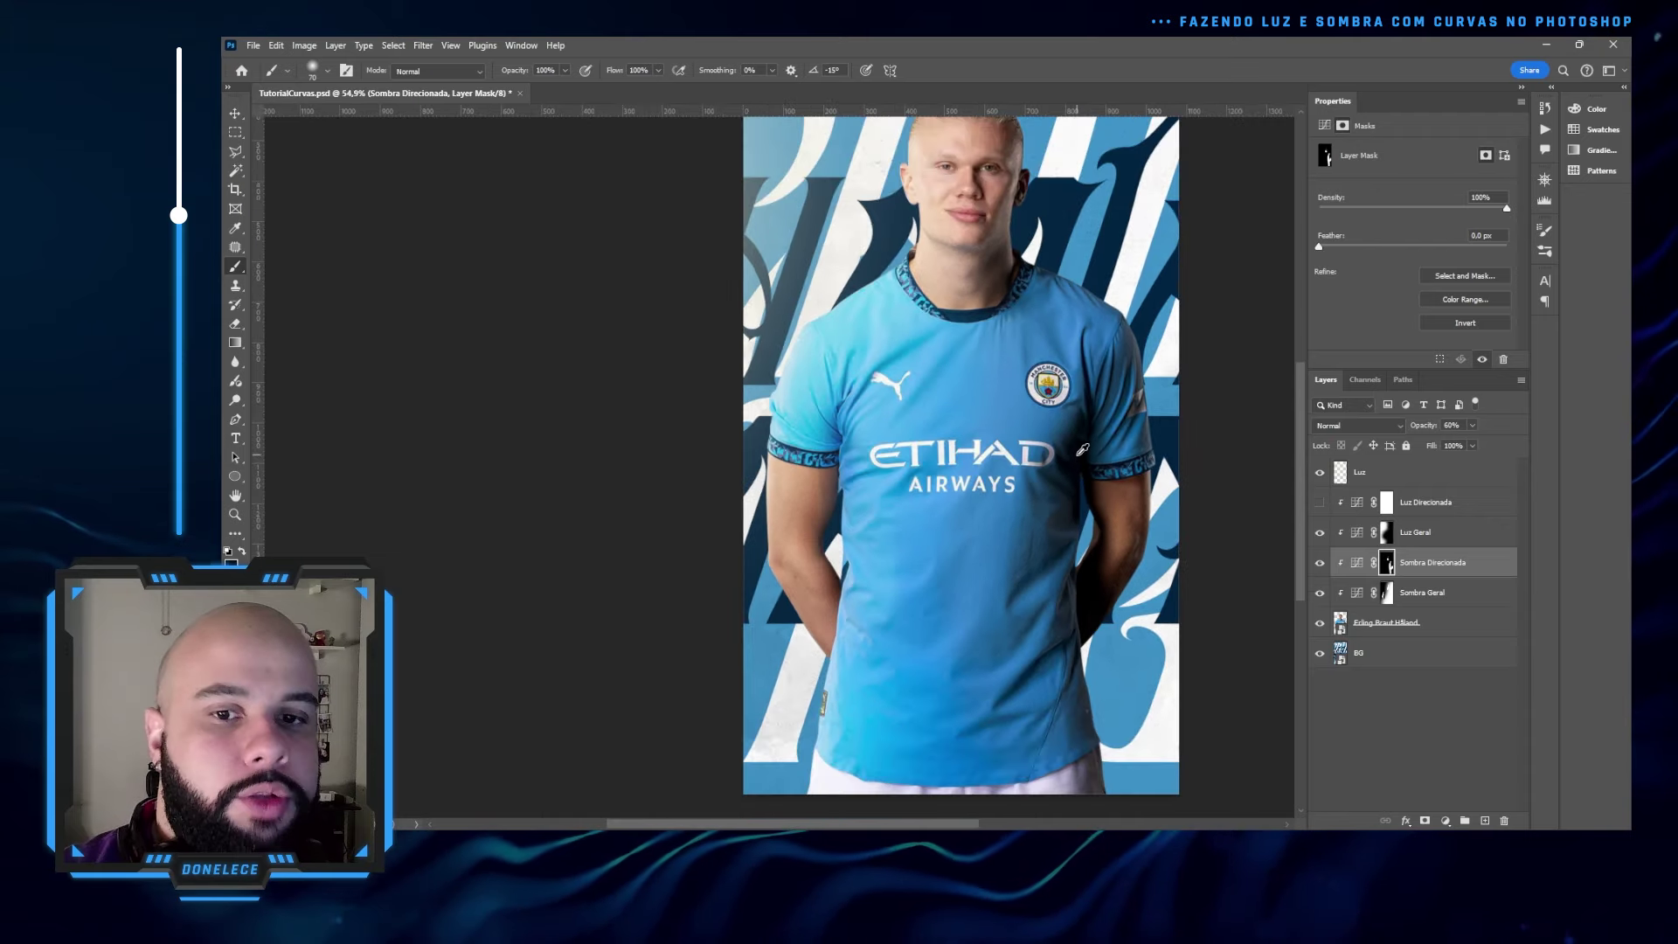
scroll(1255, 454, "down", 2)
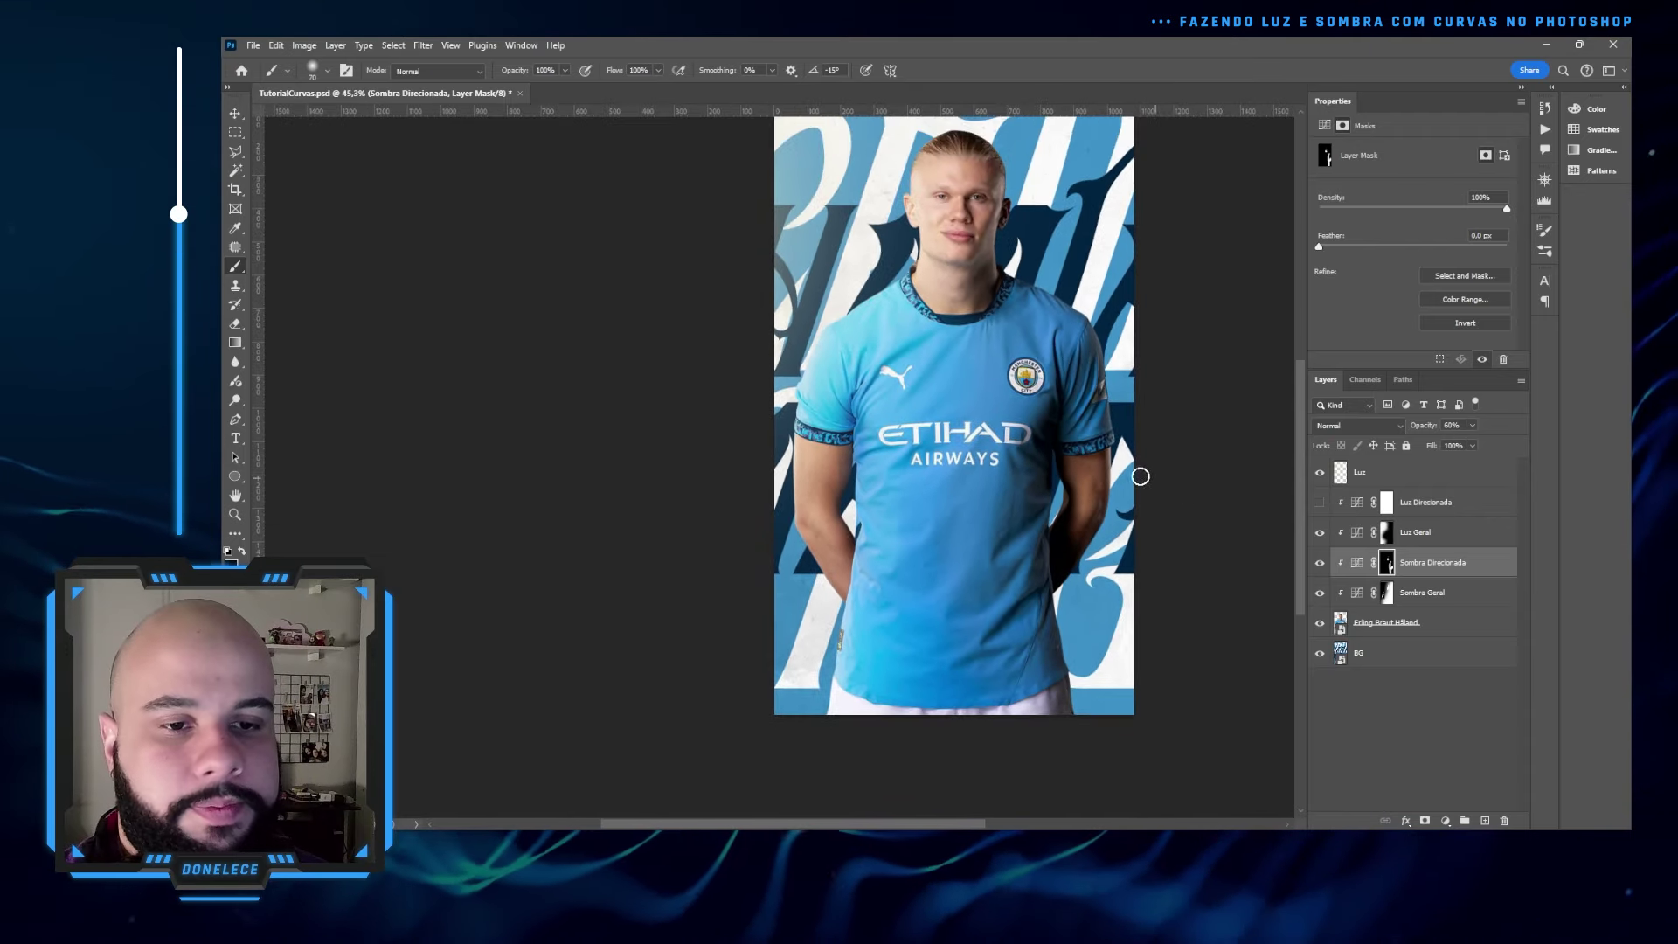
- Show the Luz Direcionada layer, raise the black end of its RGB curve to lighten the player strongly, and invert its mask to black
left_click(1333, 530)
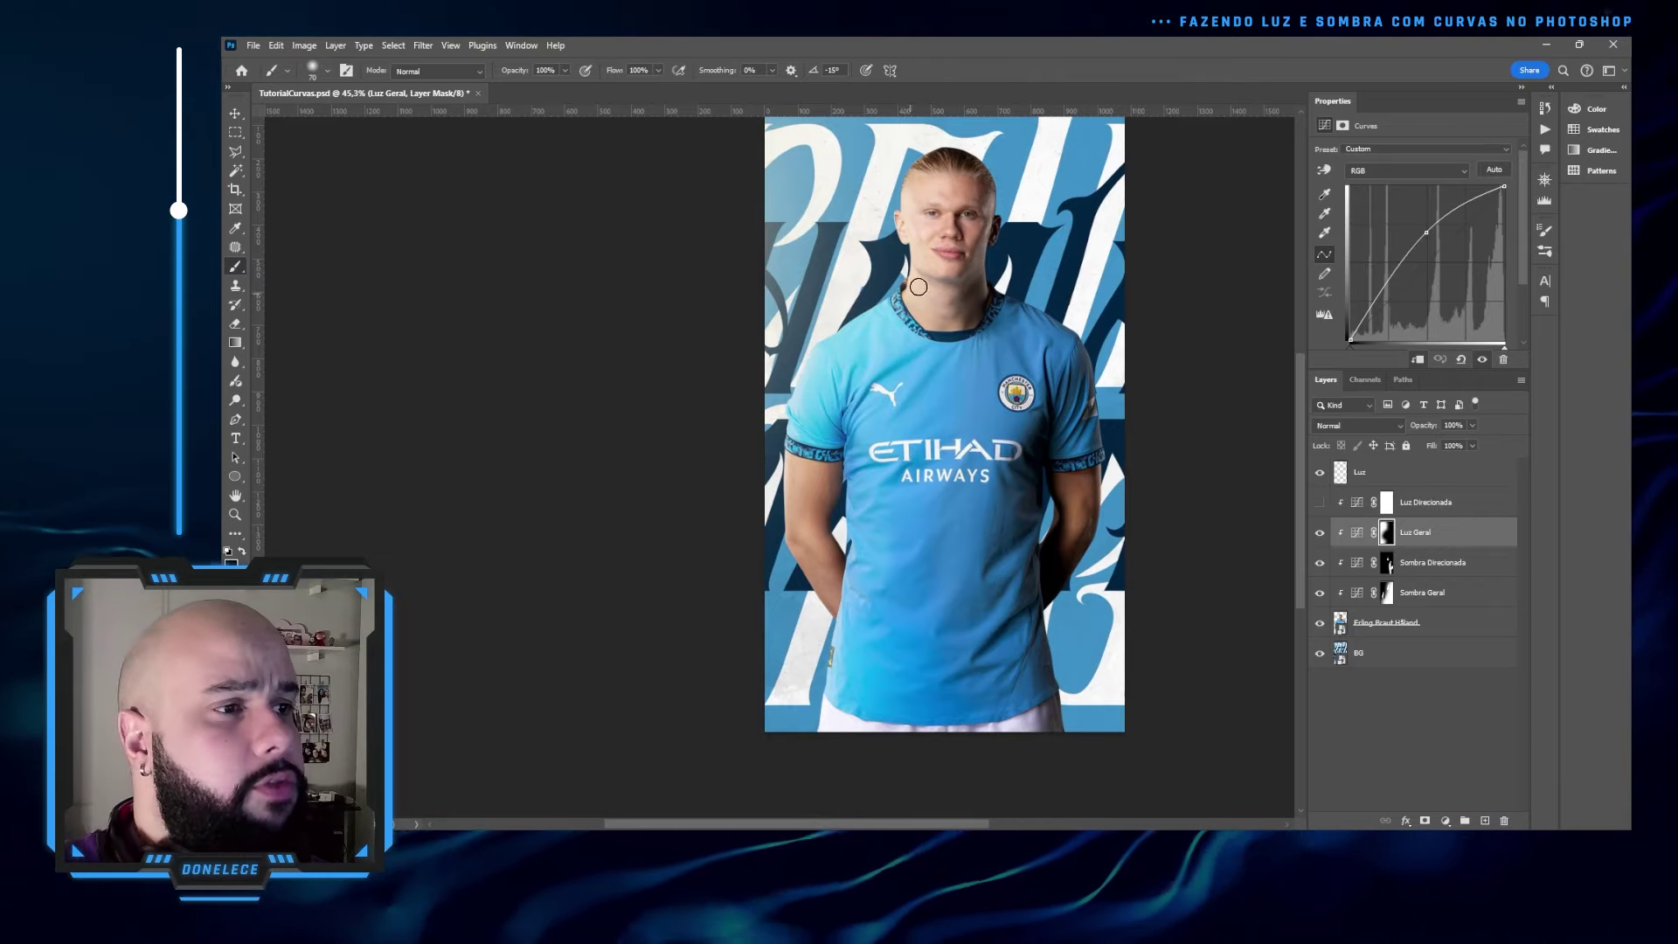
left_click(1387, 503)
left_click(1357, 502)
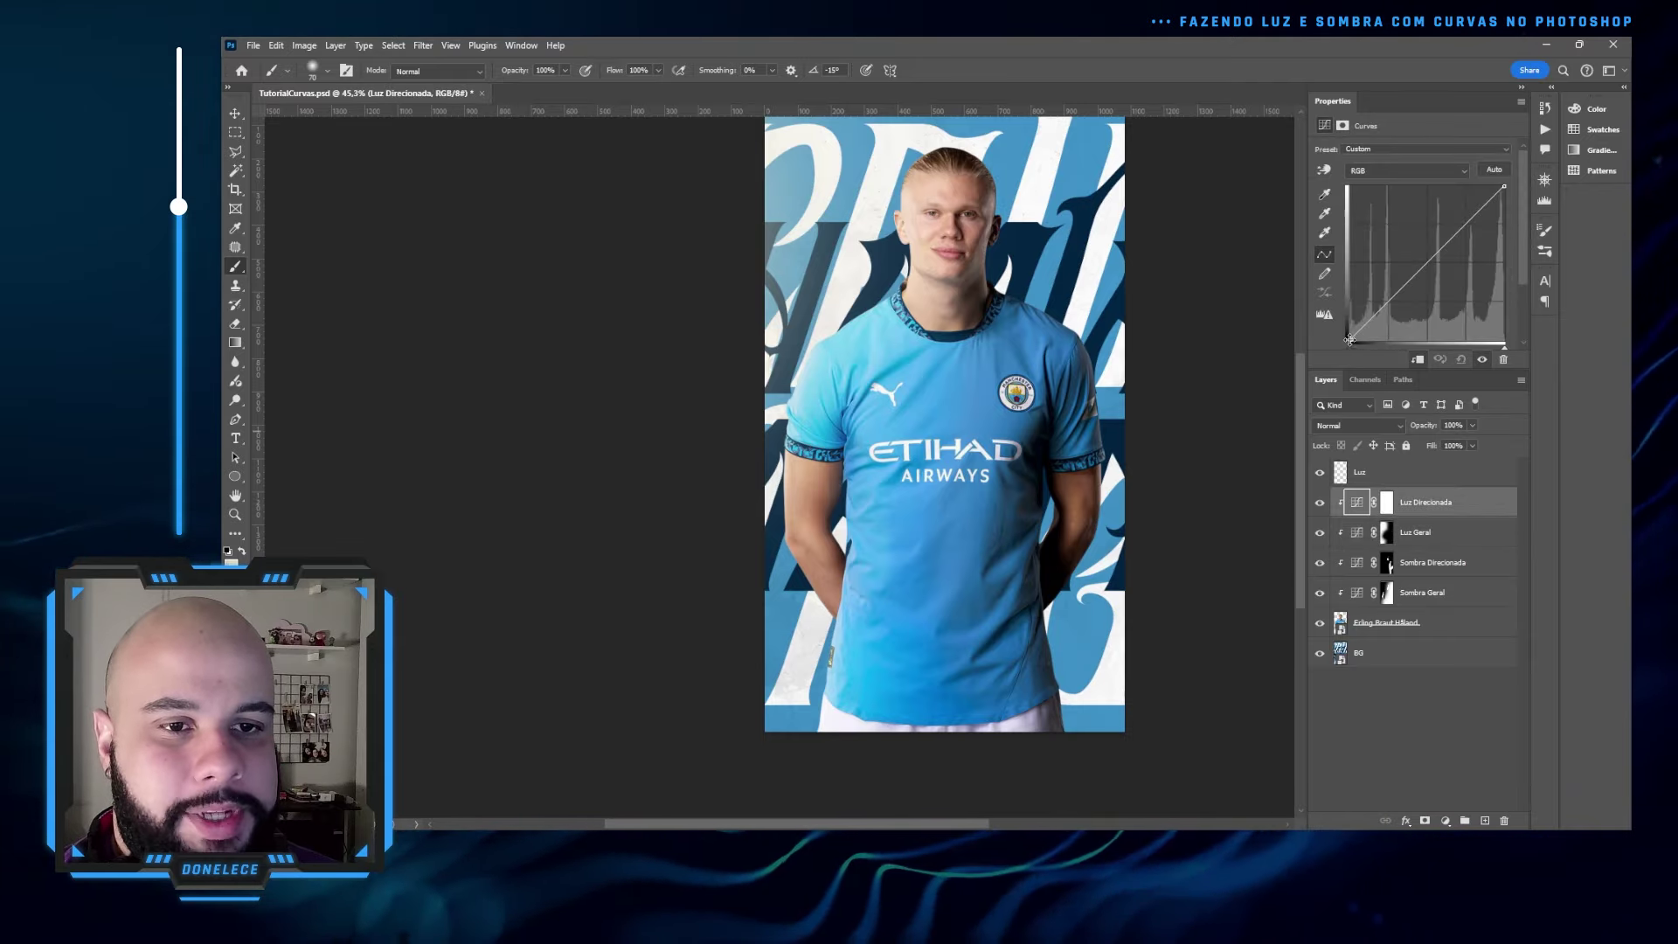
left_click_drag(1350, 340, 1338, 244)
left_click(1385, 505)
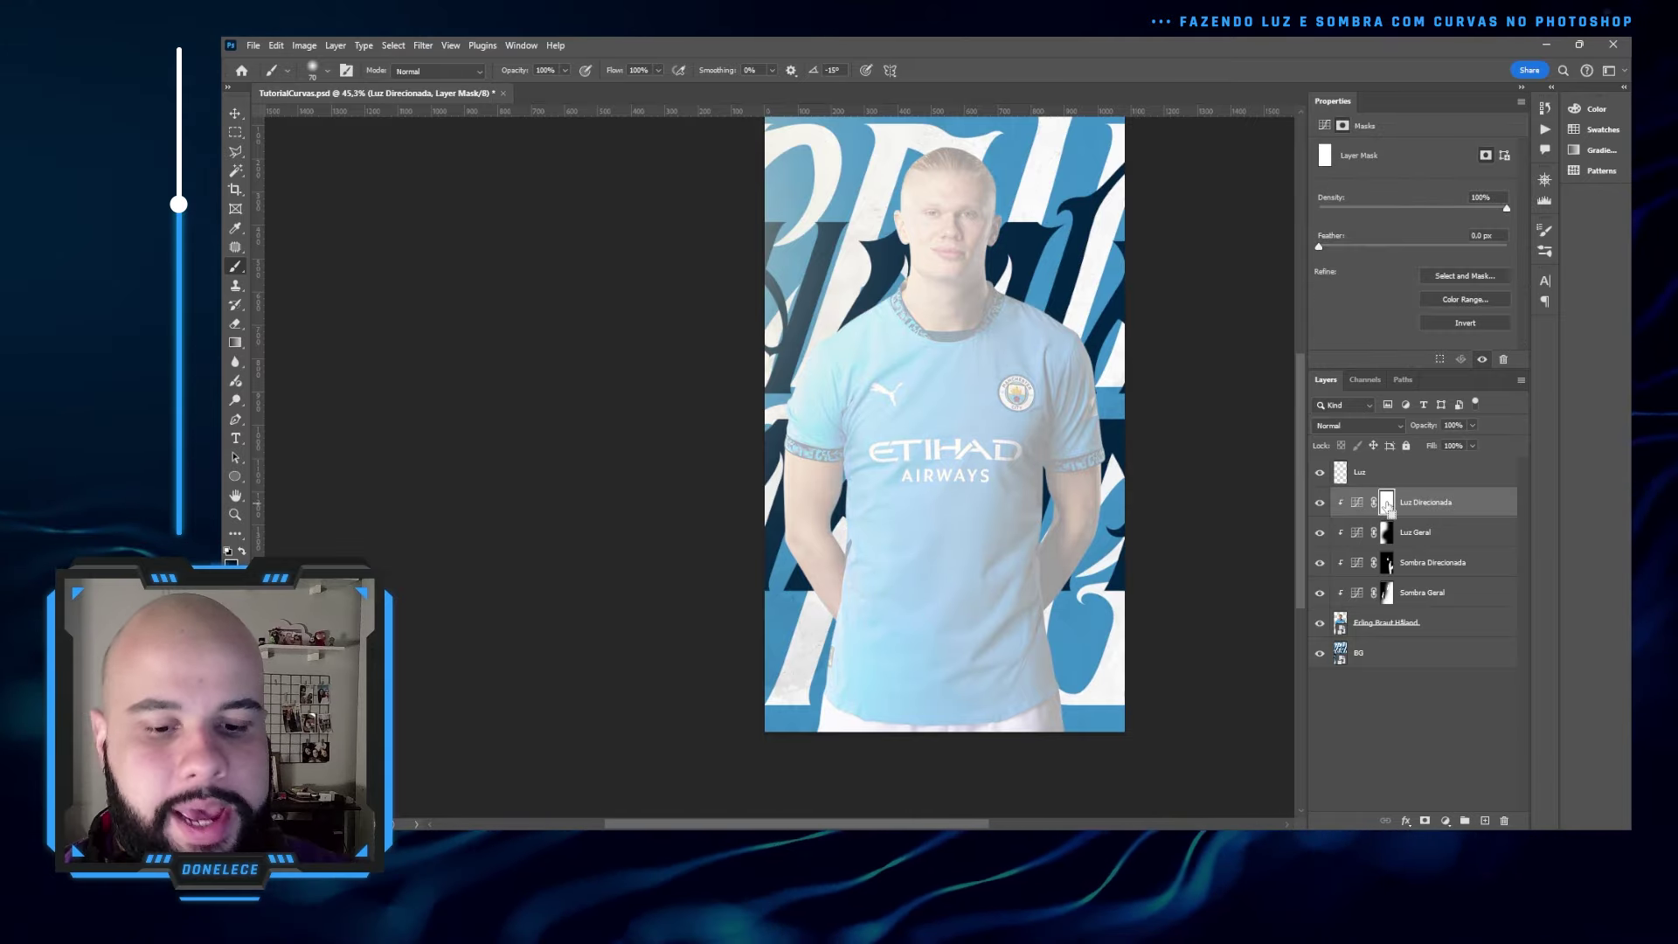
key("ctrl+i")
- With the brush size reduced to 30, paint directed light on the Luz Direcionada mask along the arm's outer lit edge
scroll(752, 473, "up", 5)
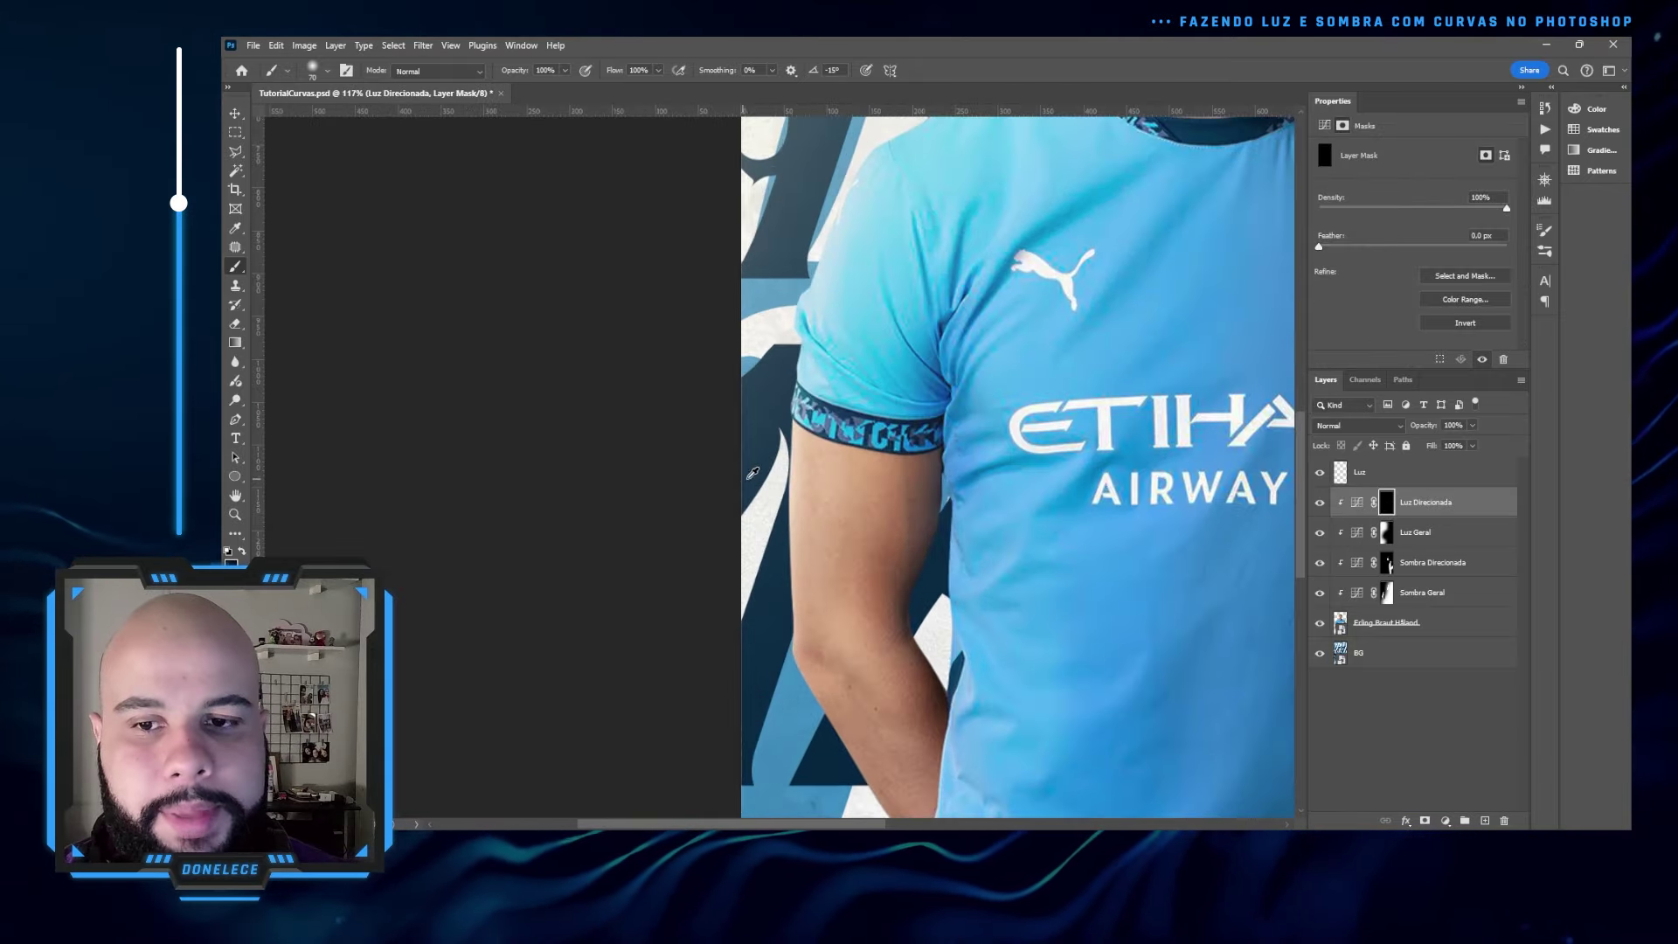
scroll(752, 472, "up", 3)
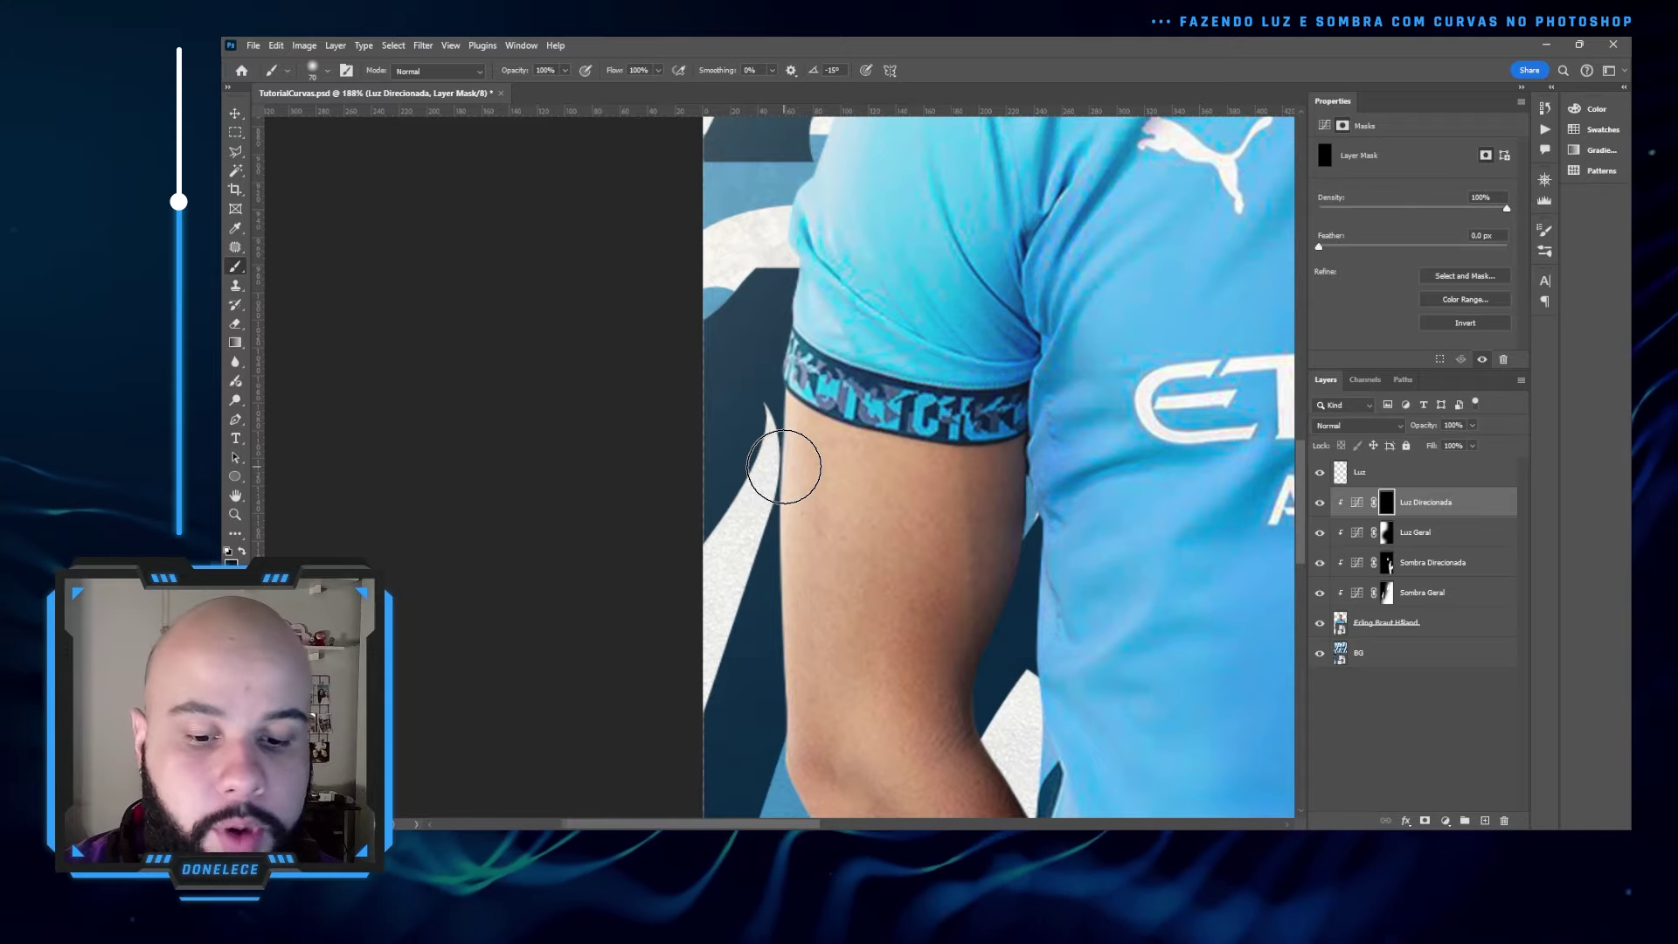
key("bracketleft")
key("bracketleft")
key("bracketleft")
key("bracketleft")
key("bracketleft")
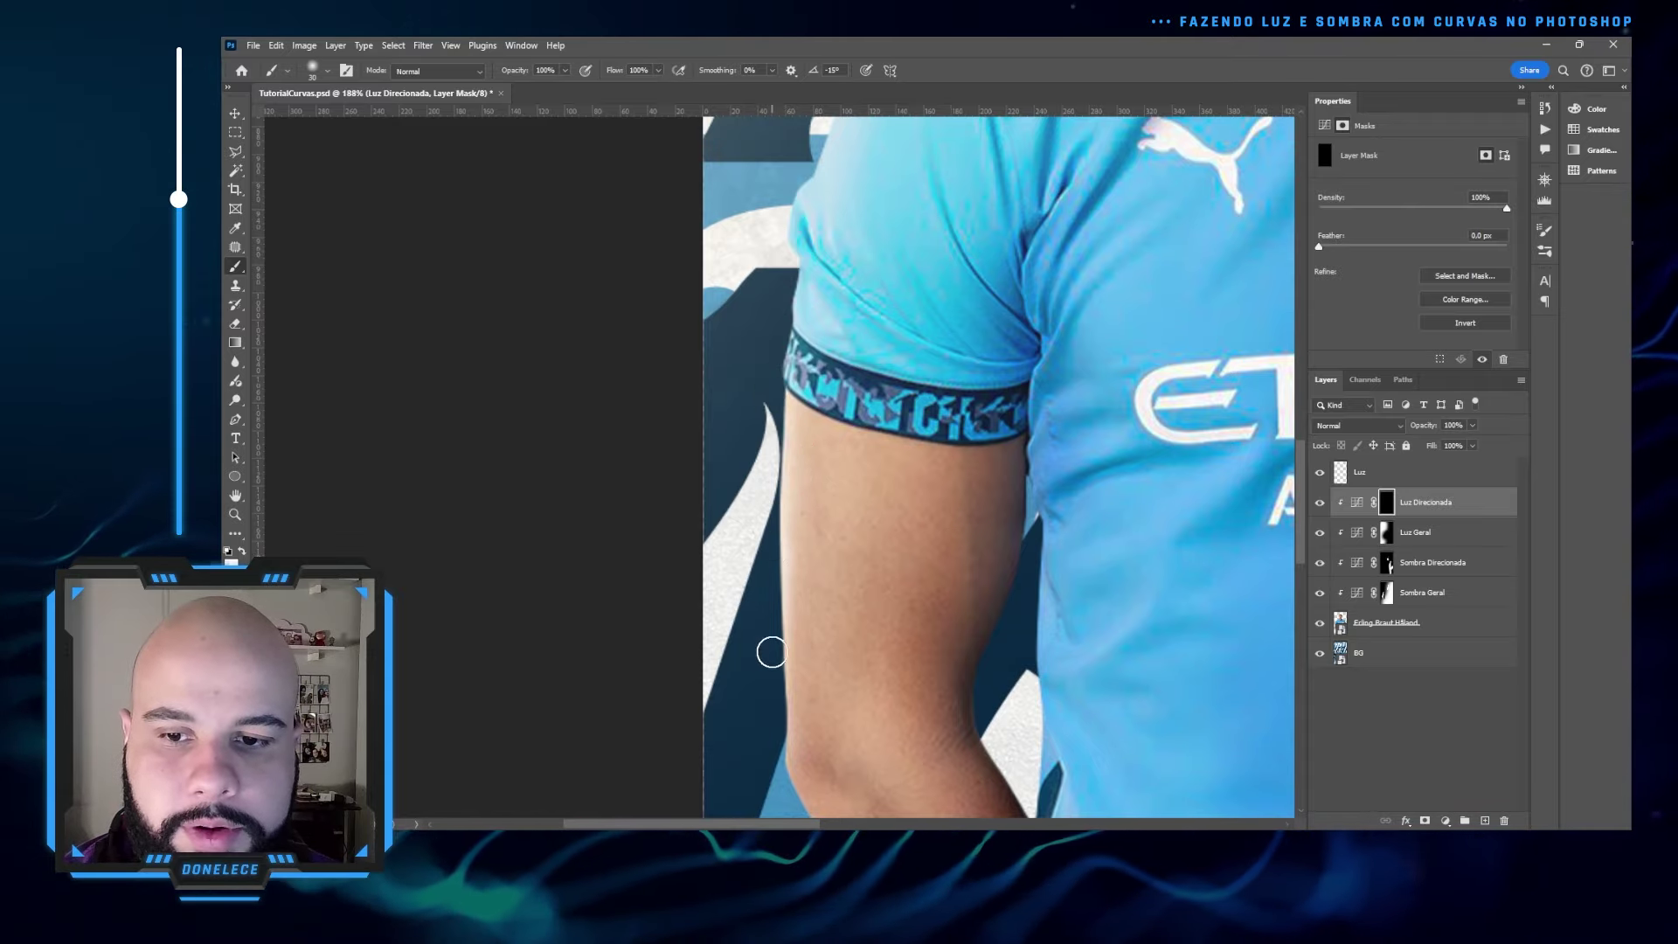
- Intensify the Luz Direcionada curve by moving its white point to about the middle of the input range, and reselect the layer's mask
left_click(1356, 502)
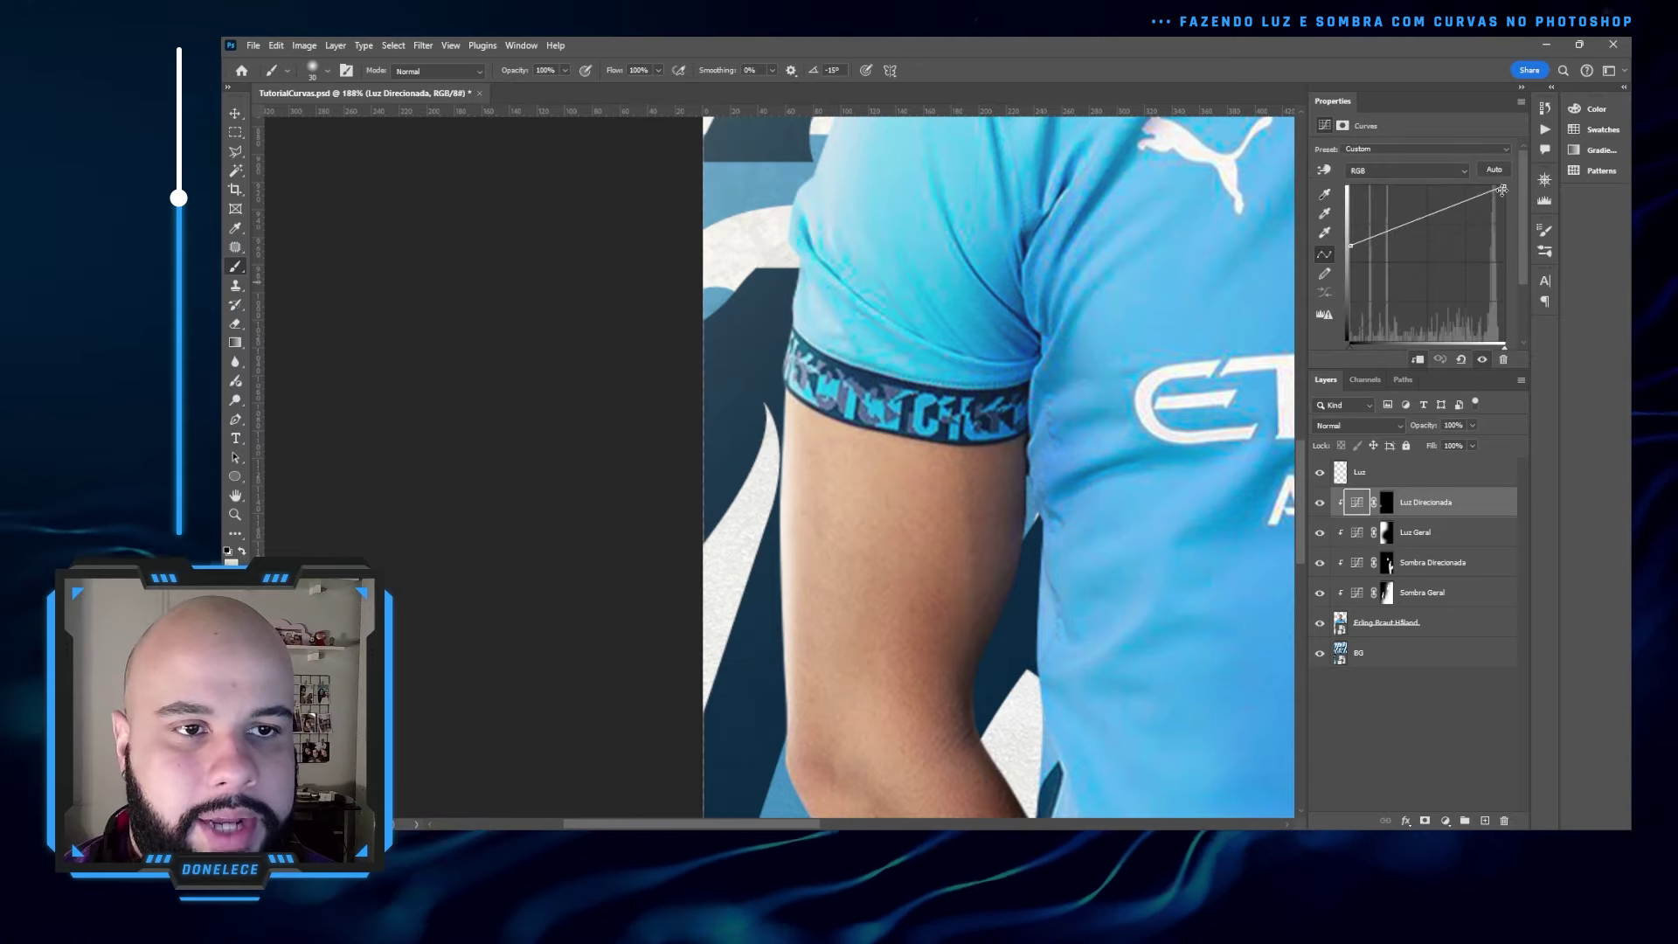
left_click_drag(1502, 186, 1427, 170)
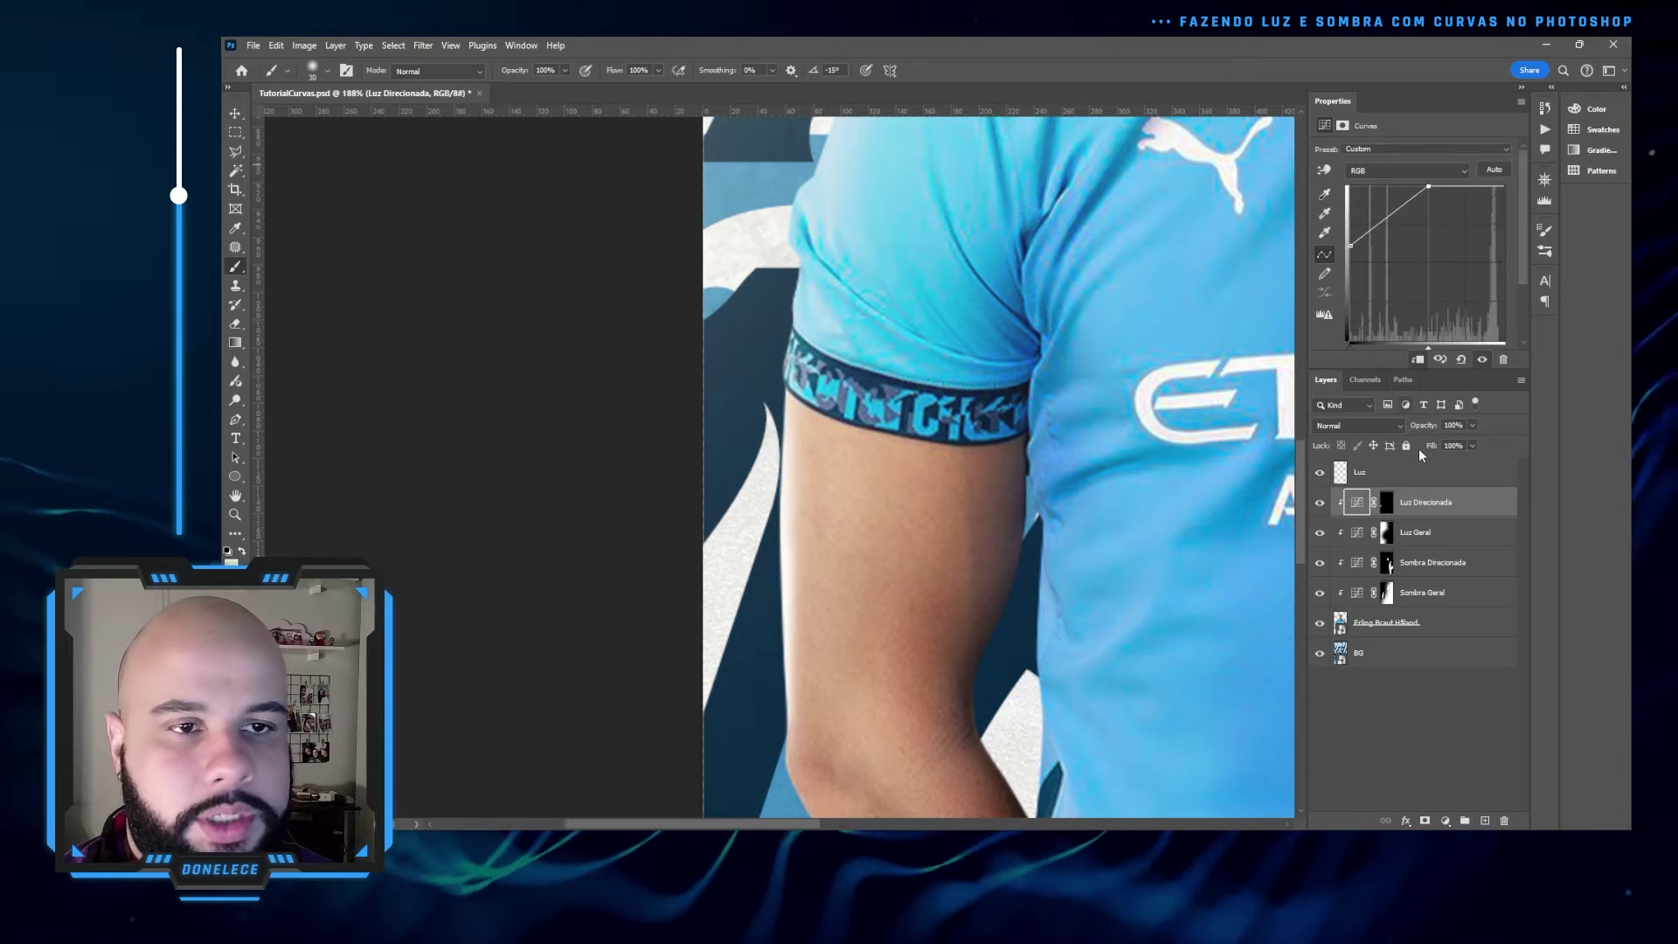
left_click(1386, 503)
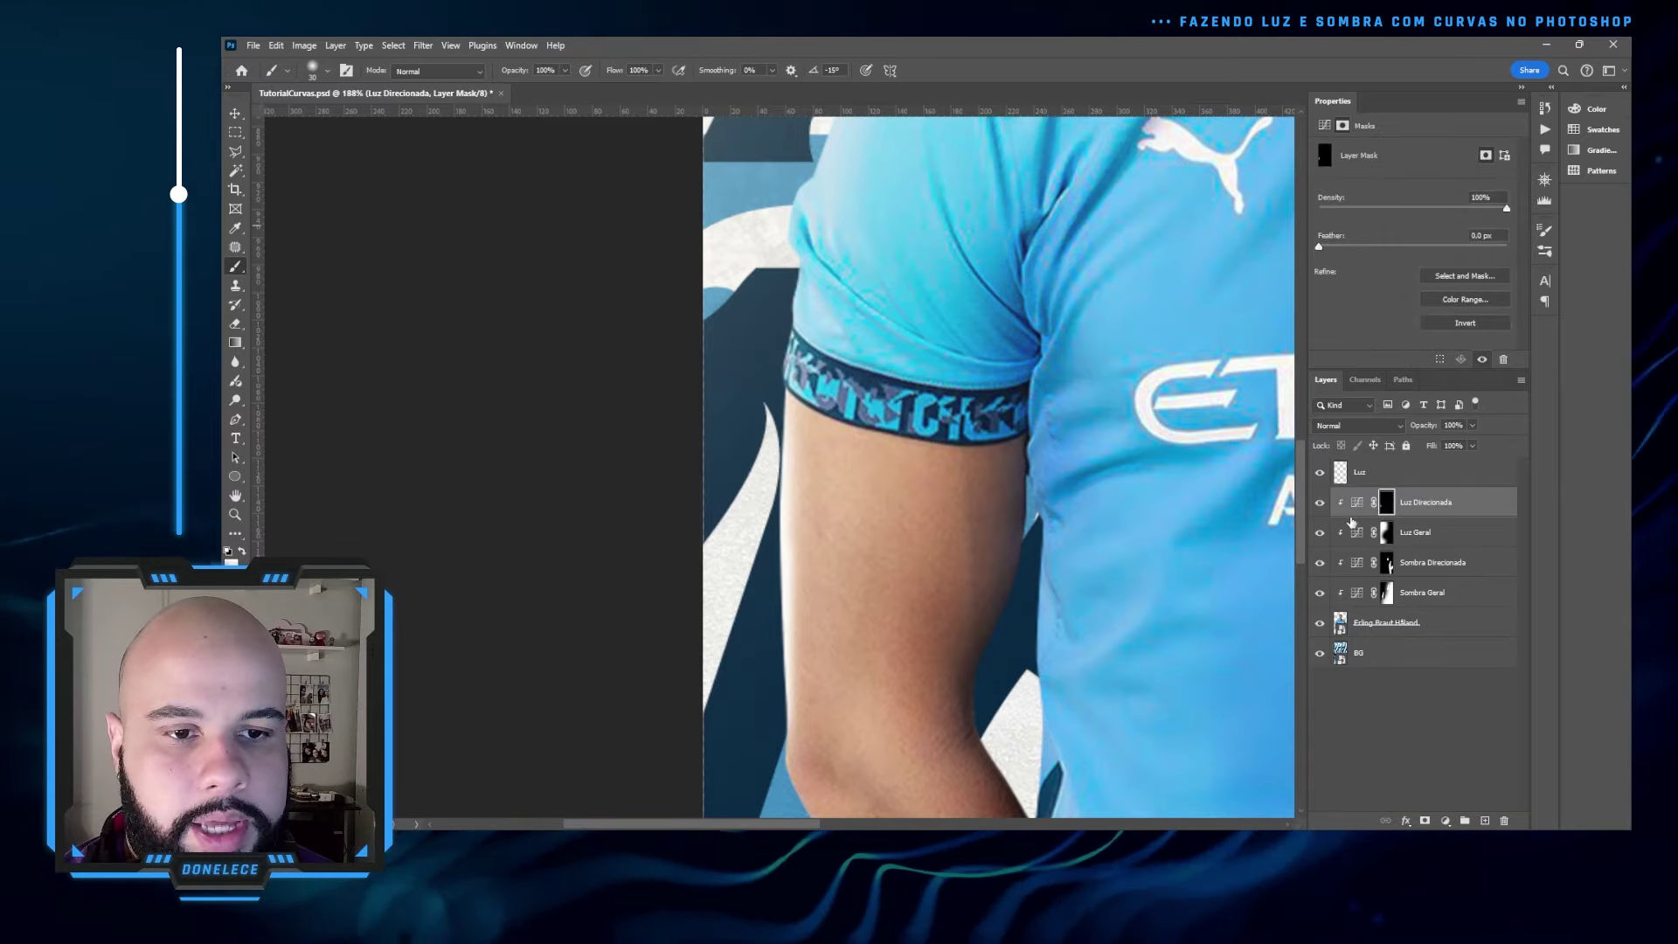
left_click(1356, 503)
left_click(1392, 503)
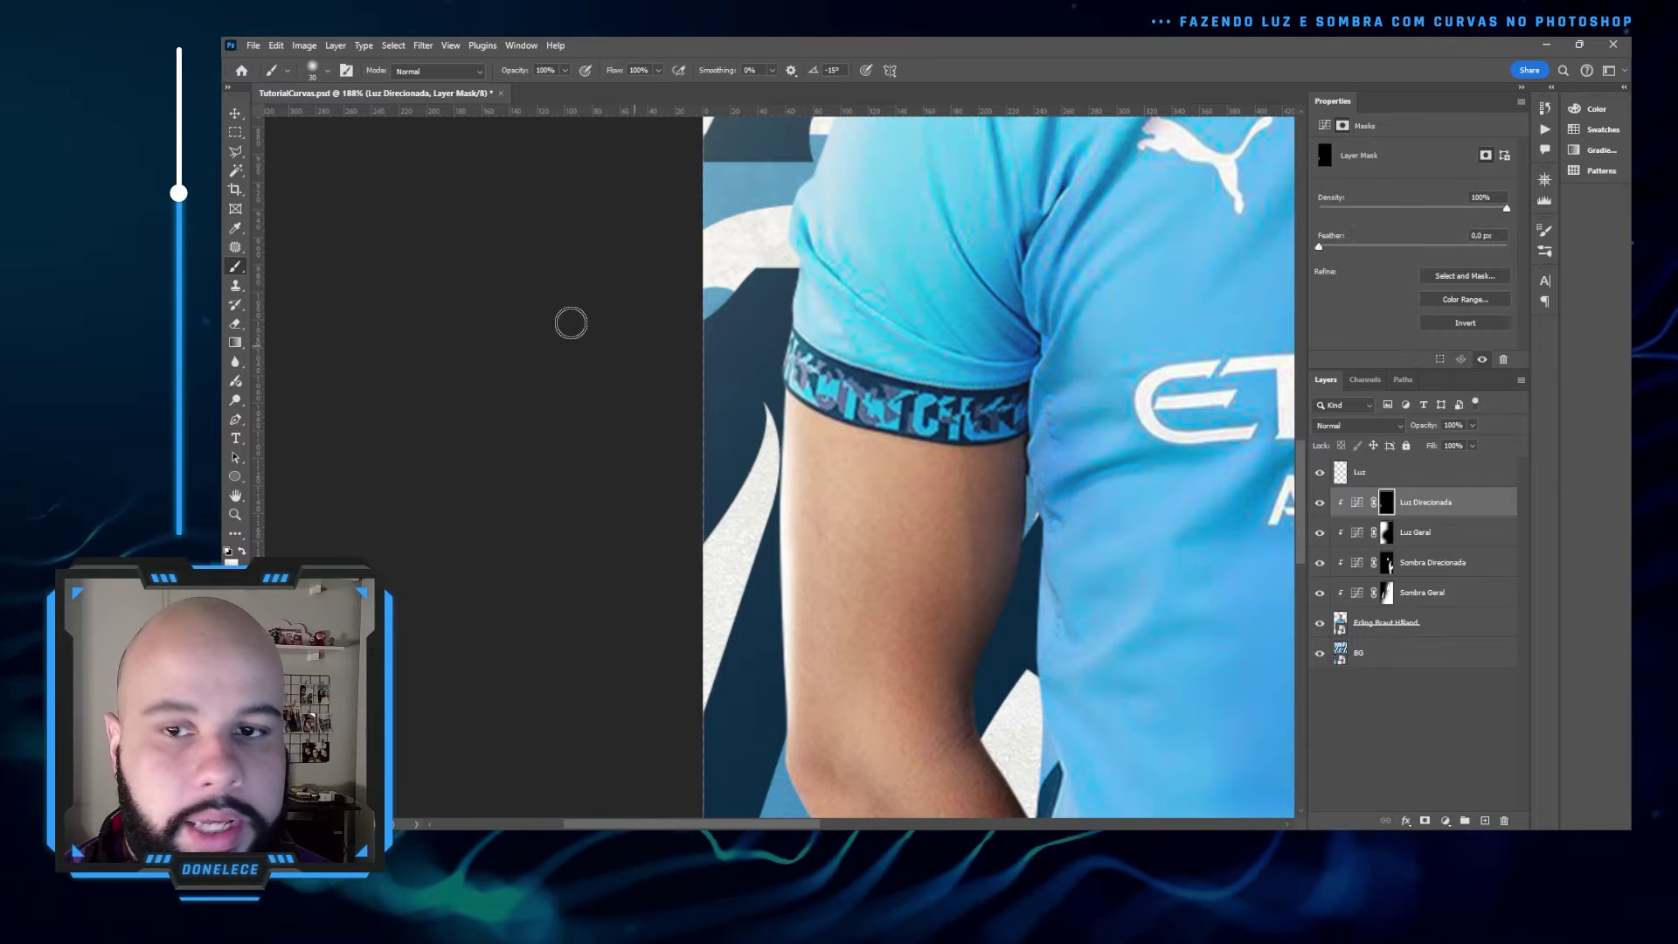
left_click_drag(1082, 202, 1070, 252)
mouse_move(1093, 374)
left_mouse_down()
mouse_move(1108, 192)
mouse_move(1098, 316)
mouse_move(1118, 204)
left_mouse_up()
key("ctrl+z")
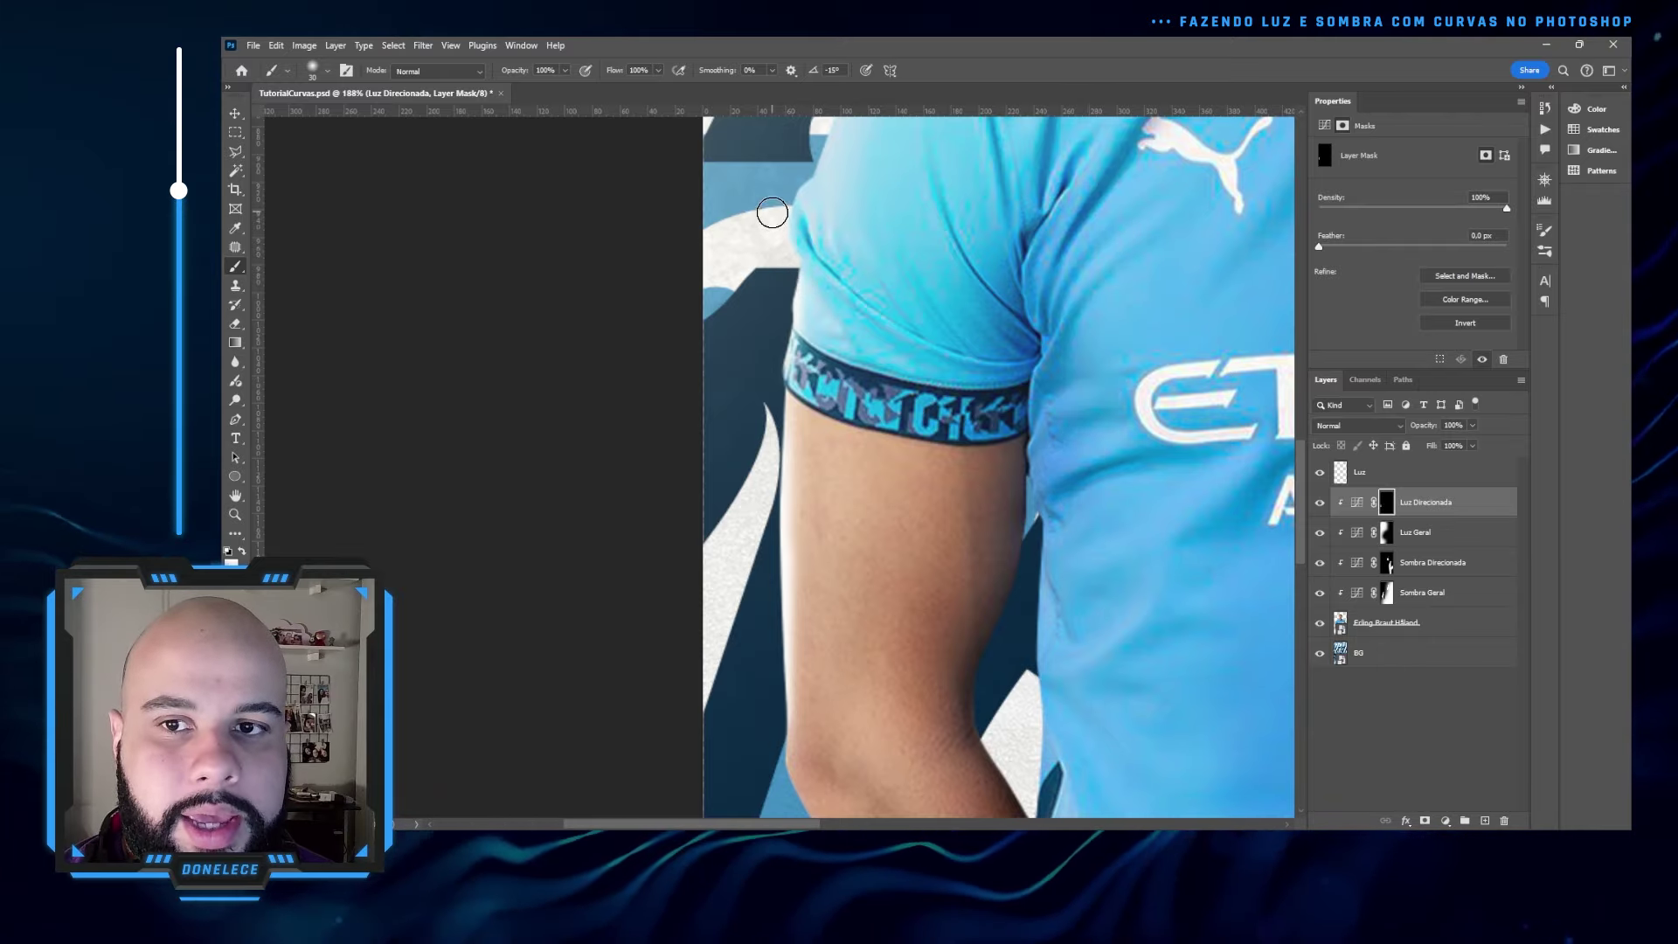
- Paint directed light on the Luz Direcionada mask along the lit edges of the shoulder, neck and face, undoing the stray shirt stroke
scroll(813, 175, "up", 3)
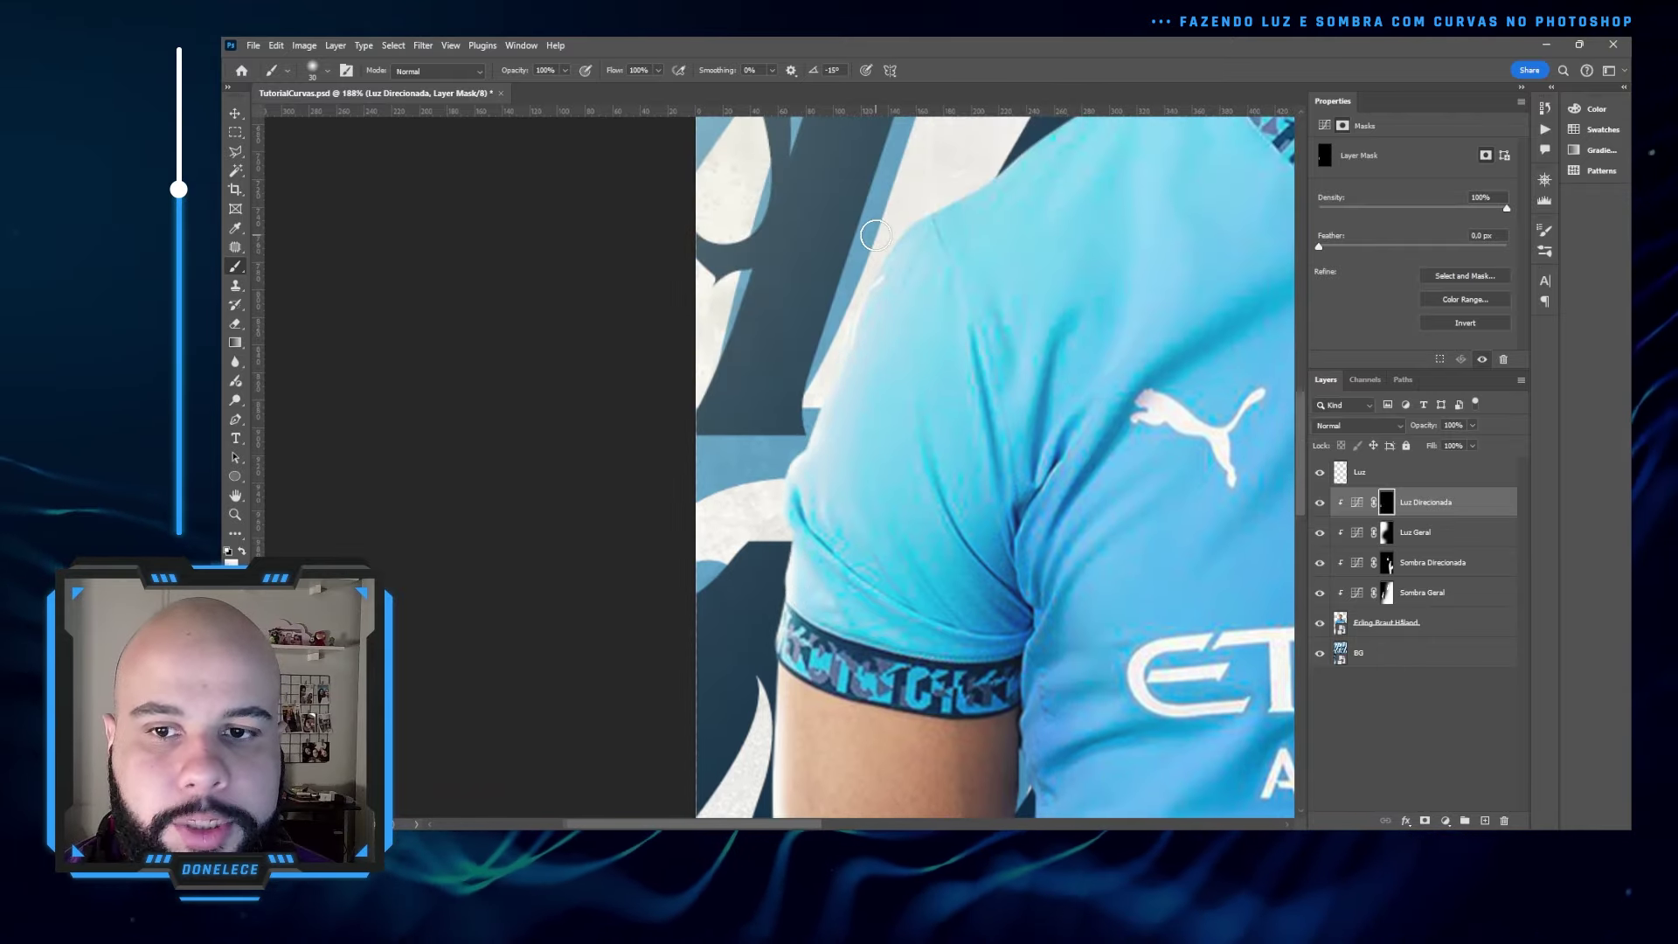
mouse_move(1005, 155)
left_mouse_down()
mouse_move(967, 252)
mouse_move(883, 355)
mouse_move(1069, 235)
left_mouse_up()
mouse_move(983, 288)
left_mouse_down()
mouse_move(1122, 210)
mouse_move(970, 386)
left_mouse_up()
left_click_drag(1041, 315, 1001, 438)
key("ctrl+z")
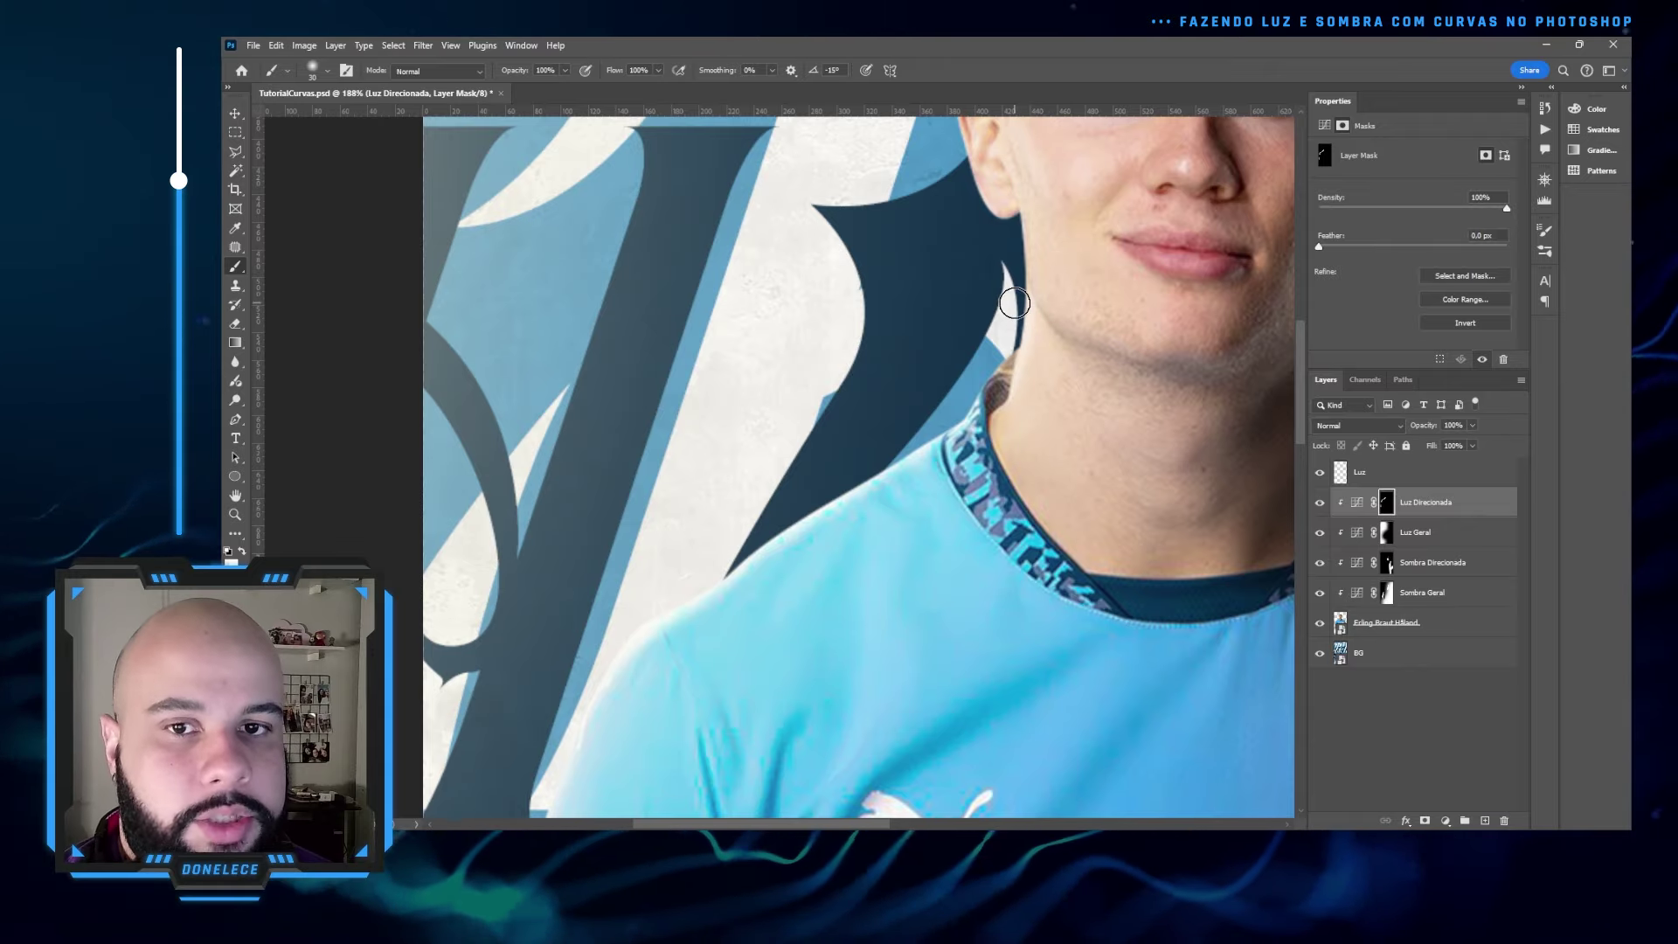
mouse_move(987, 255)
left_mouse_down()
mouse_move(975, 486)
mouse_move(957, 522)
left_mouse_up()
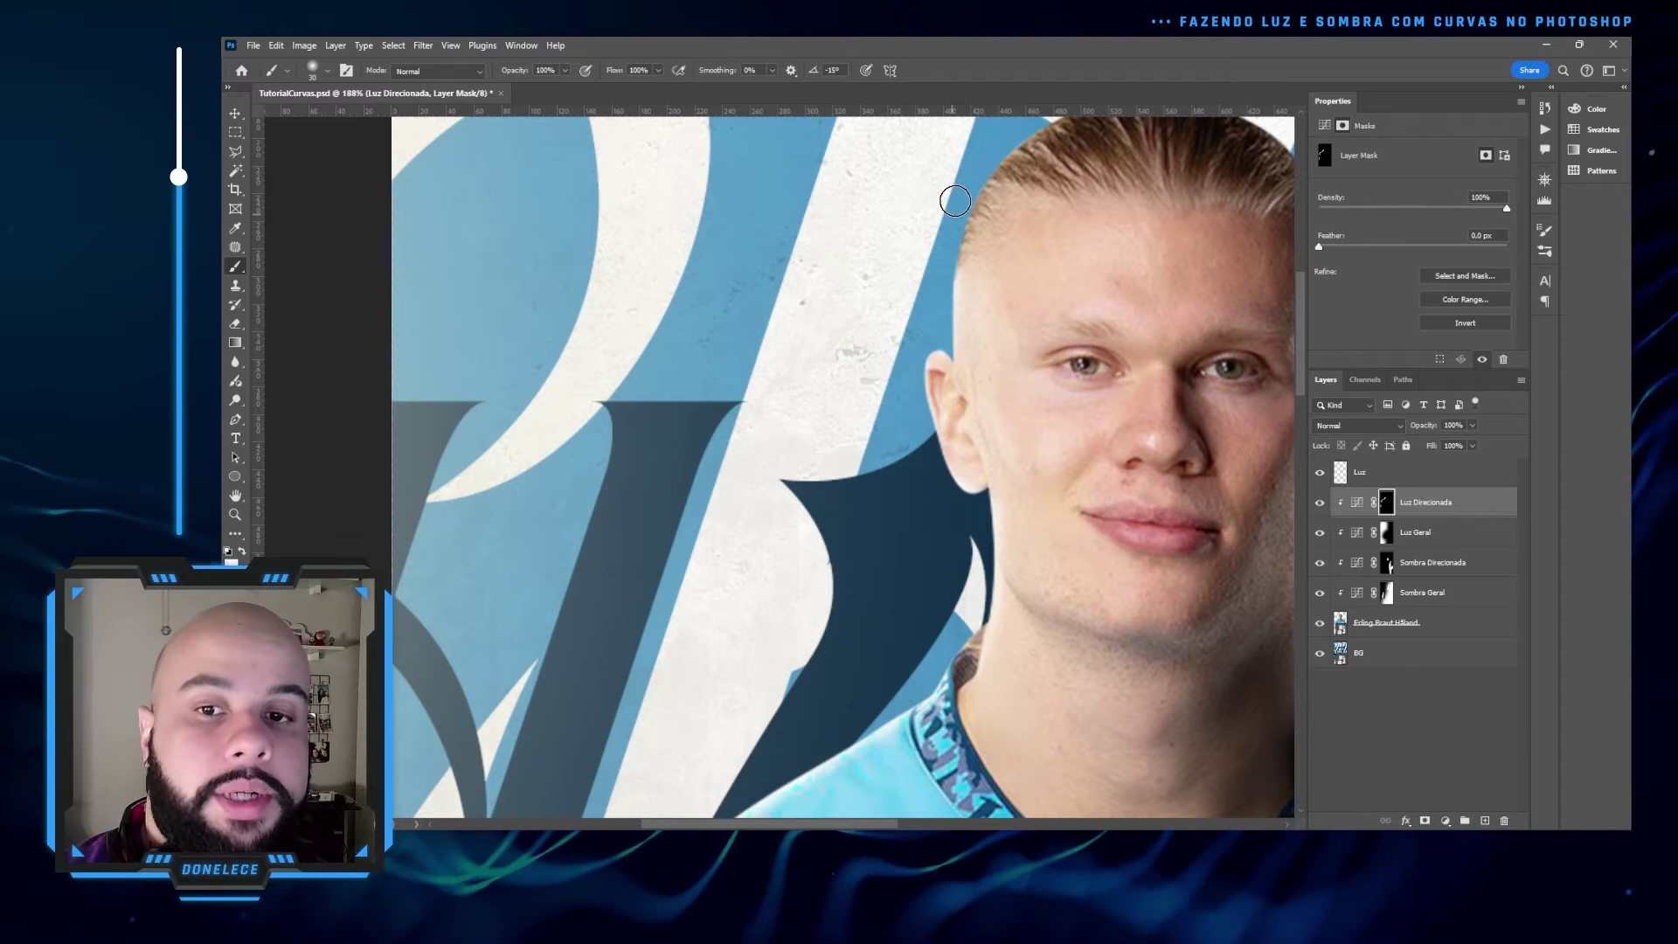
left_click_drag(950, 230, 899, 378)
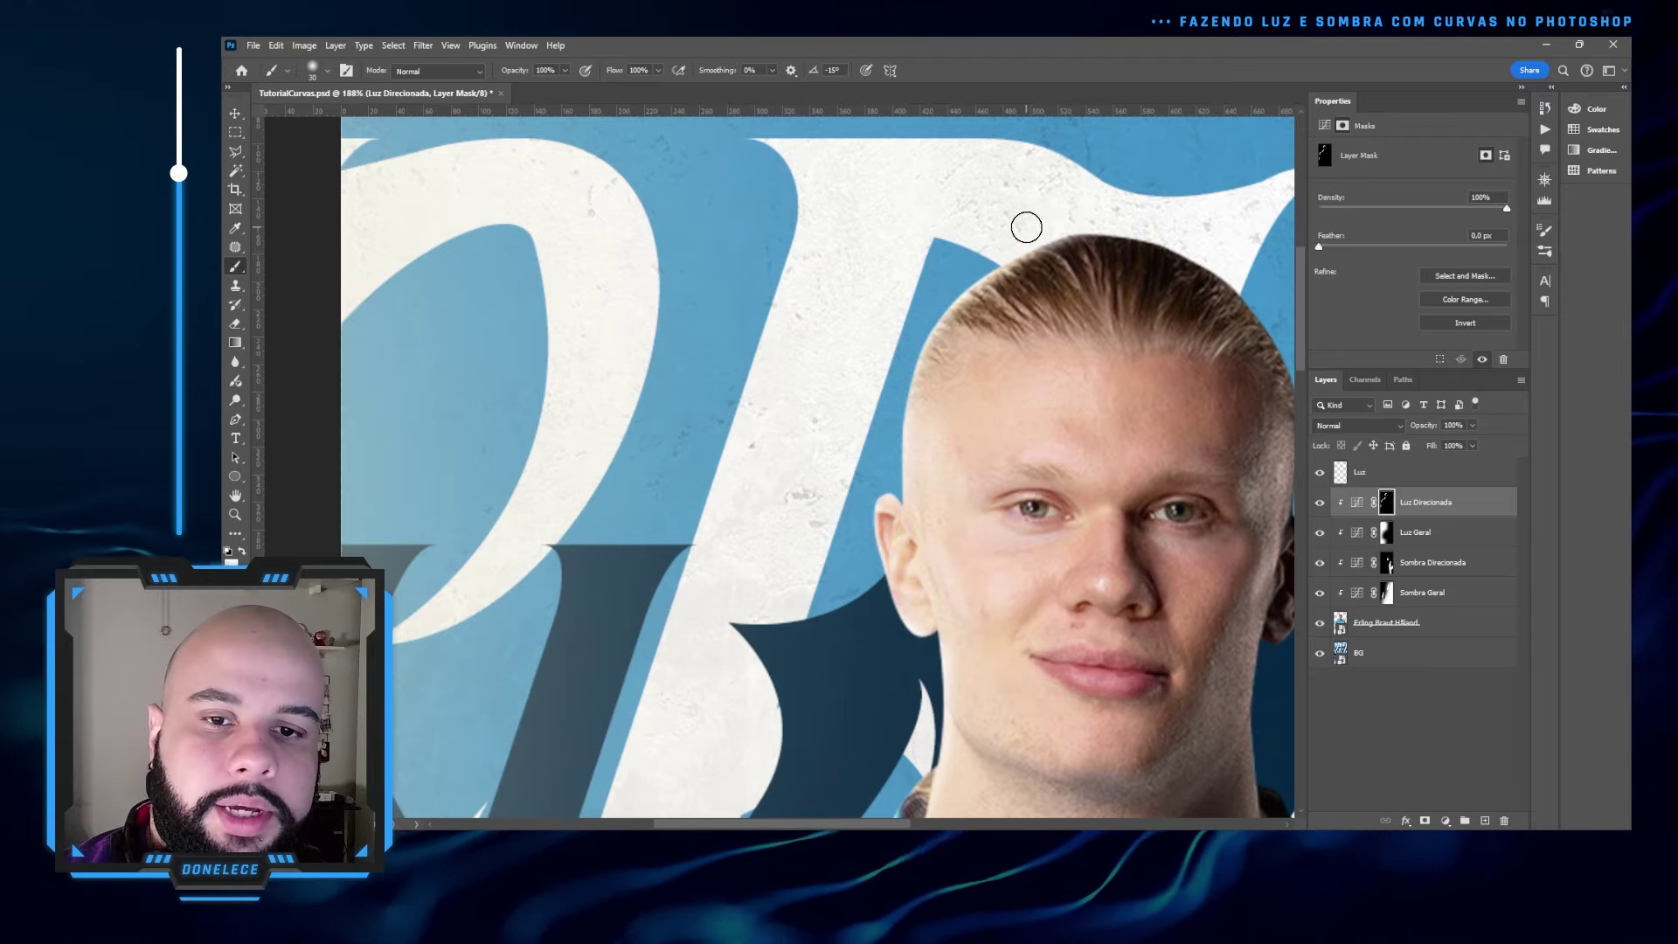
- Paint a directed highlight down the bridge of the player's nose on the Luz Direcionada mask and check it from farther away
scroll(1083, 471, "up", 2)
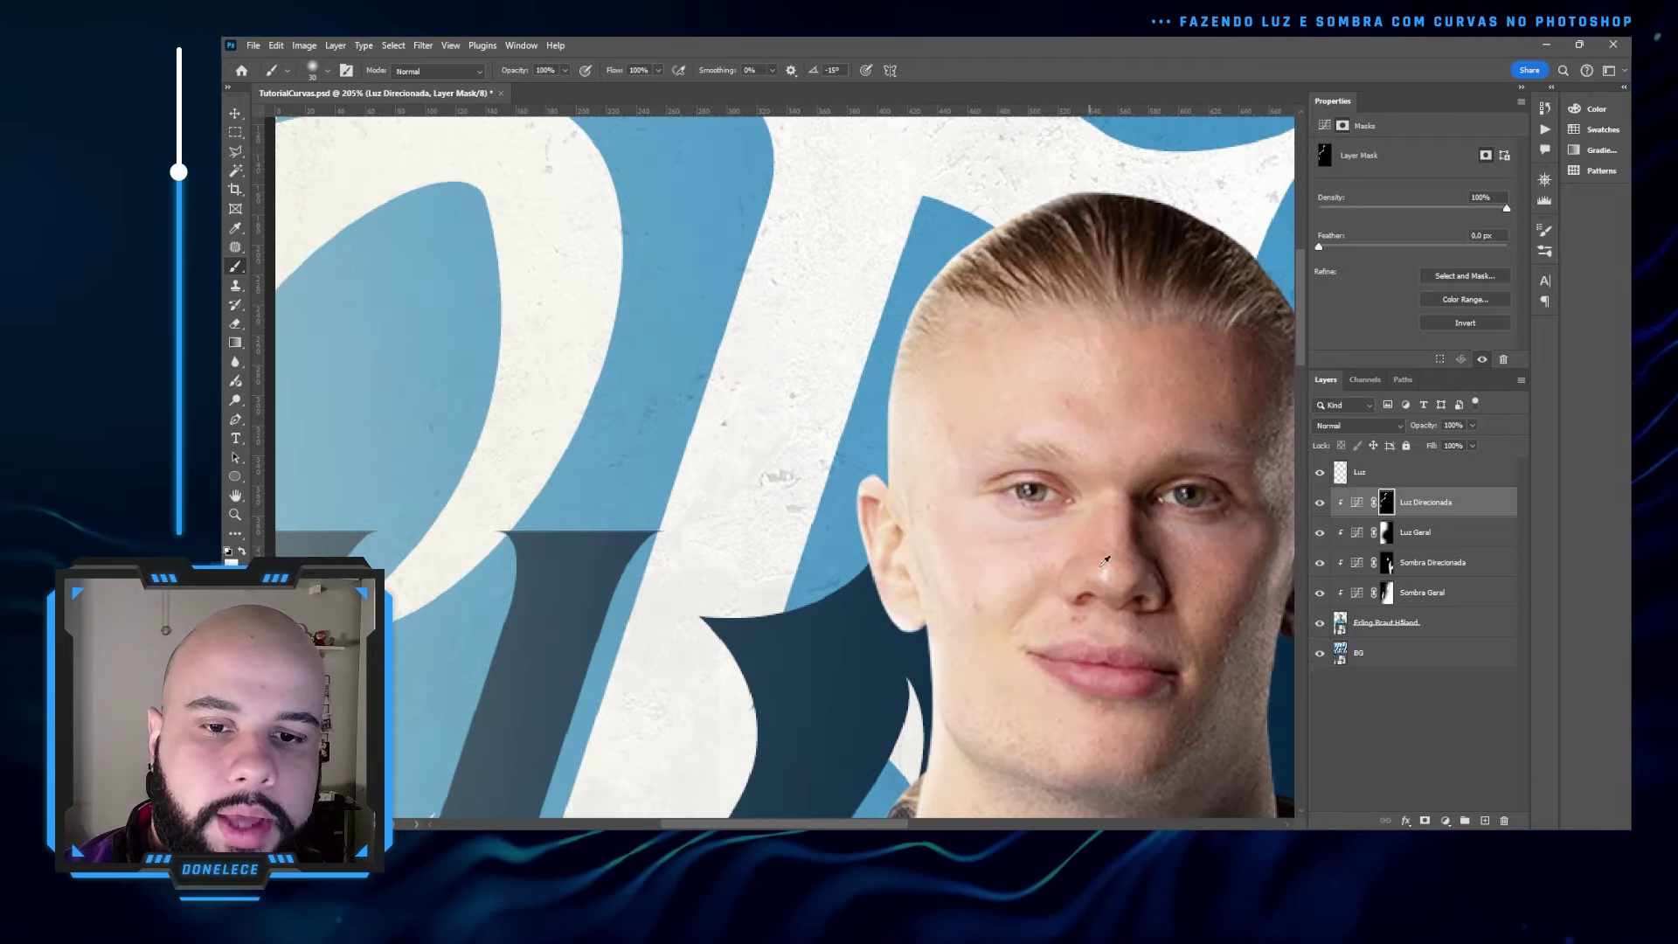
scroll(1104, 560, "up", 2)
mouse_move(1118, 504)
left_mouse_down()
mouse_move(1112, 605)
mouse_move(1138, 487)
mouse_move(1125, 613)
mouse_move(1140, 518)
mouse_move(1121, 611)
mouse_move(1125, 595)
mouse_move(1084, 583)
mouse_move(1070, 615)
mouse_move(1107, 588)
left_mouse_up()
key("x")
key("x")
scroll(1084, 612, "down", 6)
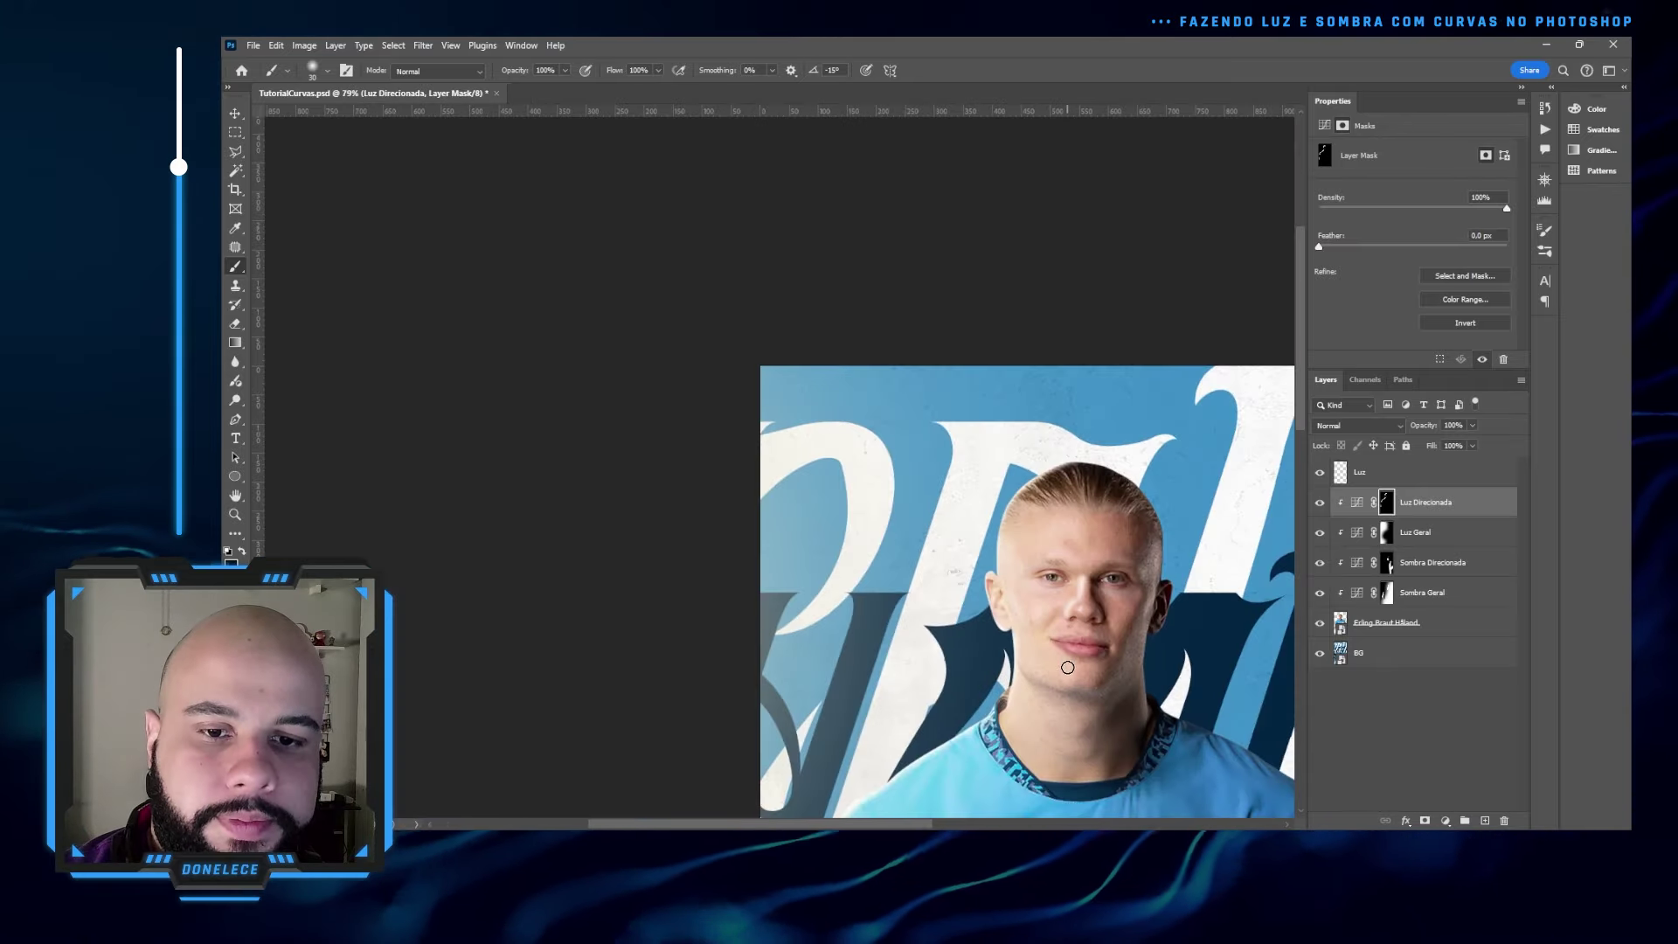
- Inspect the directed light on the player's whole figure and face, and enlarge the brush size to 70
left_click_drag(1067, 669, 895, 314)
scroll(896, 315, "down", 1)
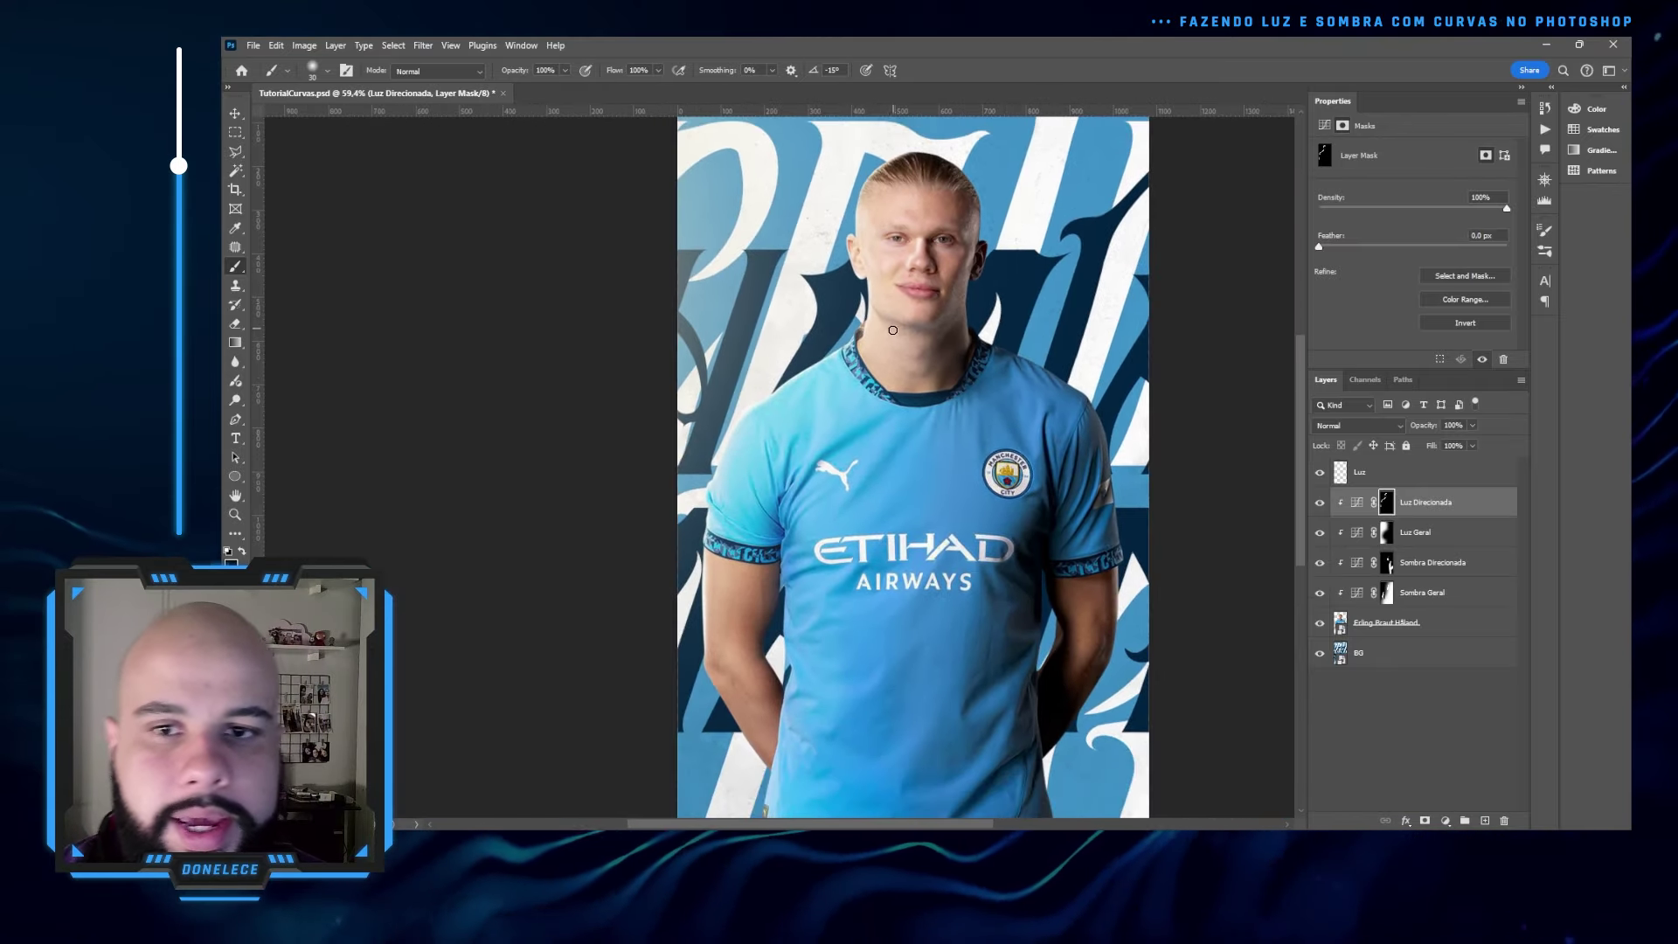
scroll(897, 306, "up", 11)
left_click_drag(909, 214, 873, 344)
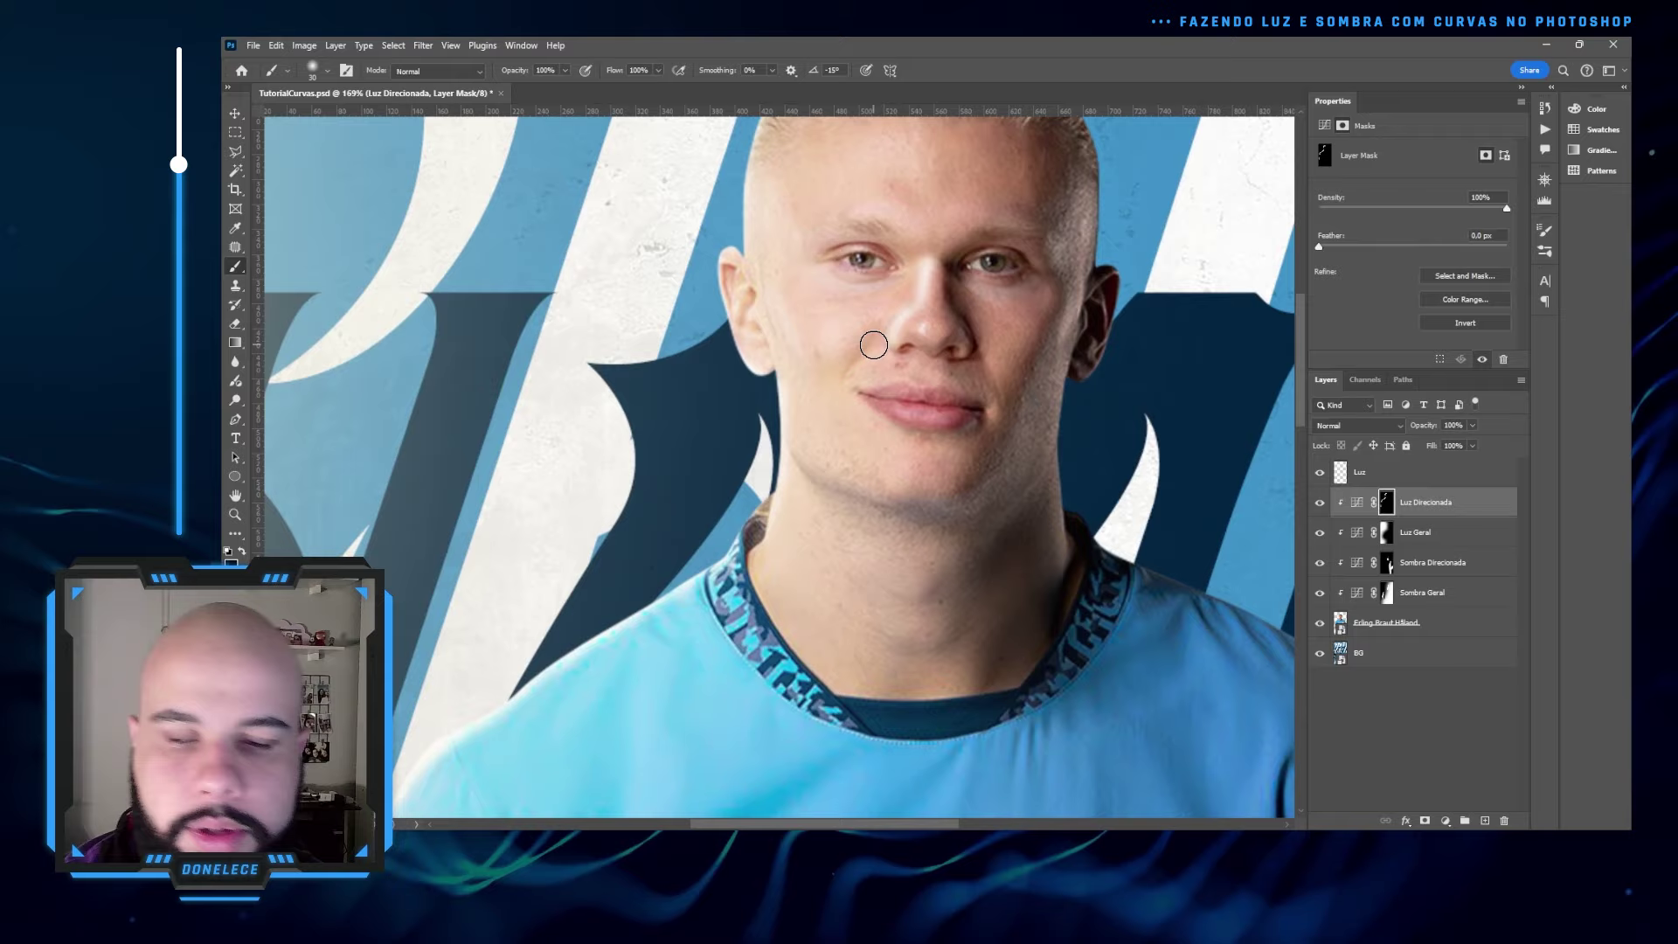
key("bracketleft")
key("bracketright")
key("bracketright")
key("bracketright")
key("bracketright")
key("bracketright")
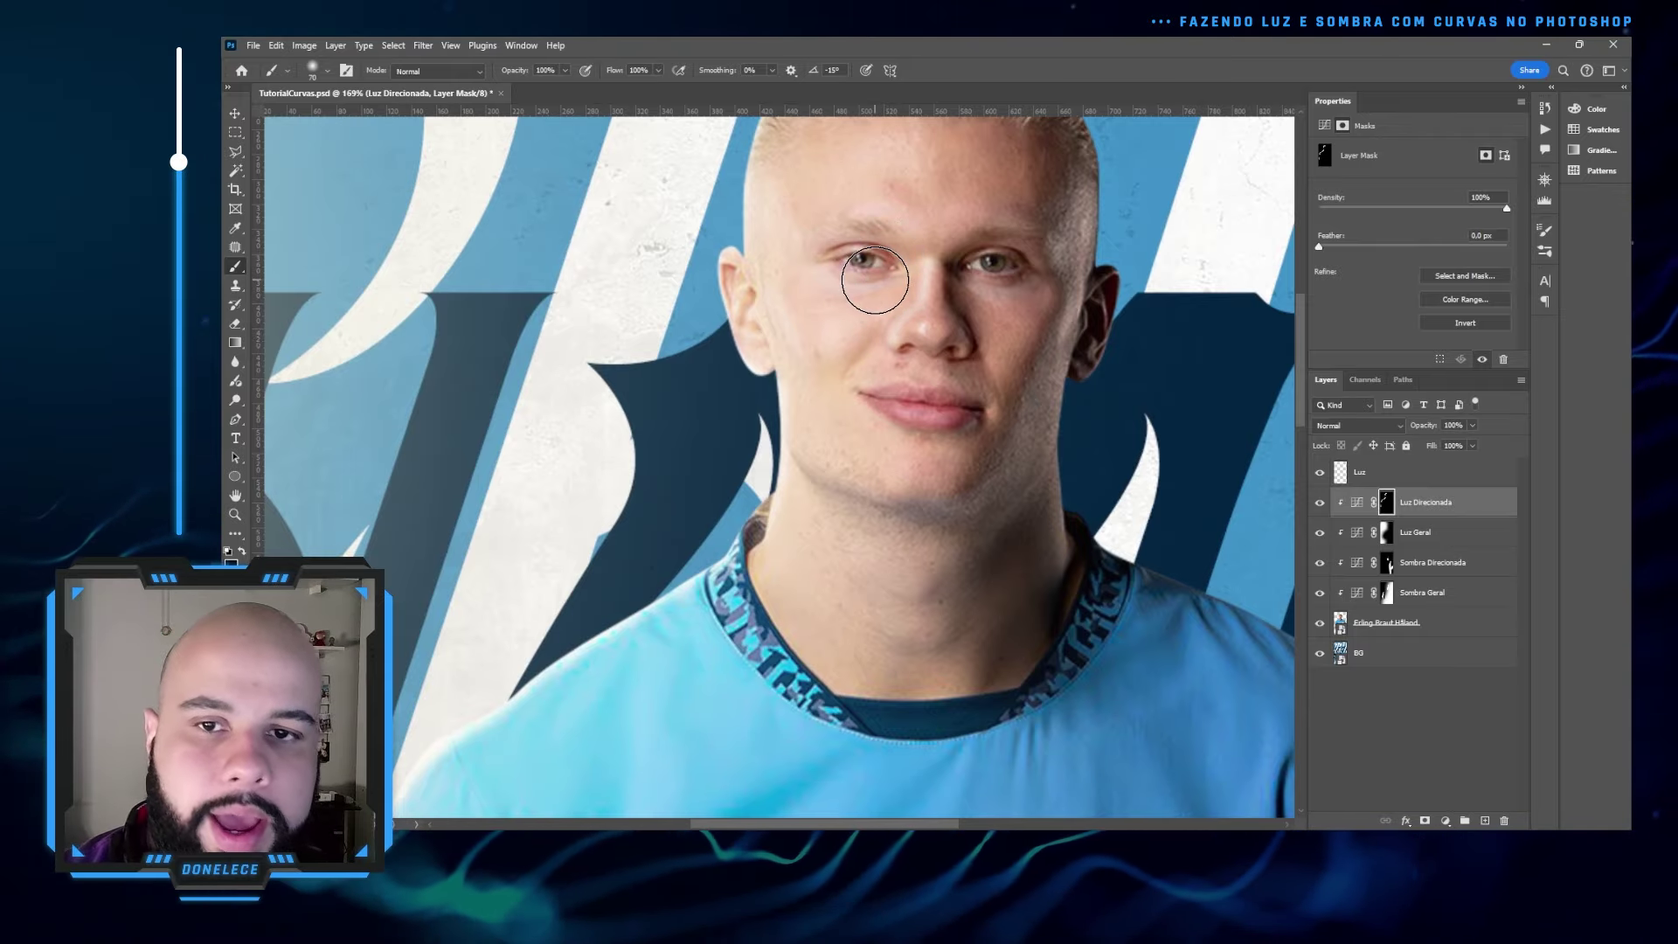
- Hide and restore the four clipped Curves layers together to compare the full poster before and after the lighting
scroll(903, 333, "down", 5)
scroll(902, 333, "down", 1)
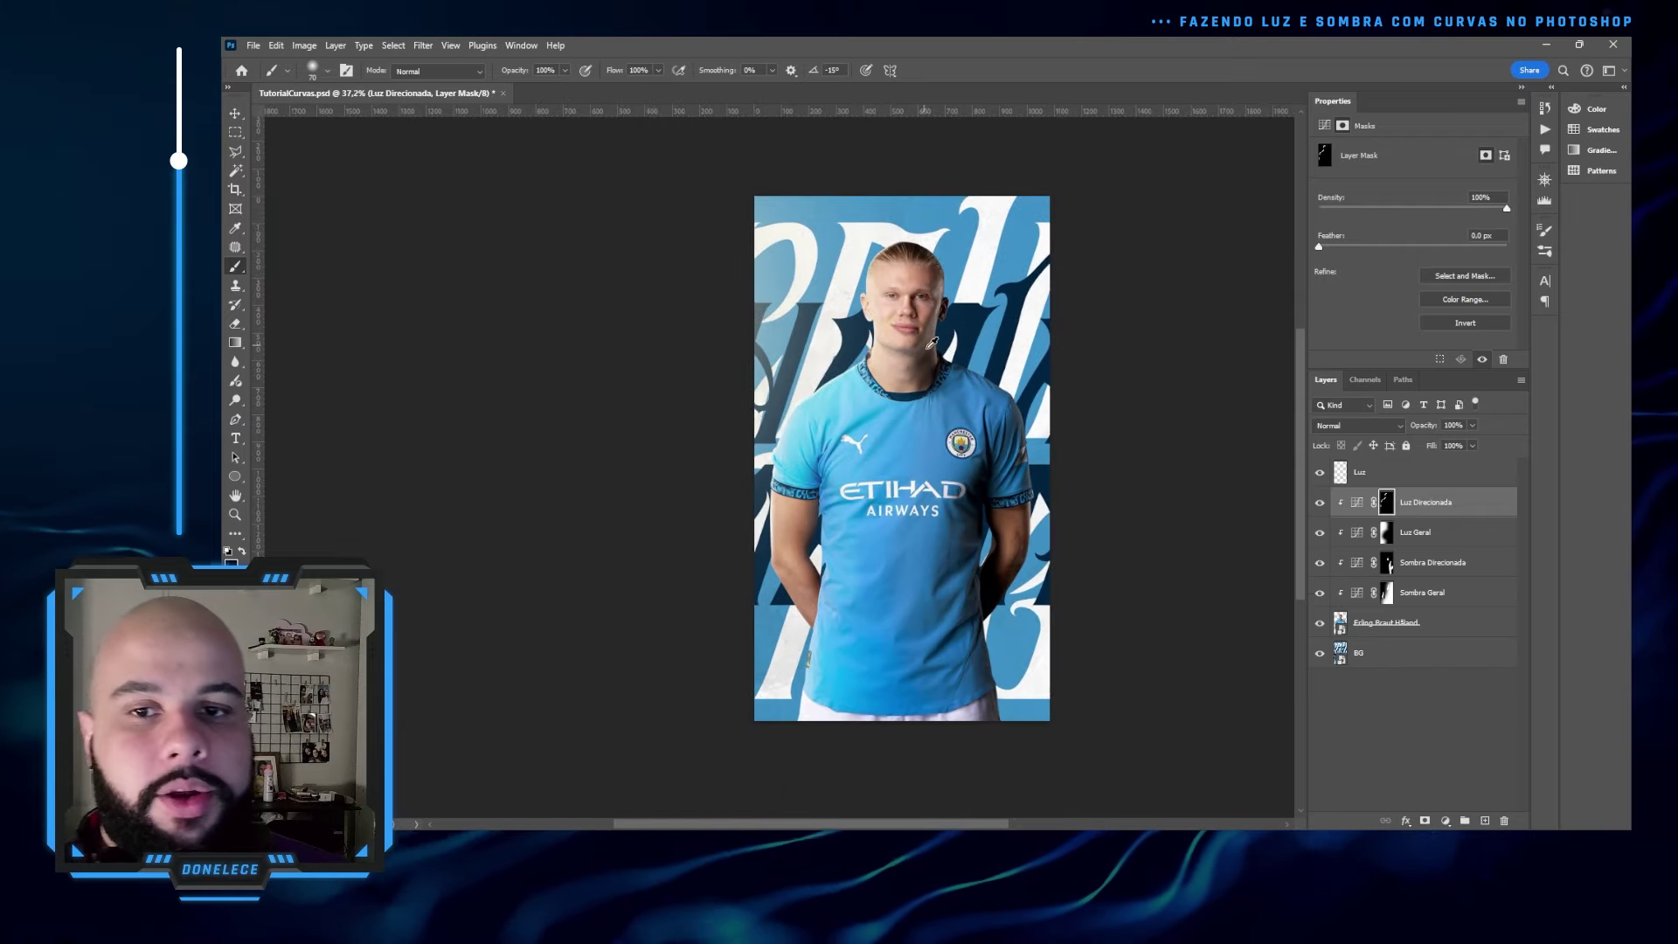
left_click_drag(1319, 564, 1313, 594)
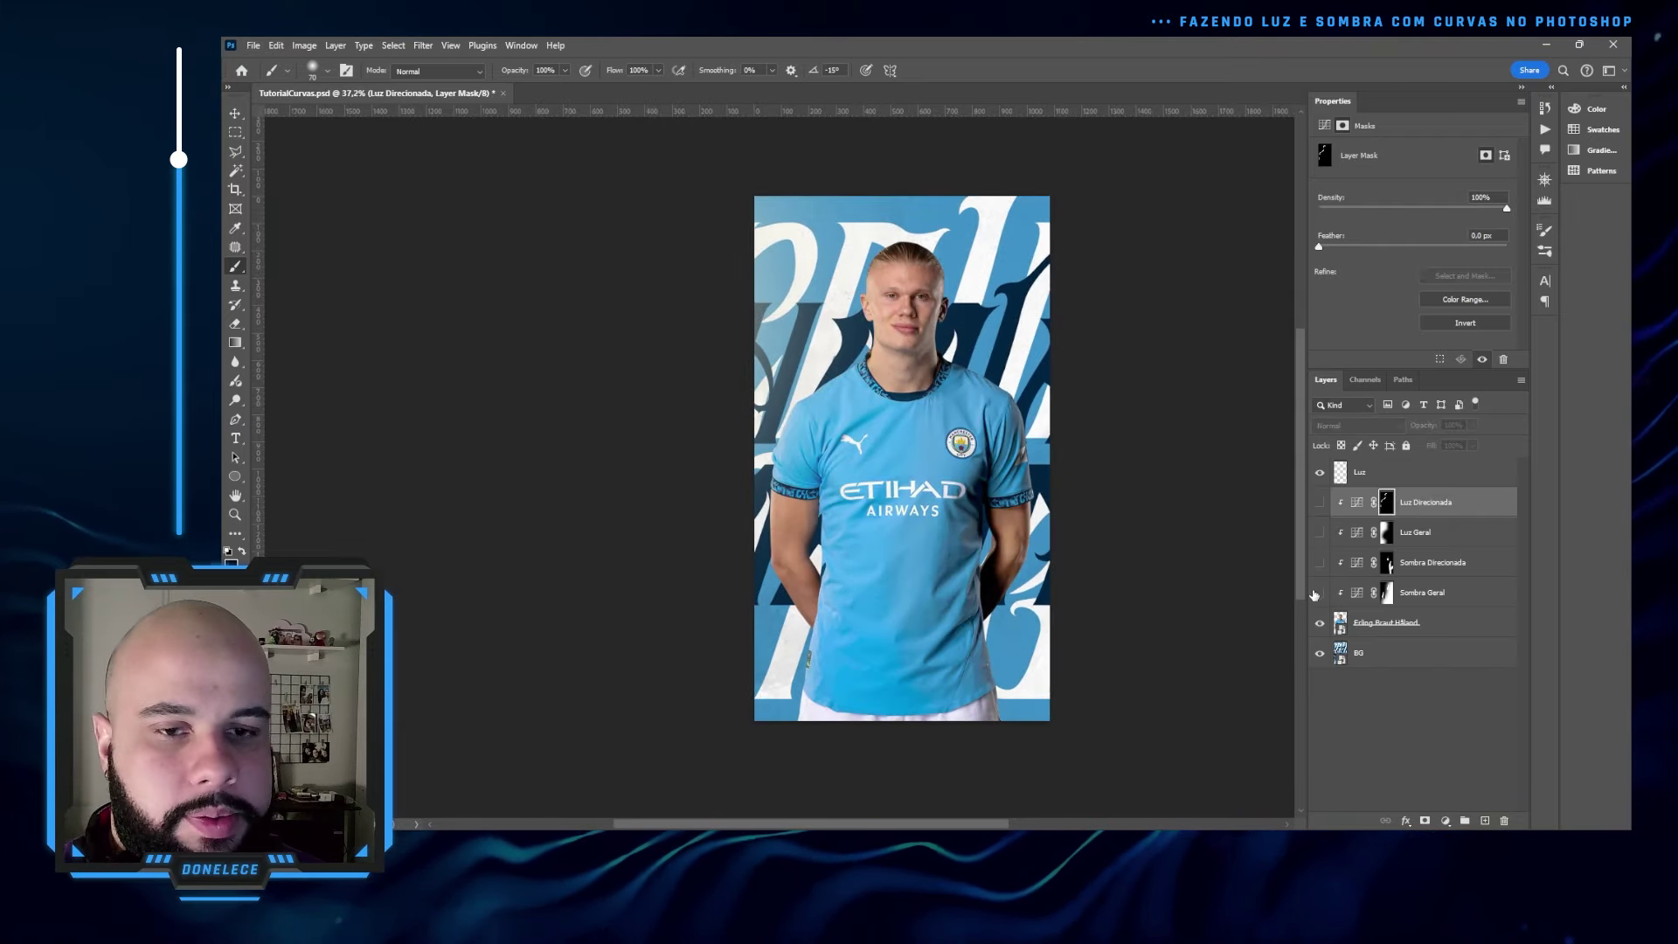
left_click(1319, 503)
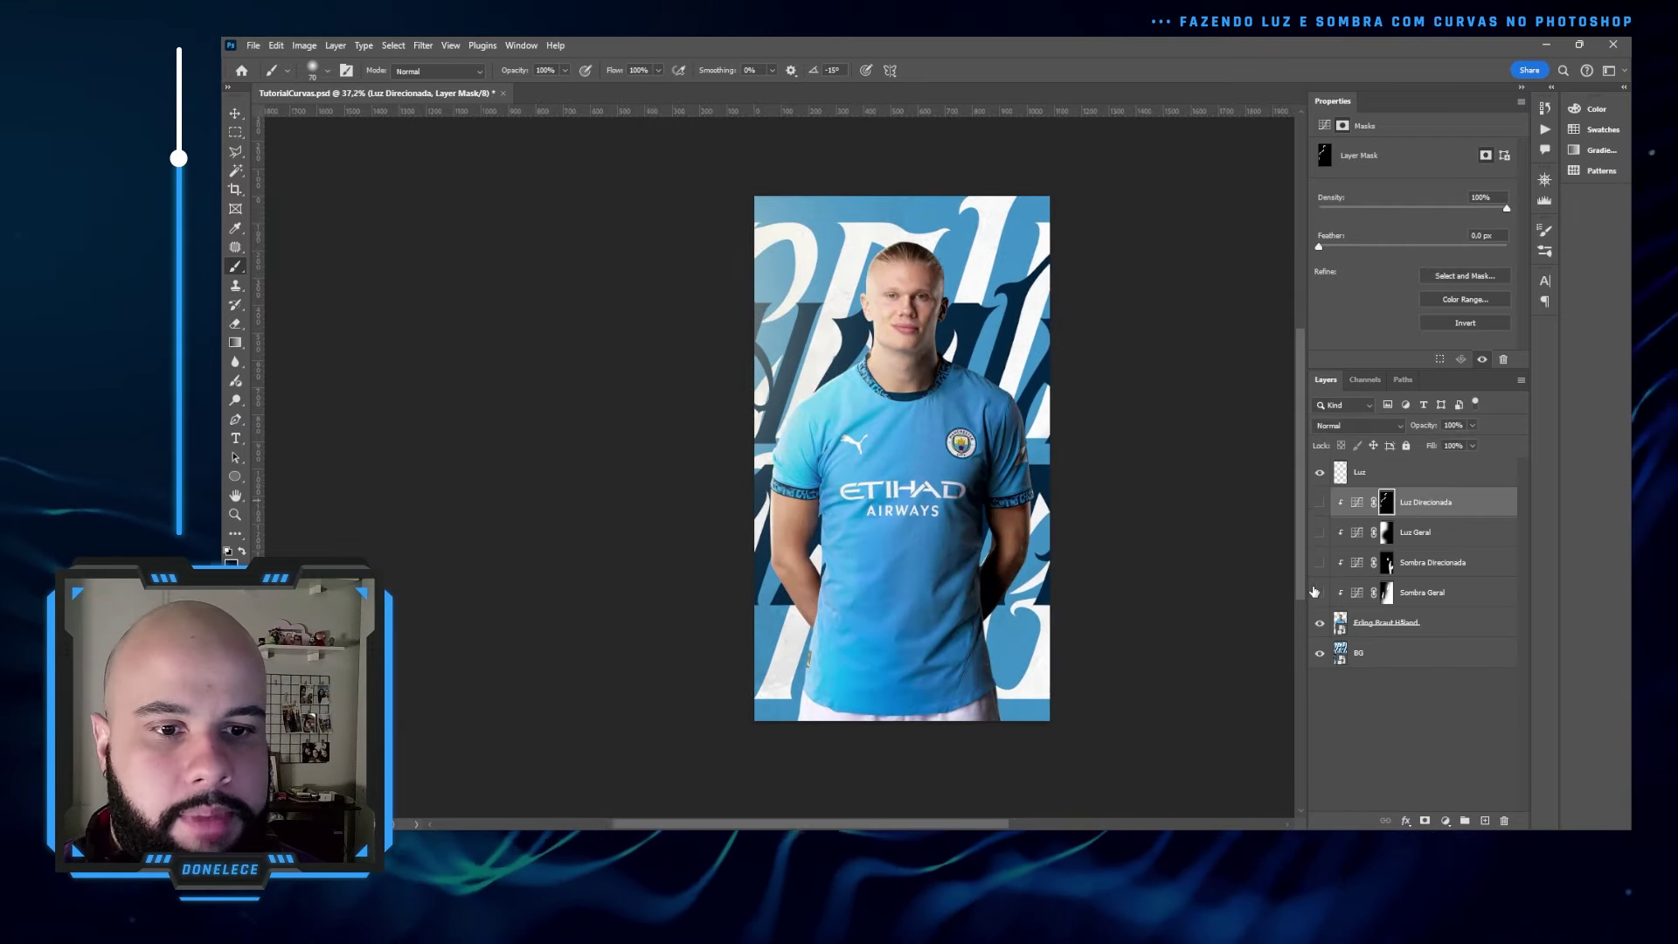
left_click_drag(1315, 593, 1317, 504)
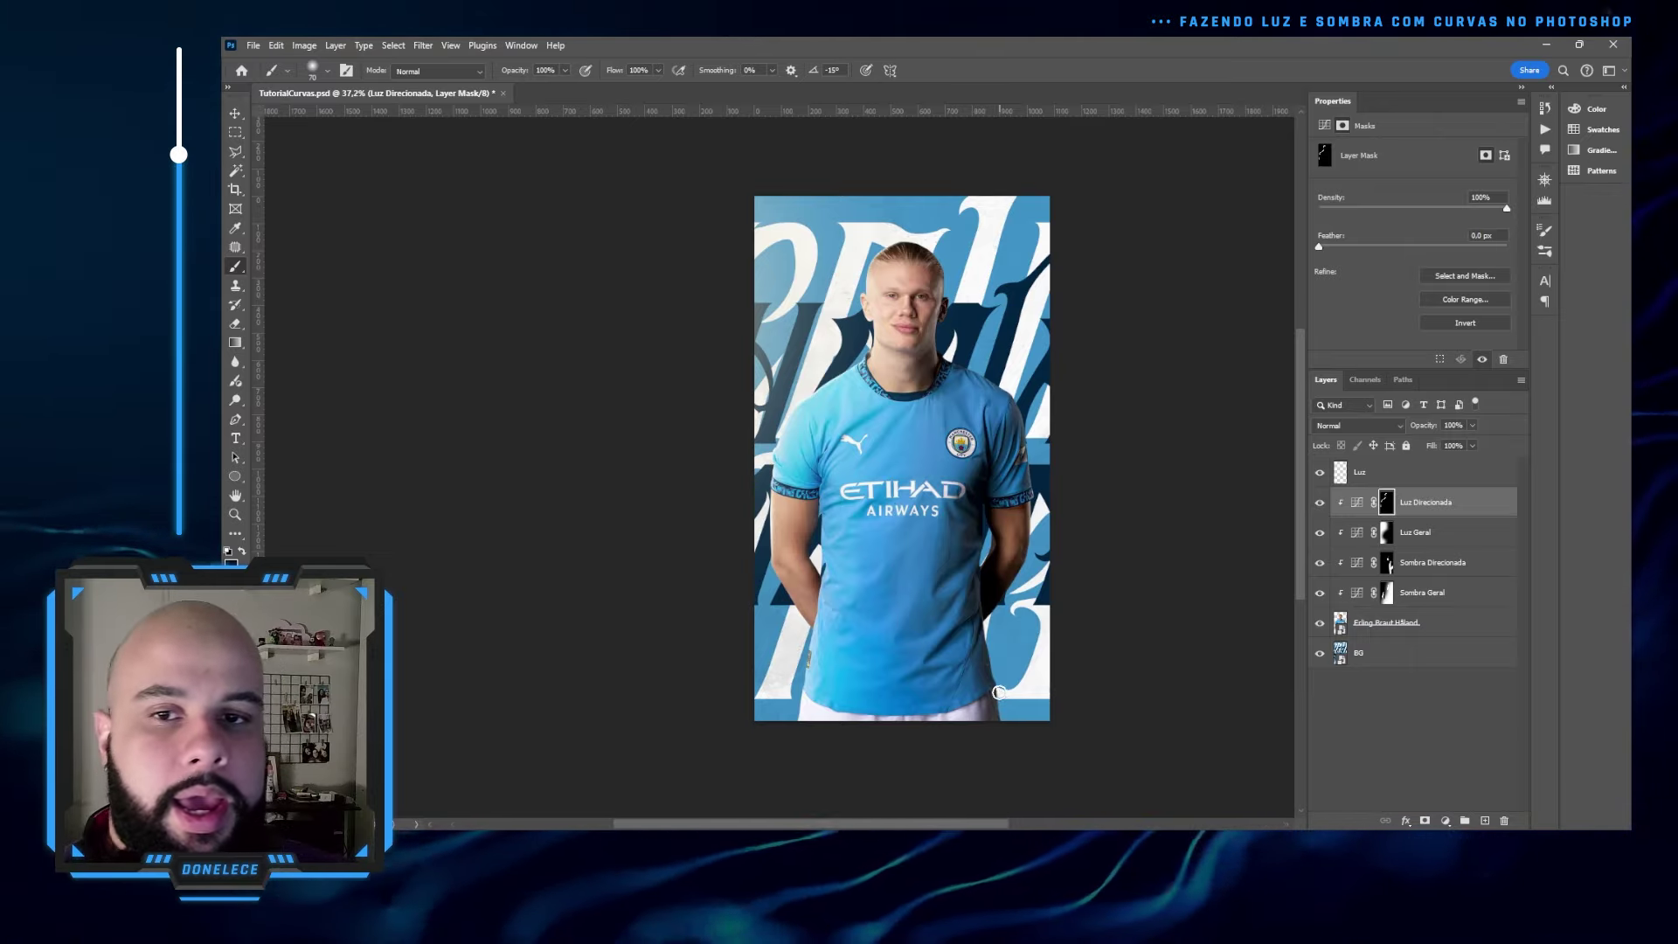
- Add a Drop Shadow effect to the player cutout layer with its opacity raised to 74%
double_click(1474, 628)
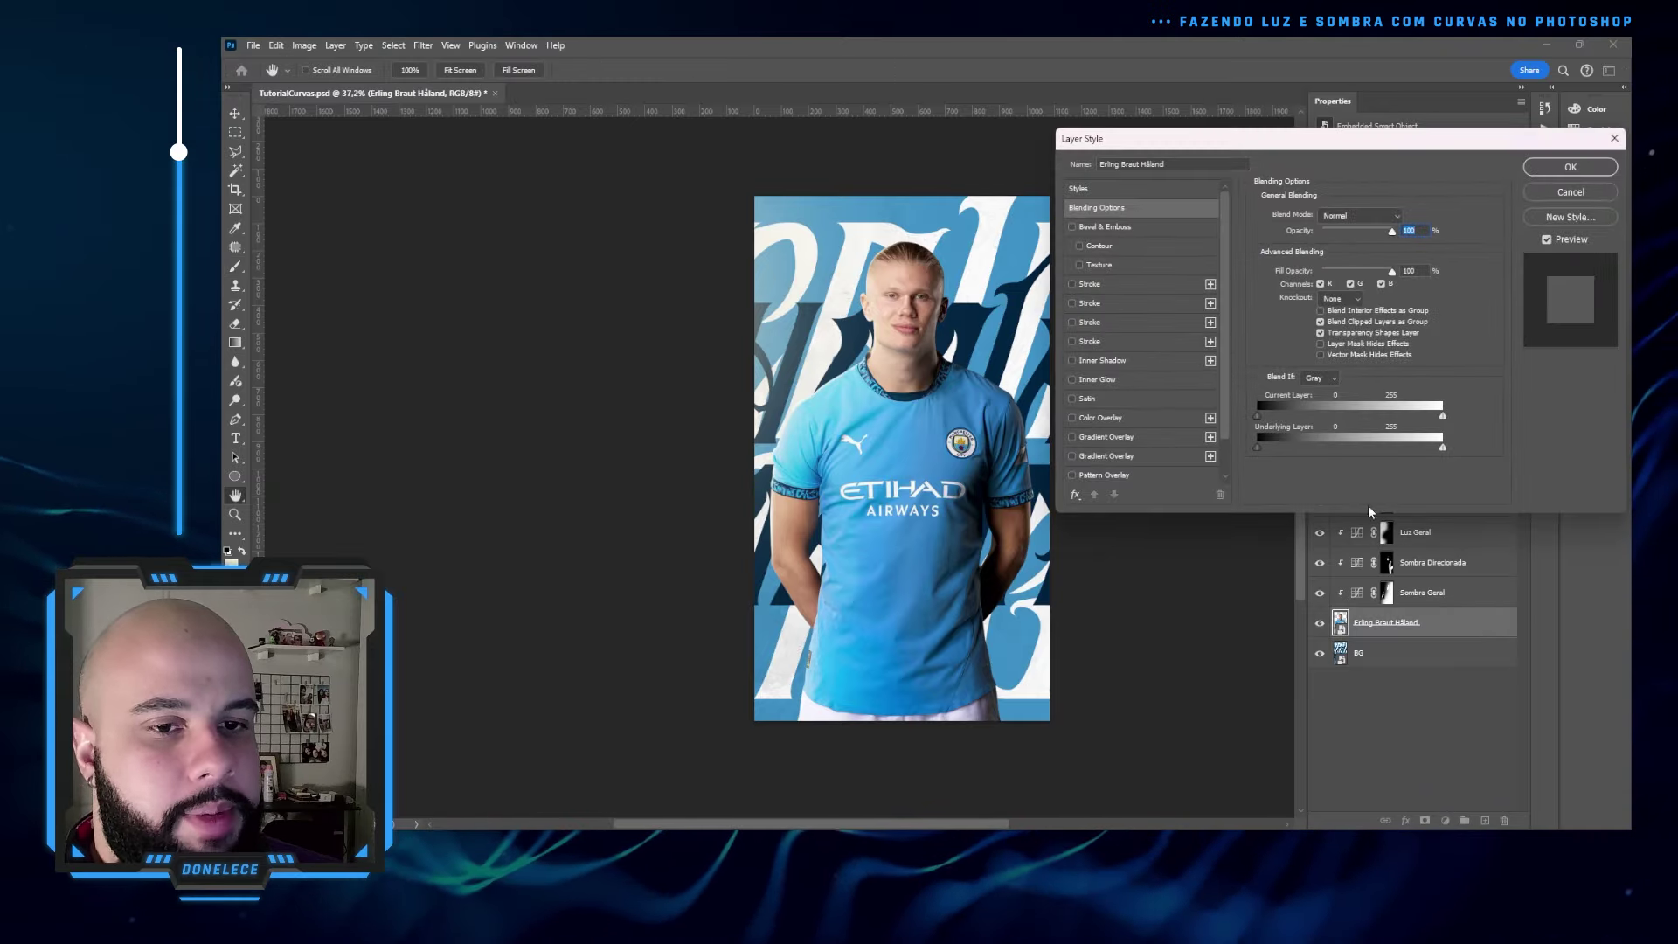
scroll(1133, 463, "down", 2)
left_click(1114, 476)
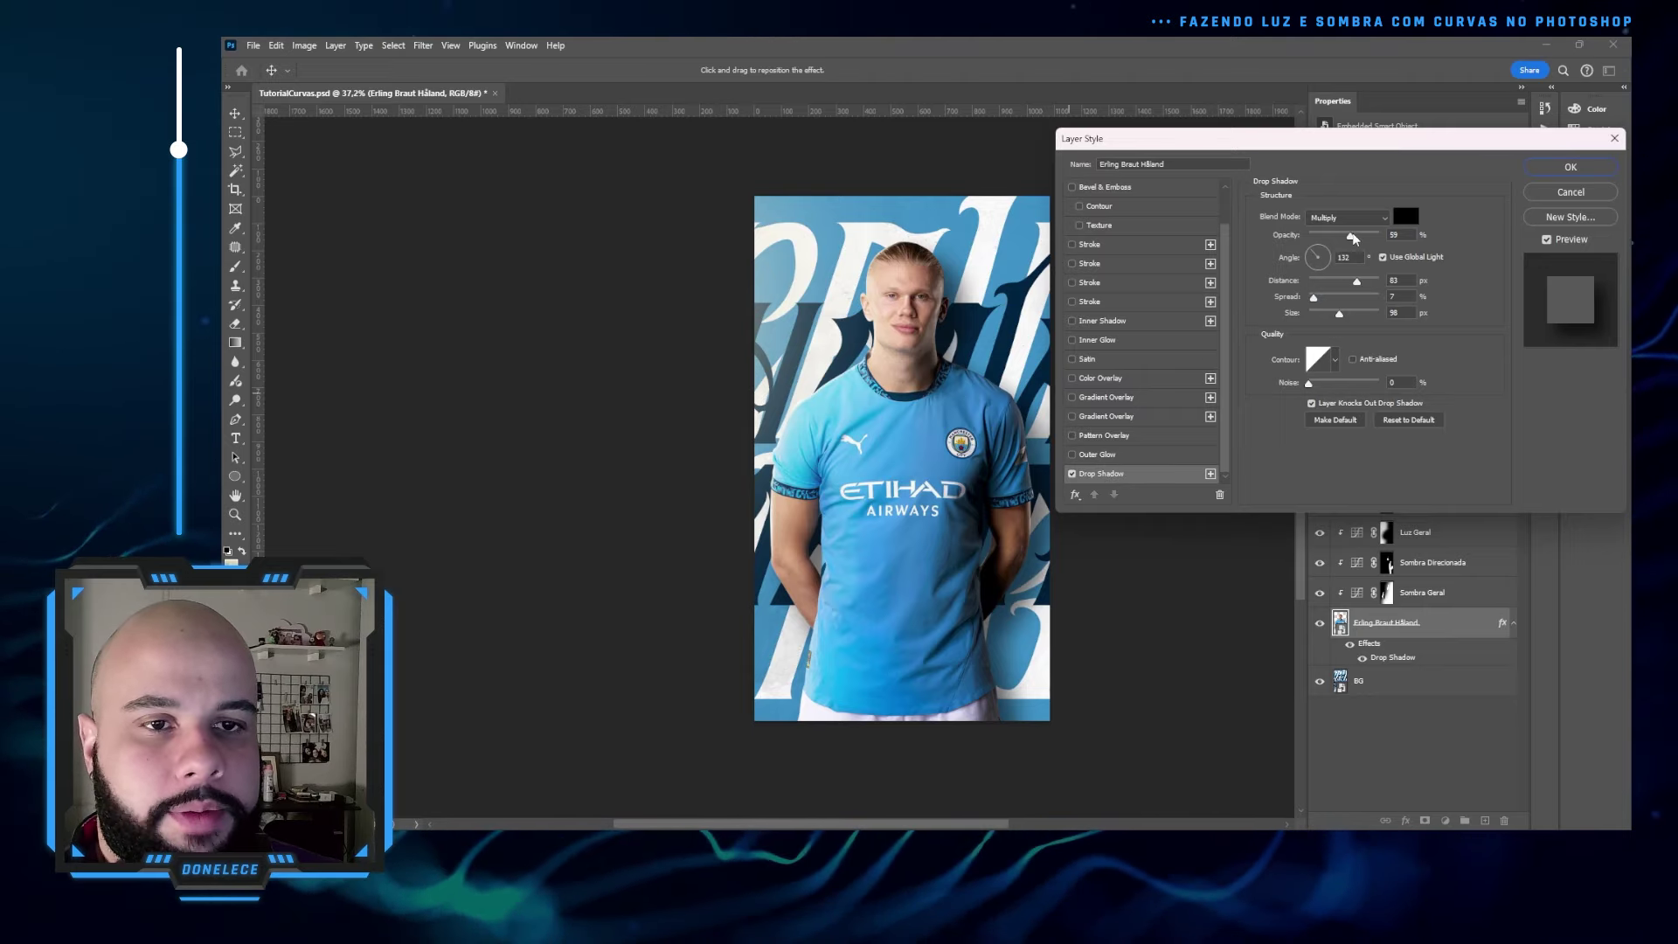
left_click_drag(1350, 236, 1360, 239)
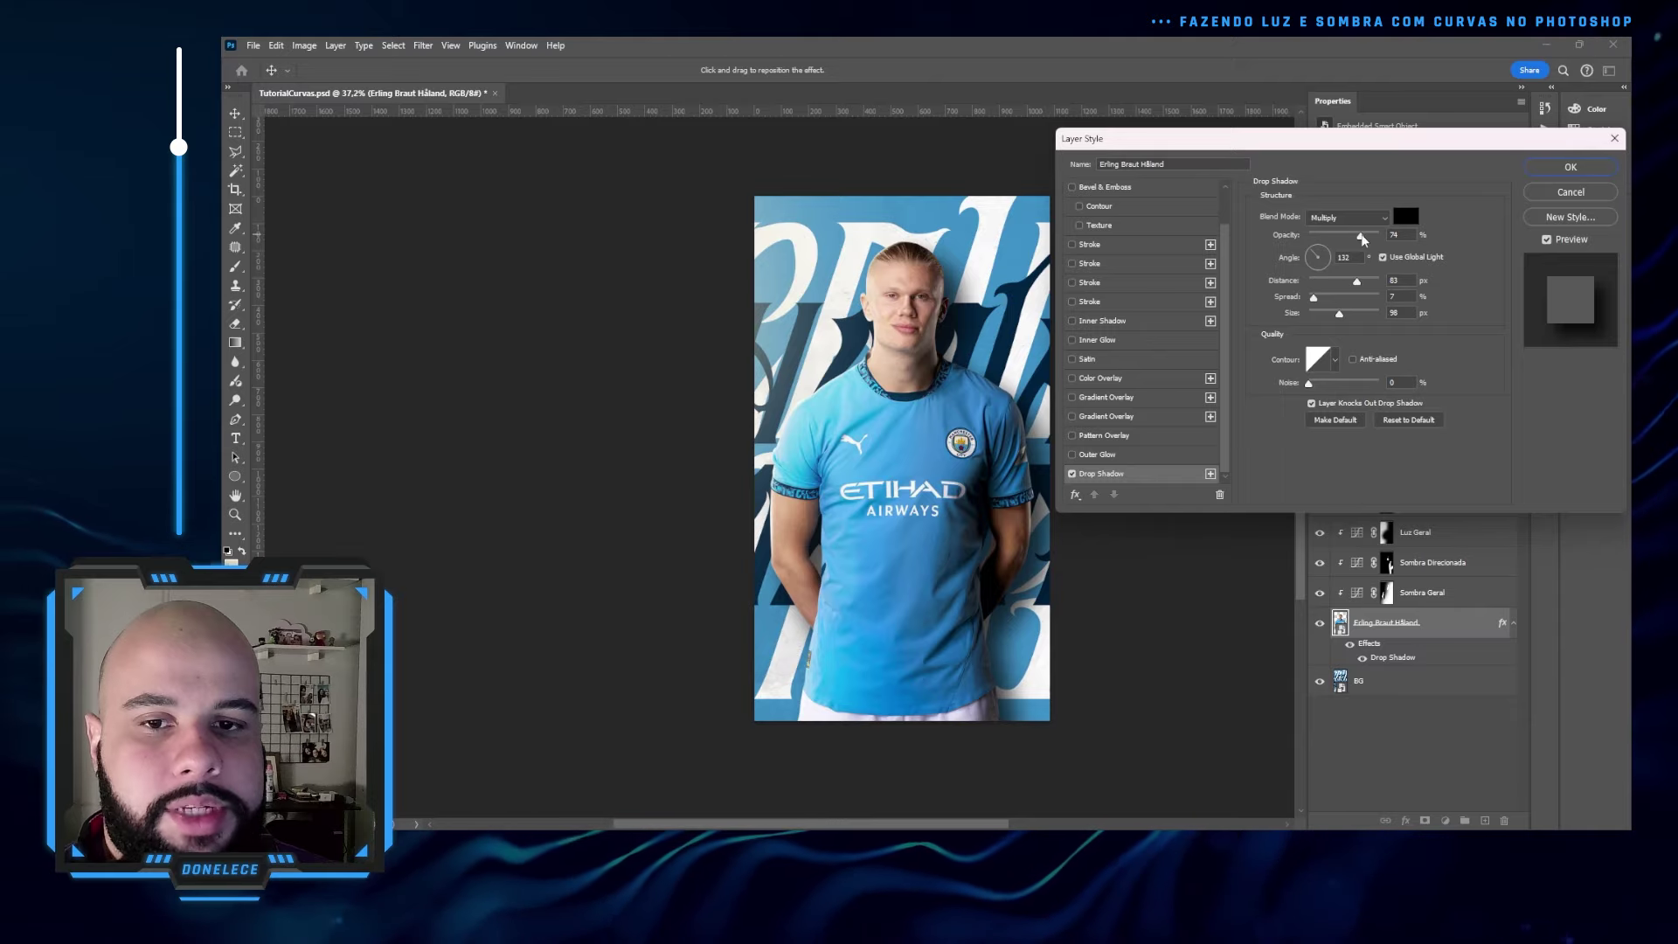
left_click(1570, 166)
key("b")
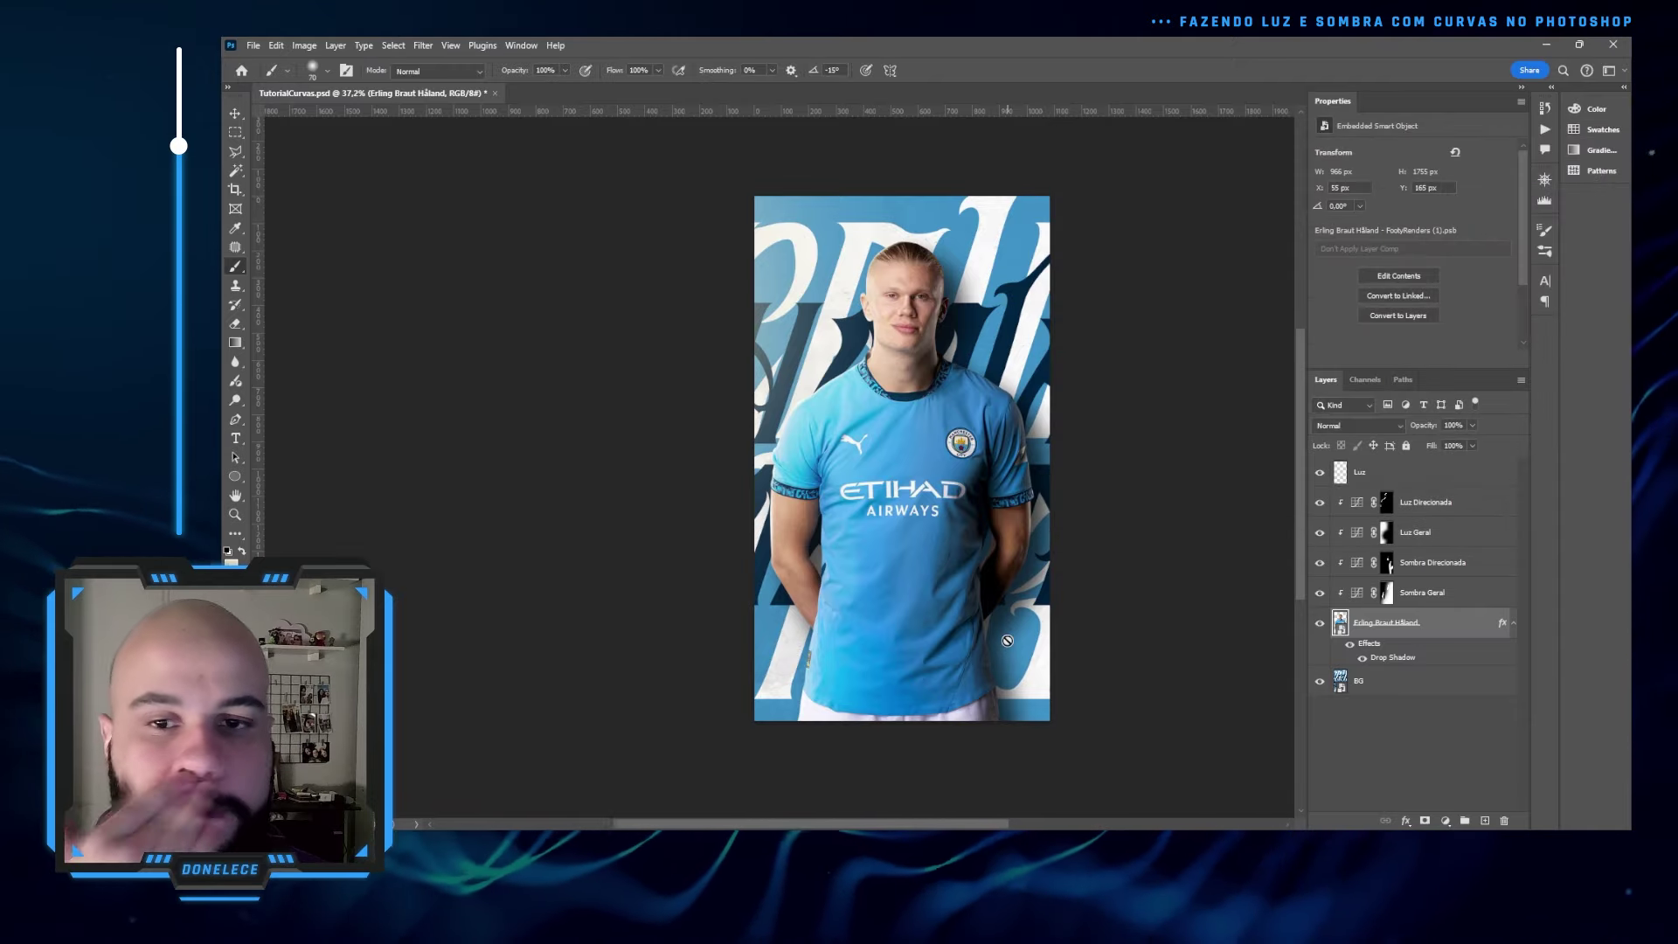
- Add a new clipped Curves adjustment layer and place it directly above Luz Direcionada
left_click(1432, 531)
left_click(1444, 821)
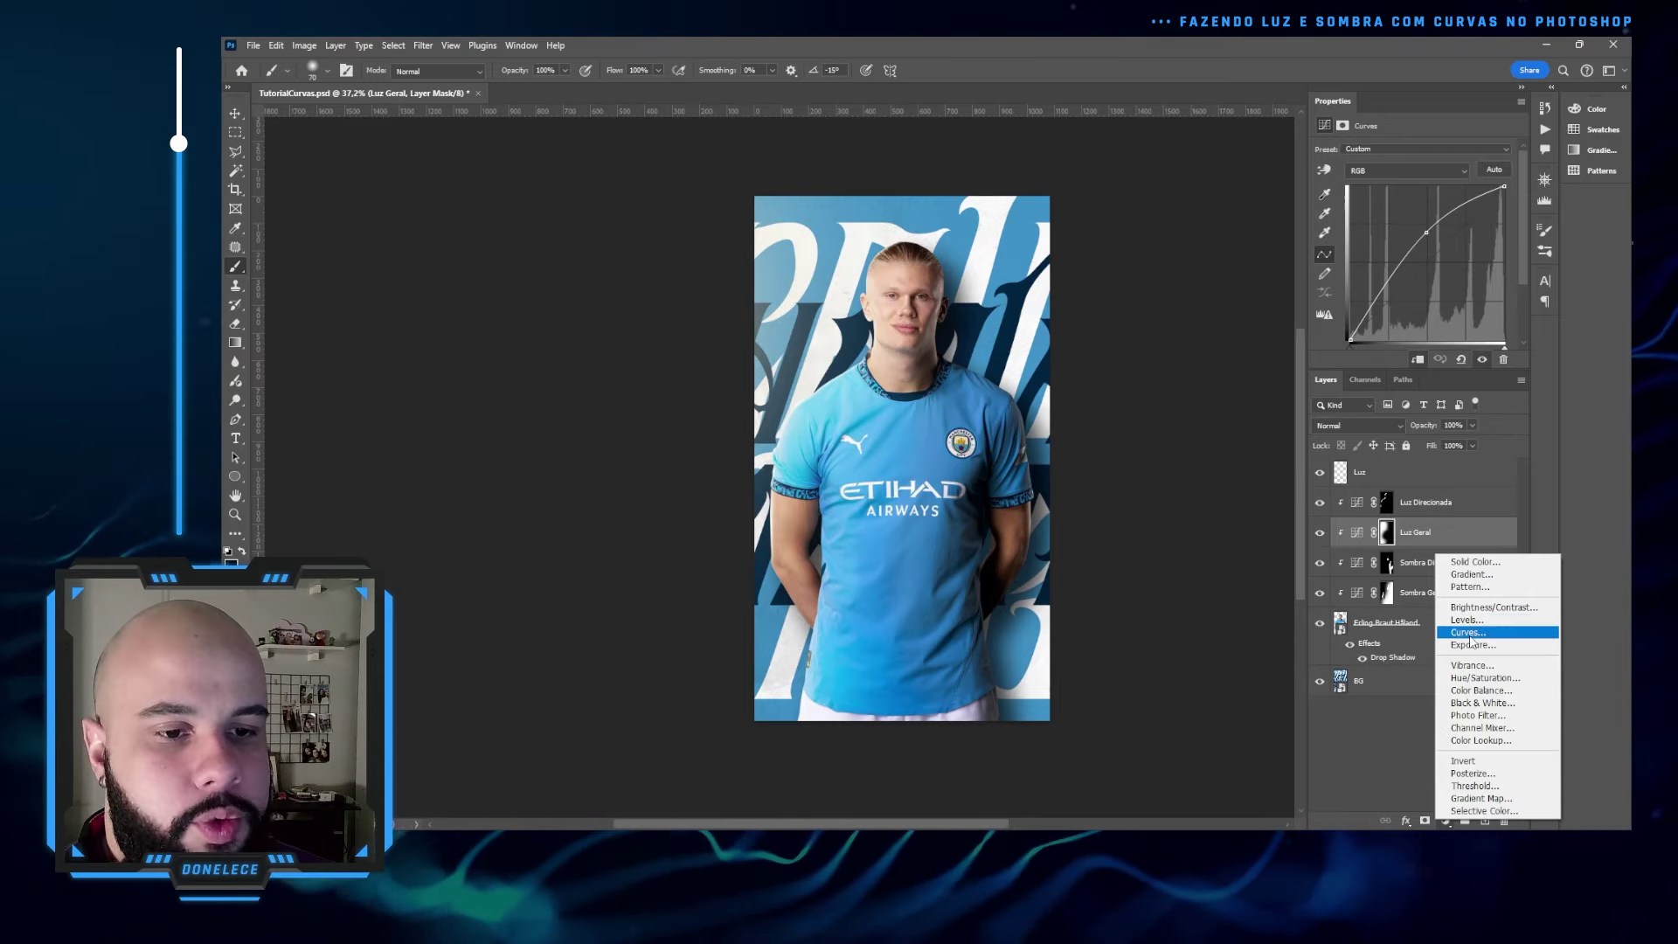
left_click(1468, 632)
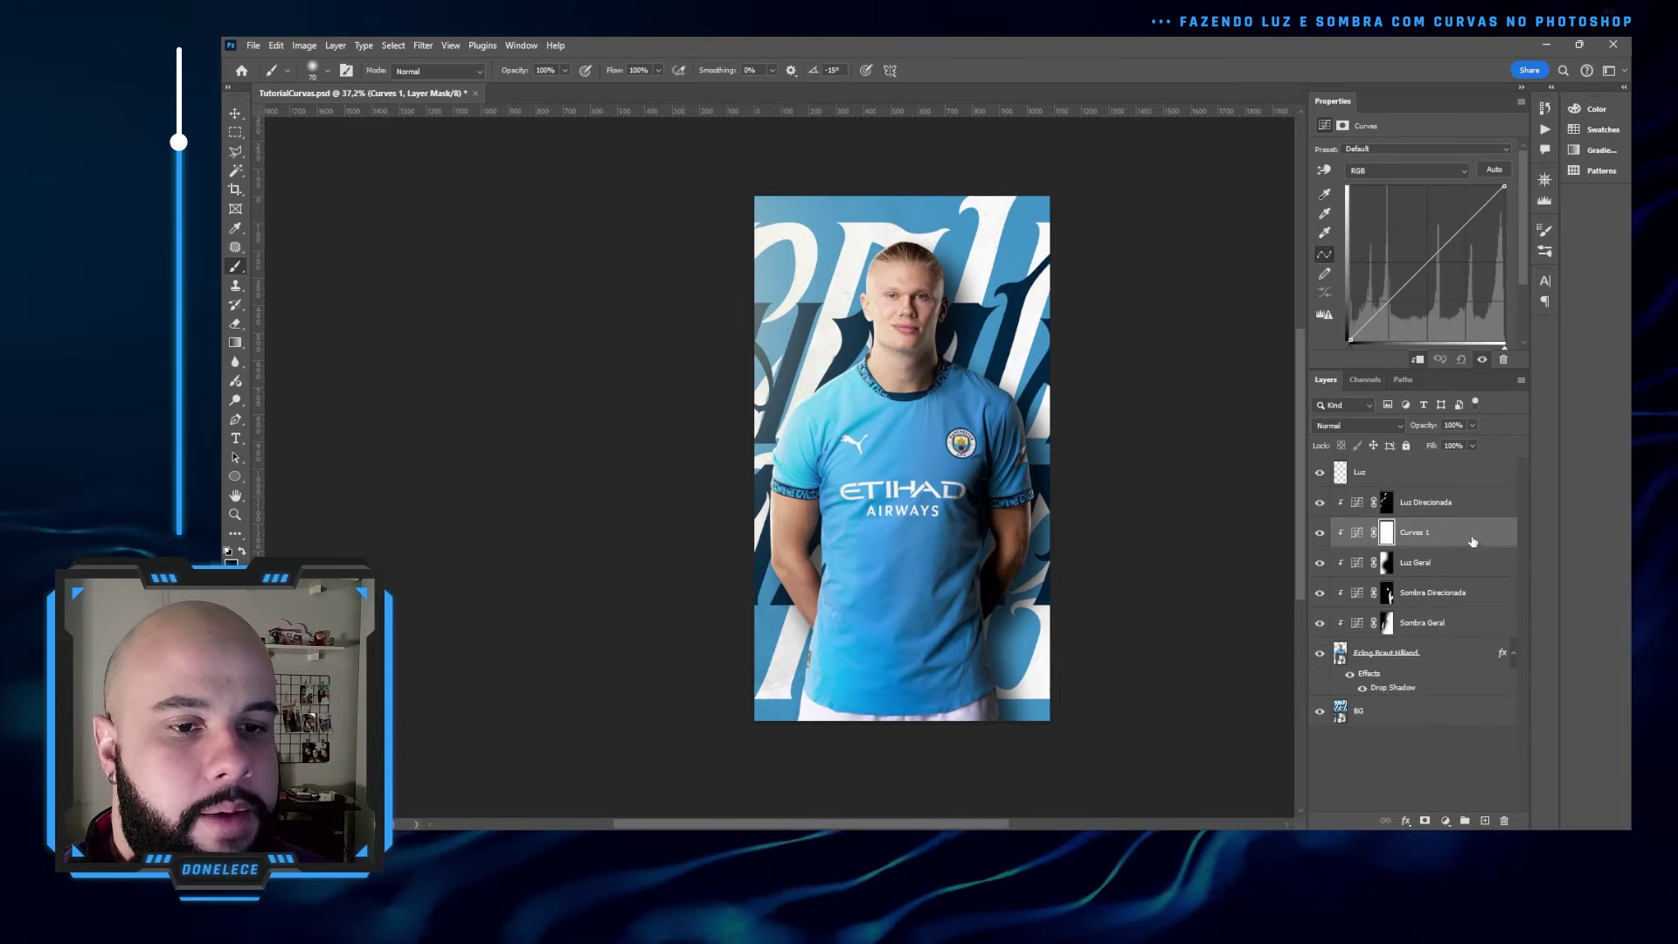
left_click_drag(1473, 542, 1465, 504)
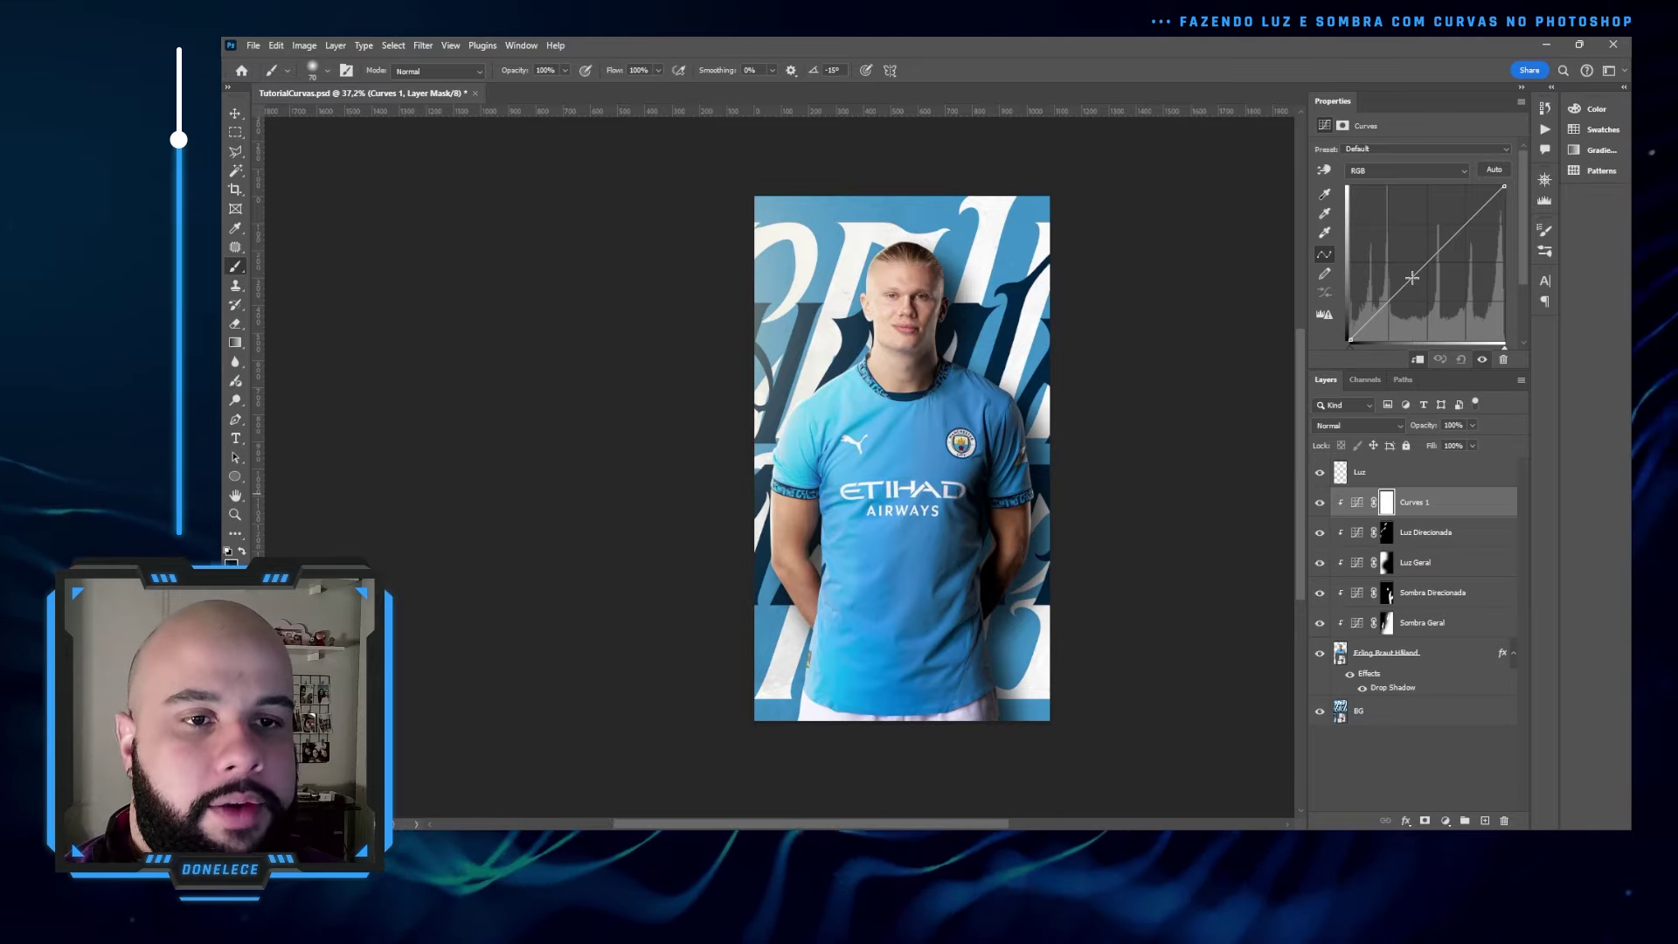
- Lower the midtones of the new Curves 1 layer for a darkening effect and invert its mask to black
left_click_drag(1412, 278, 1424, 287)
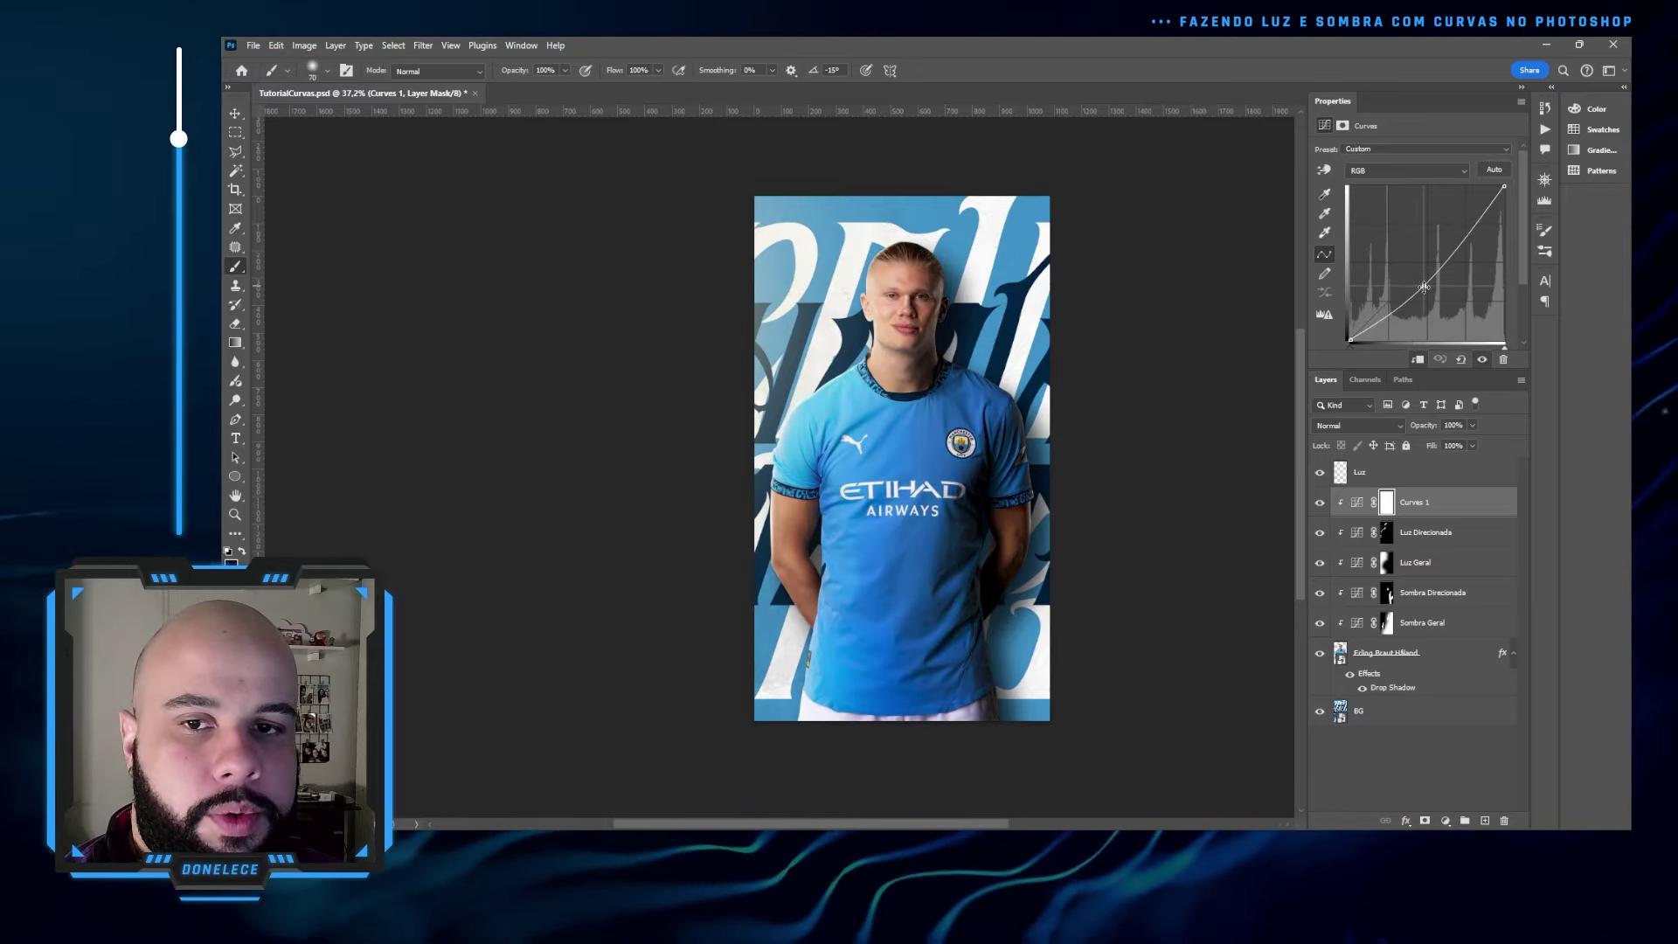
left_click(1384, 502)
key("ctrl+i")
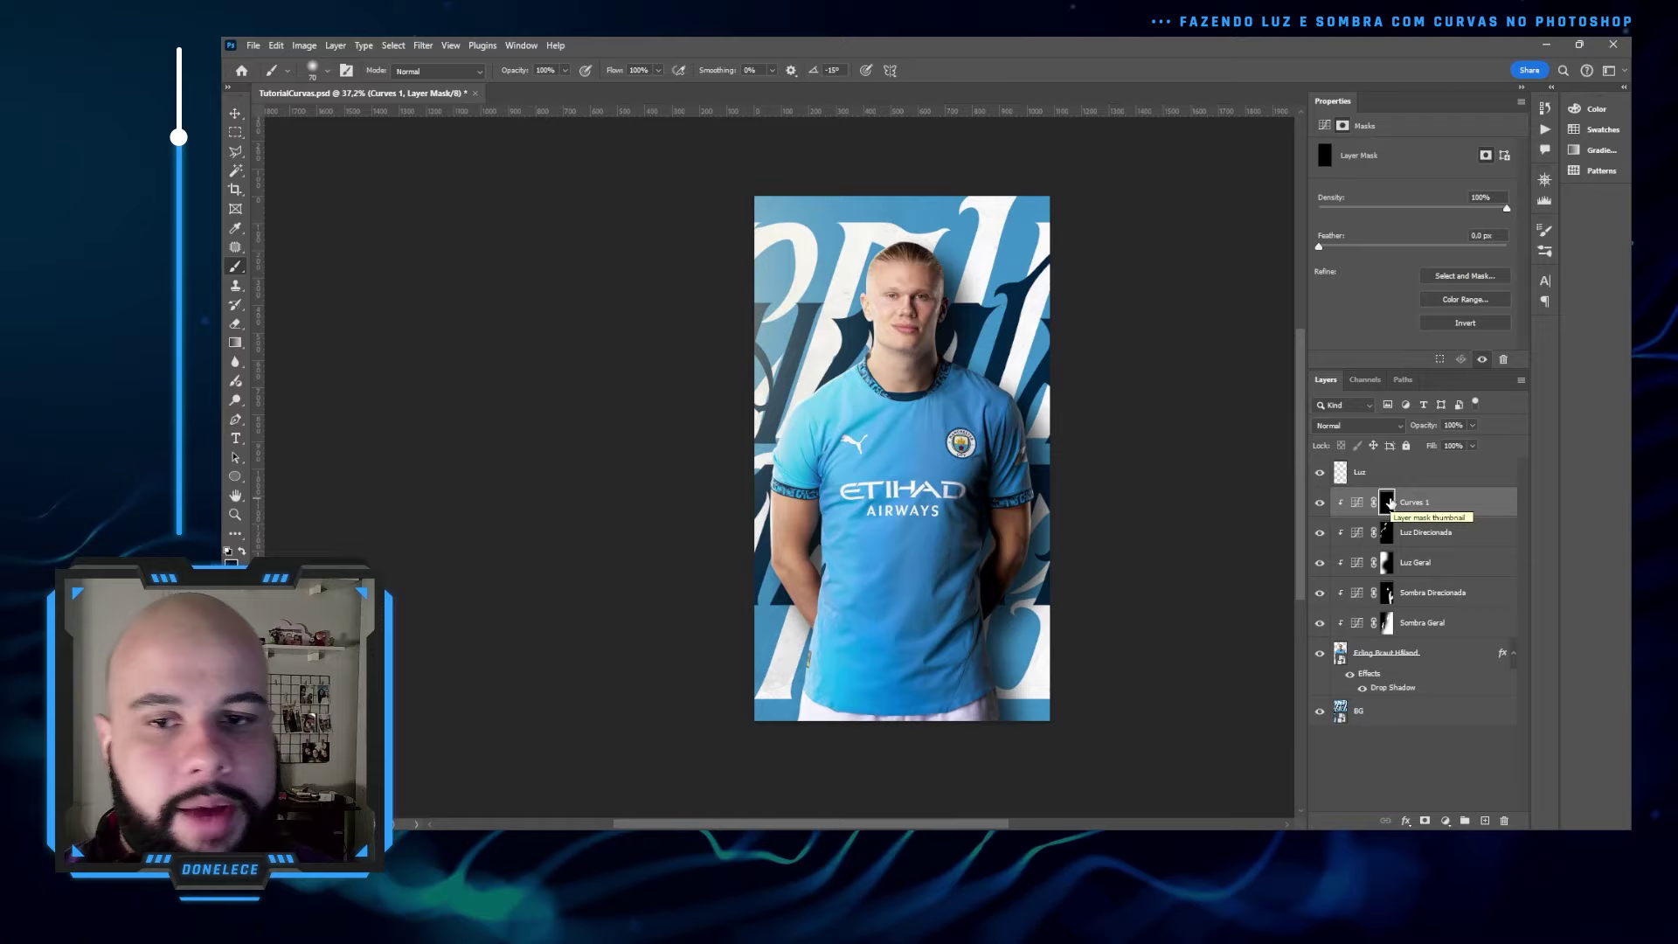
- Paint extra soft shadow in white on the Curves 1 mask along the shaded side of the face and neck
scroll(931, 315, "up", 10)
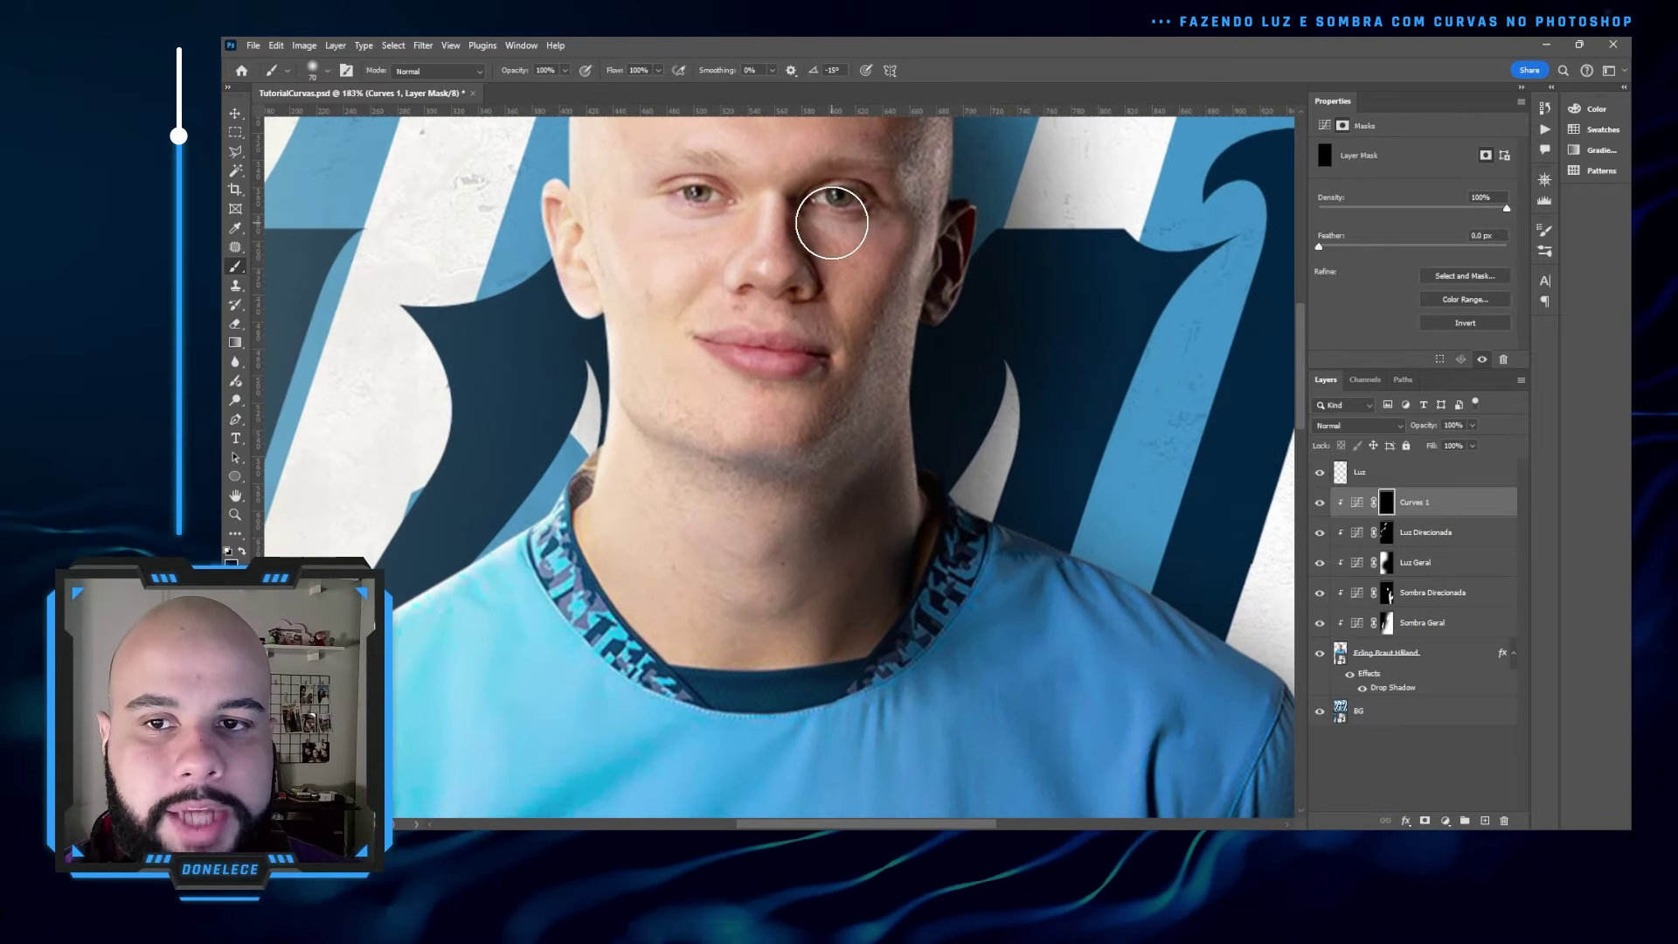
mouse_move(832, 222)
left_mouse_down()
mouse_move(852, 278)
mouse_move(869, 266)
mouse_move(888, 370)
mouse_move(873, 375)
mouse_move(869, 469)
mouse_move(973, 251)
mouse_move(970, 402)
left_mouse_up()
key("x")
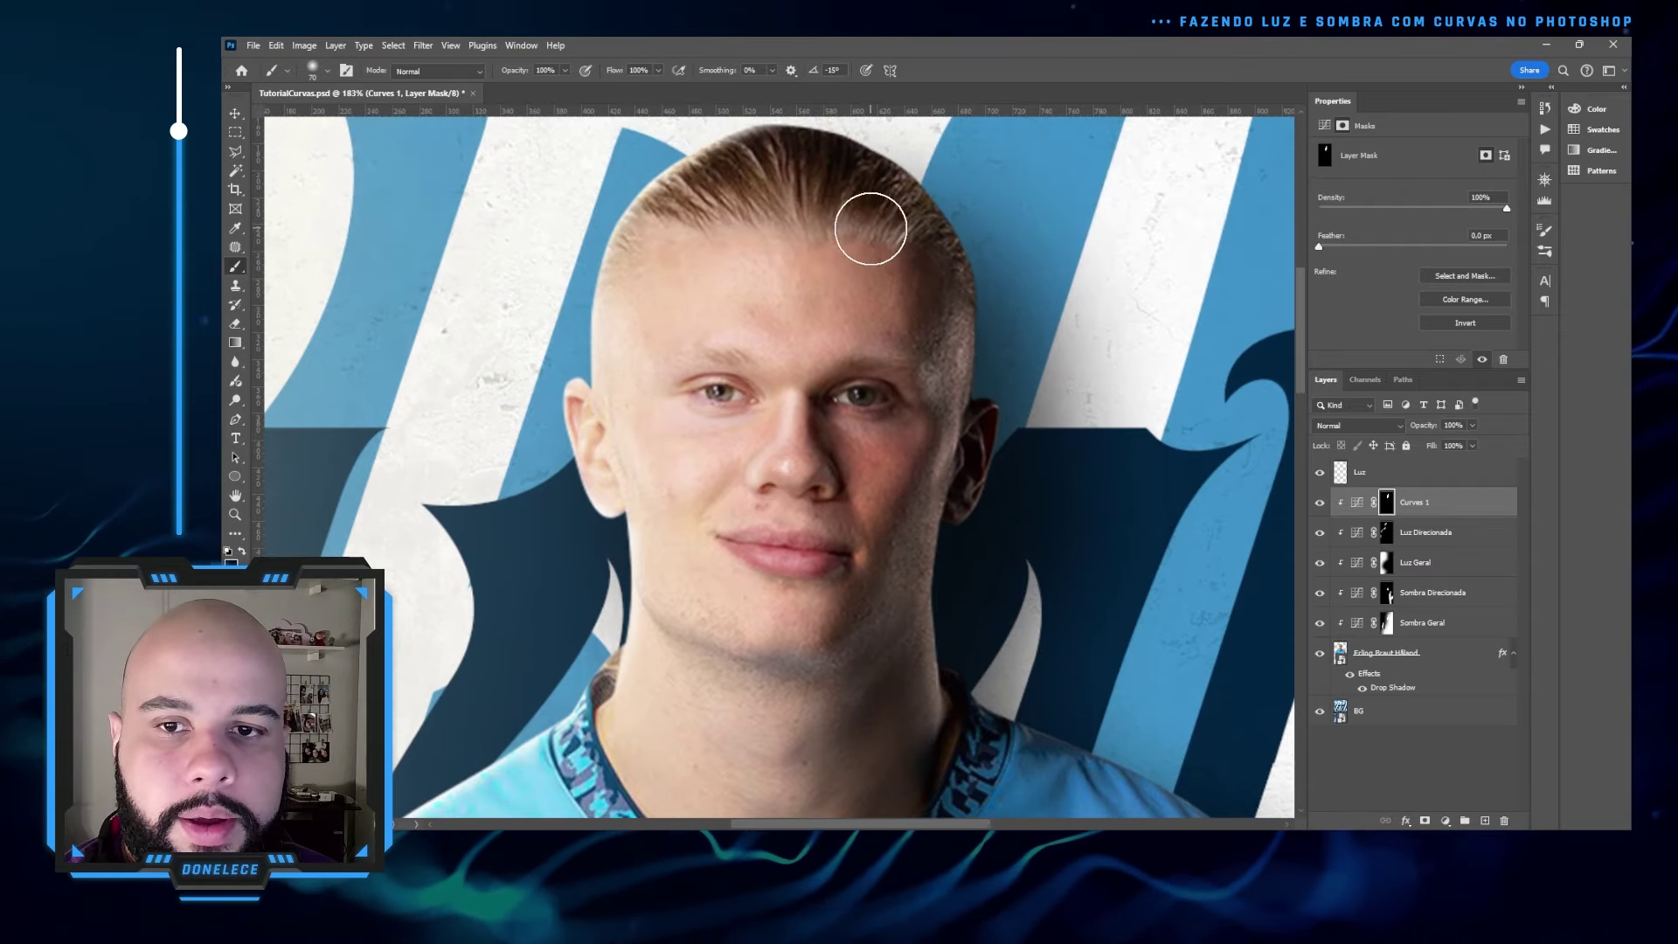
mouse_move(914, 591)
left_mouse_down()
mouse_move(906, 712)
mouse_move(893, 621)
mouse_move(882, 748)
left_mouse_up()
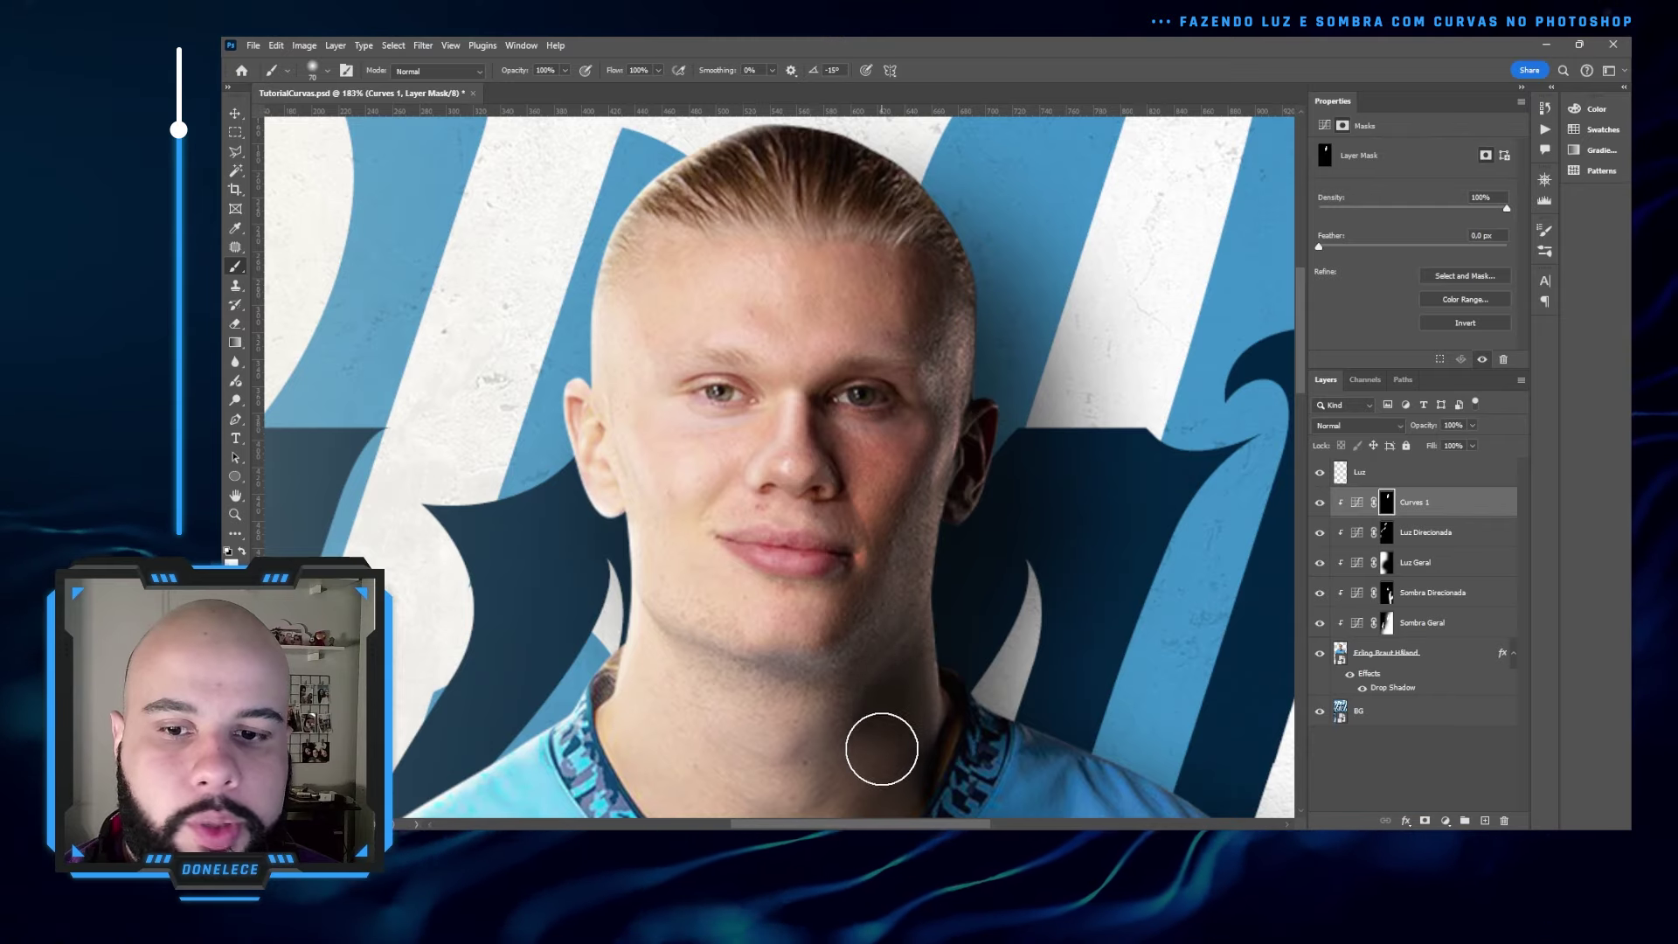
- Check the face shadow at several distances and reduce the Curves 1 layer's opacity to 71%
scroll(917, 617, "down", 3)
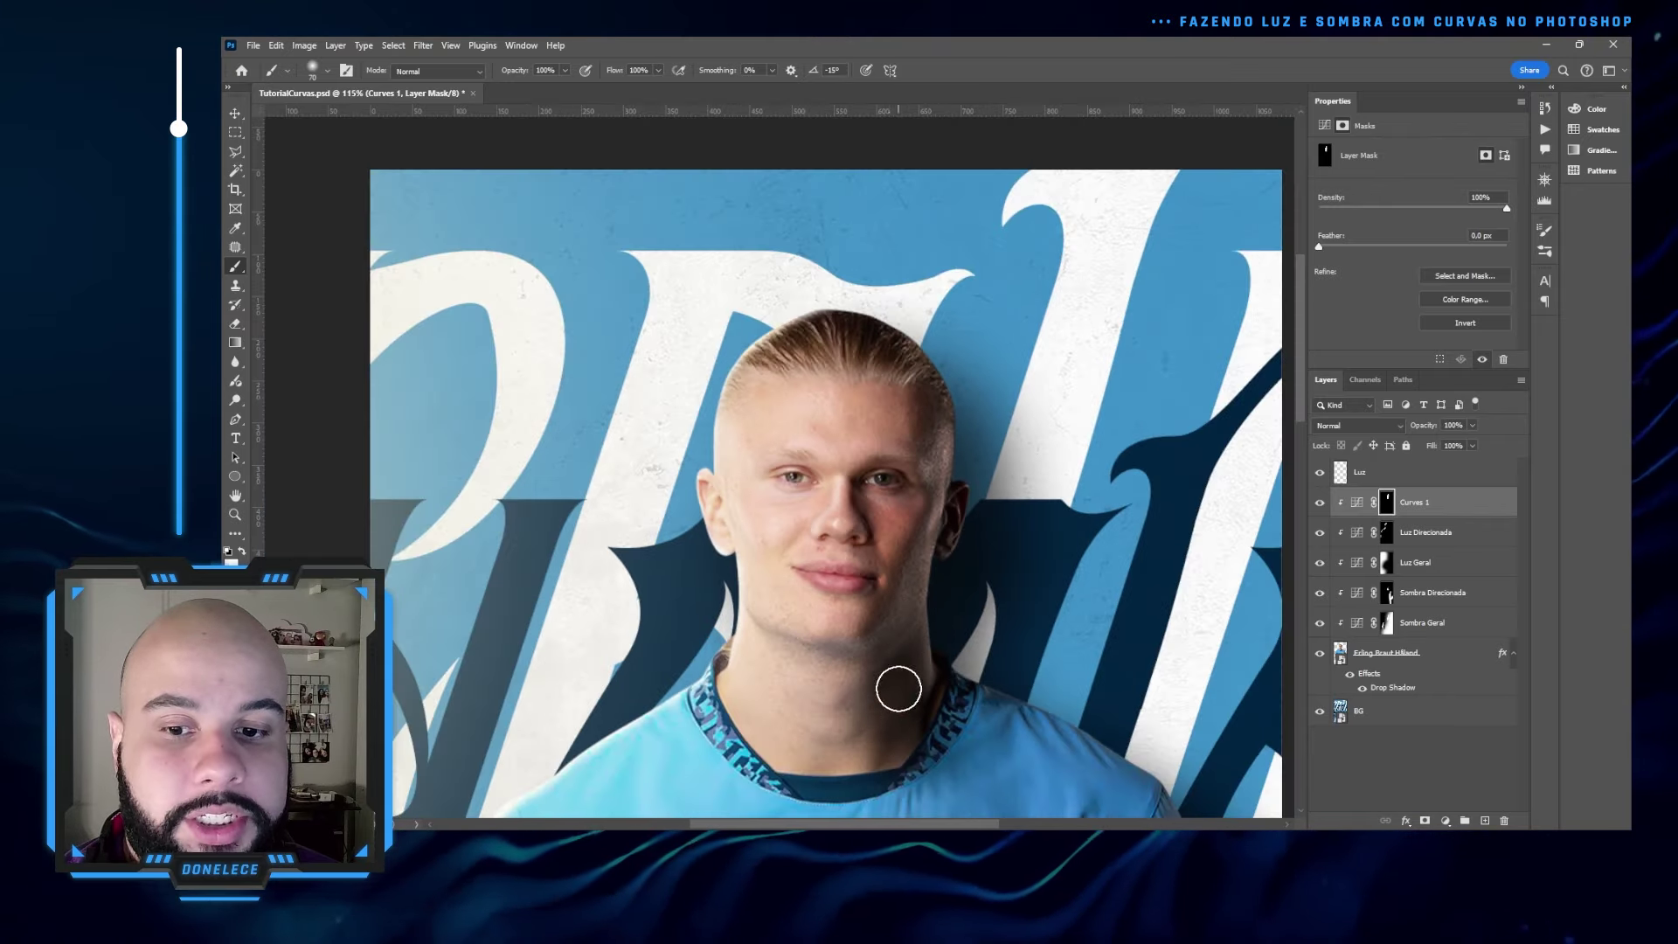
scroll(885, 653, "down", 3)
scroll(880, 644, "up", 3)
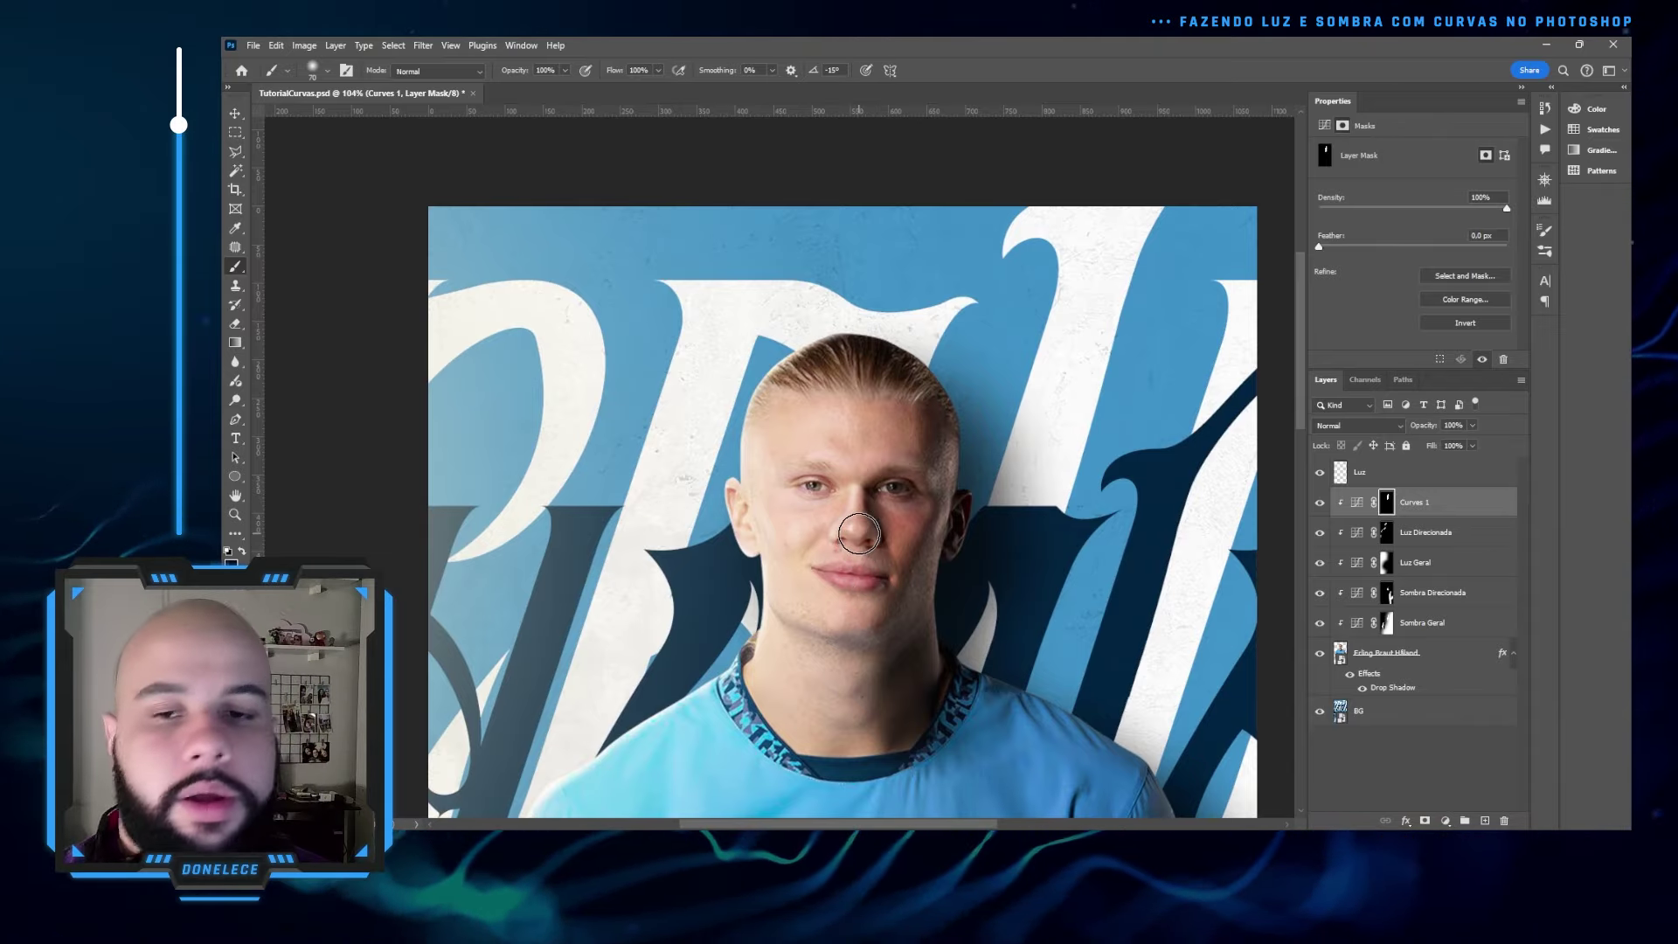
scroll(859, 533, "down", 4)
scroll(790, 356, "up", 3)
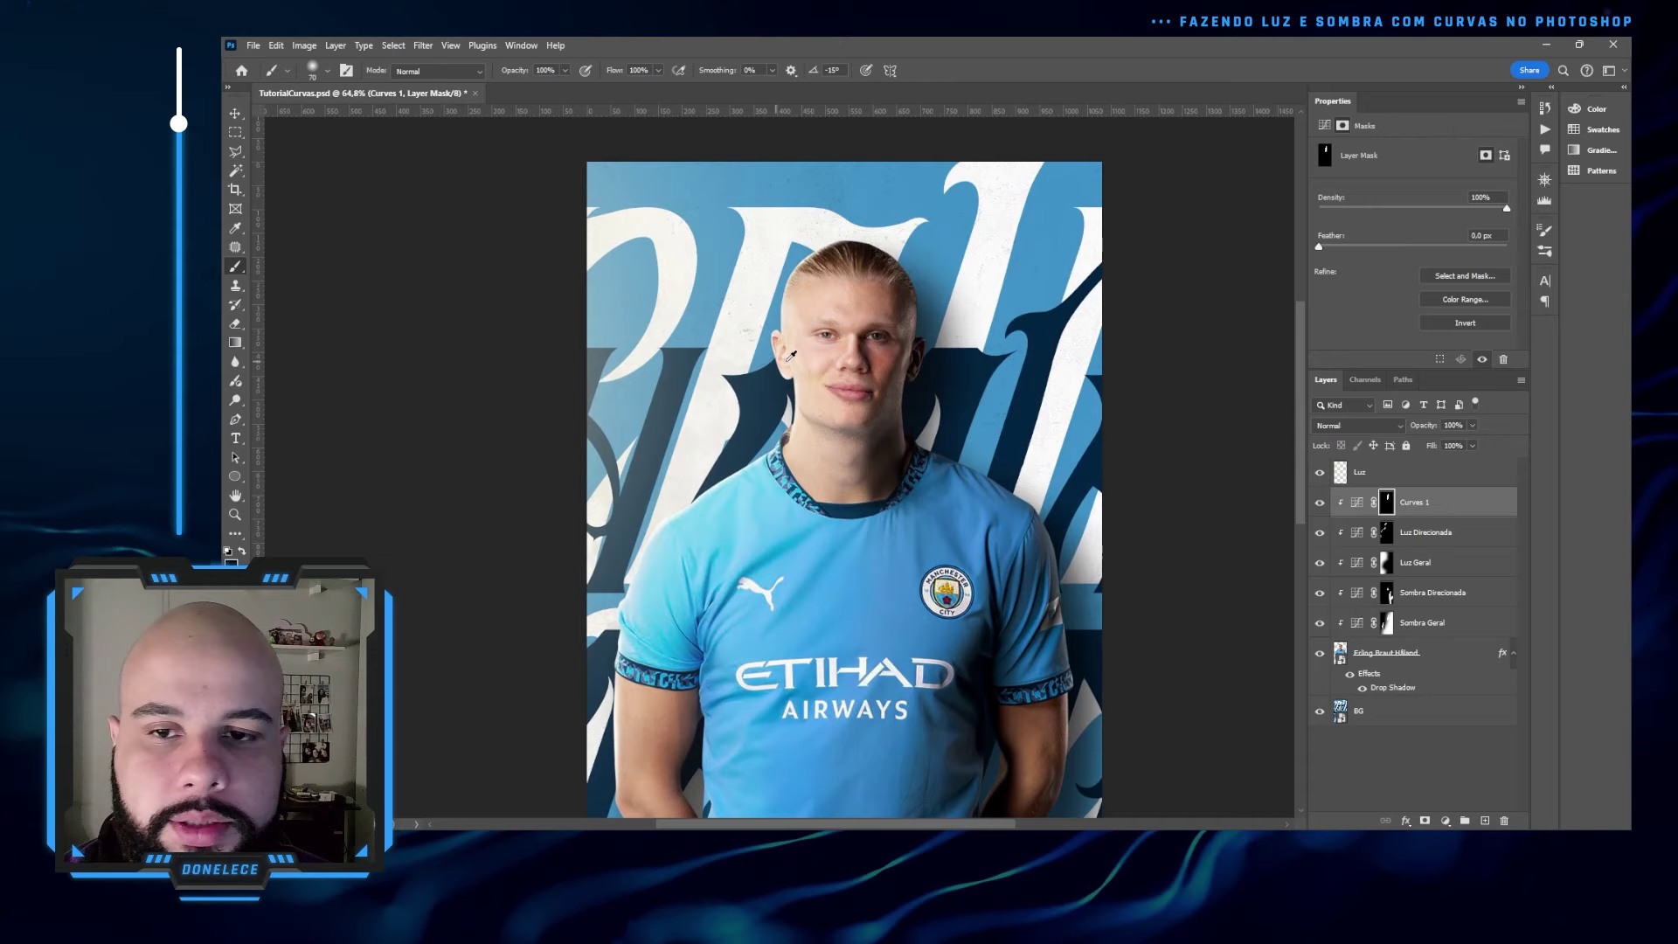
left_click(1471, 426)
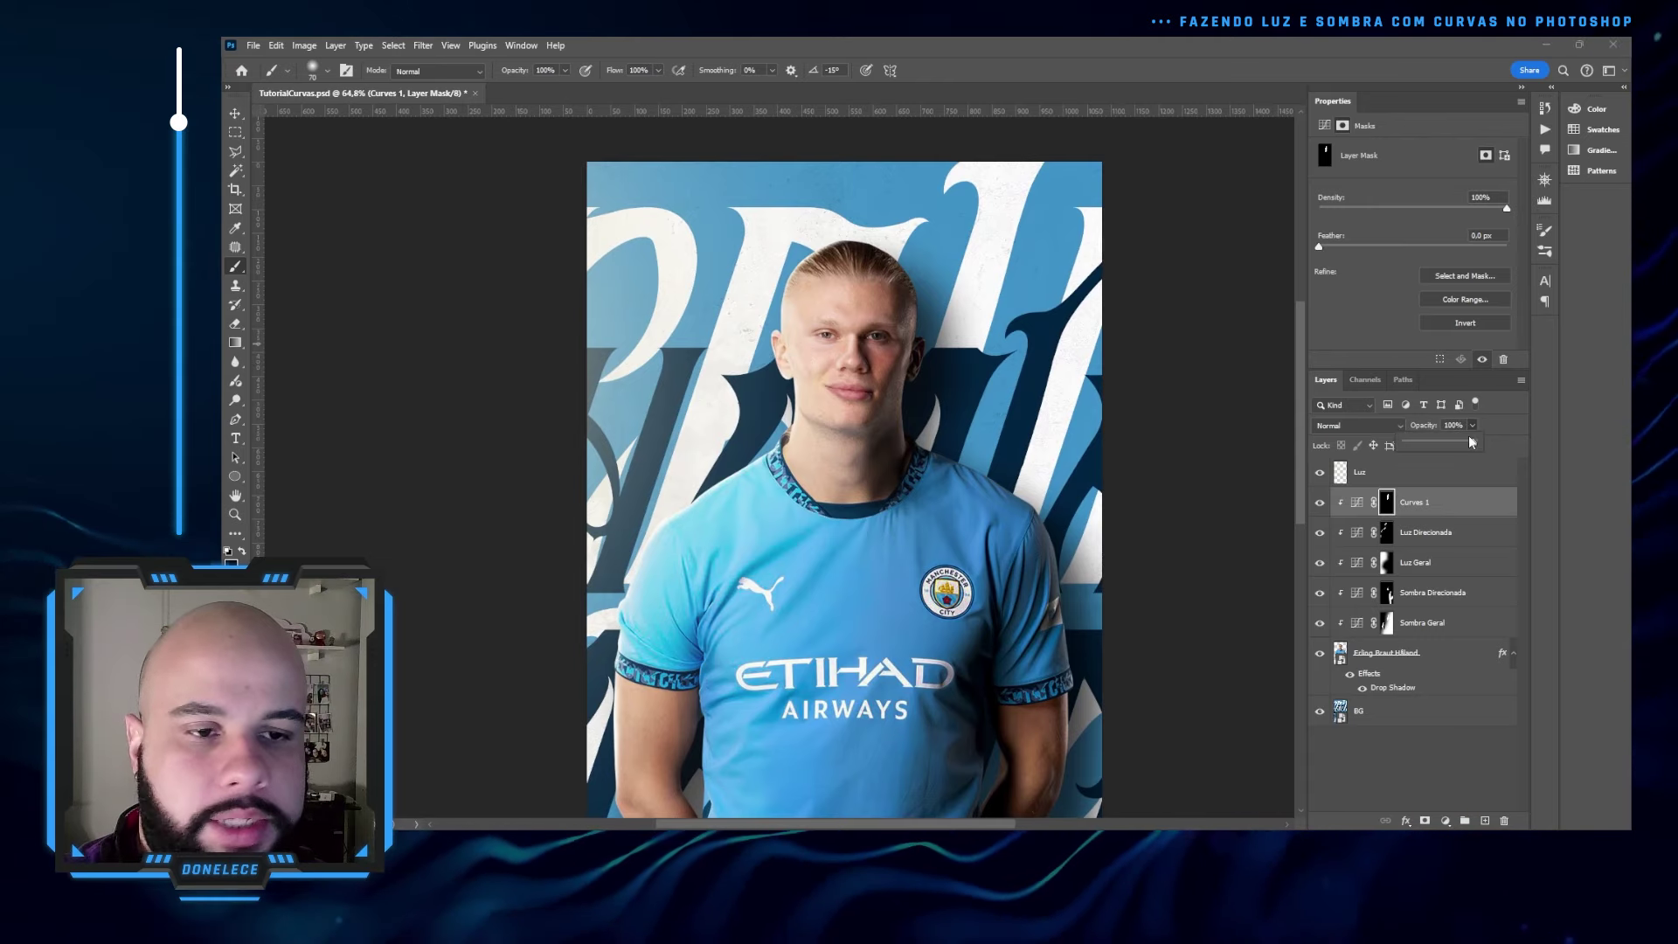
mouse_move(1443, 444)
left_mouse_down()
mouse_move(1428, 437)
mouse_move(1454, 439)
left_mouse_up()
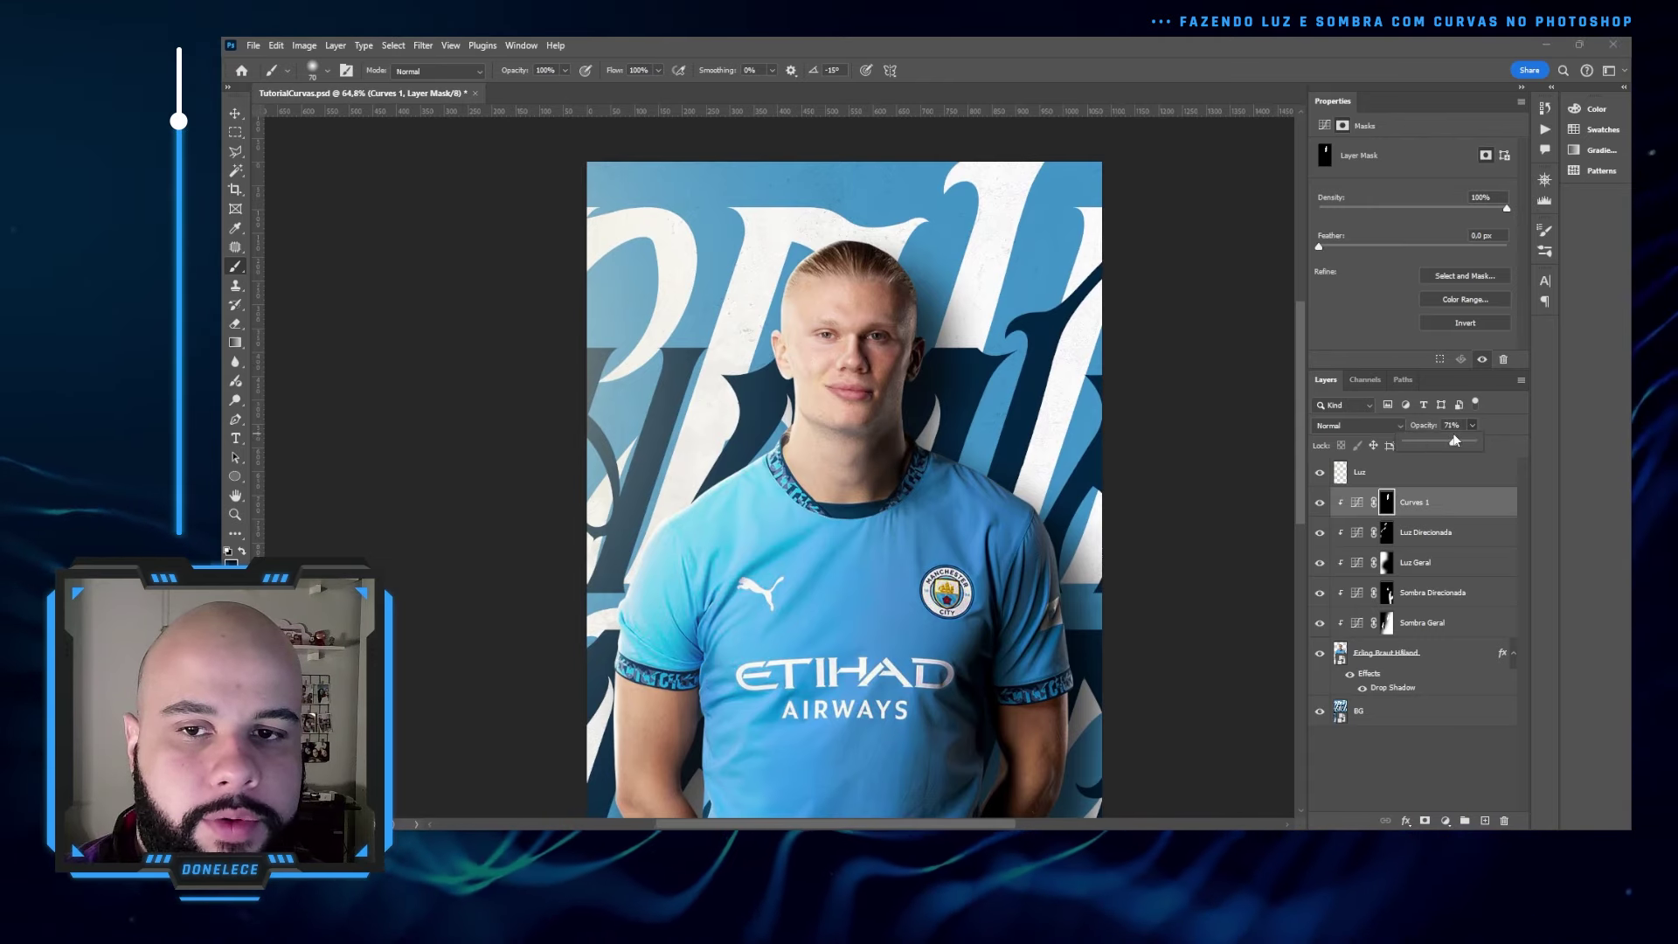
- Add a clipped Curves 2 layer above Luz Direcionada, adjust its lower midtones slightly, and invert its mask to black
left_click(1447, 532)
left_click(1446, 820)
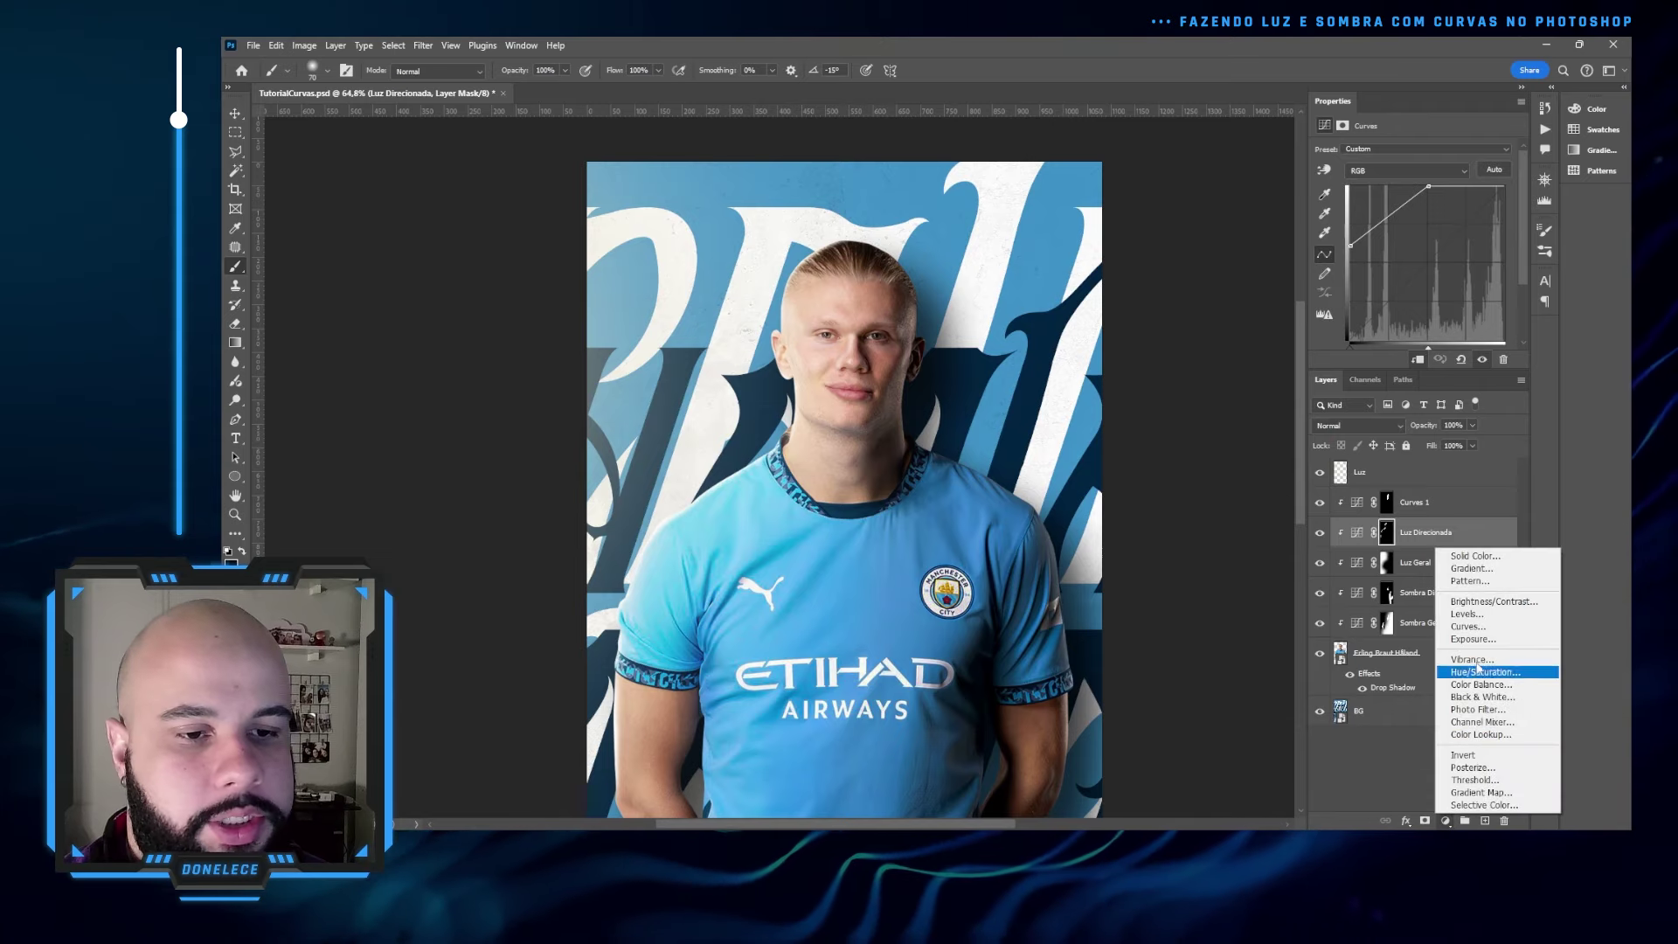
left_click(1477, 635)
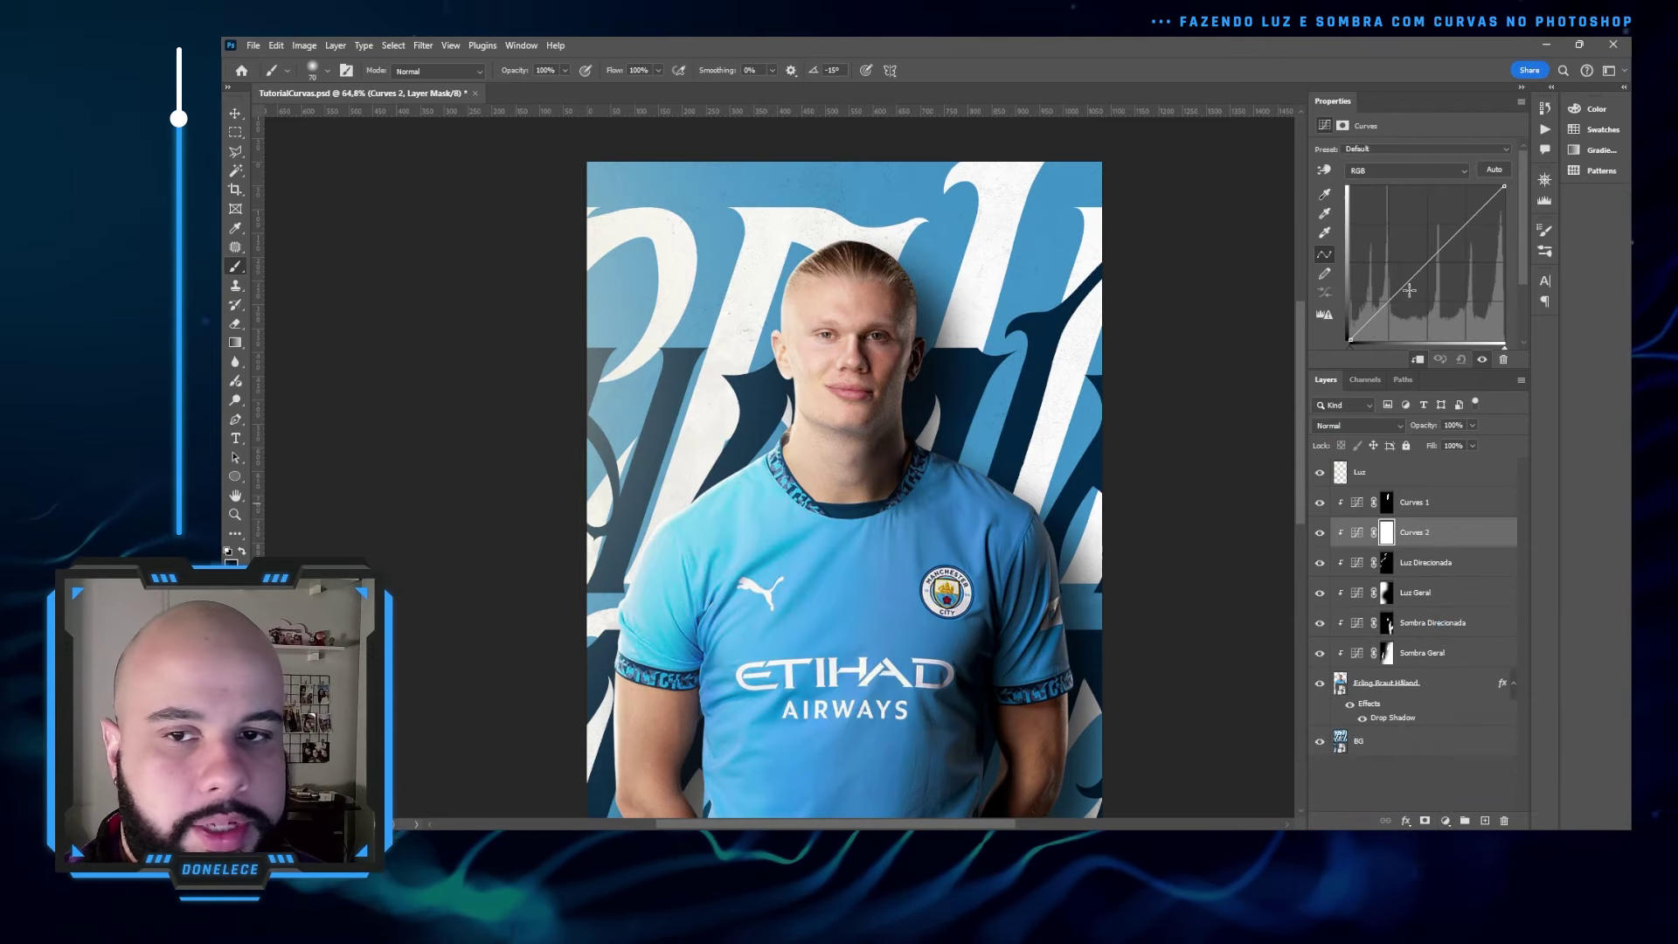
mouse_move(1409, 289)
left_mouse_down()
mouse_move(1417, 302)
mouse_move(1397, 269)
mouse_move(1403, 289)
left_mouse_up()
left_click(1386, 534)
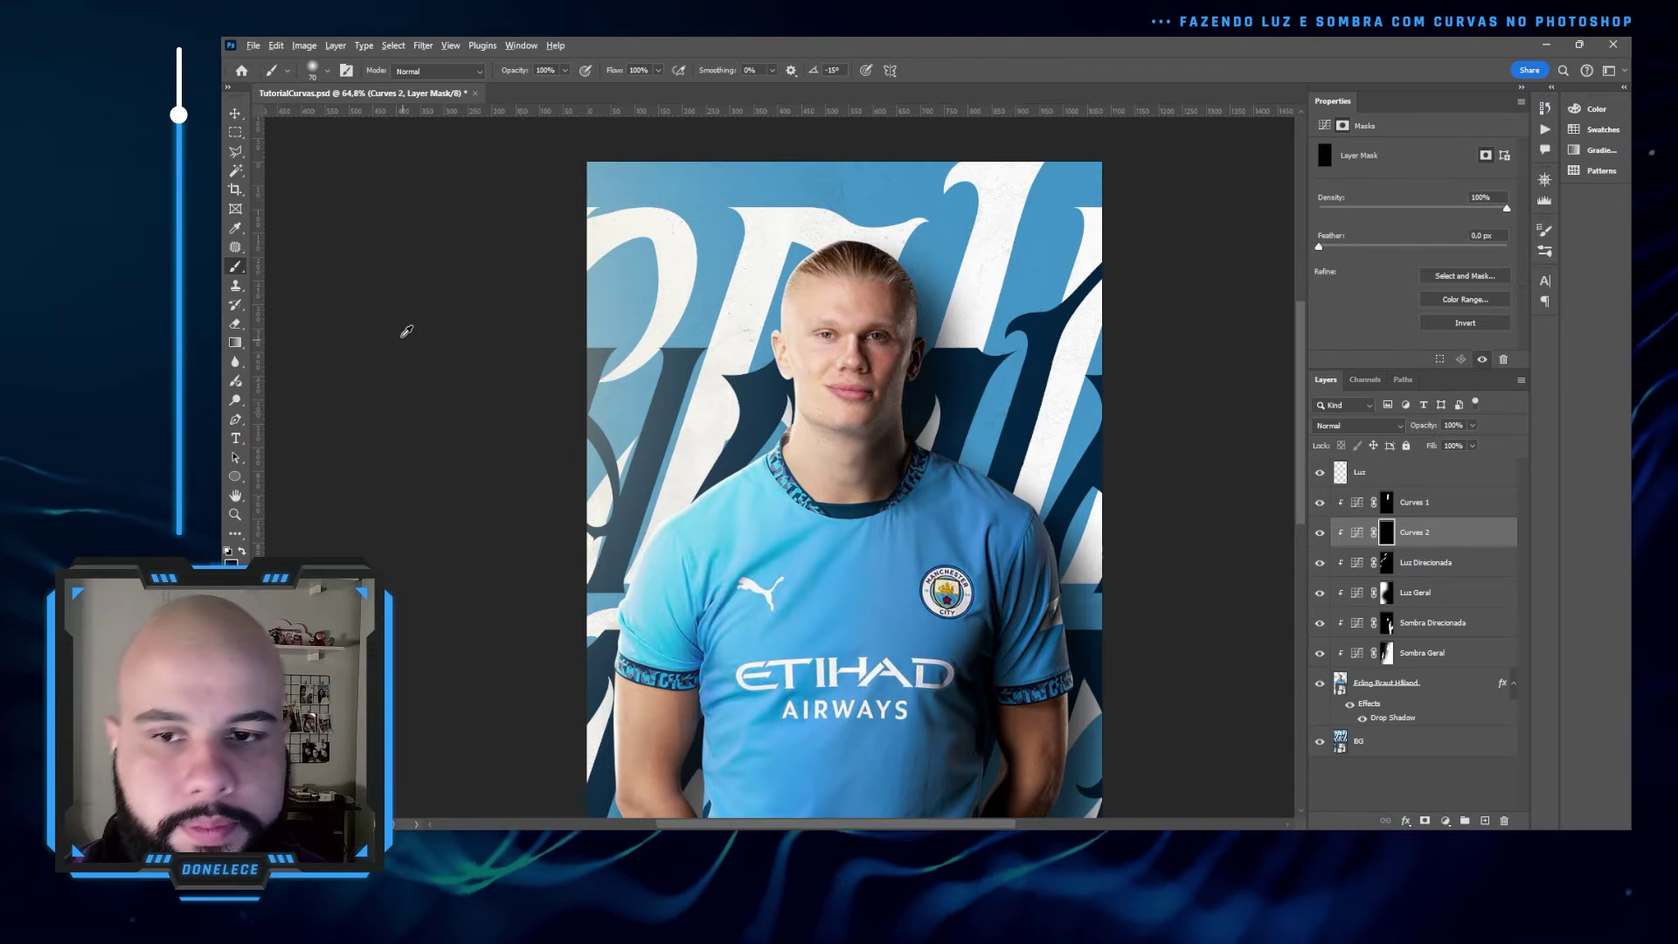
- Try painting soft light in white on the Curves 2 mask along the lit edge of the hair and forehead
scroll(708, 393, "up", 12)
left_click_drag(906, 309, 851, 494)
key("x")
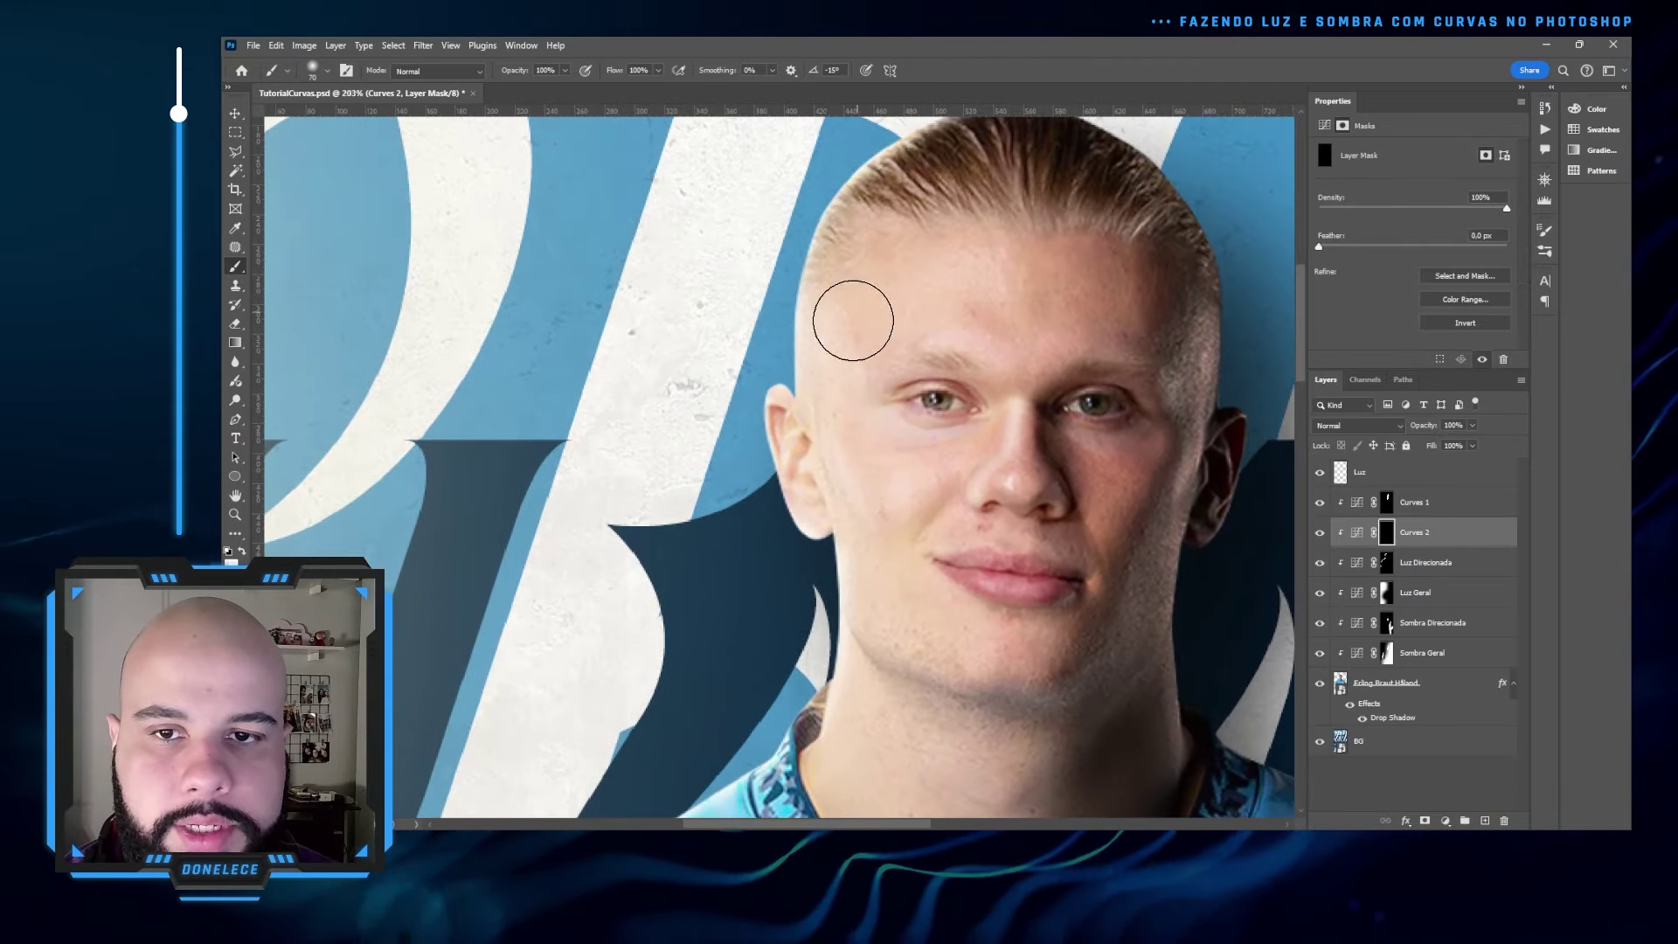
left_click_drag(967, 148, 871, 245)
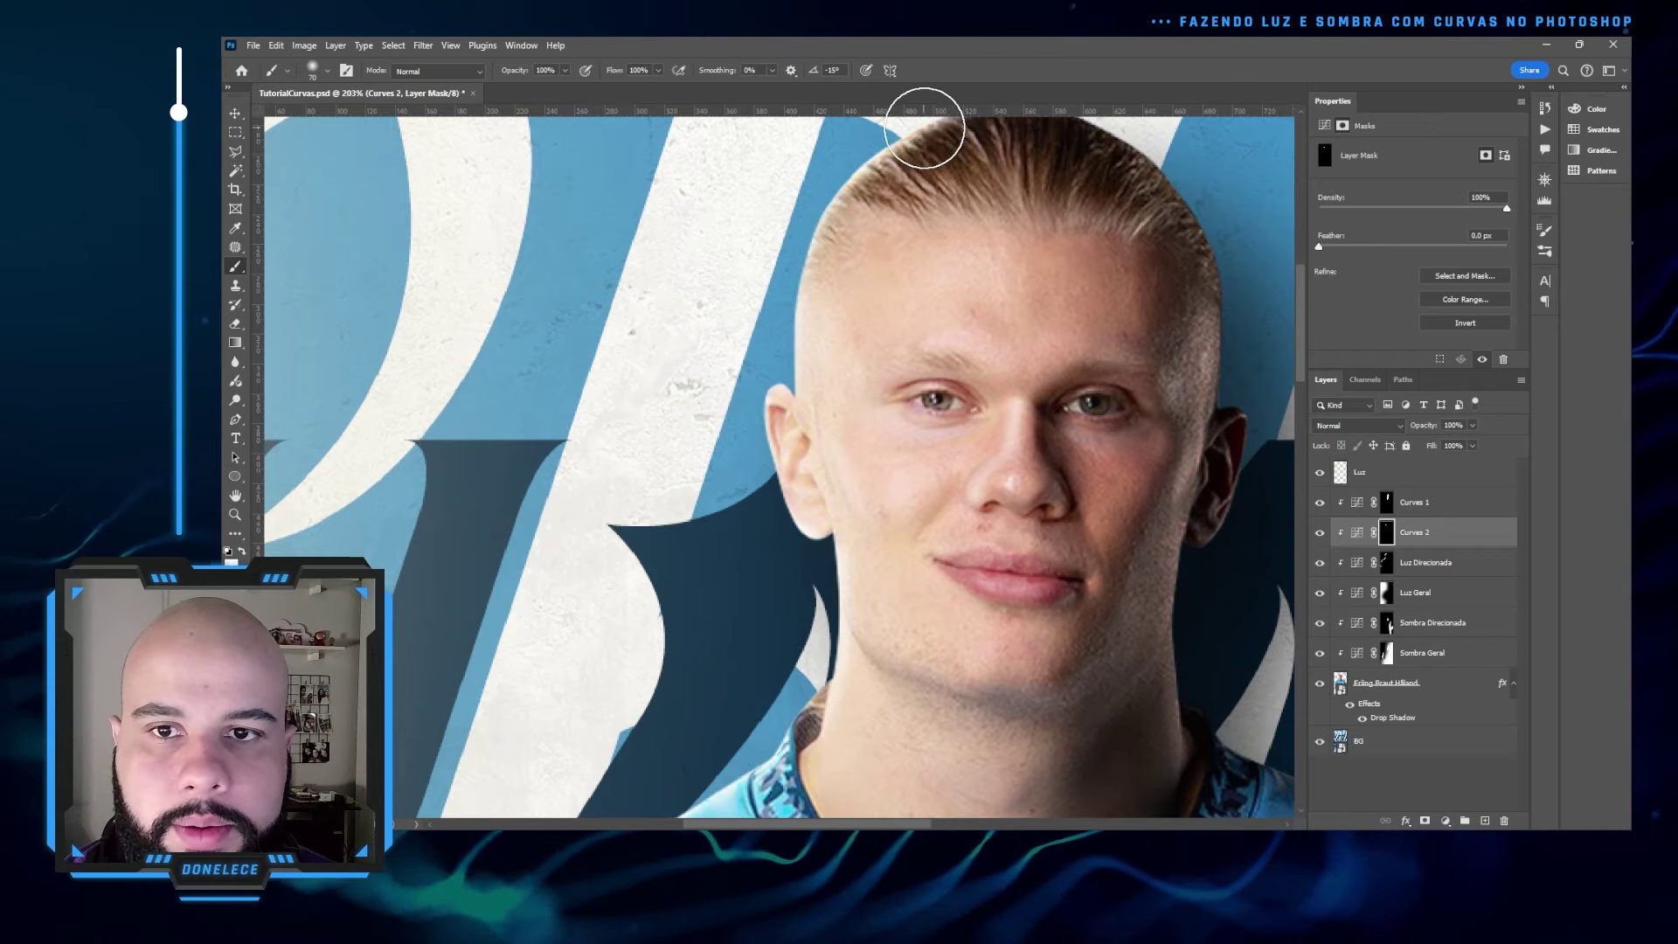
- Raise the Curves 2 curve slightly and try more light on its mask around the lit temple and hairline
left_click(1356, 532)
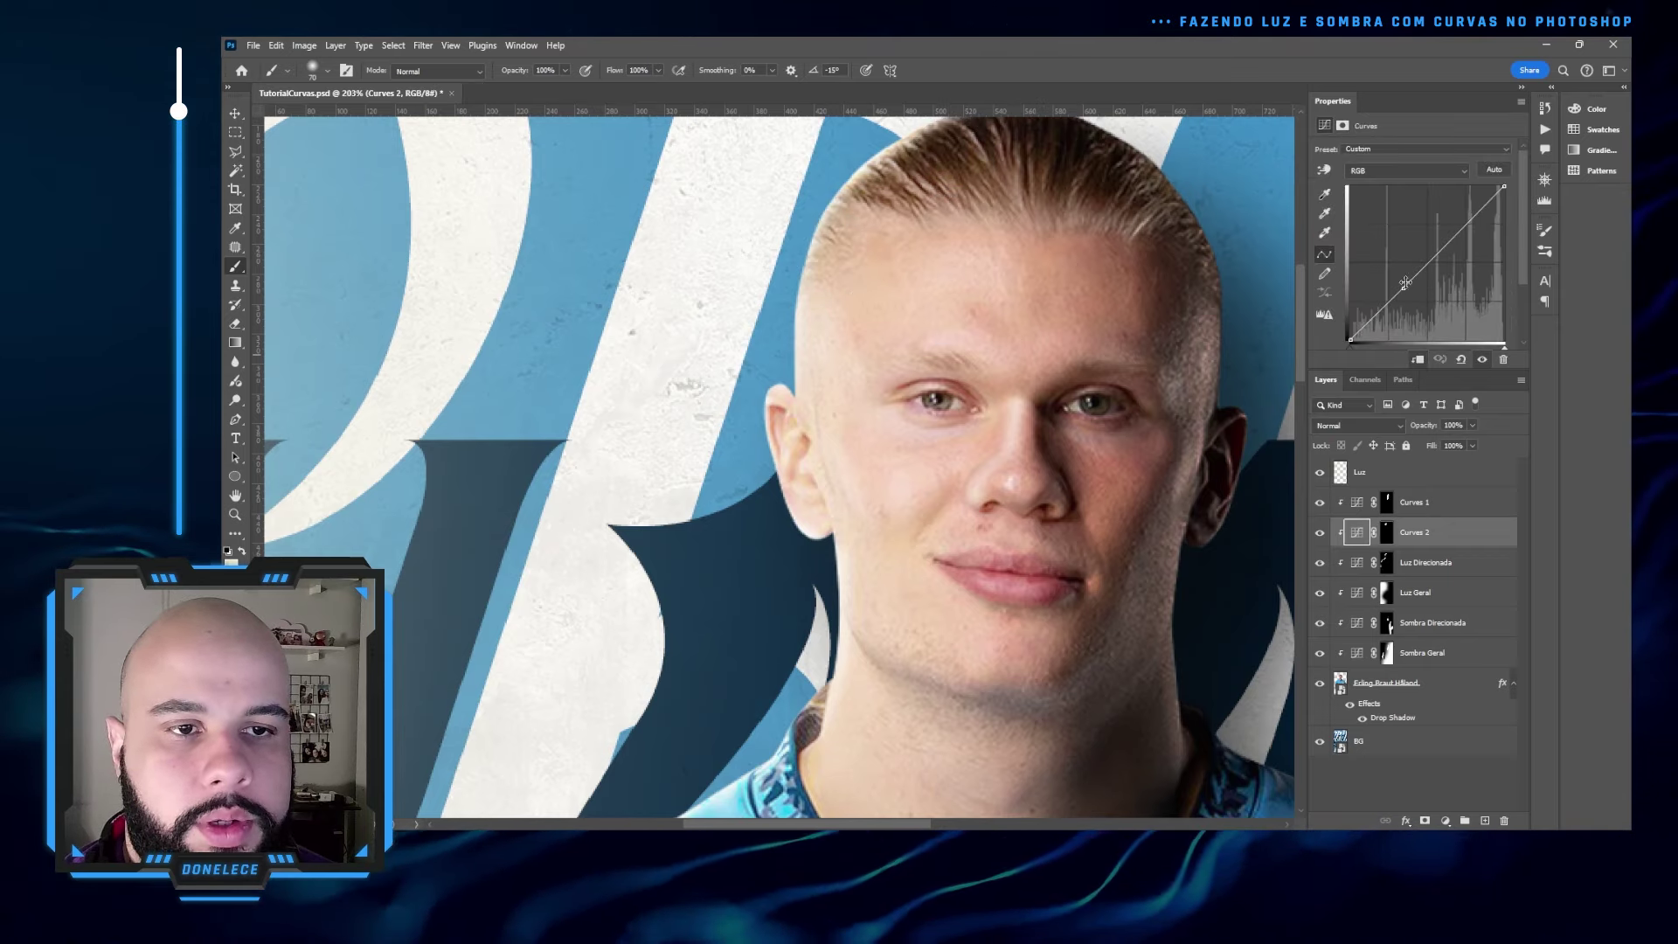
left_click_drag(1400, 289, 1399, 284)
left_click_drag(844, 250, 830, 311)
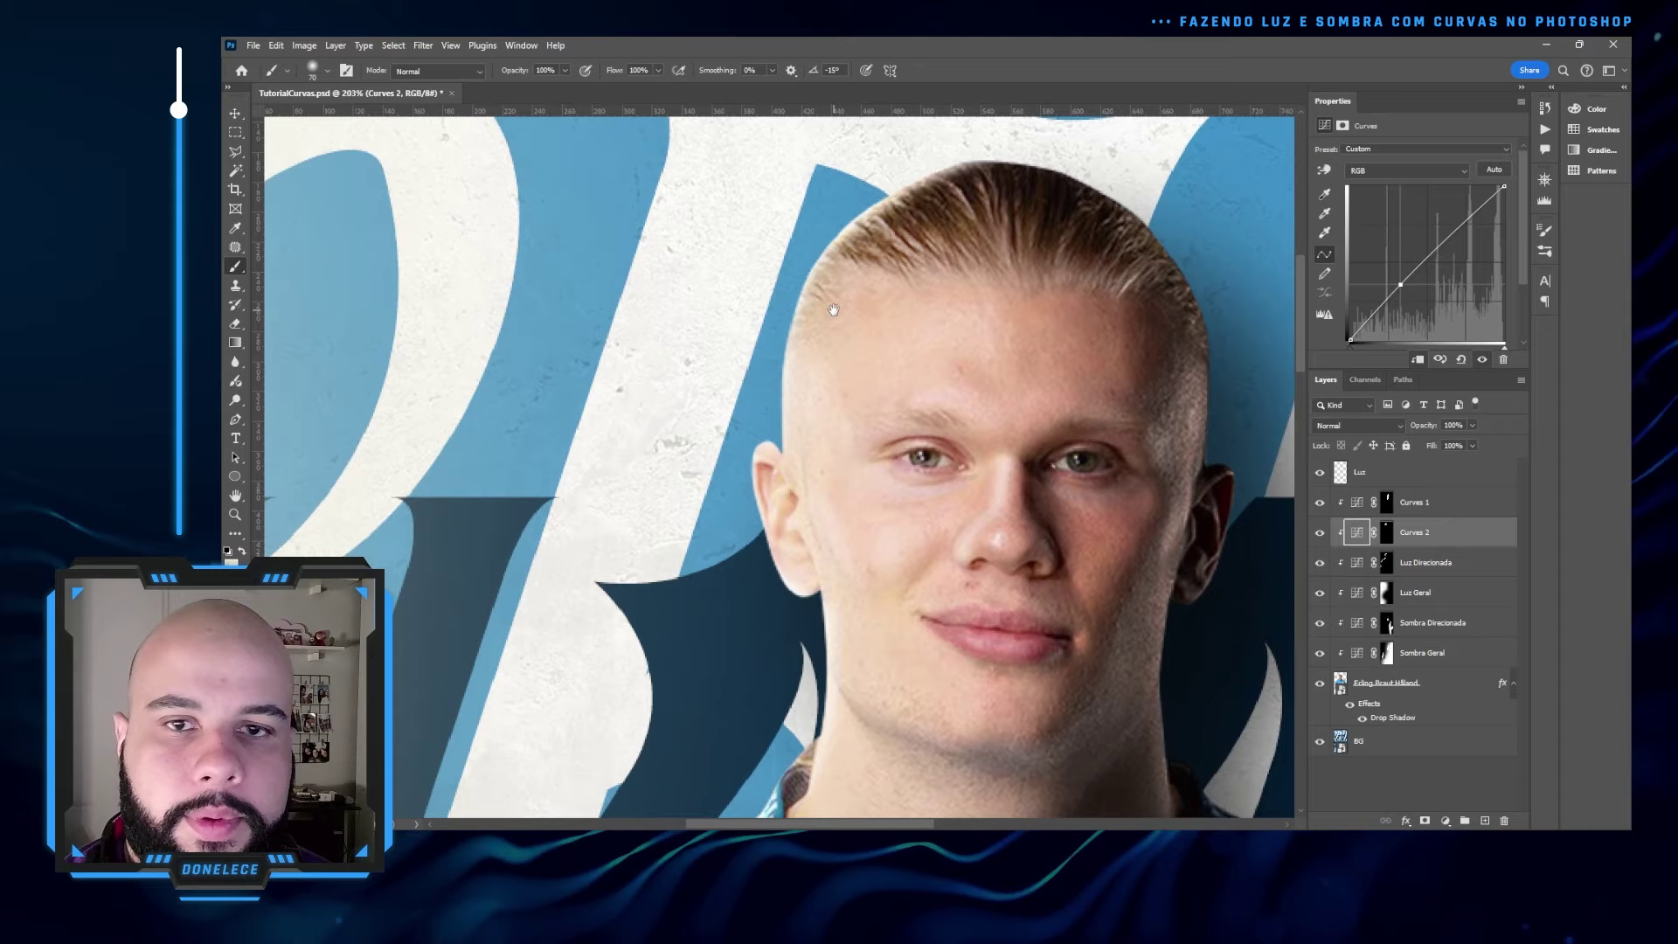
left_click(1387, 533)
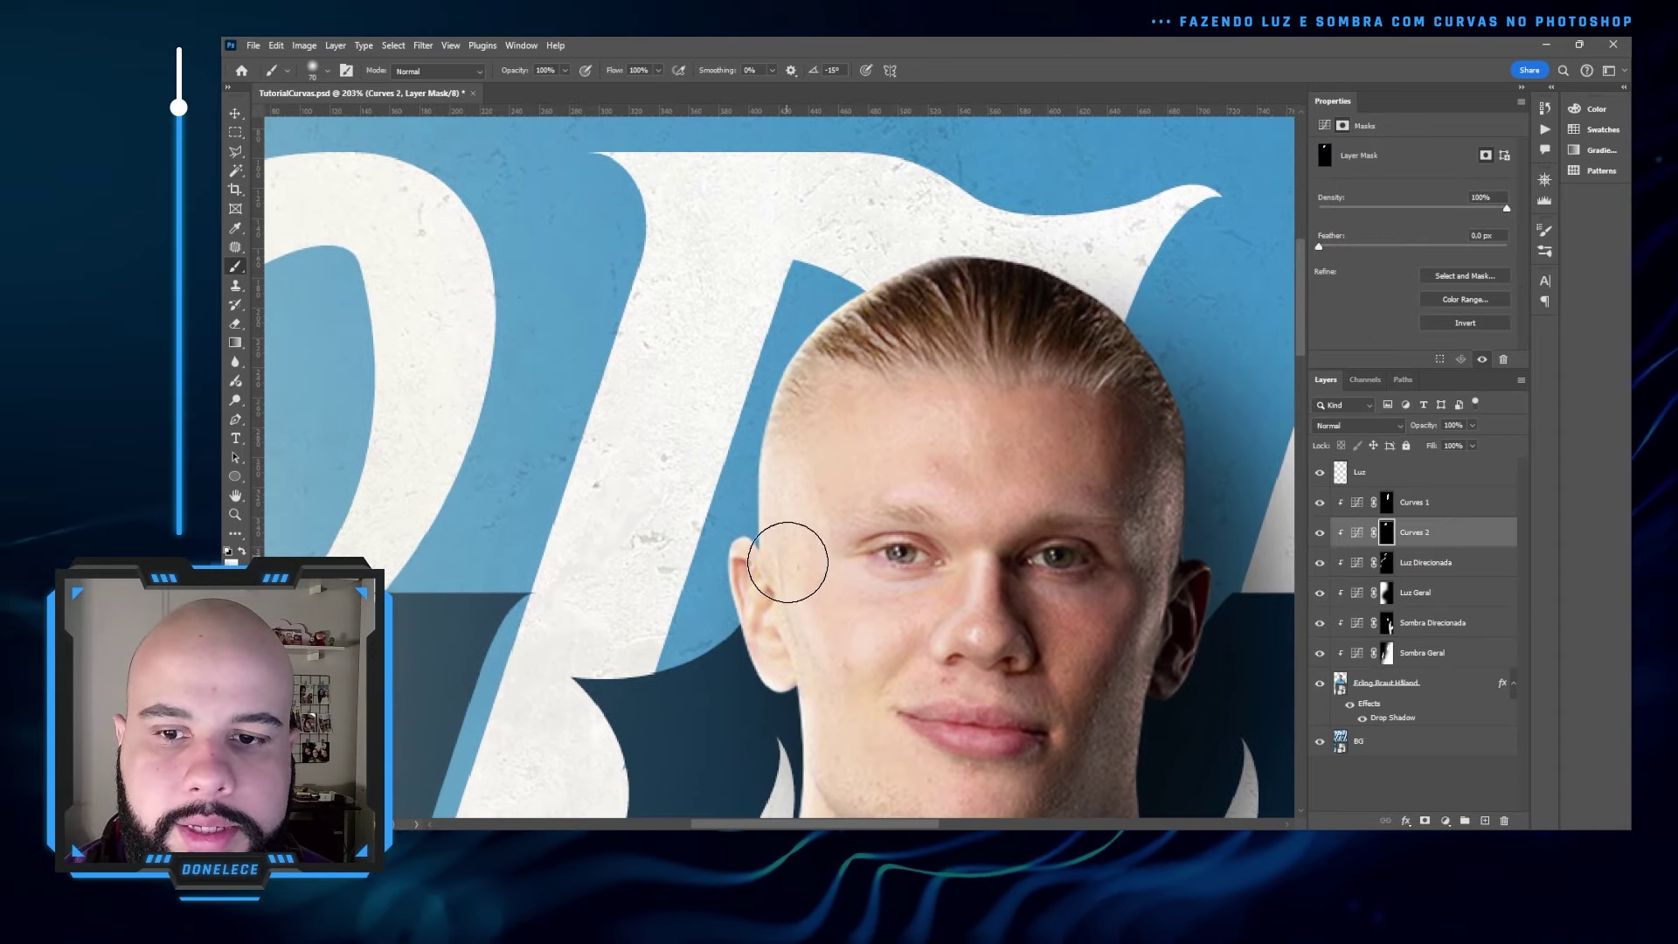
- Delete the Curves 2 layer and review the player from farther away
key("Delete")
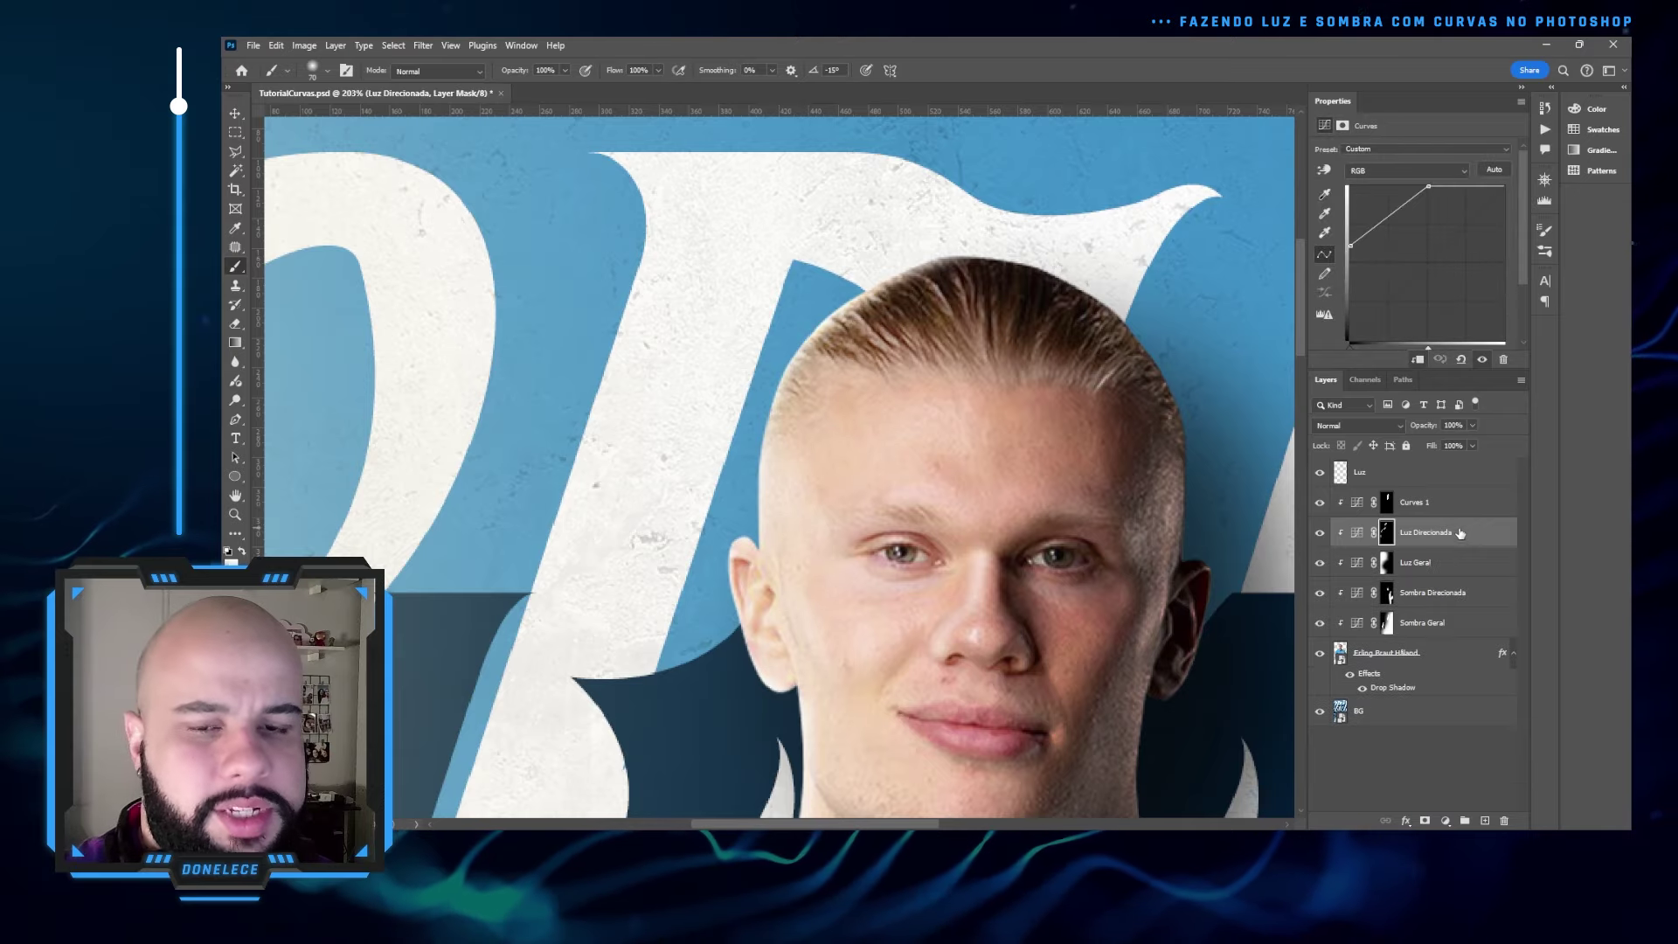
scroll(1142, 511, "down", 7)
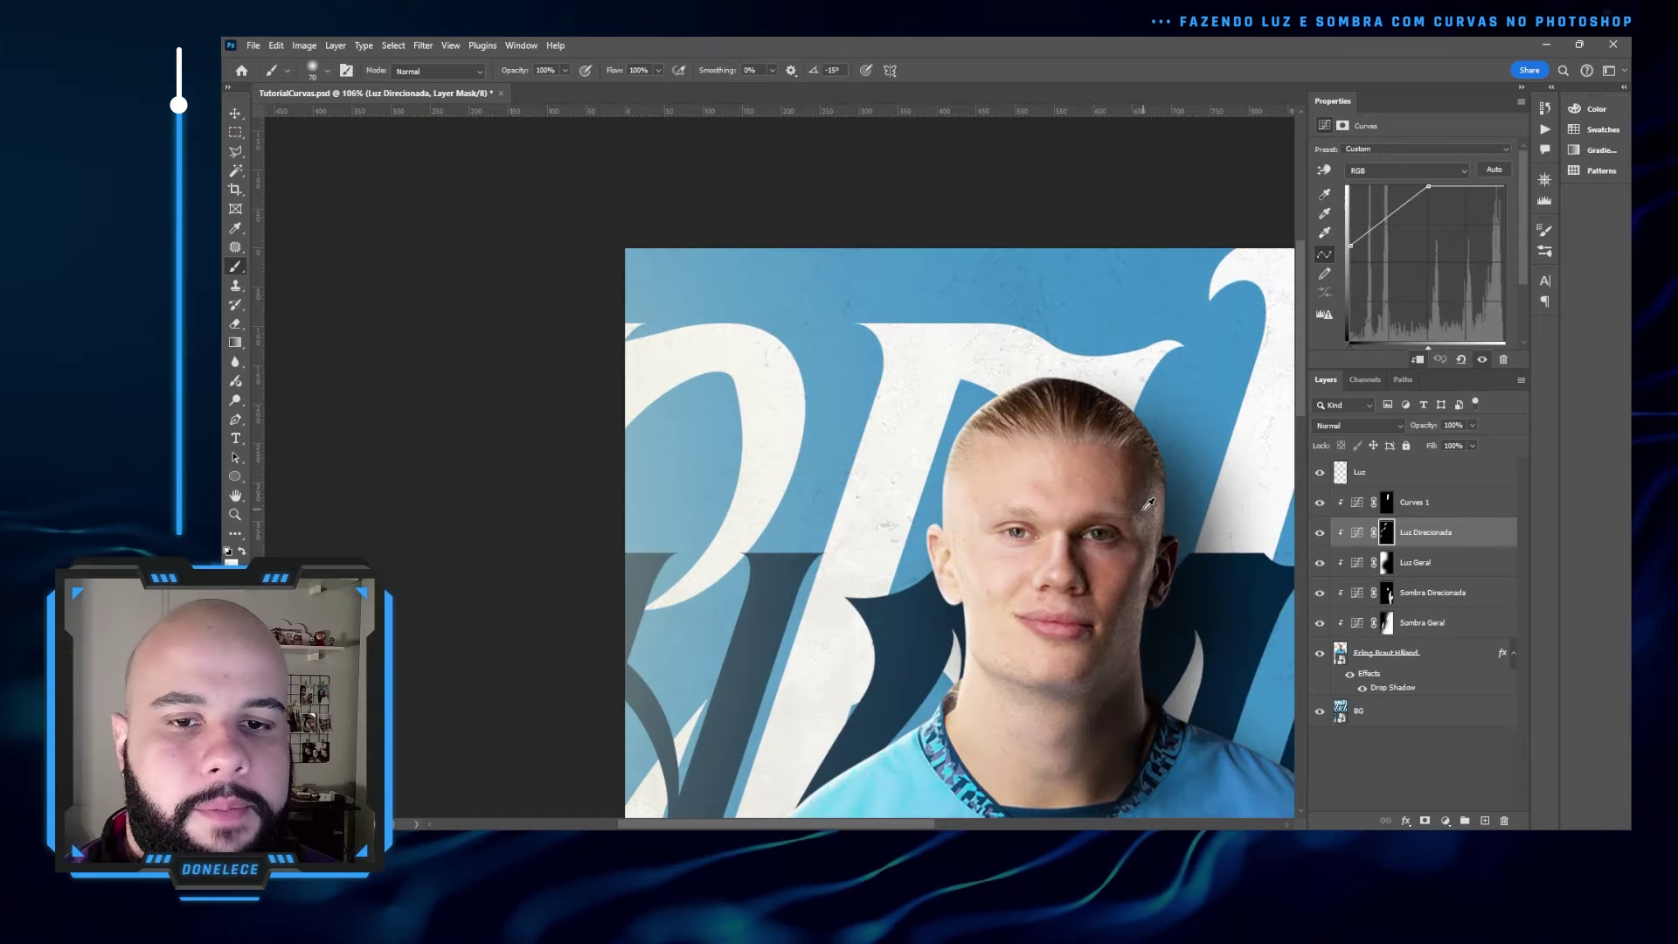
left_click_drag(1142, 511, 1022, 369)
scroll(1043, 434, "down", 1)
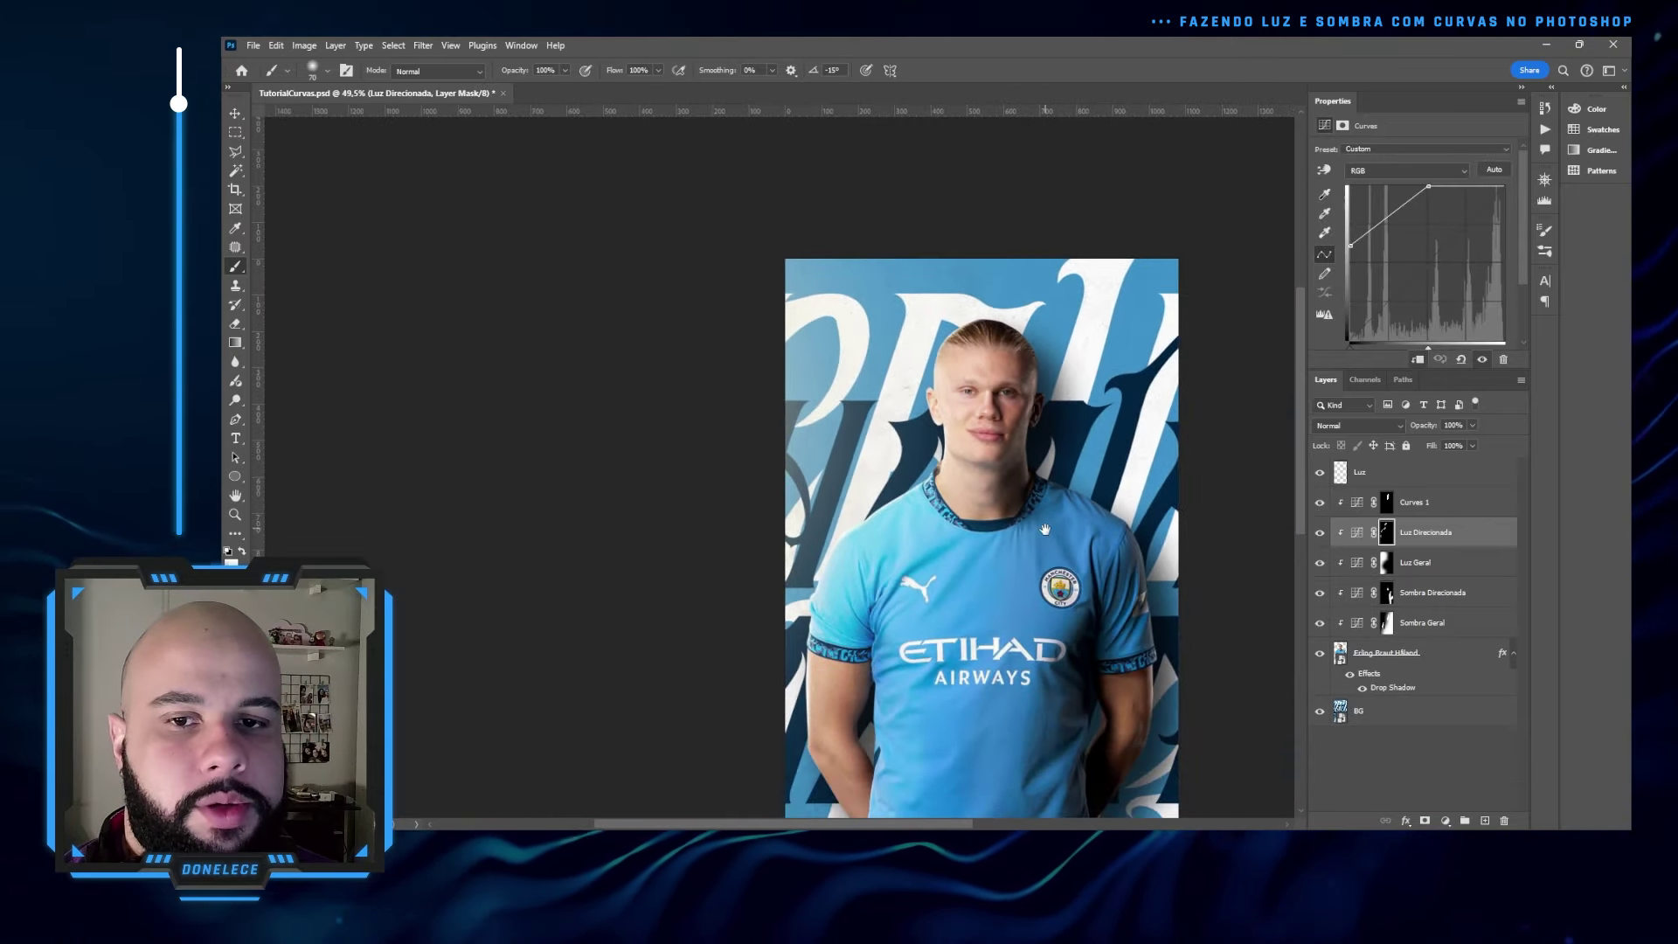
- Add a Curves layer above BG, lower its highlights and lower midtones to darken the background, and invert its mask to black
left_click_drag(1048, 540, 959, 415)
scroll(1011, 421, "down", 1)
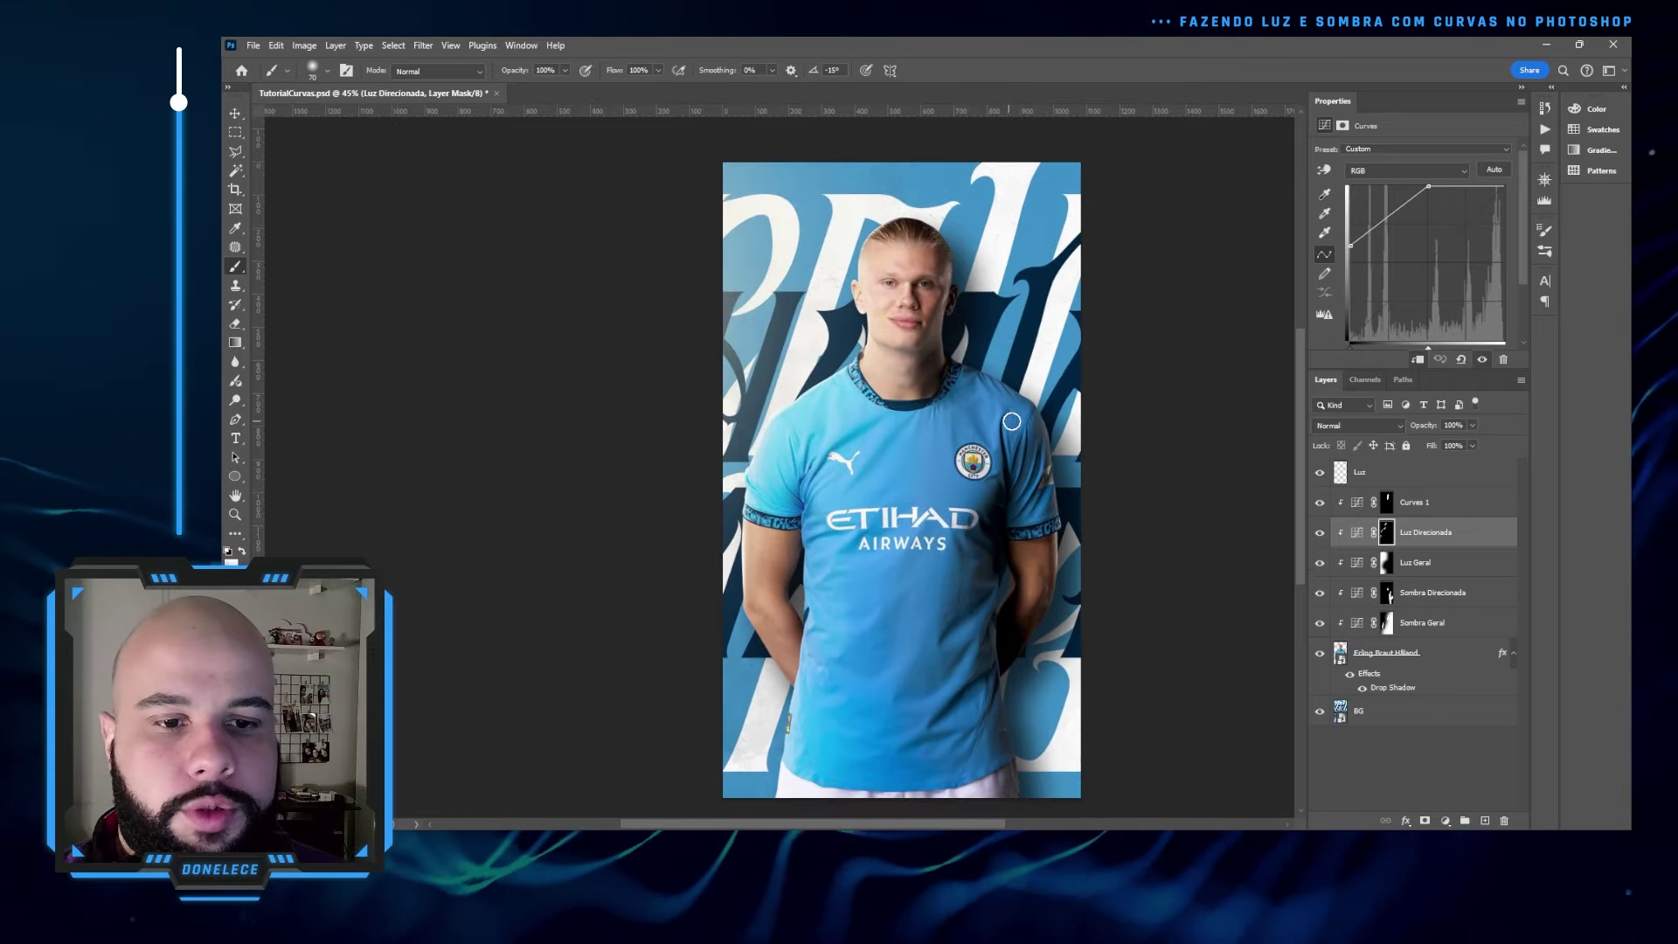
left_click(1380, 710)
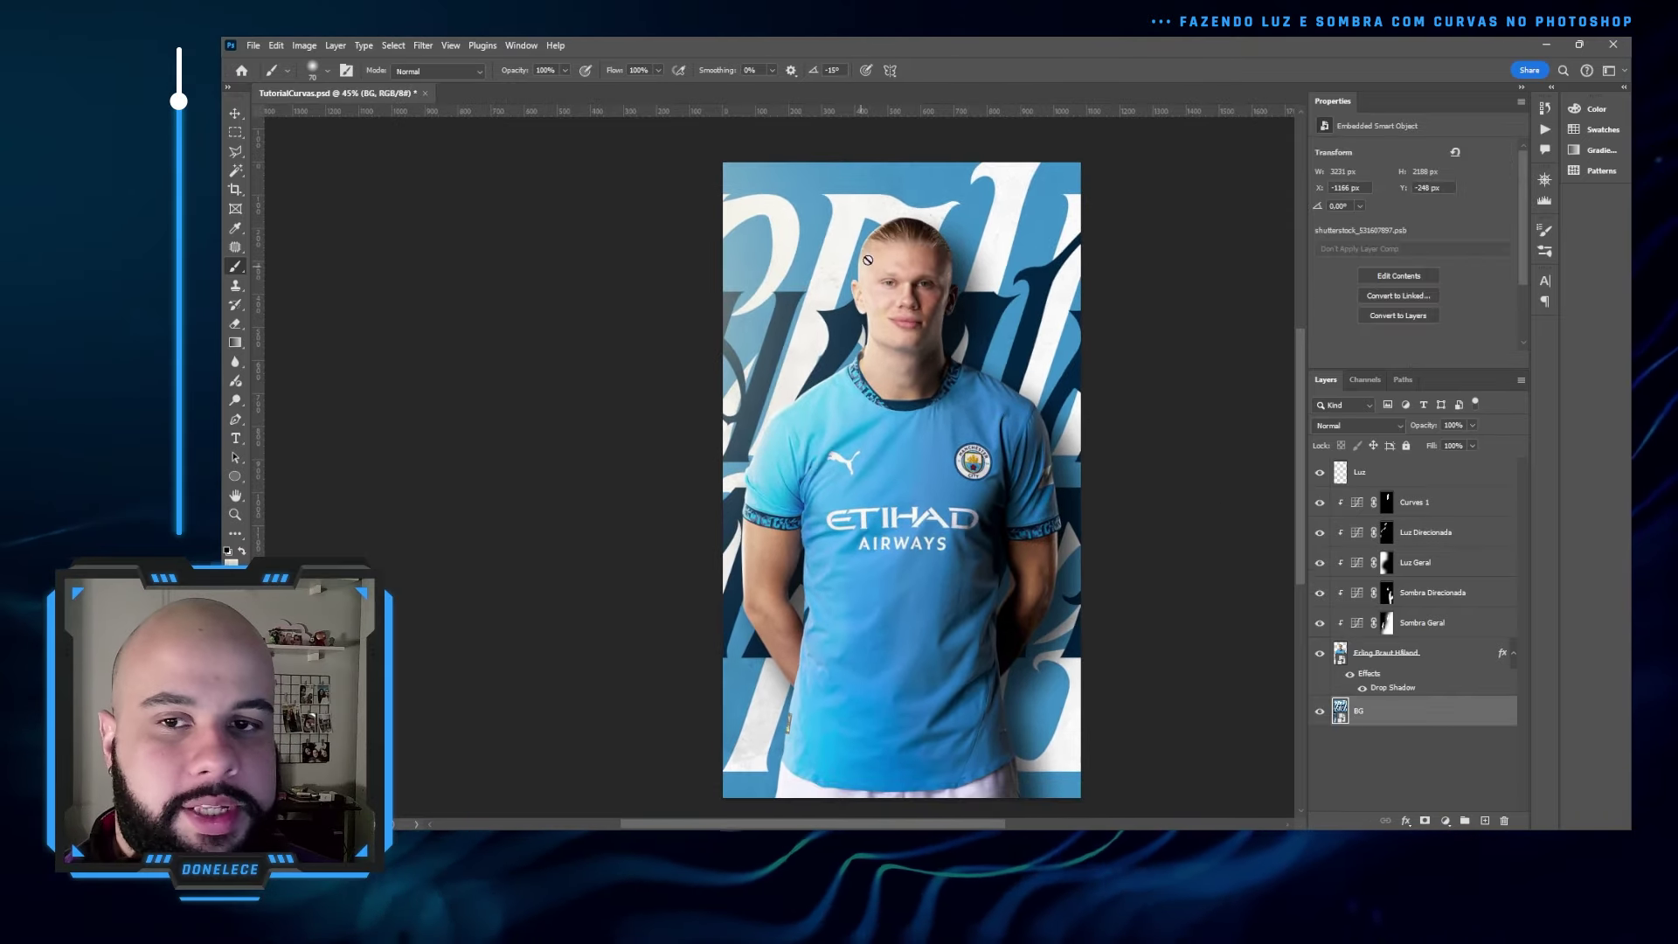
scroll(1059, 469, "down", 1)
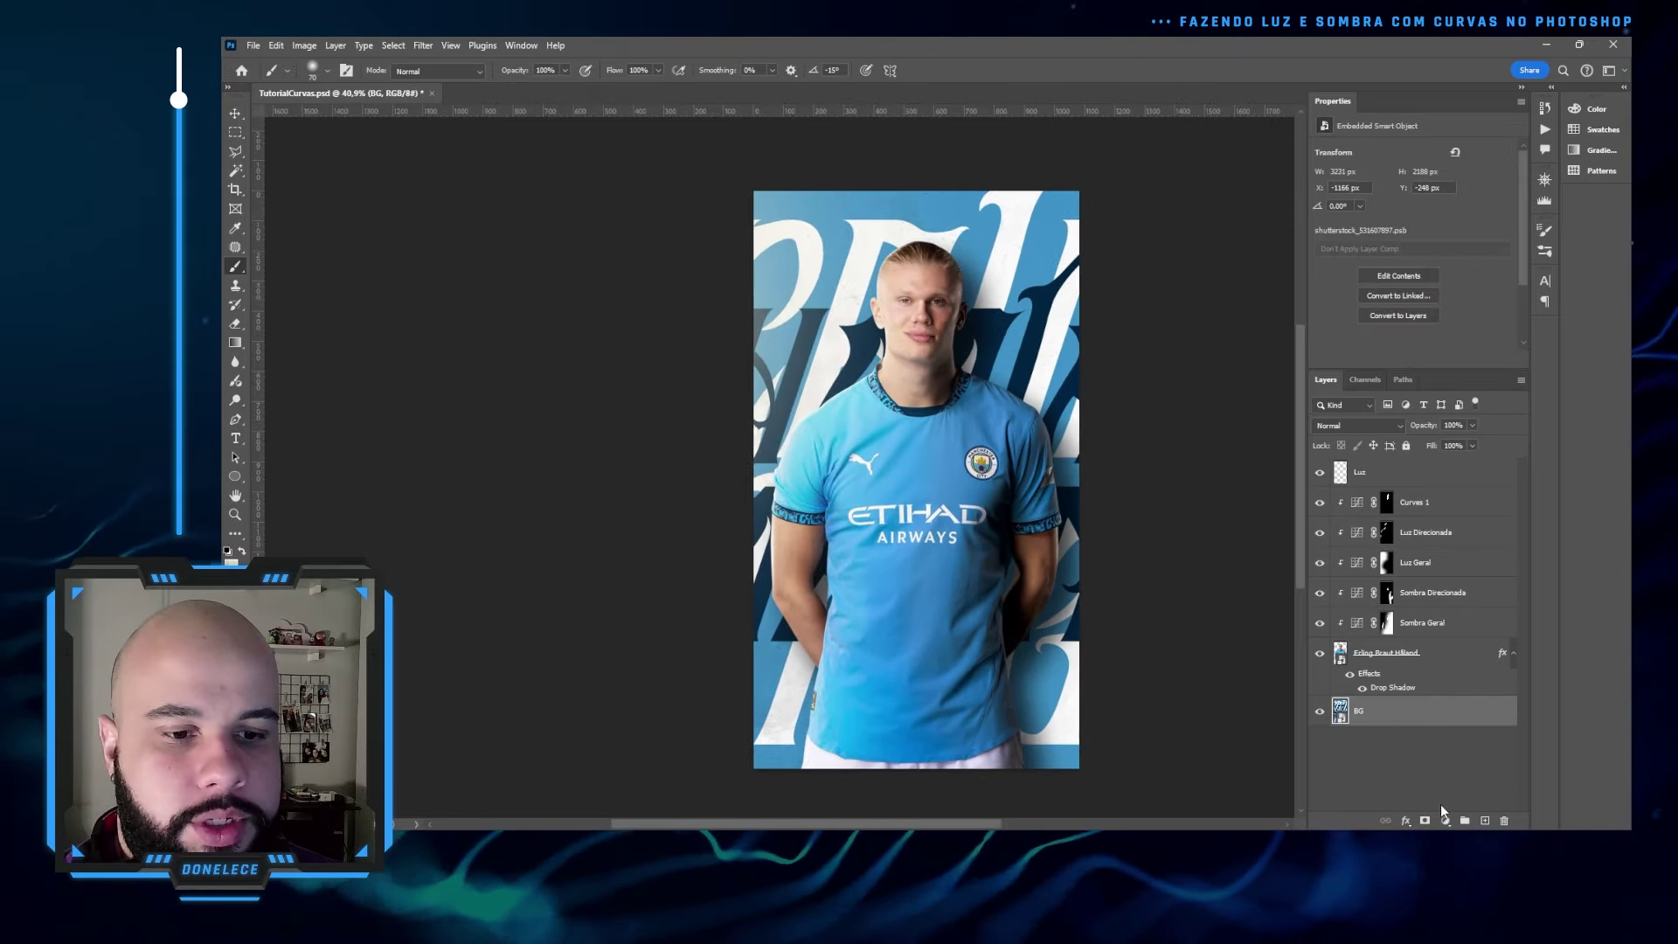
left_click(1446, 820)
left_click(1472, 634)
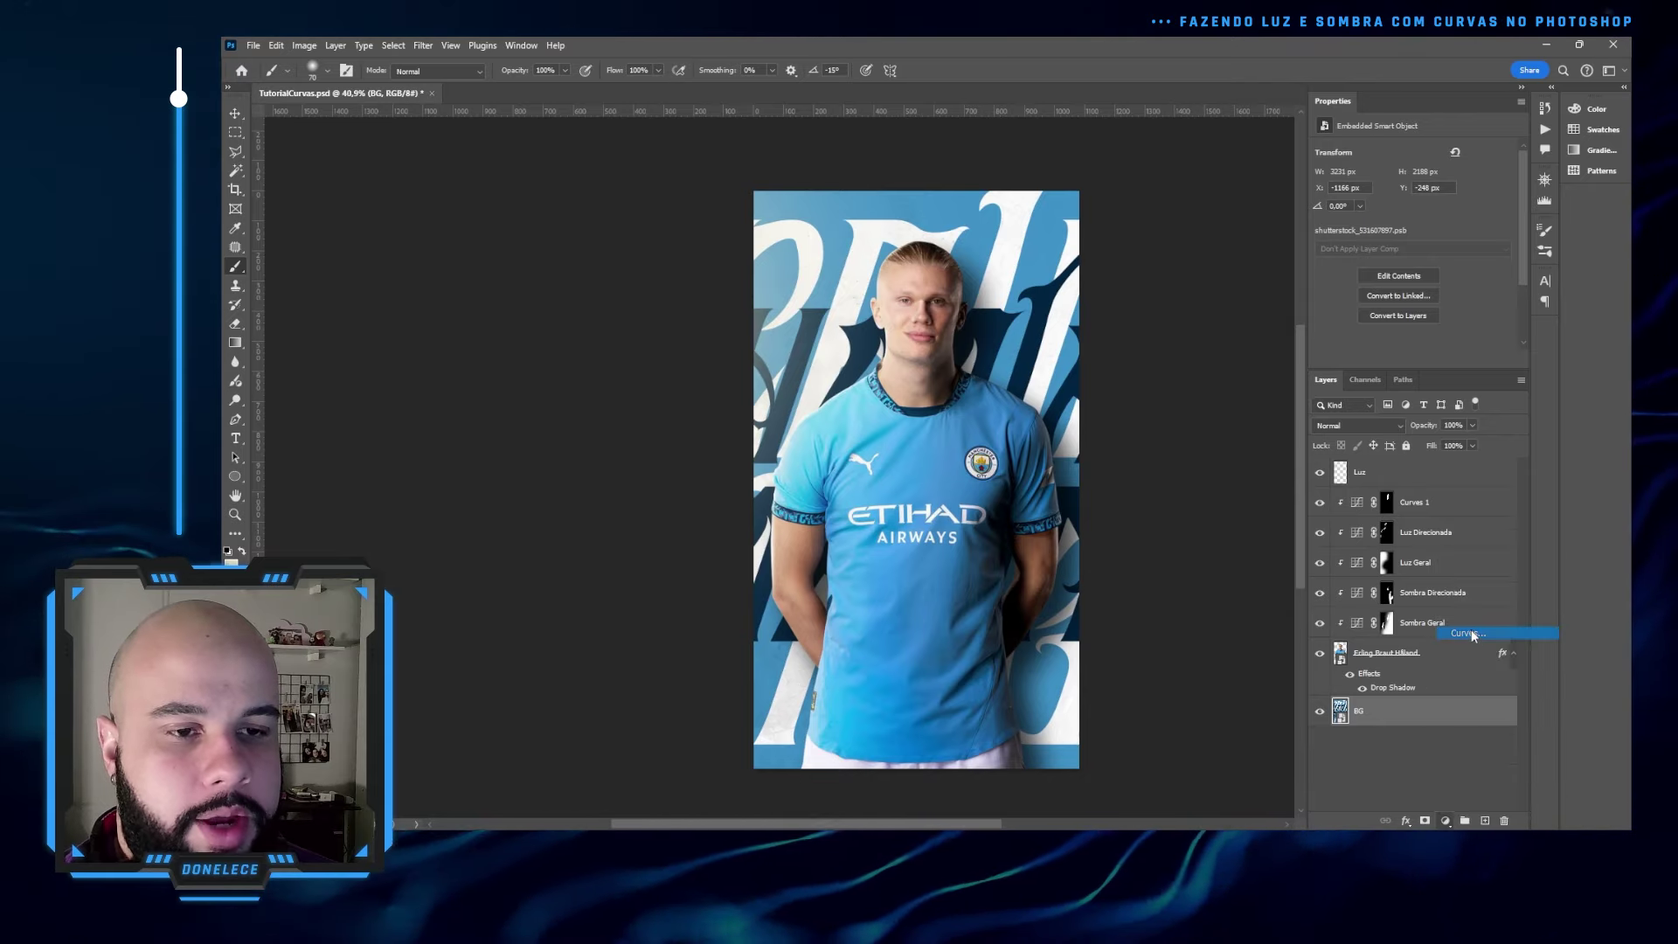
left_click_drag(1505, 186, 1509, 223)
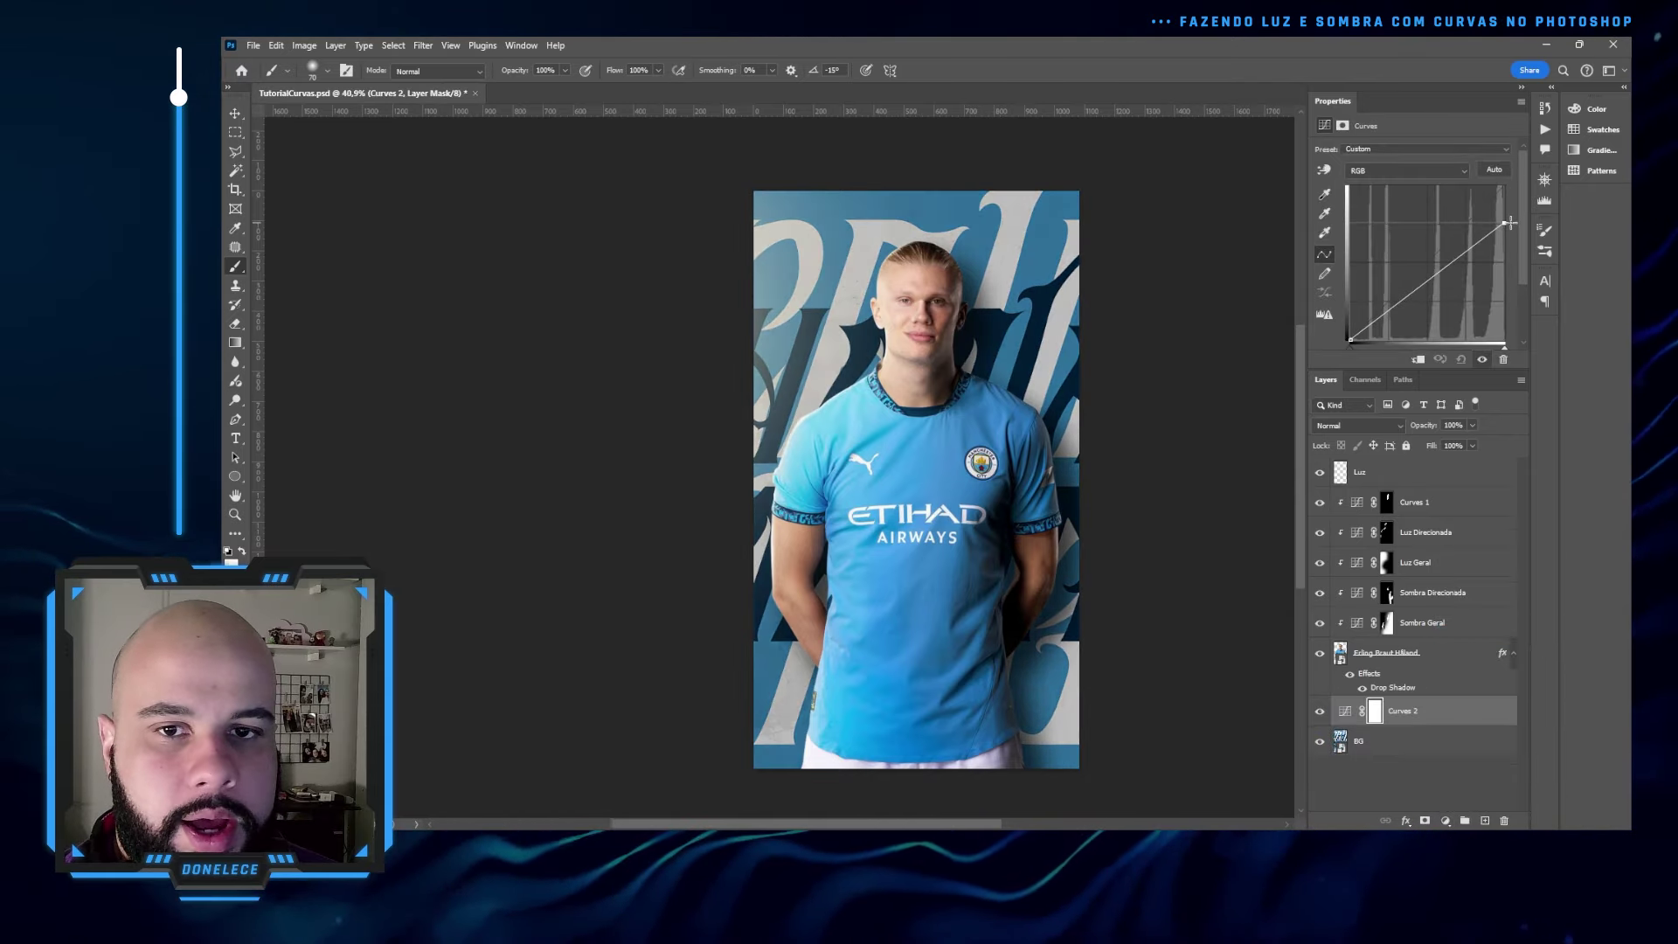
left_click_drag(1386, 313, 1391, 326)
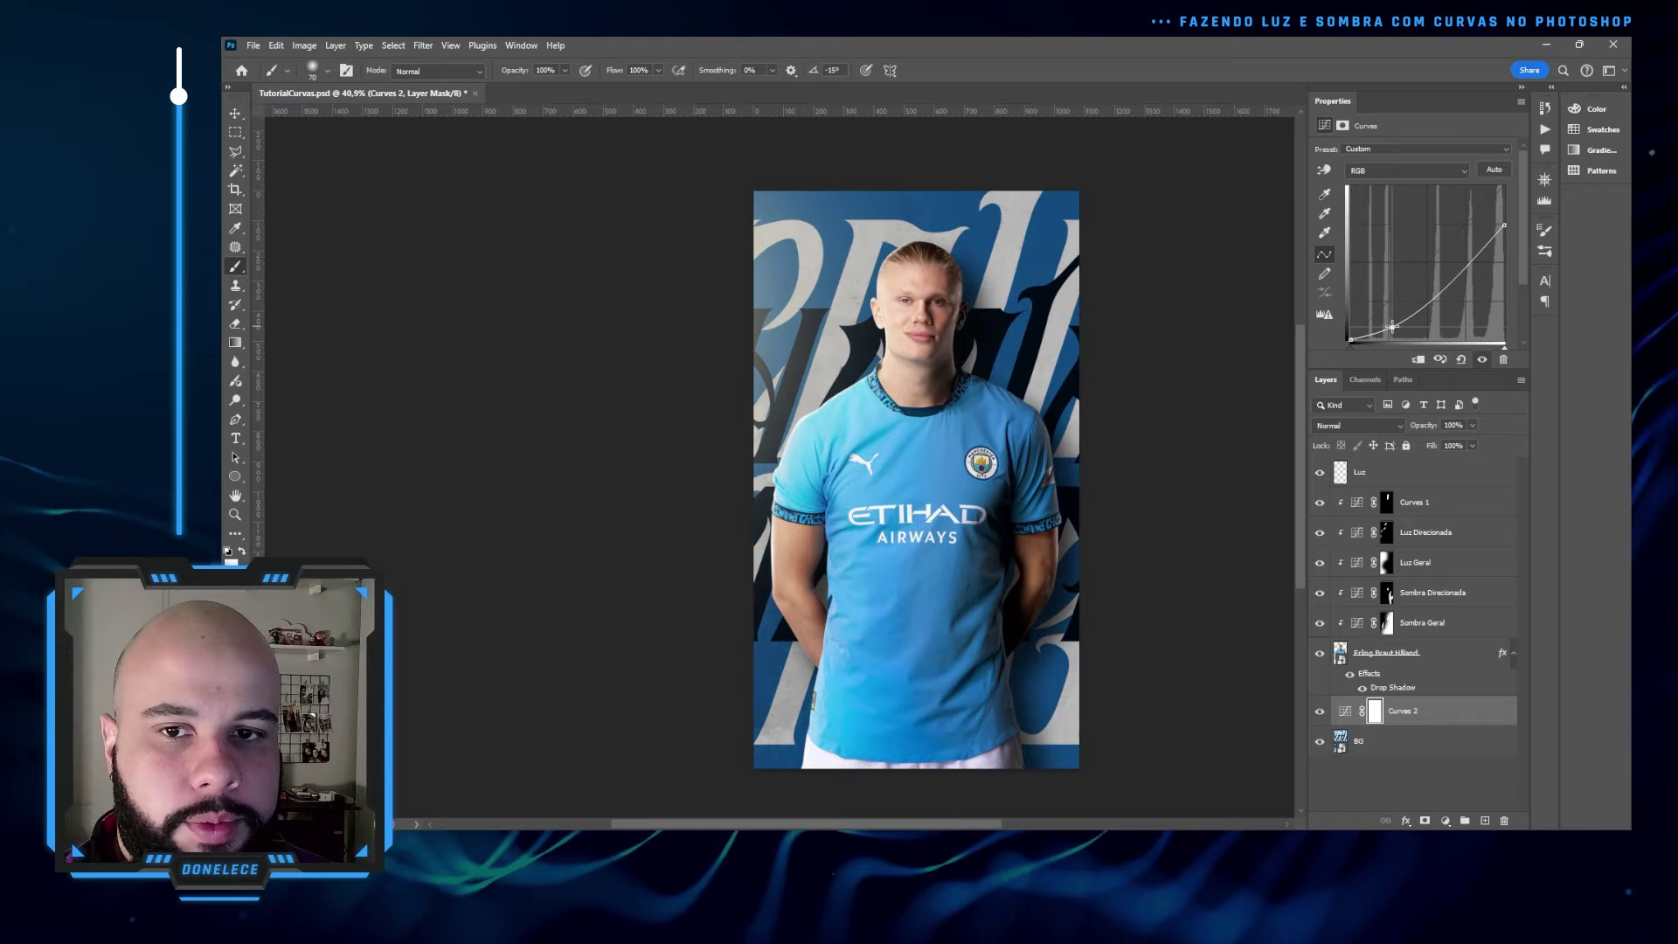
left_click(1373, 710)
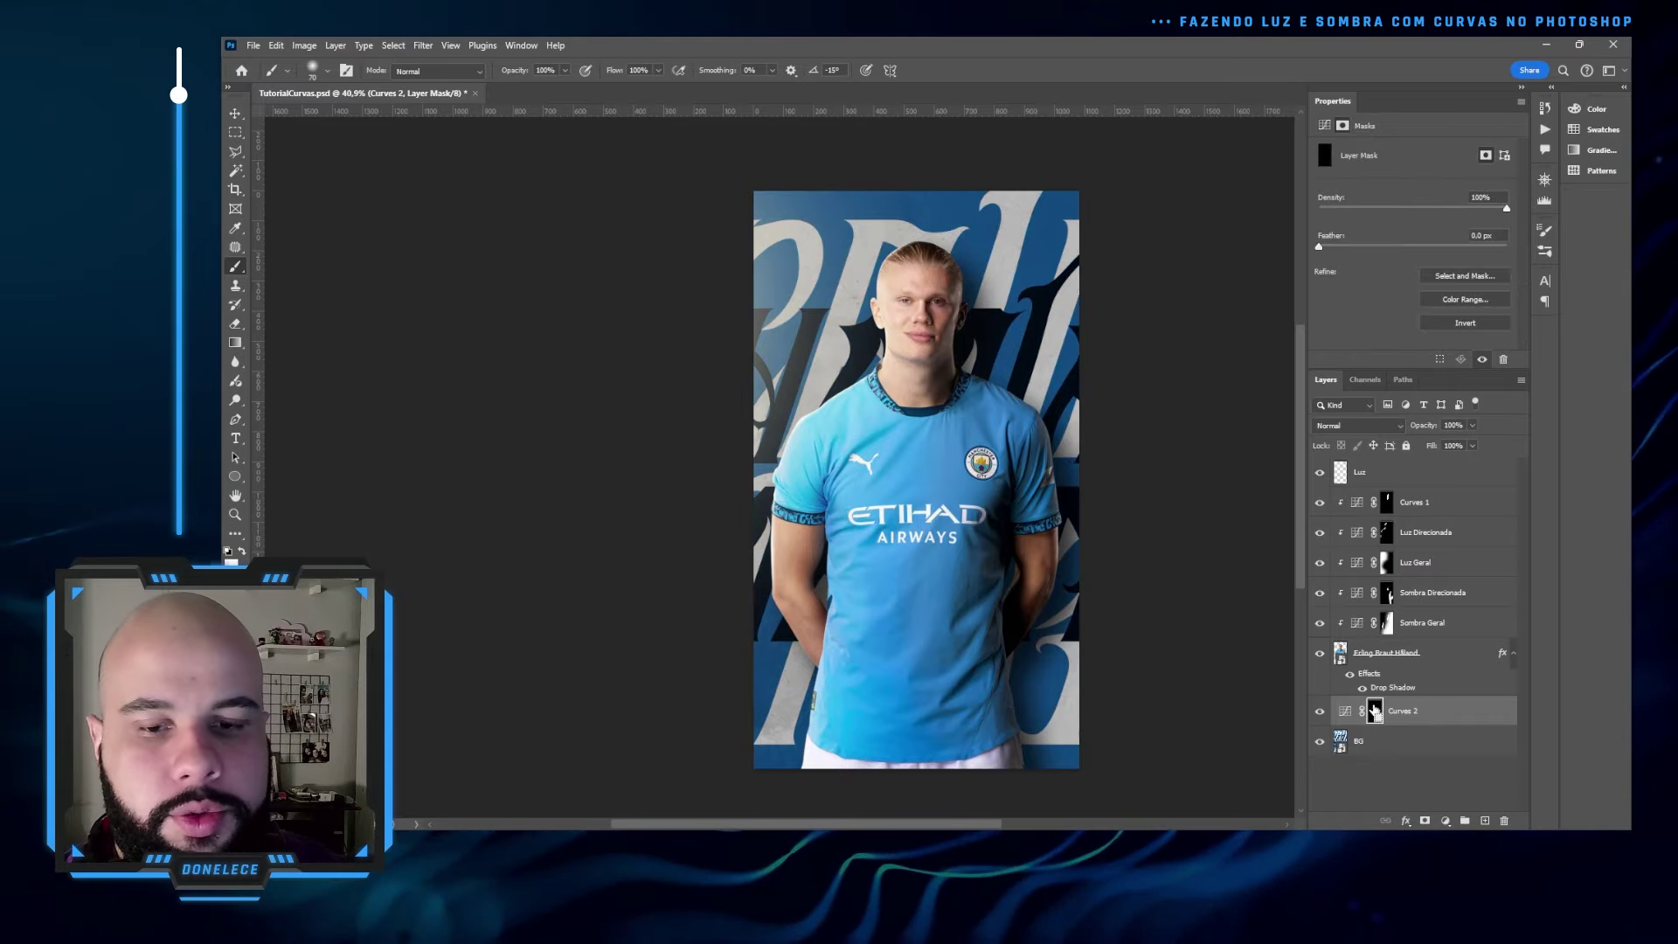
key("ctrl+i")
- Enlarge the soft brush to about 1300 px and paint white on the Curves 2 mask along the background's shadow side and behind the head
scroll(1006, 660, "down", 1)
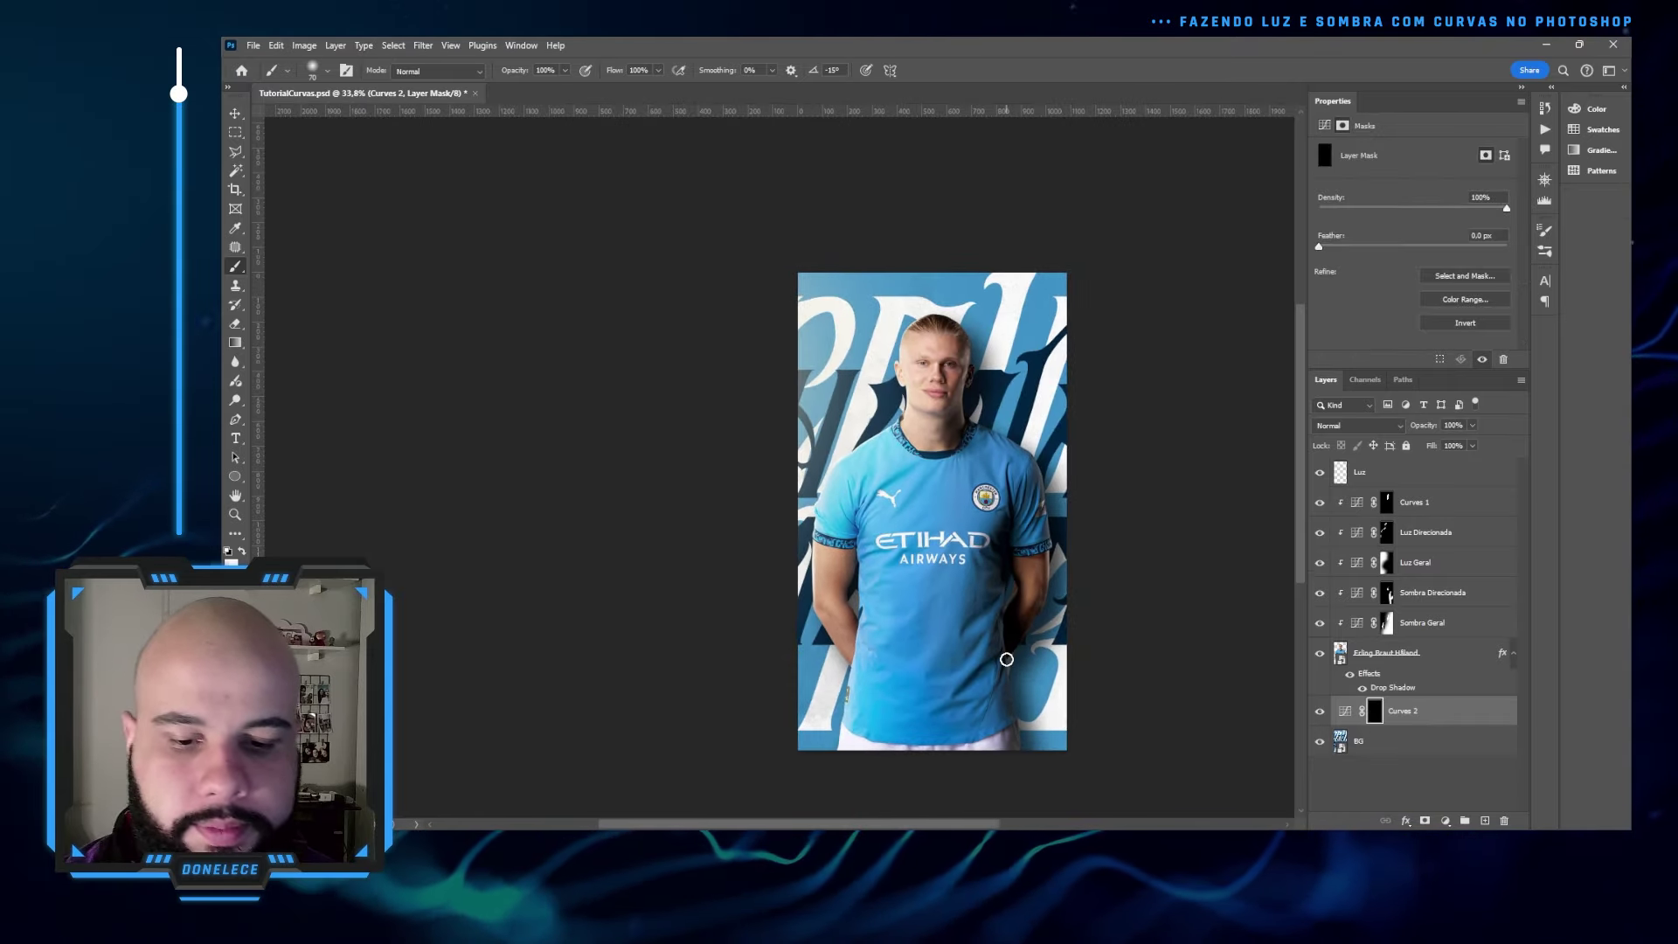
key("bracketright")
key("bracketright")
key("bracketright")
key("bracketright")
key("bracketright")
key("bracketright")
key("bracketright")
key("bracketright")
key("bracketright")
key("bracketright")
key("bracketright")
key("bracketright")
key("bracketright")
key("bracketright")
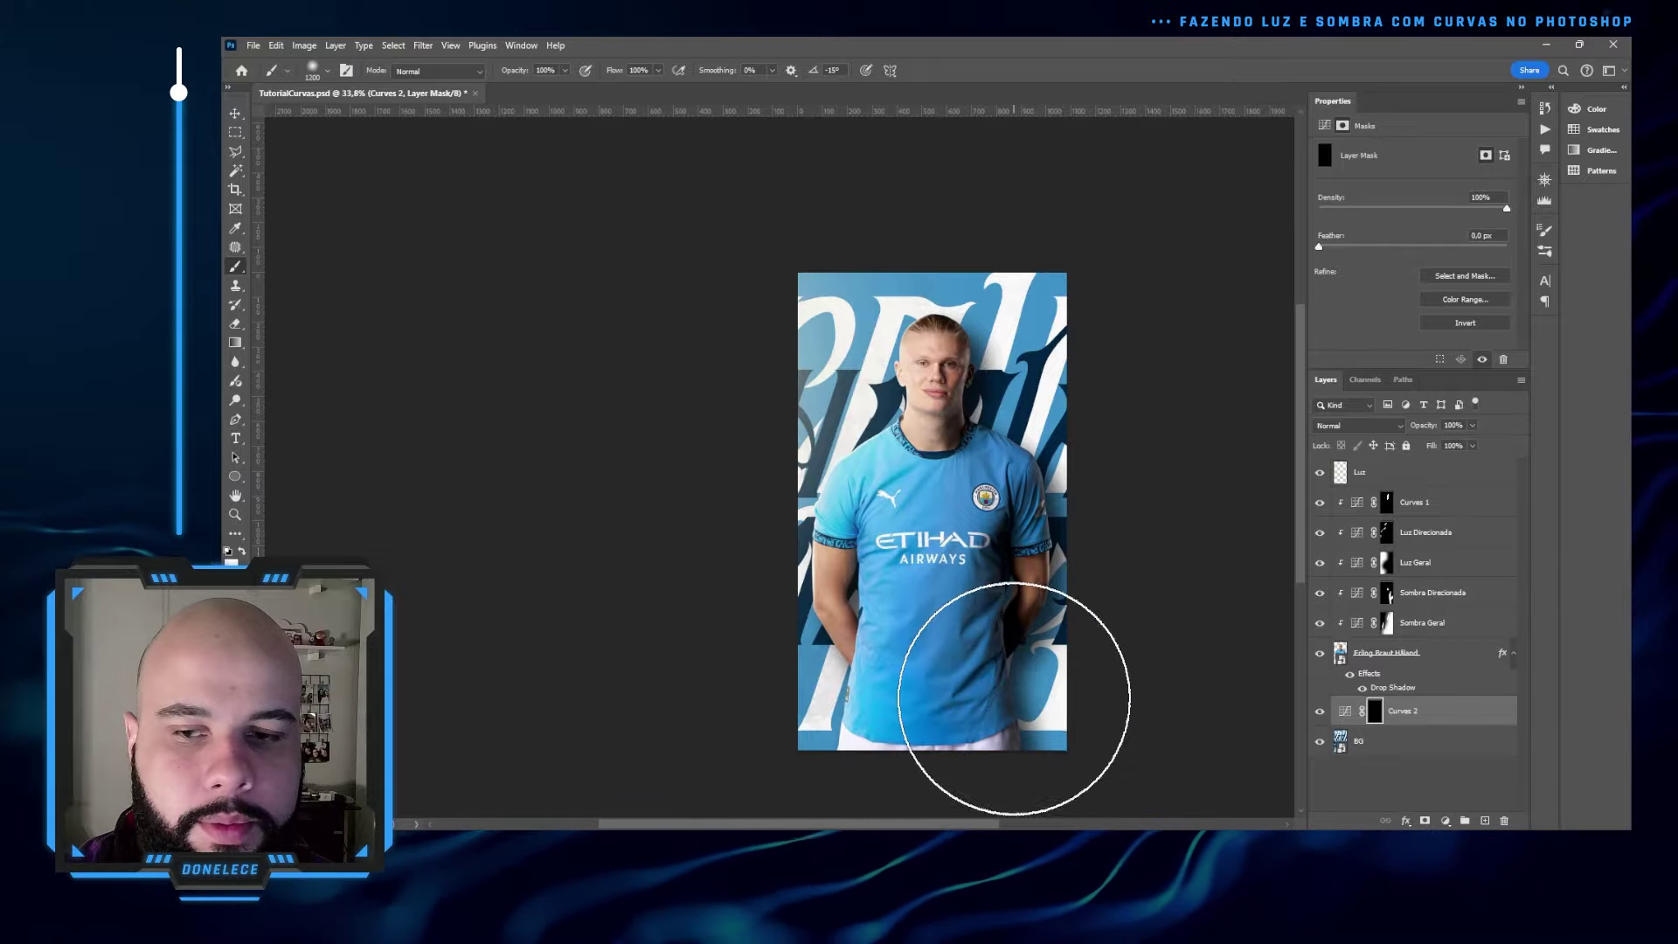
mouse_move(1074, 616)
left_mouse_down()
mouse_move(1097, 224)
mouse_move(950, 291)
left_mouse_up()
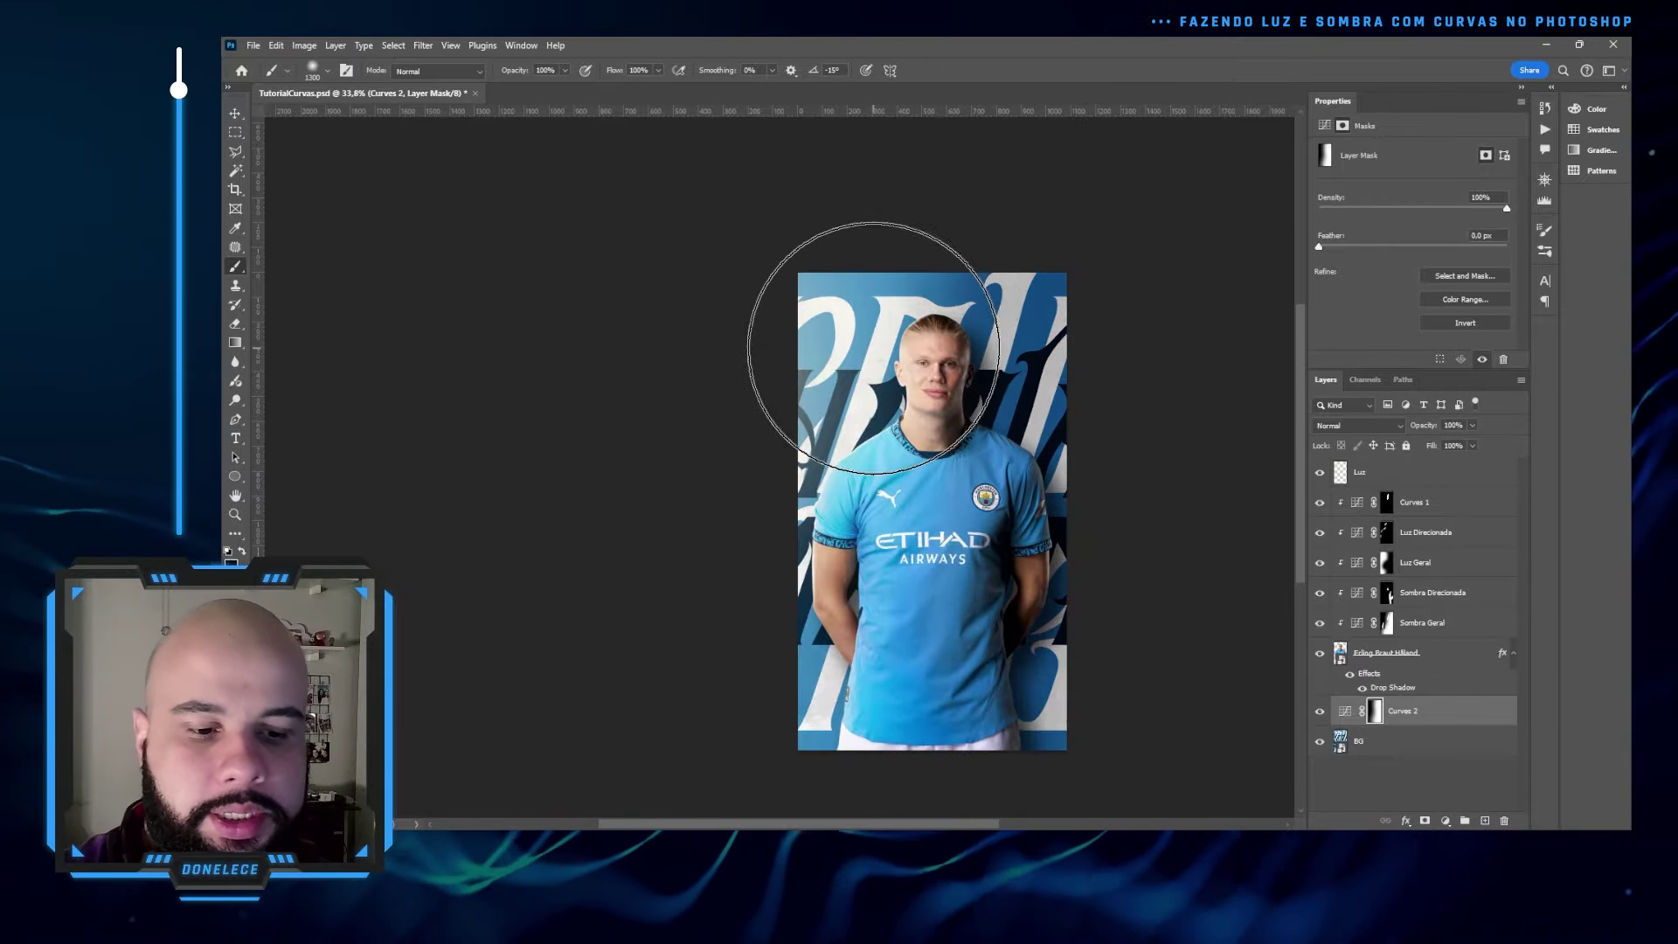
- Enlarge the brush to 2200 px and paint black on the Curves 2 mask to restore the background's lit side with a soft transition
key("bracketright")
key("bracketright")
key("bracketright")
key("bracketright")
key("bracketright")
key("bracketright")
key("bracketright")
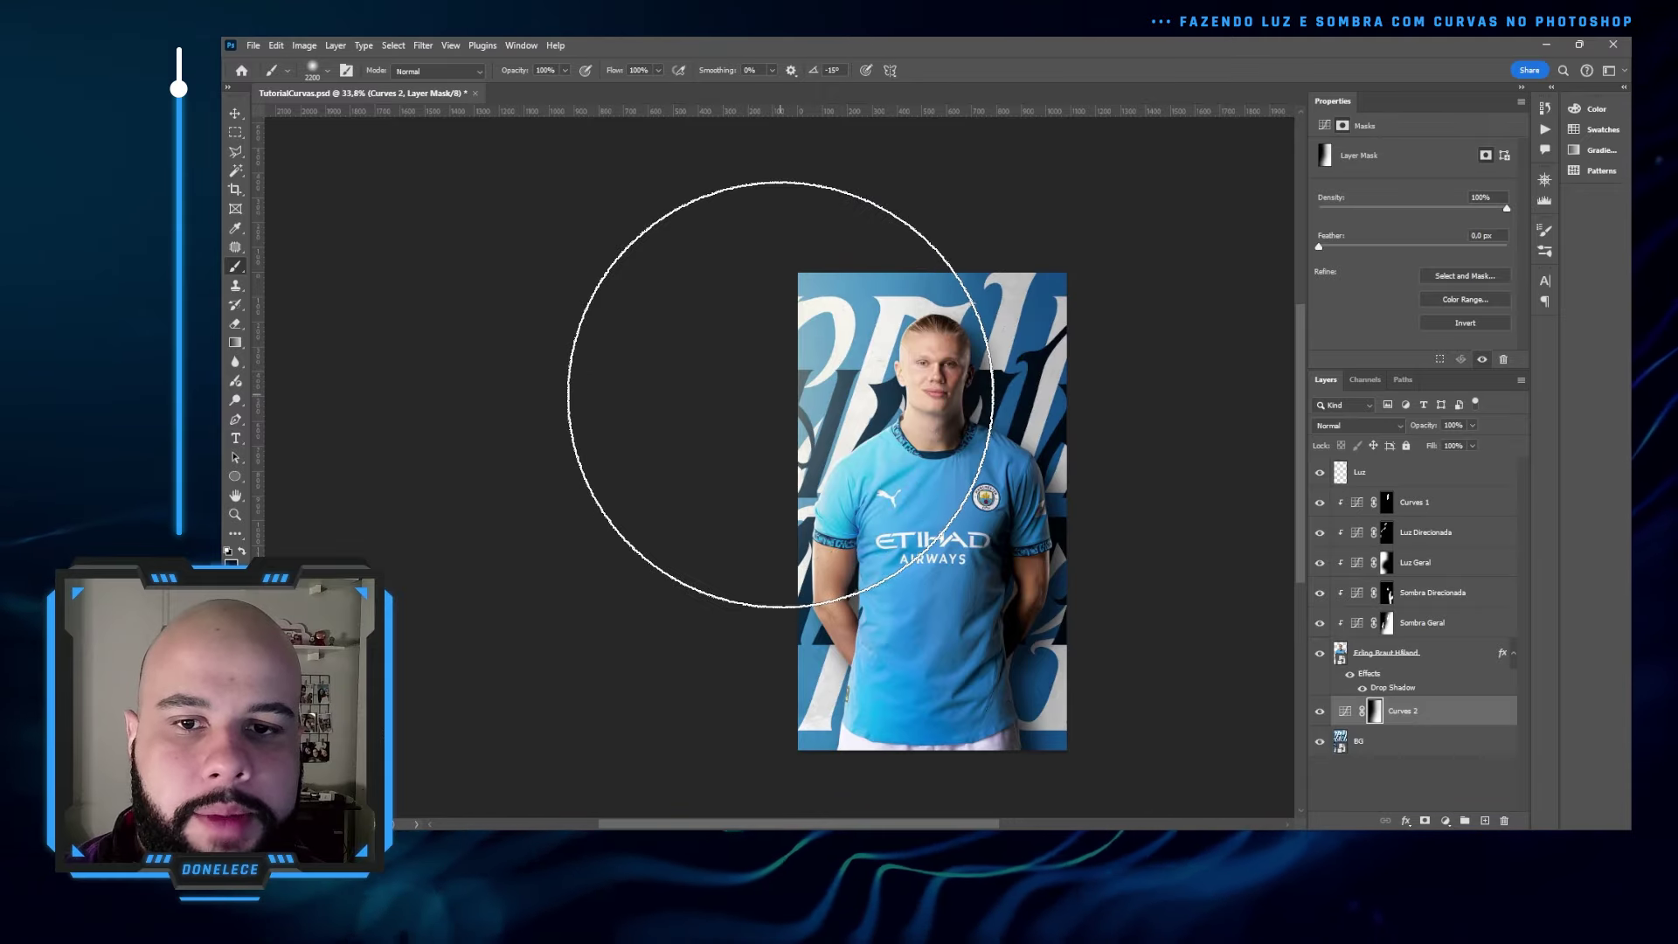
key("bracketright")
key("bracketright")
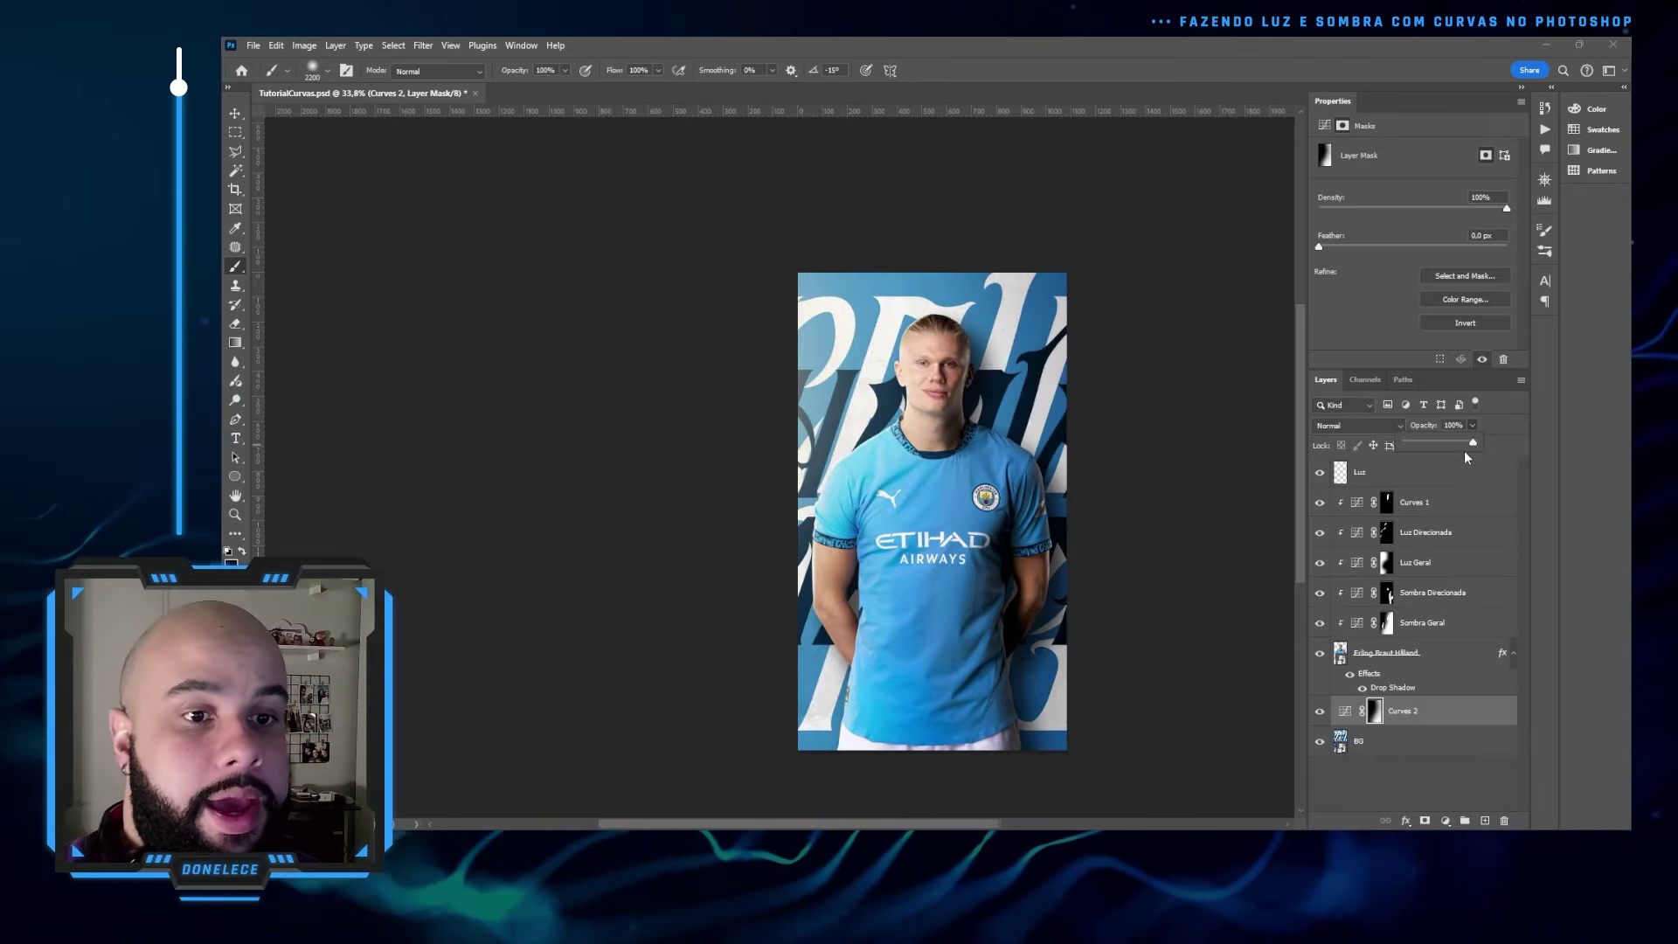
- Lower the Curves 2 layer opacity to 92% and compare the background with and without it
left_click_drag(1466, 445, 1449, 446)
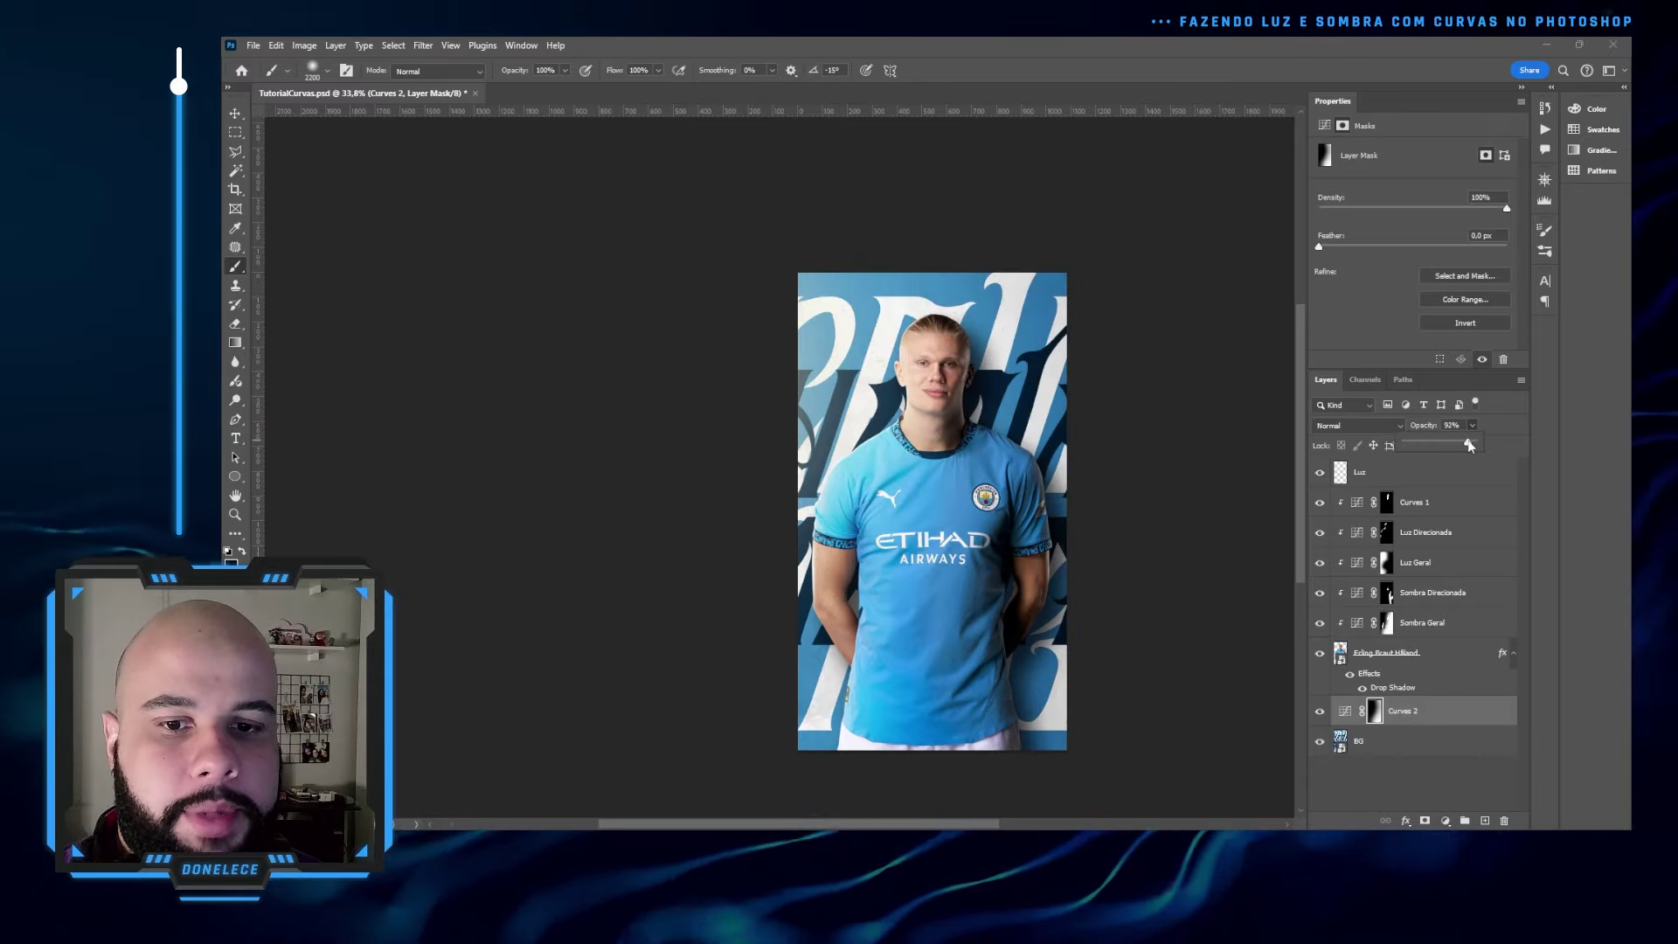
left_click(1320, 713)
left_click(1320, 713)
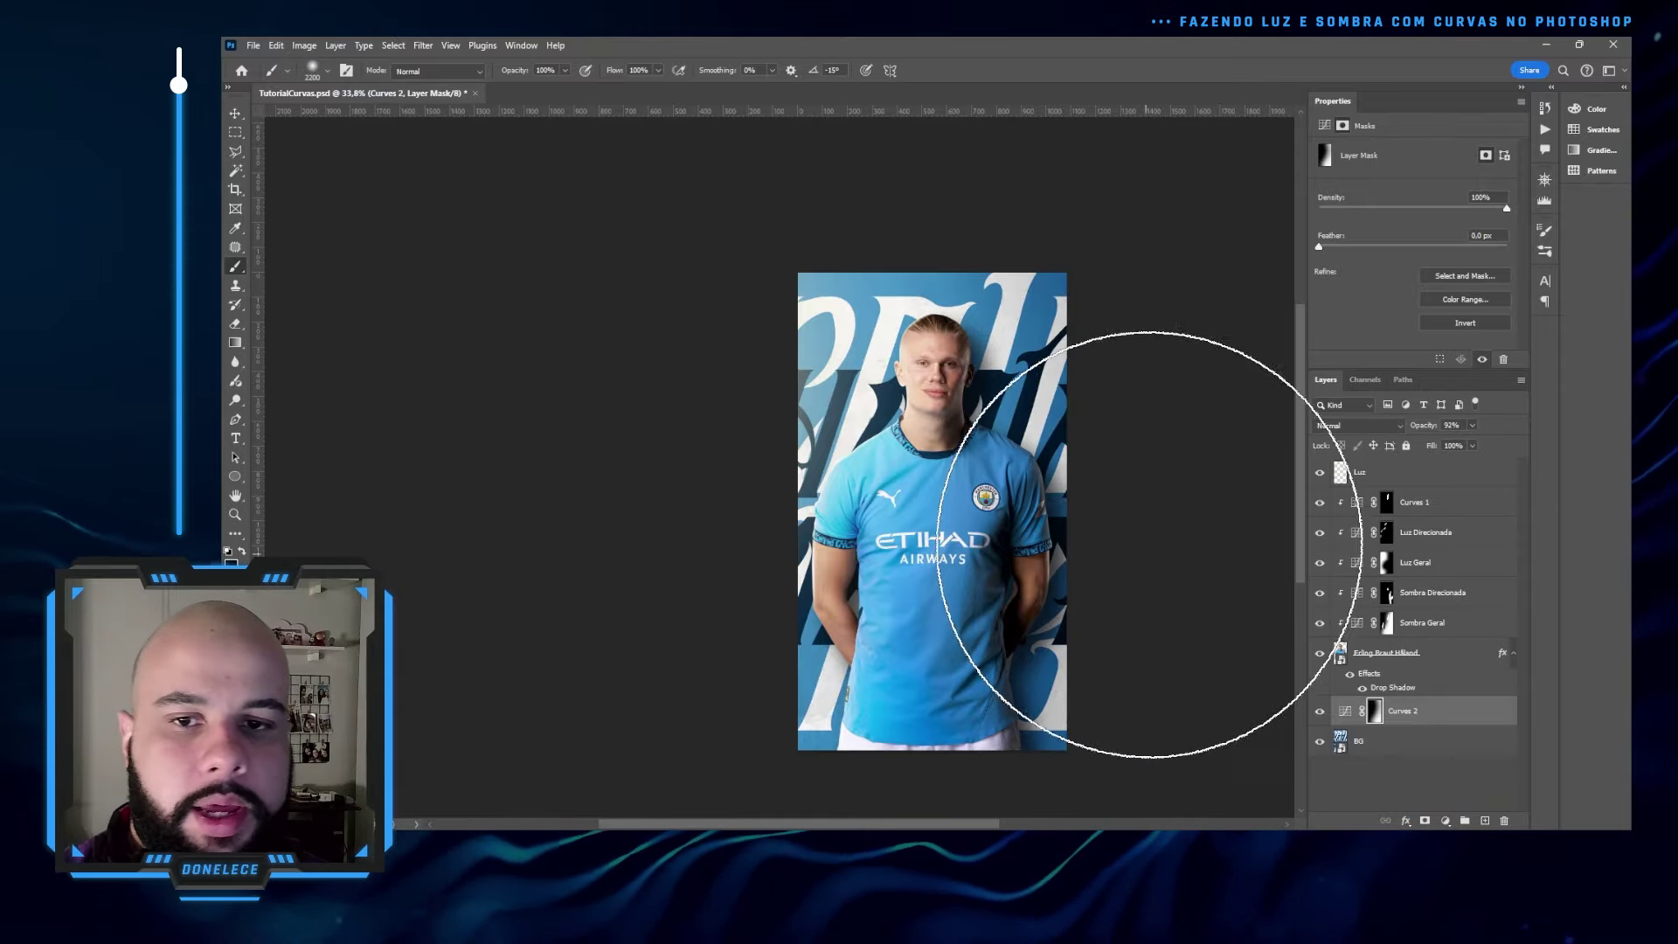
- Group all layers from Luz down to BG and name the group Arte
left_click(1415, 469)
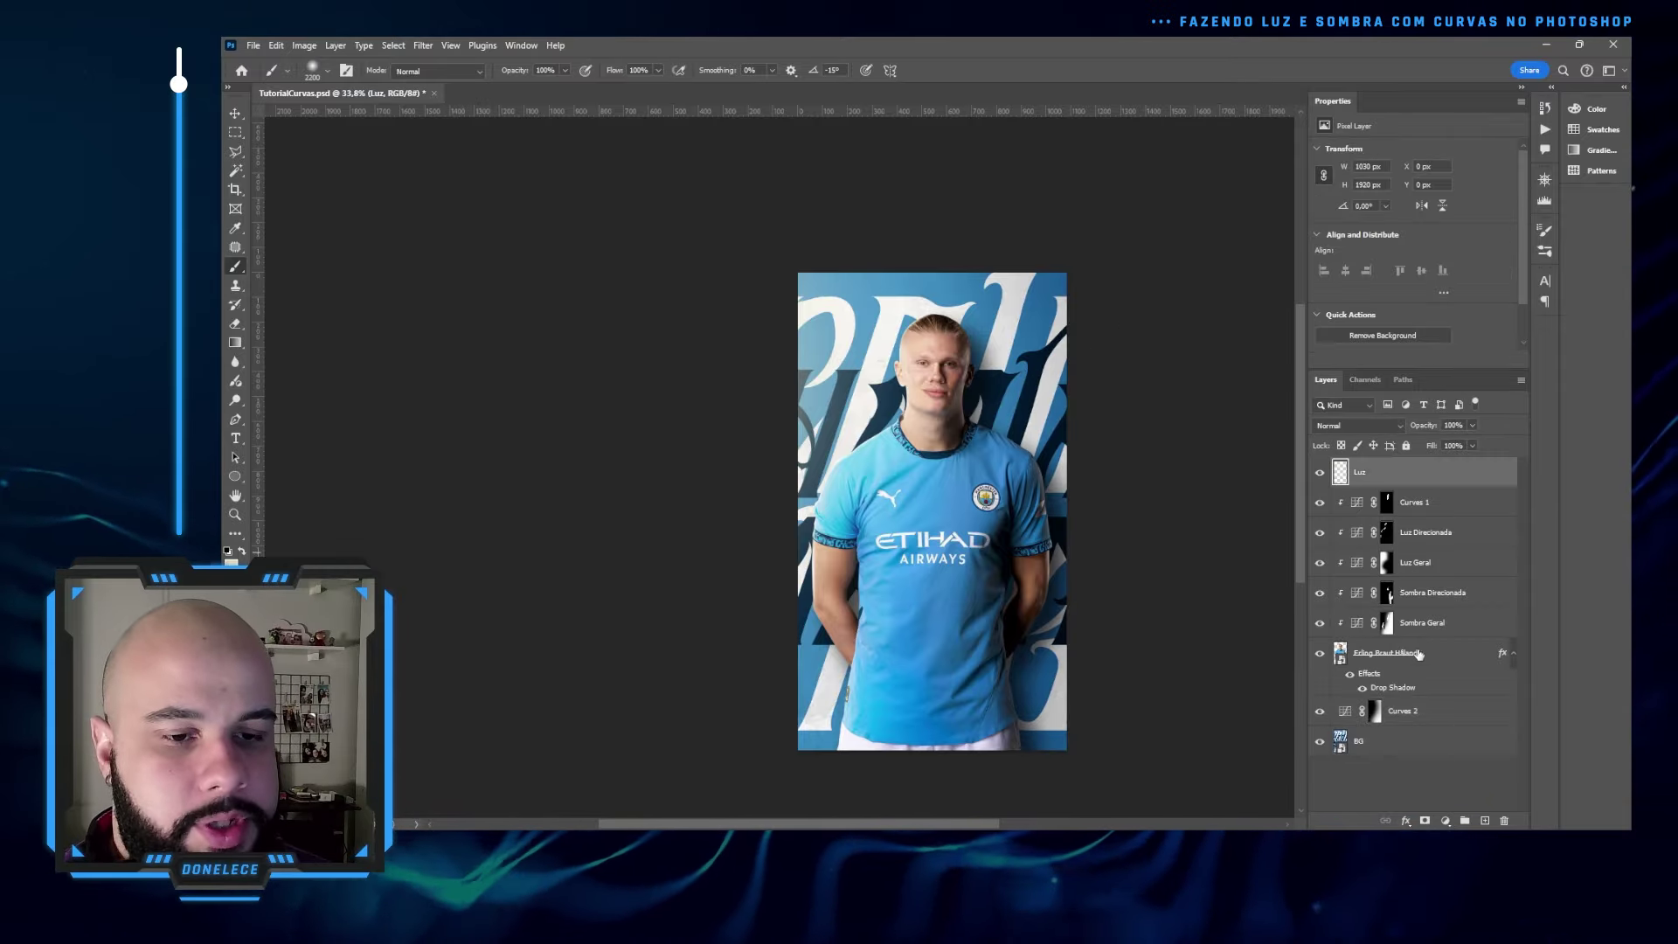
left_click(1419, 742, "shift")
key("ctrl+g")
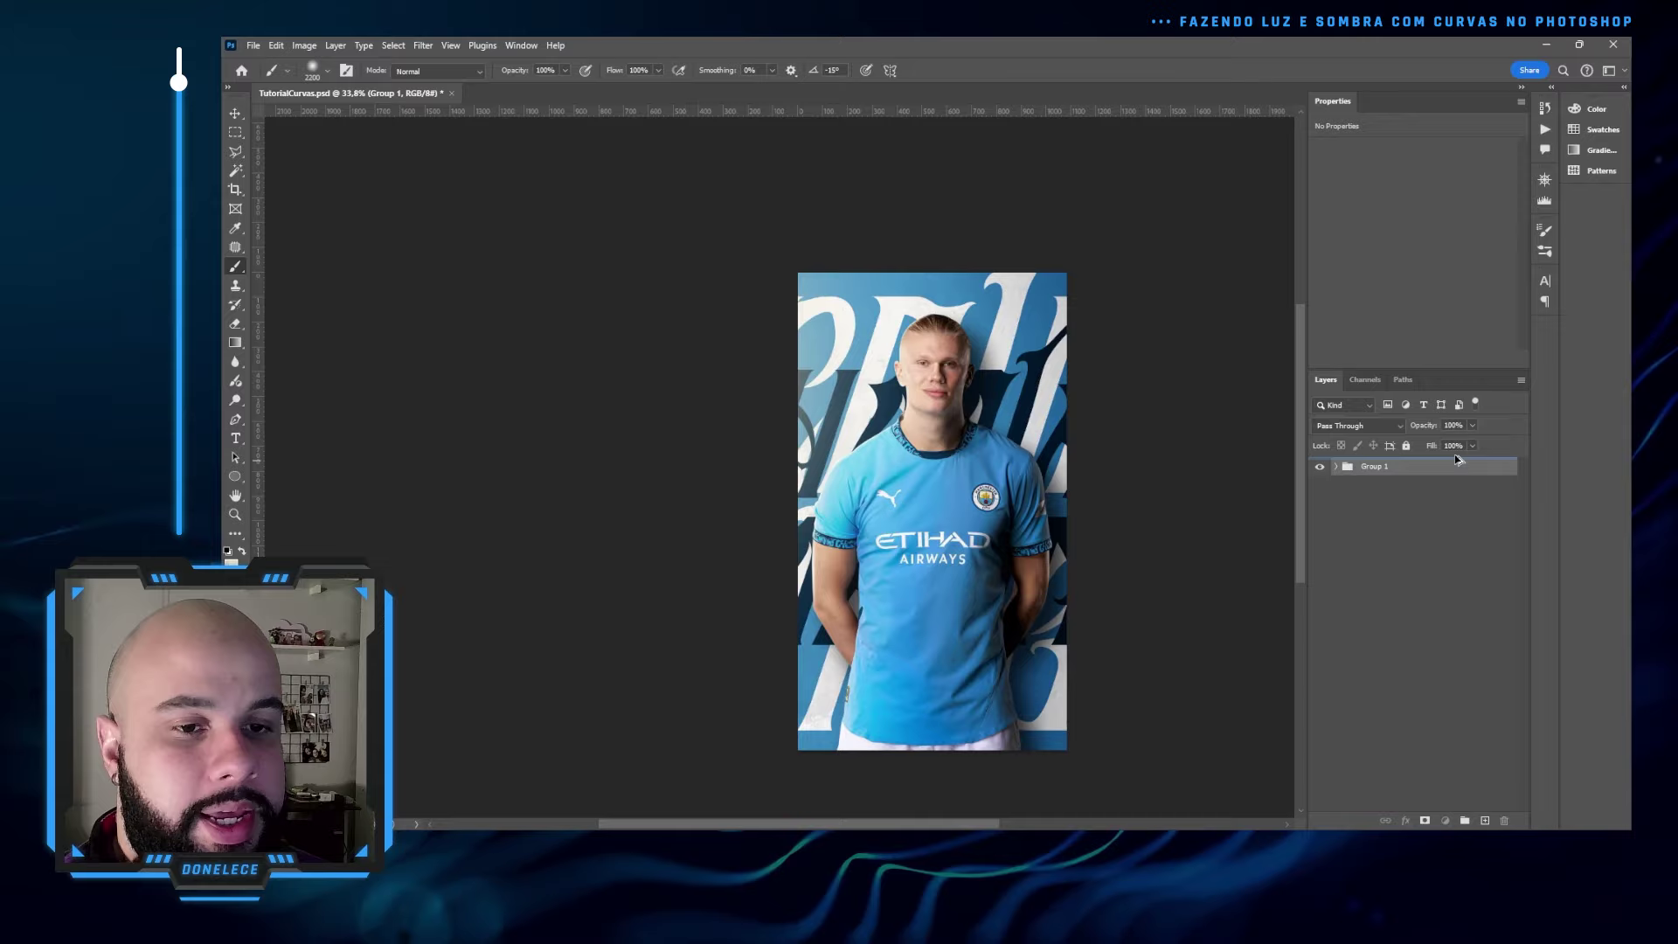
double_click(1390, 467)
type("Ar")
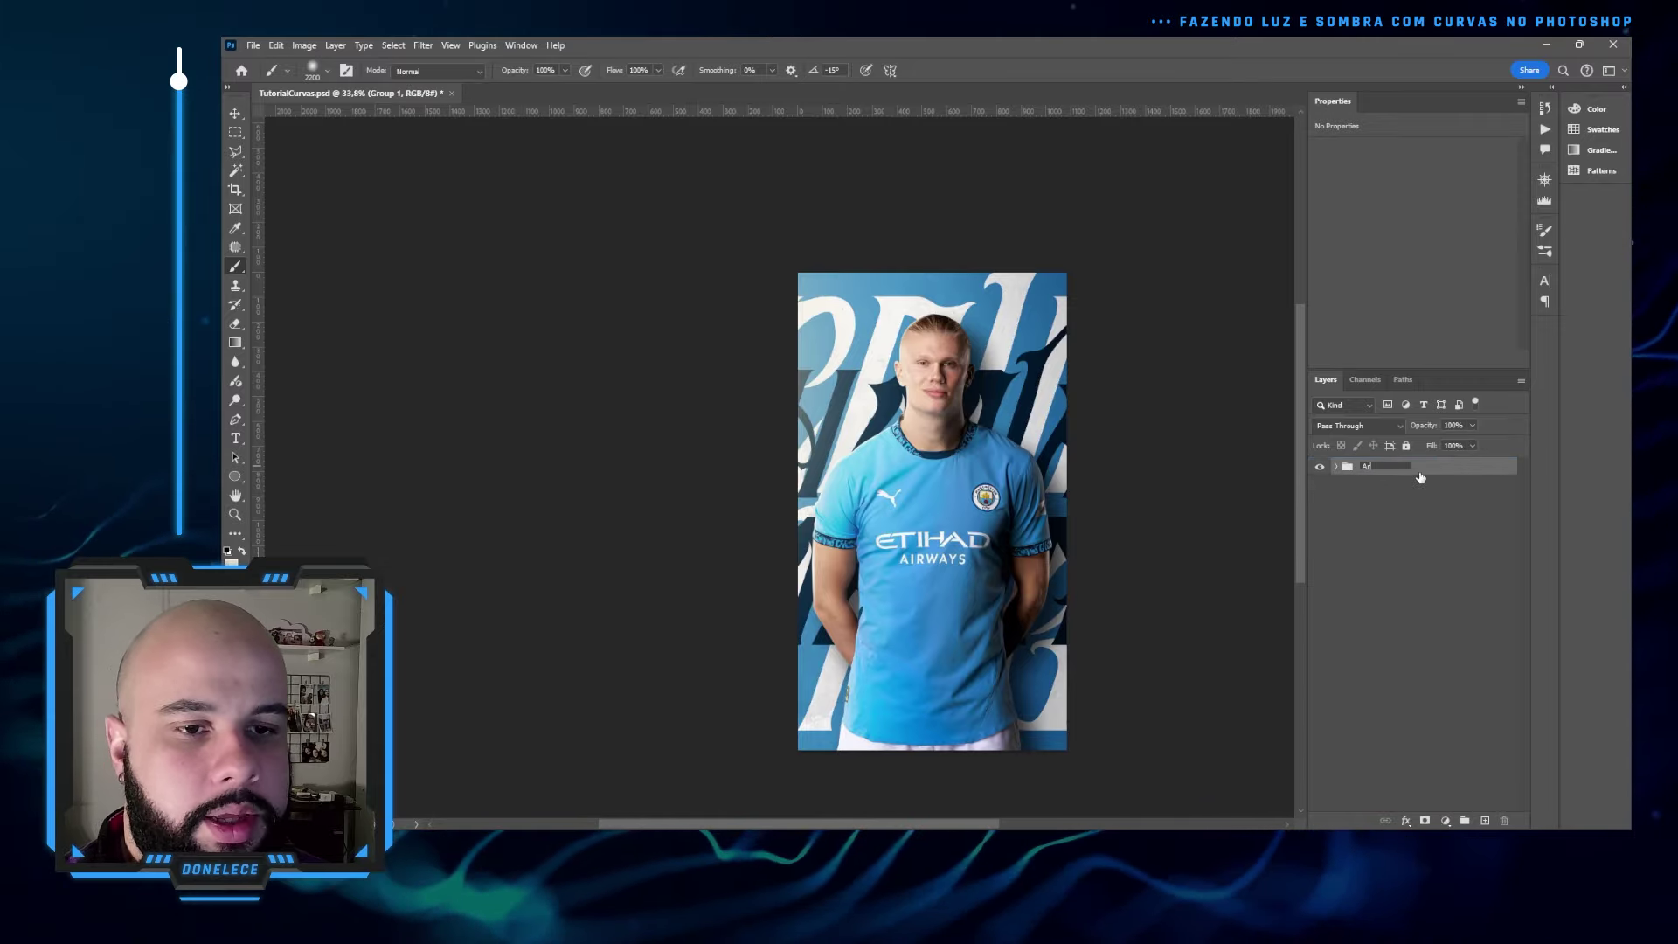
type("te")
key("Return")
- Duplicate the Arte group and merge the copy into a single layer
key("ctrl+j")
right_click(1480, 476)
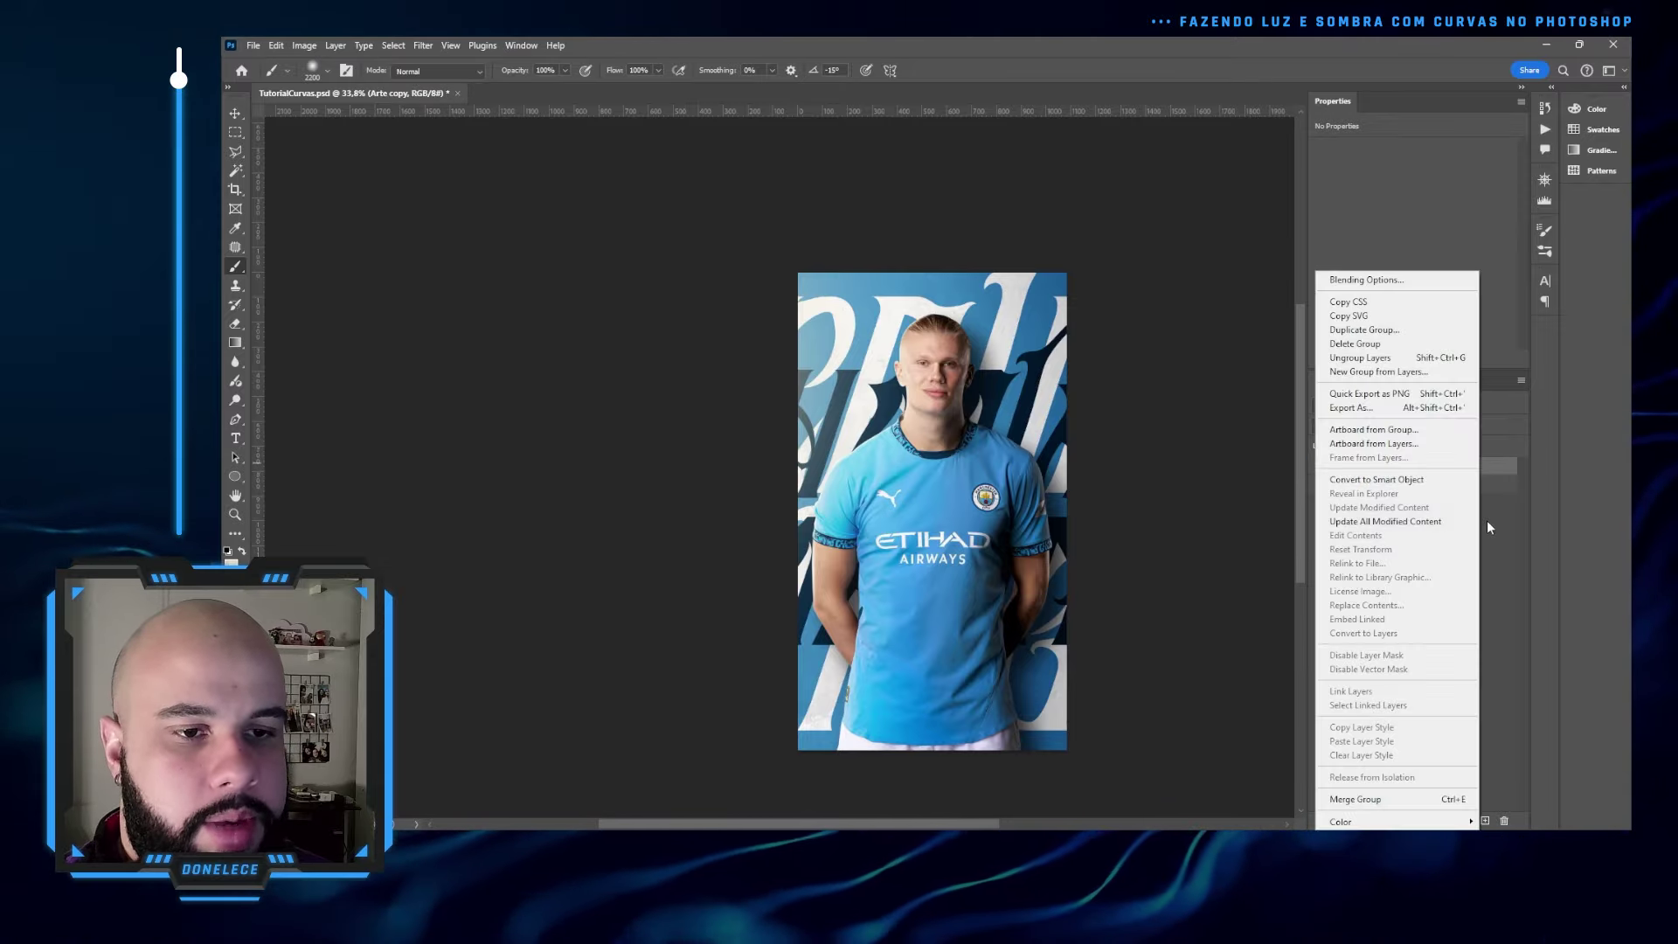
left_click(1355, 799)
- Stamp all visible layers into a new top layer and convert it to a smart object
key("ctrl+shift+alt+e")
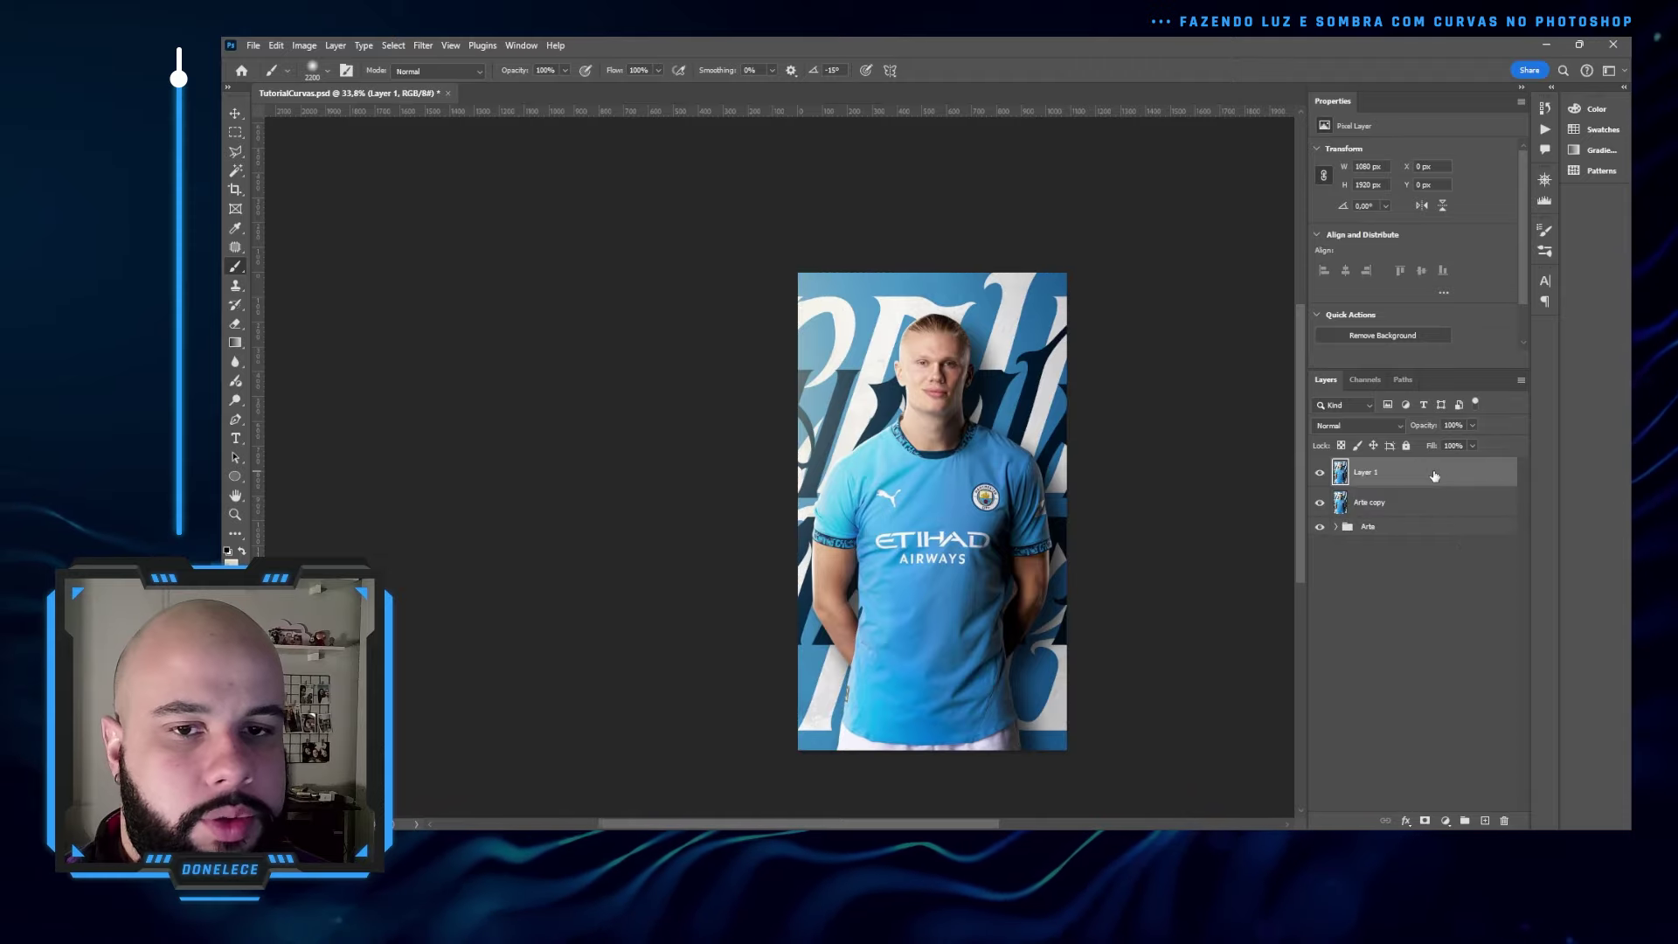
right_click(1434, 473)
left_click(1493, 368)
- Delete the merged Arte copy layer
left_click(1398, 502)
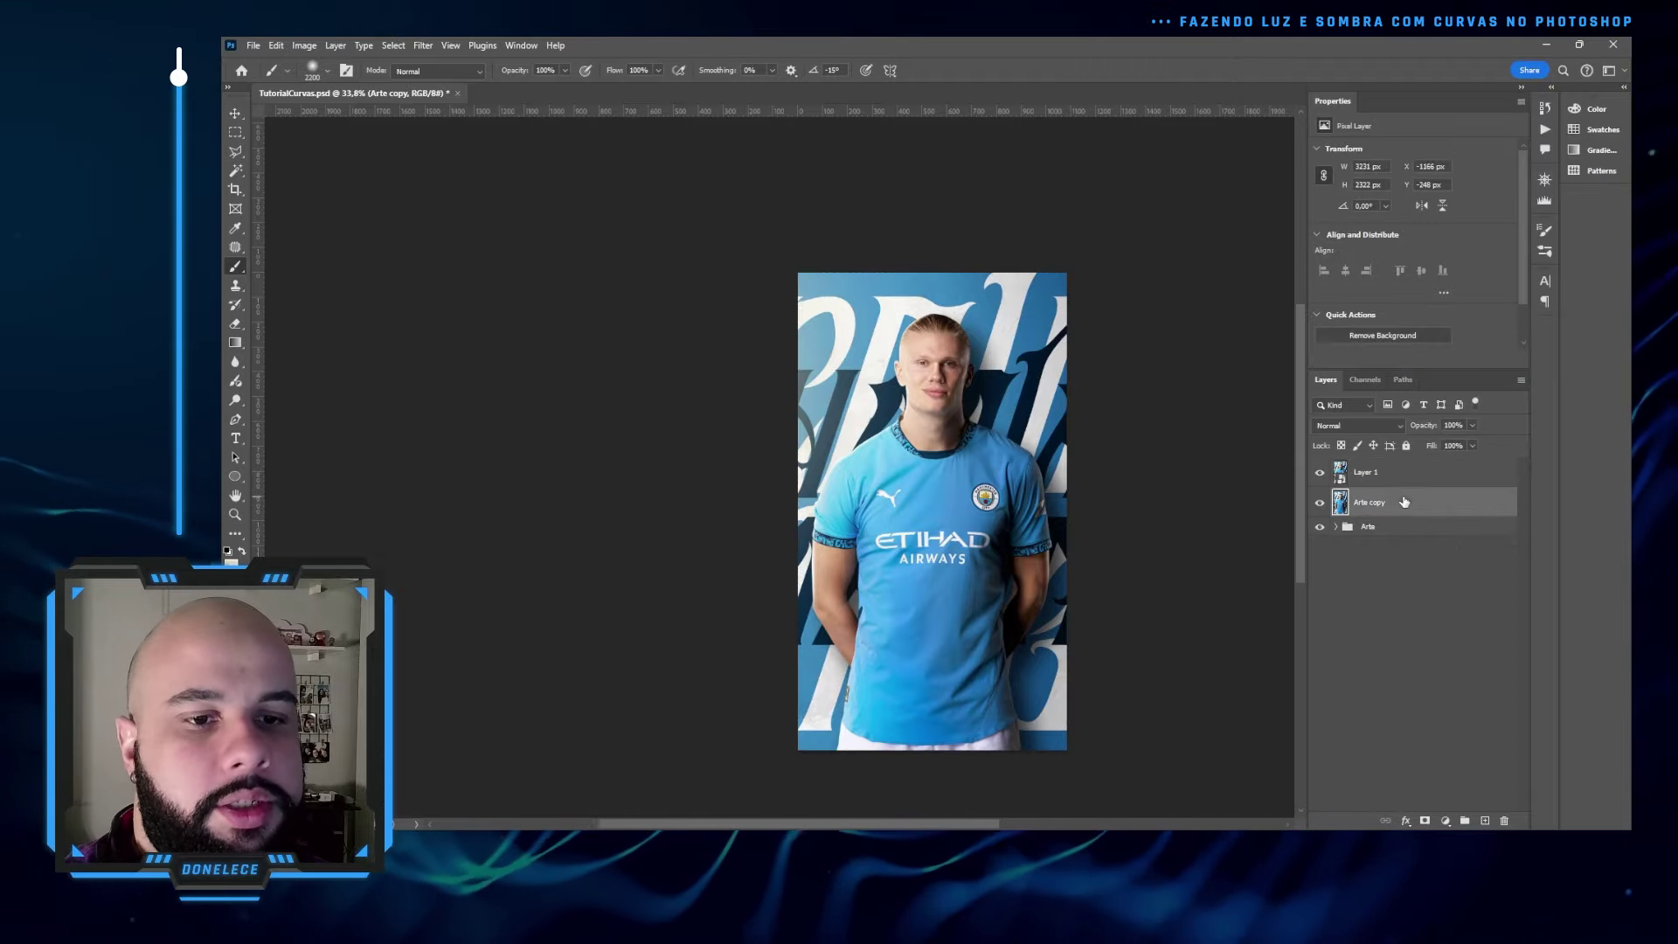
key("Delete")
left_click(423, 45)
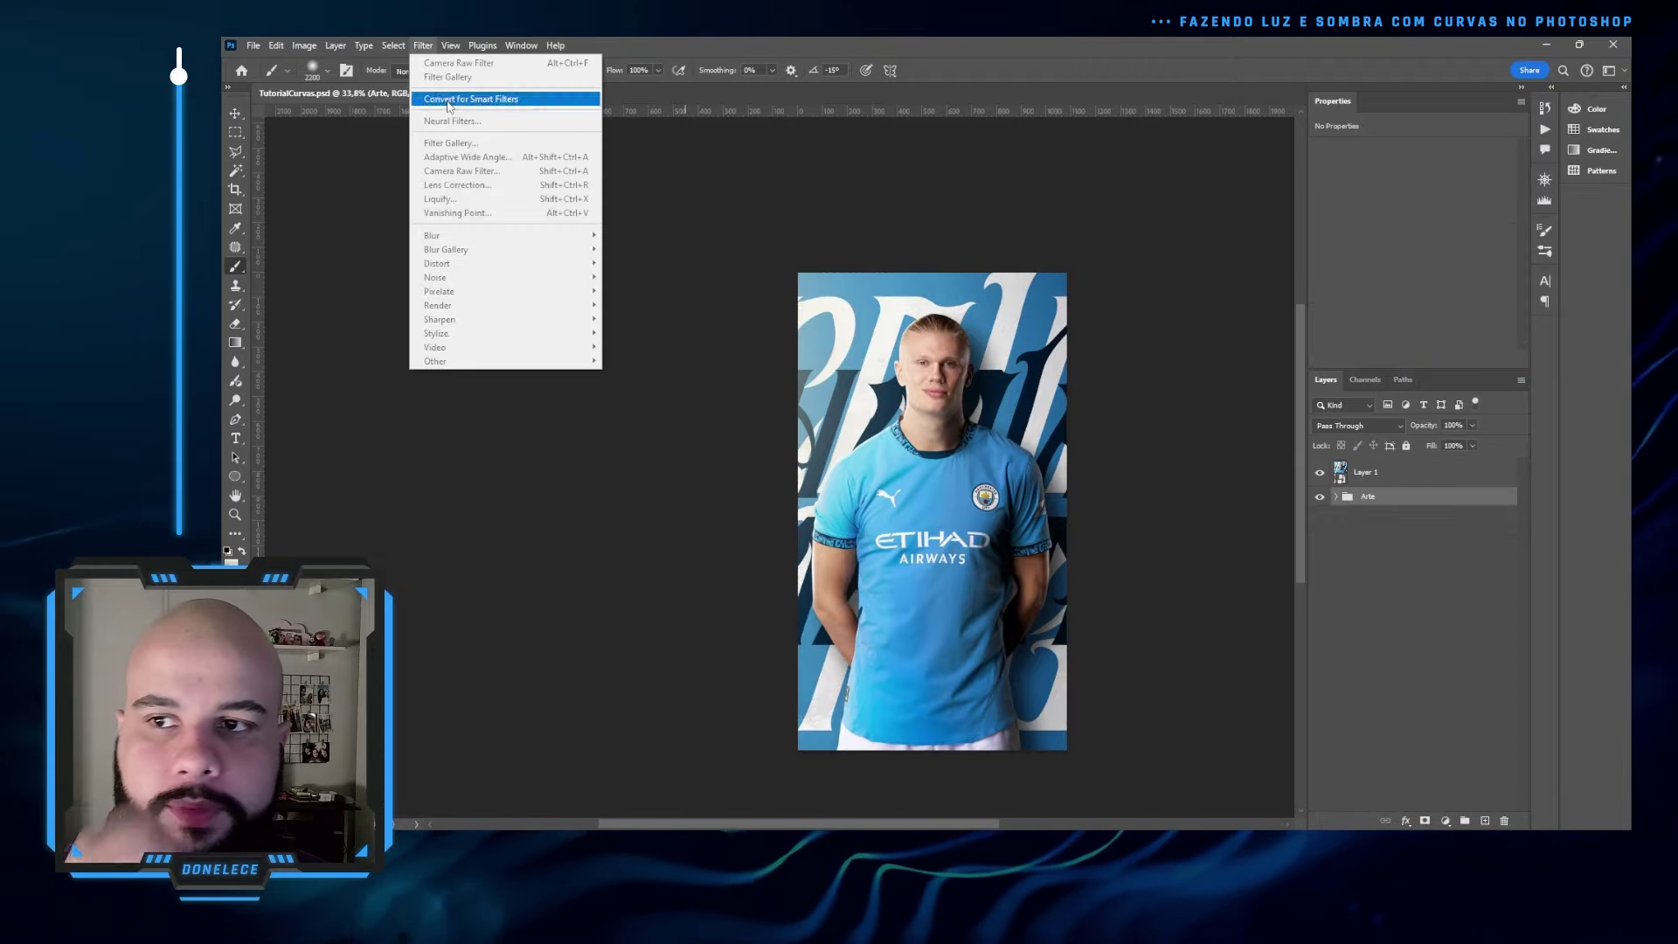
- Open Camera Raw Filter on Layer 1 and set Exposure -0.30, Highlights -33, Shadows +15, Whites -15 and Blacks +24
left_click(1364, 473)
left_click(423, 45)
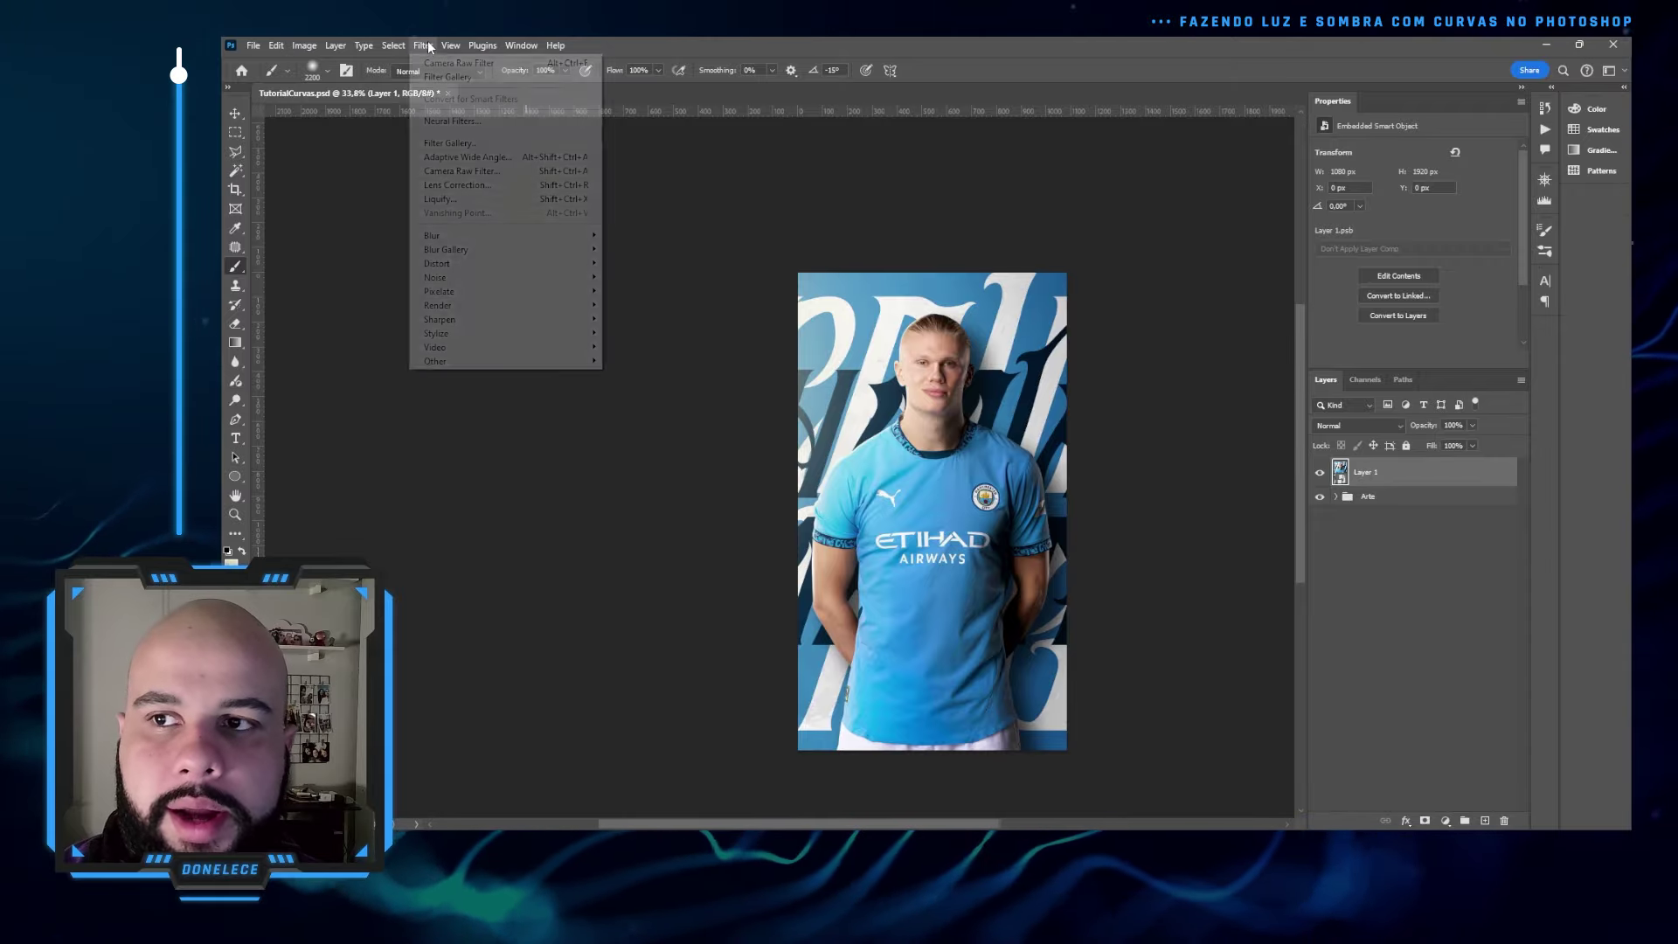
left_click(475, 173)
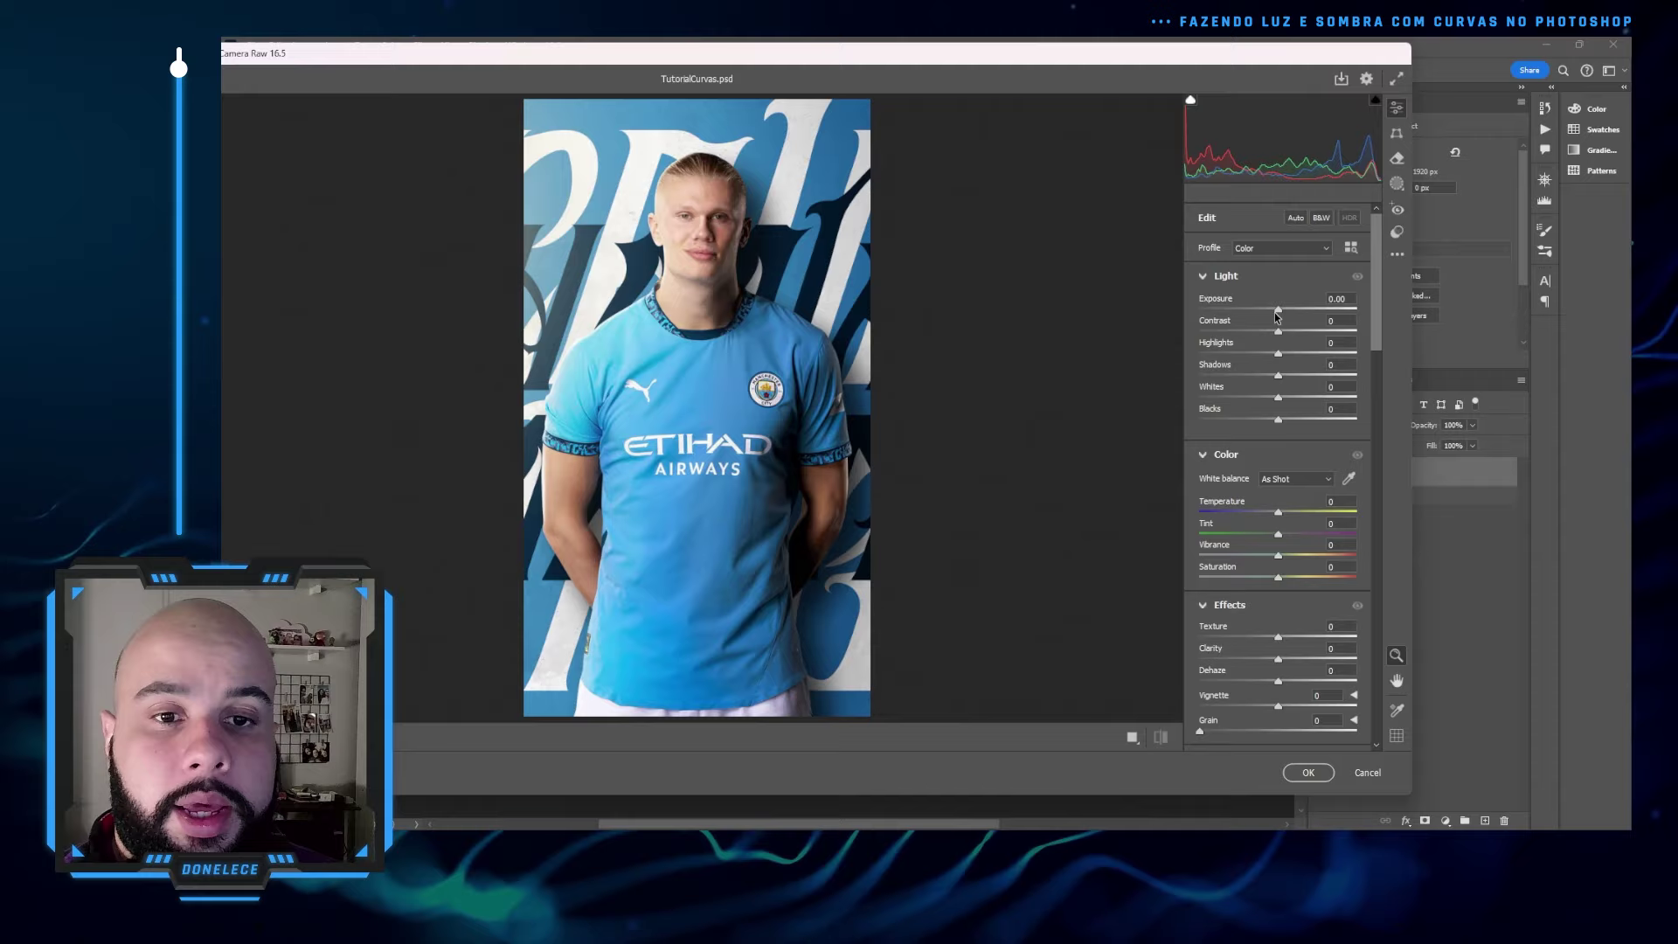
left_click_drag(1281, 315, 1275, 309)
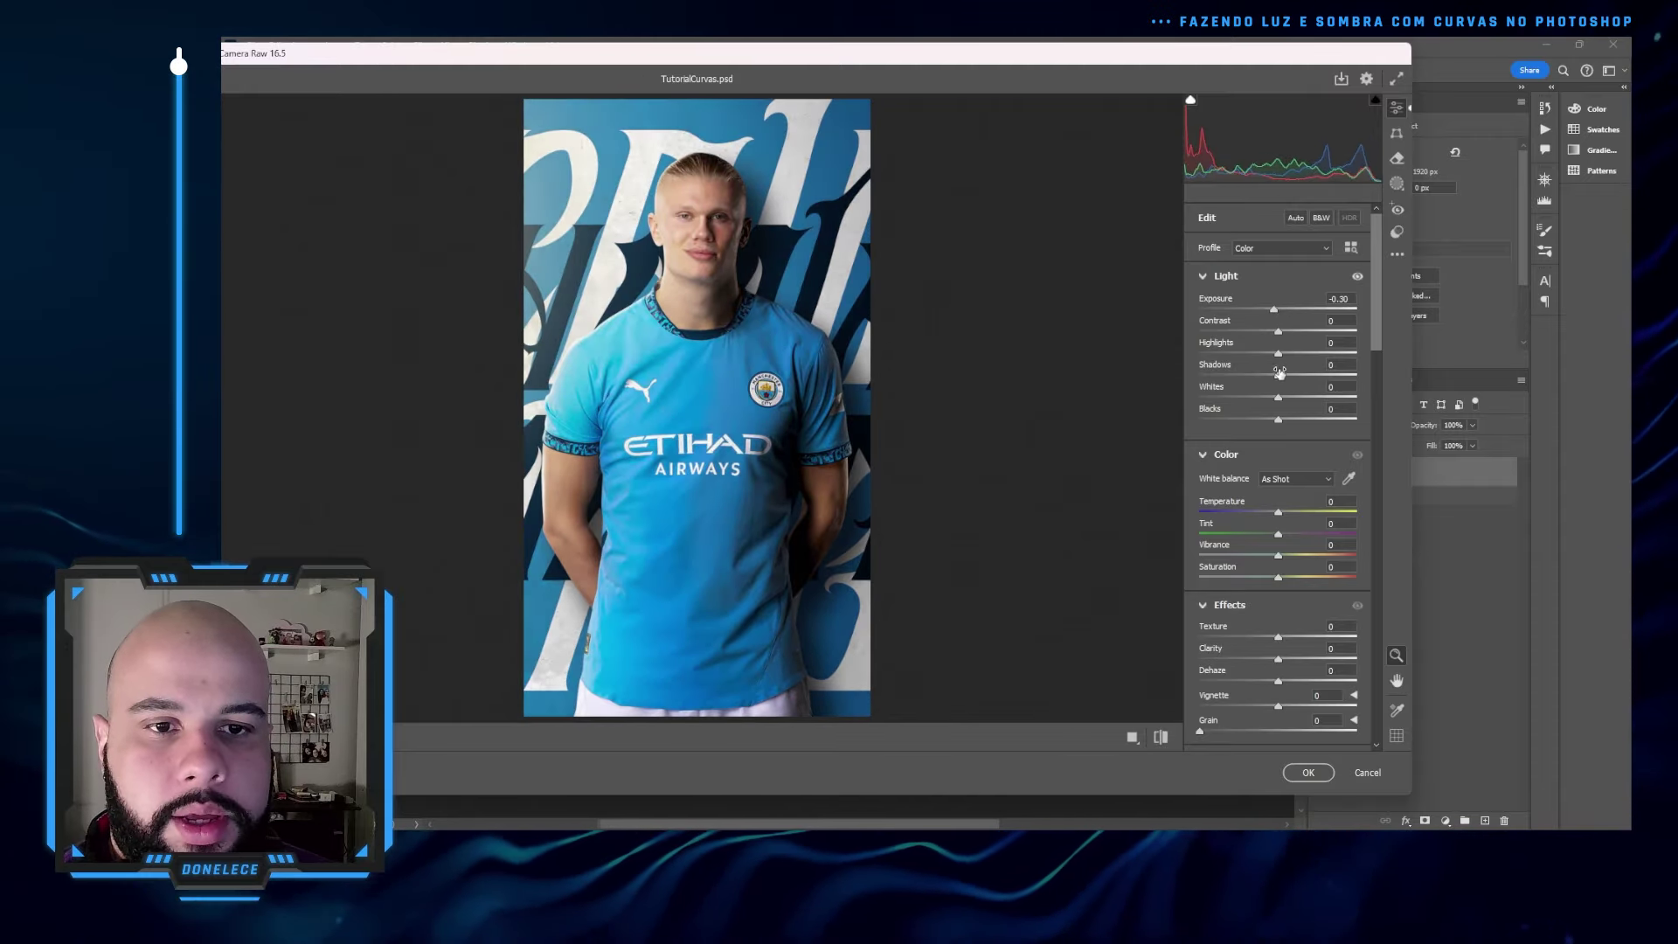
left_click_drag(1280, 378, 1255, 354)
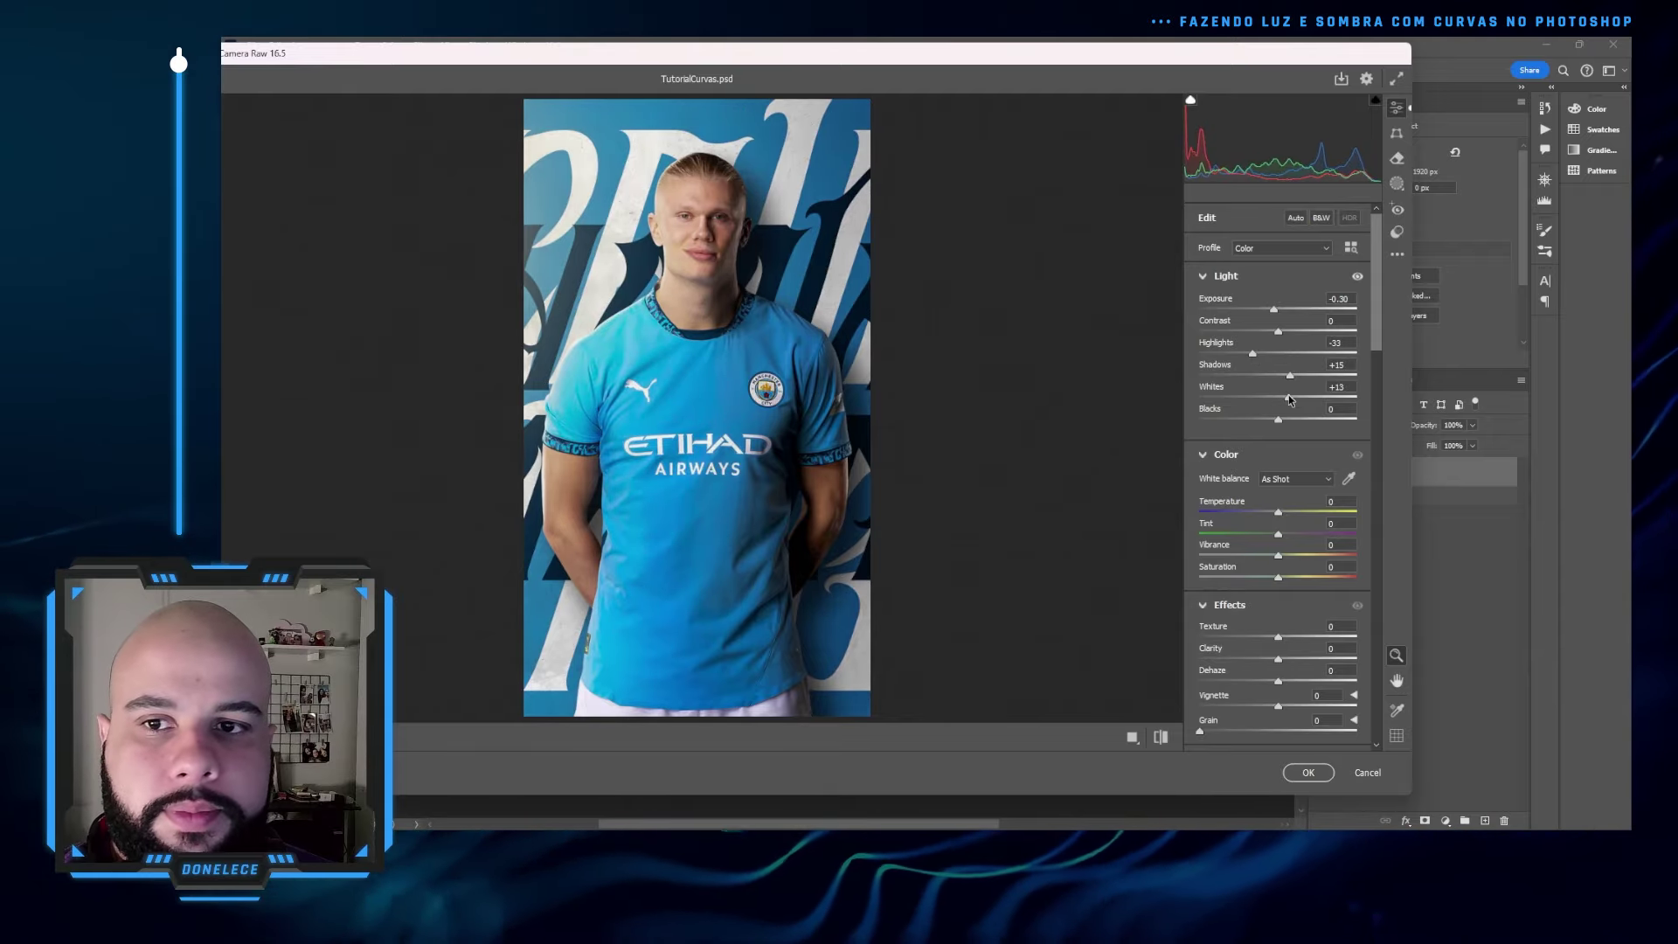
mouse_move(1277, 399)
left_mouse_down()
mouse_move(1261, 400)
mouse_move(1295, 418)
left_mouse_up()
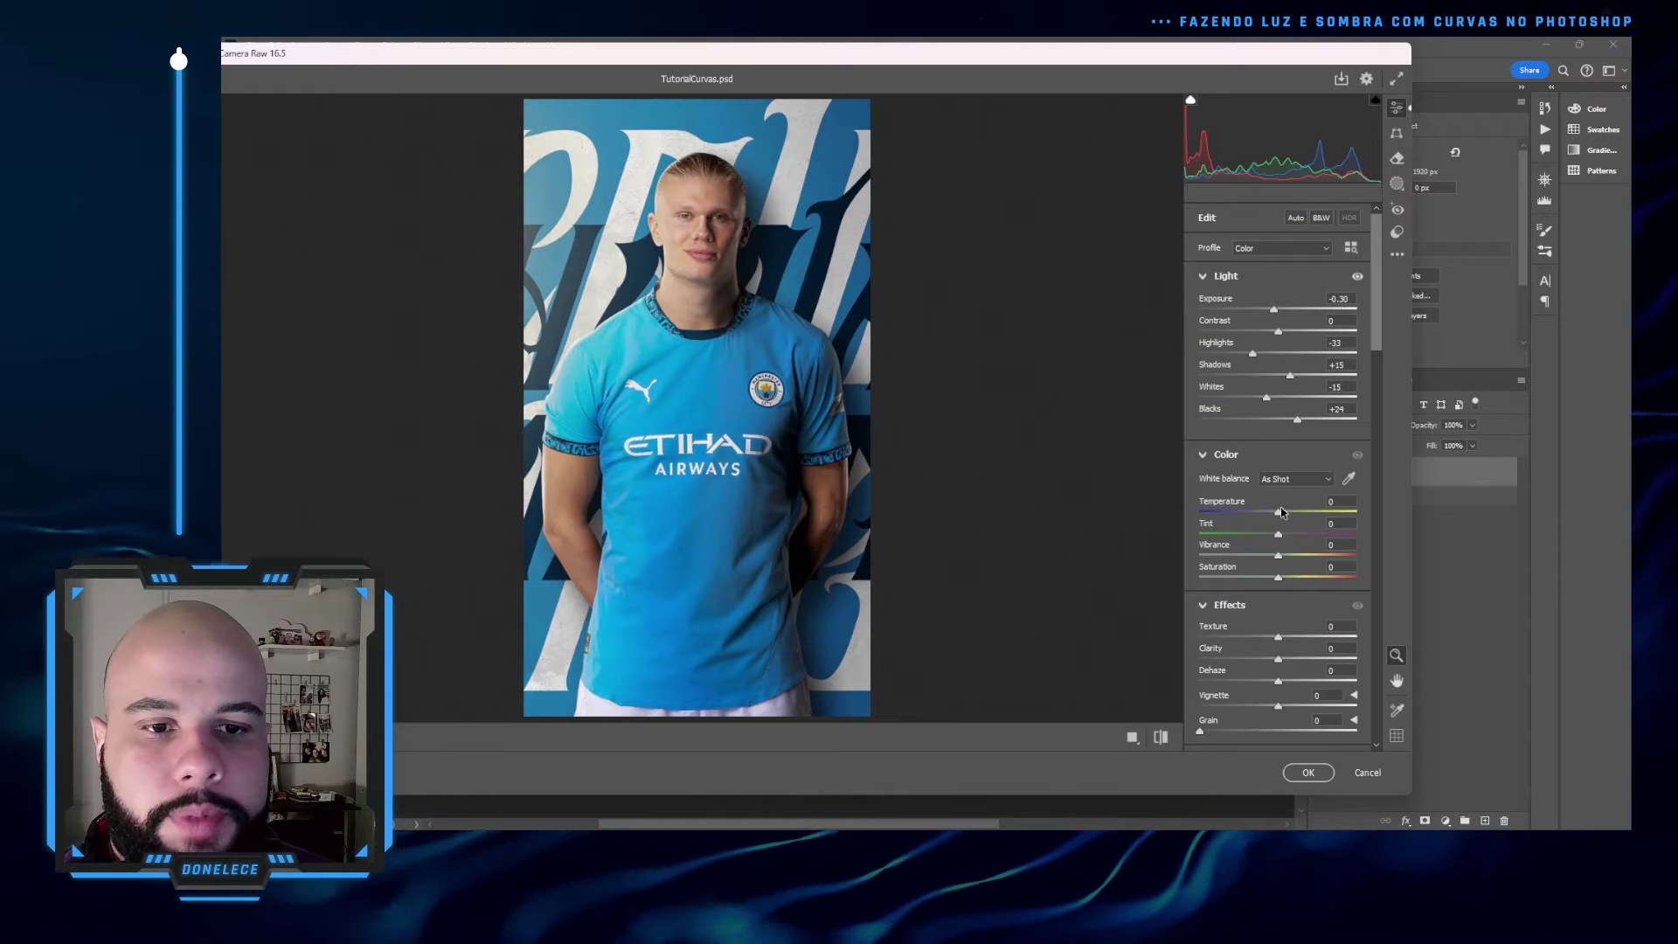
- Set Temperature +7, Tint +1, Texture +25, Clarity +30, Dehaze +14, Vignette -14 and Grain 17 in Camera Raw
left_click_drag(1278, 512, 1285, 526)
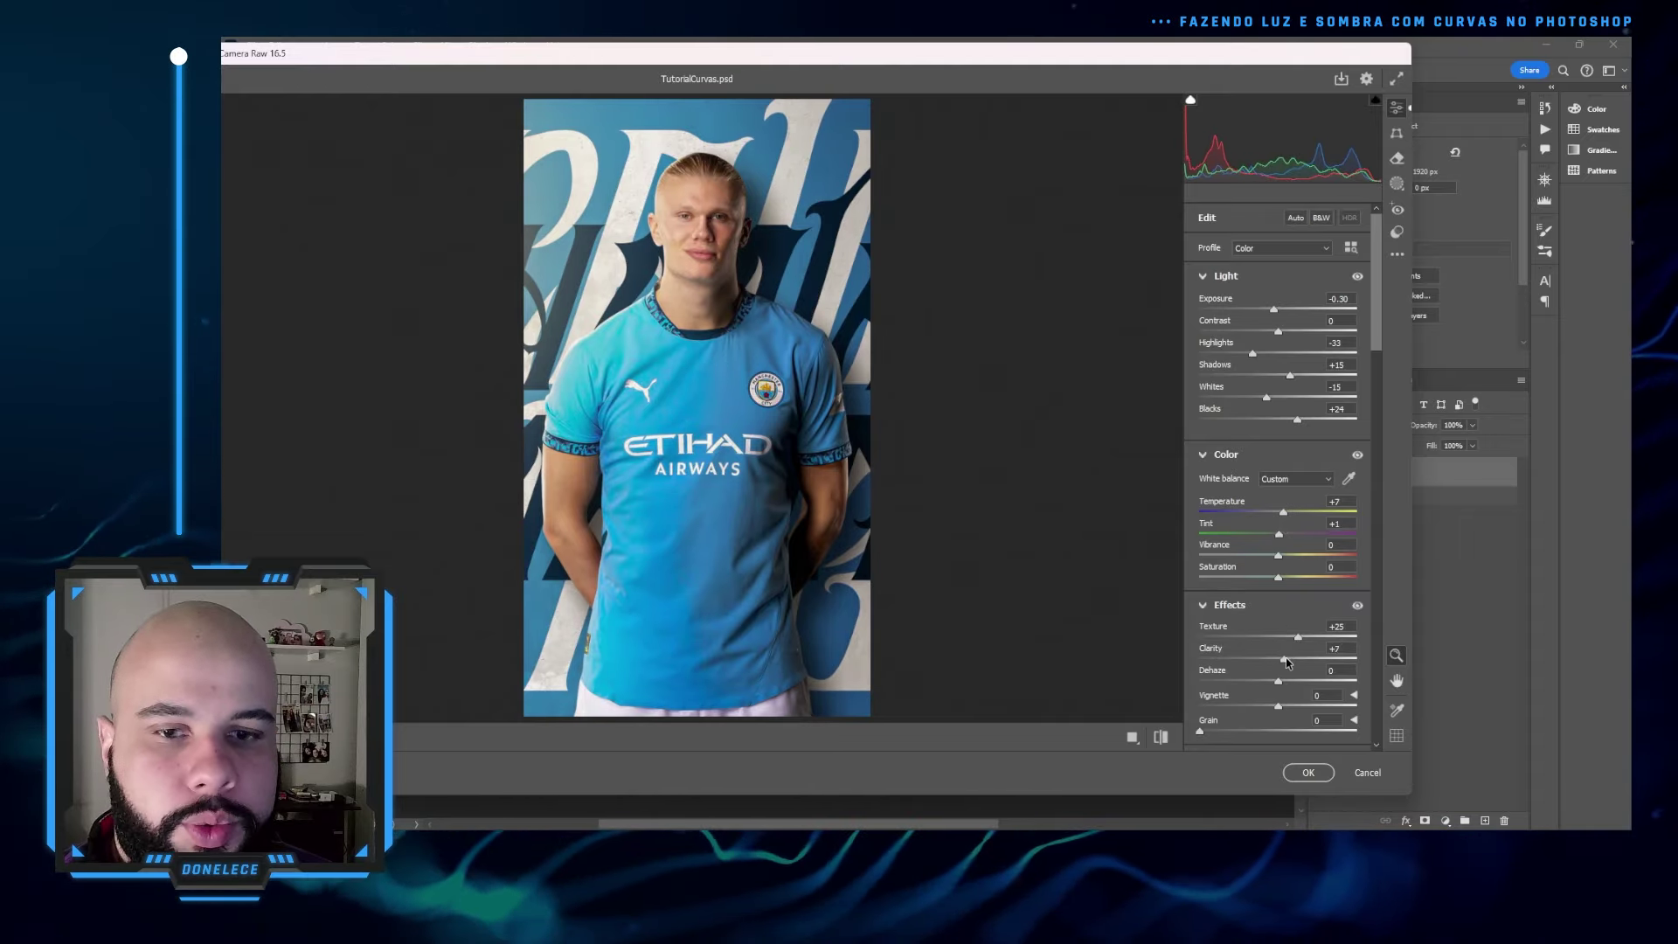
left_click_drag(1286, 663, 1265, 704)
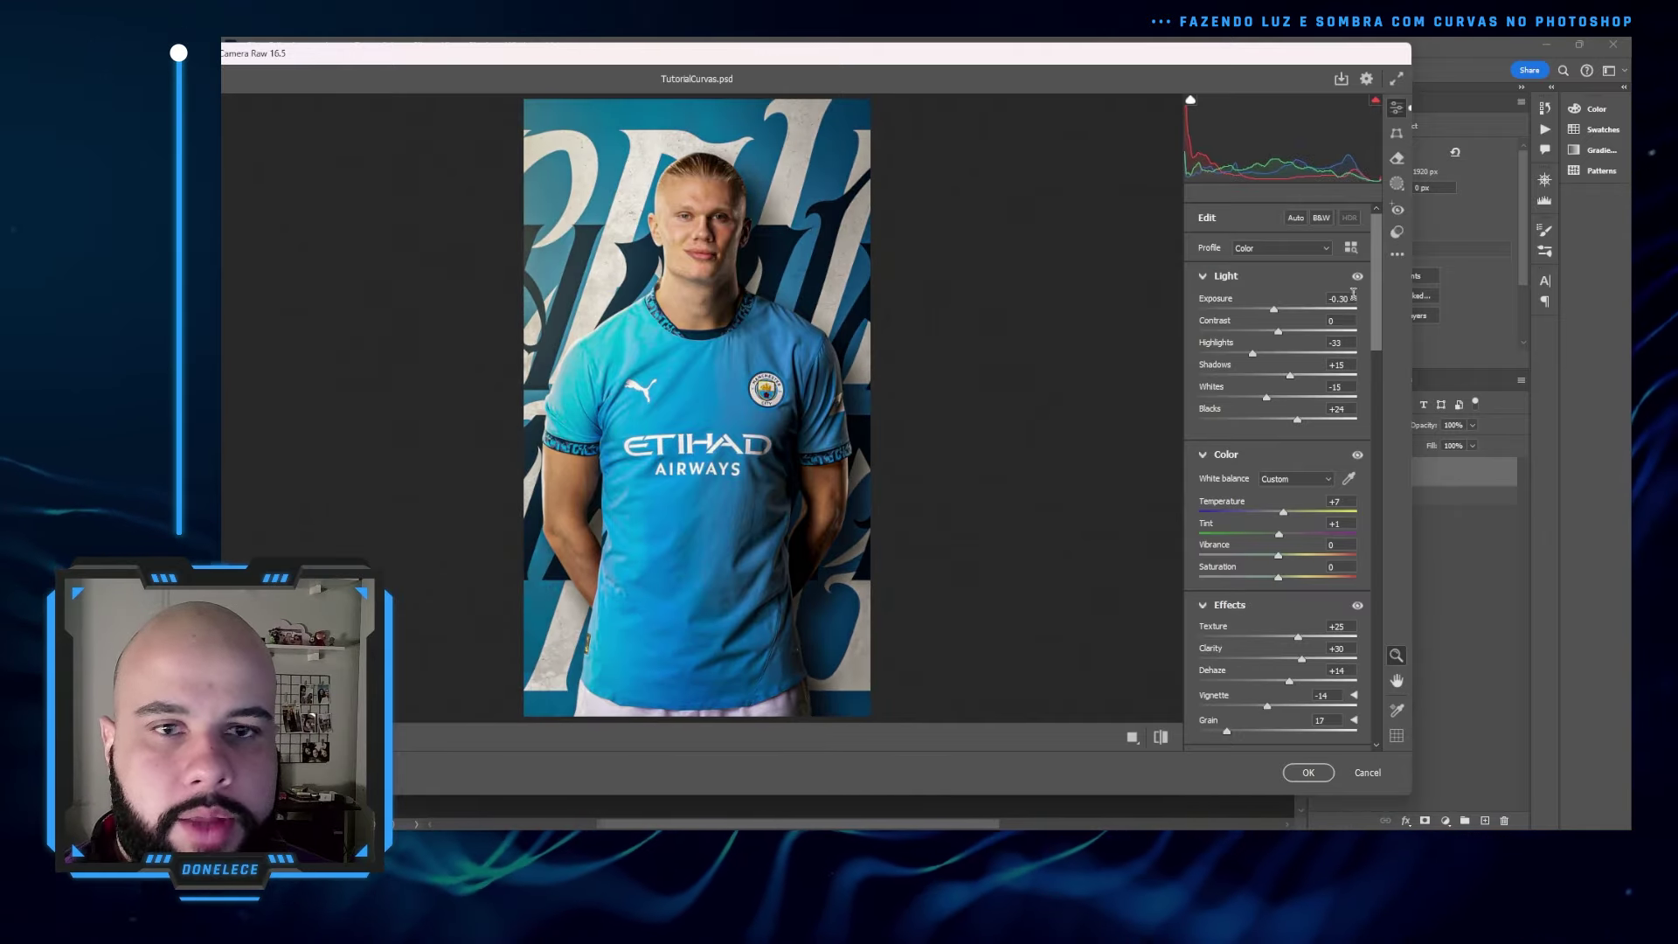
- Browse the creative profiles, choose Modern 10 with a slightly reduced amount, and apply the Camera Raw filter
left_click(1352, 248)
left_click(1194, 302)
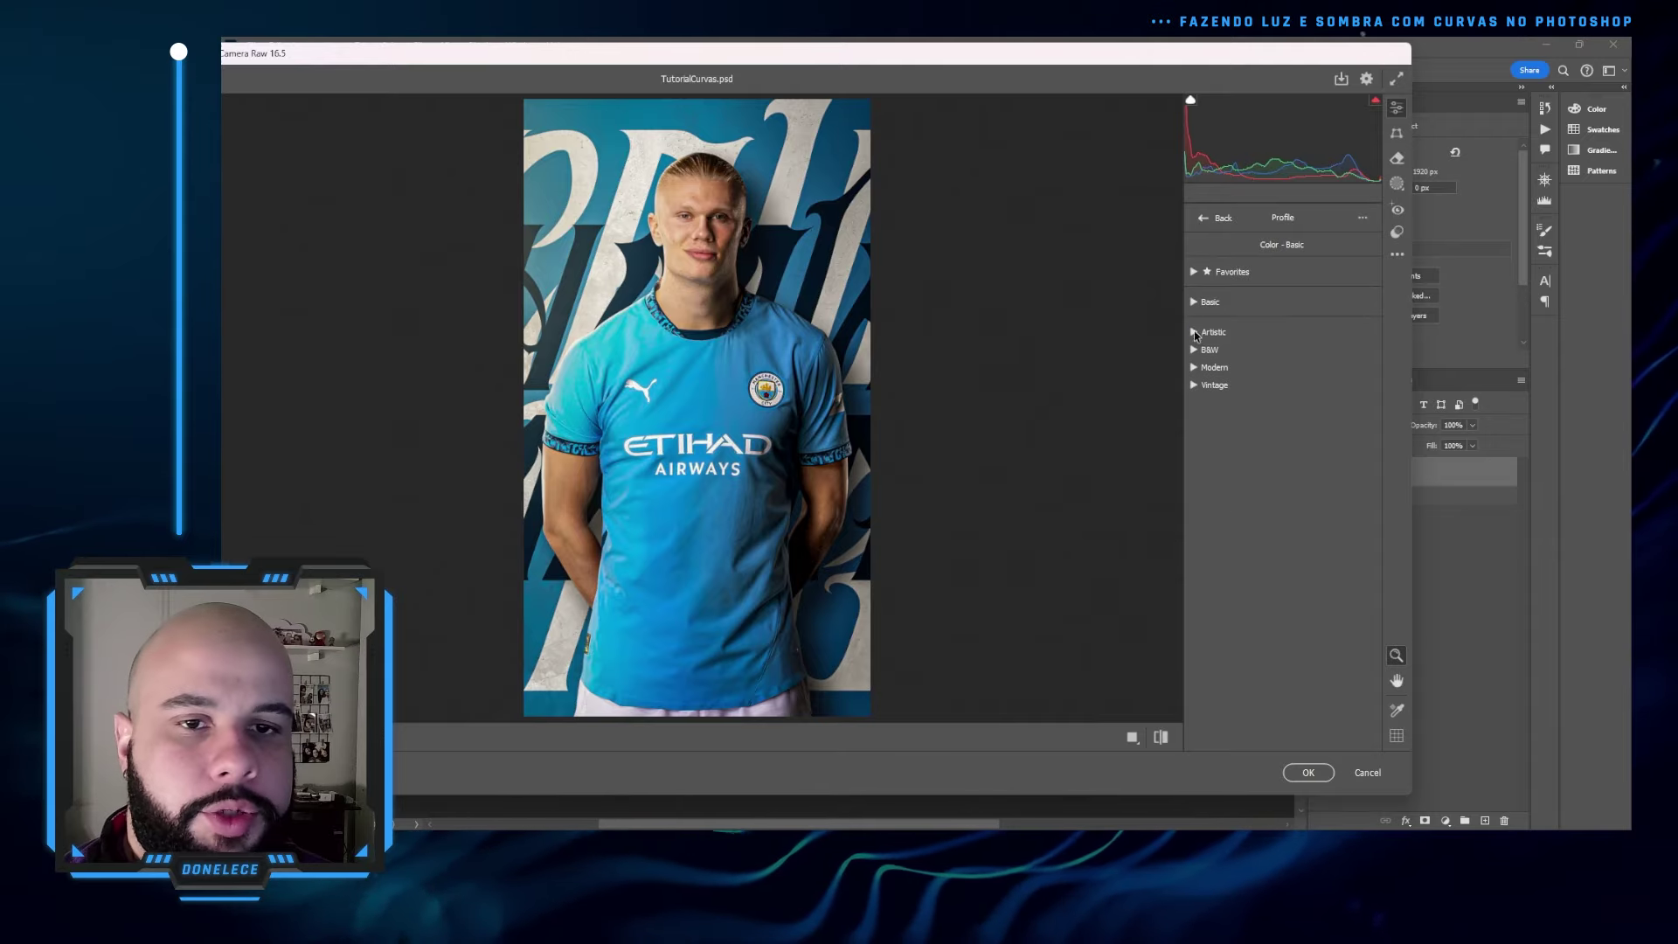
left_click(1191, 337)
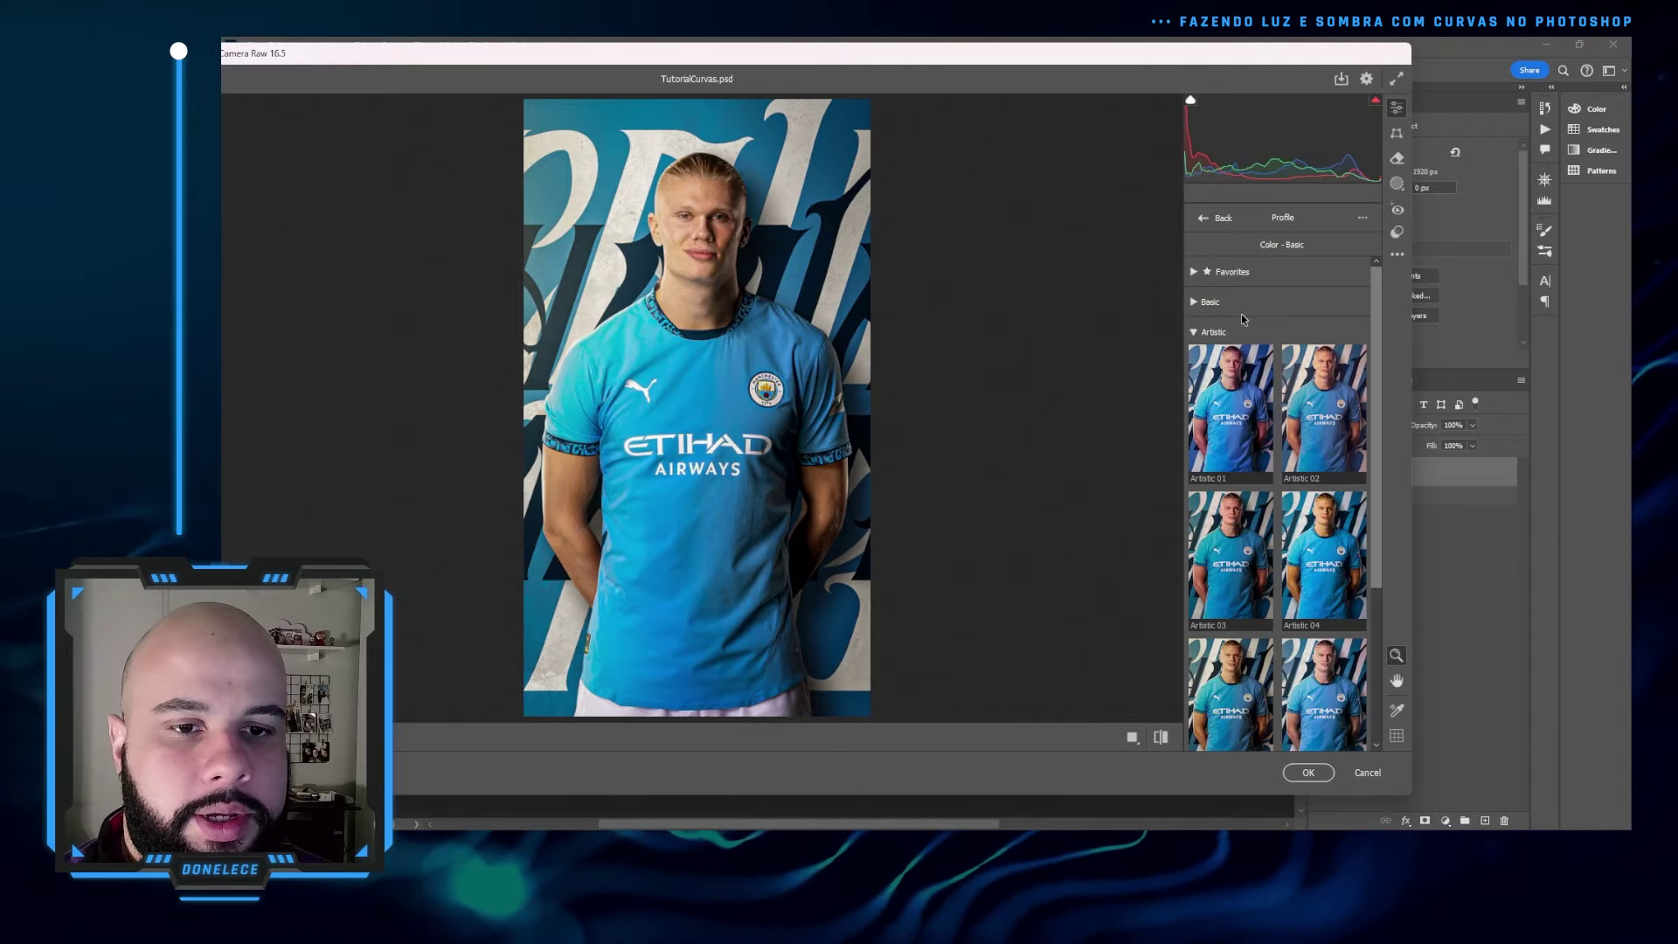
left_click(1194, 338)
left_click(1194, 367)
scroll(1311, 568, "down", 3)
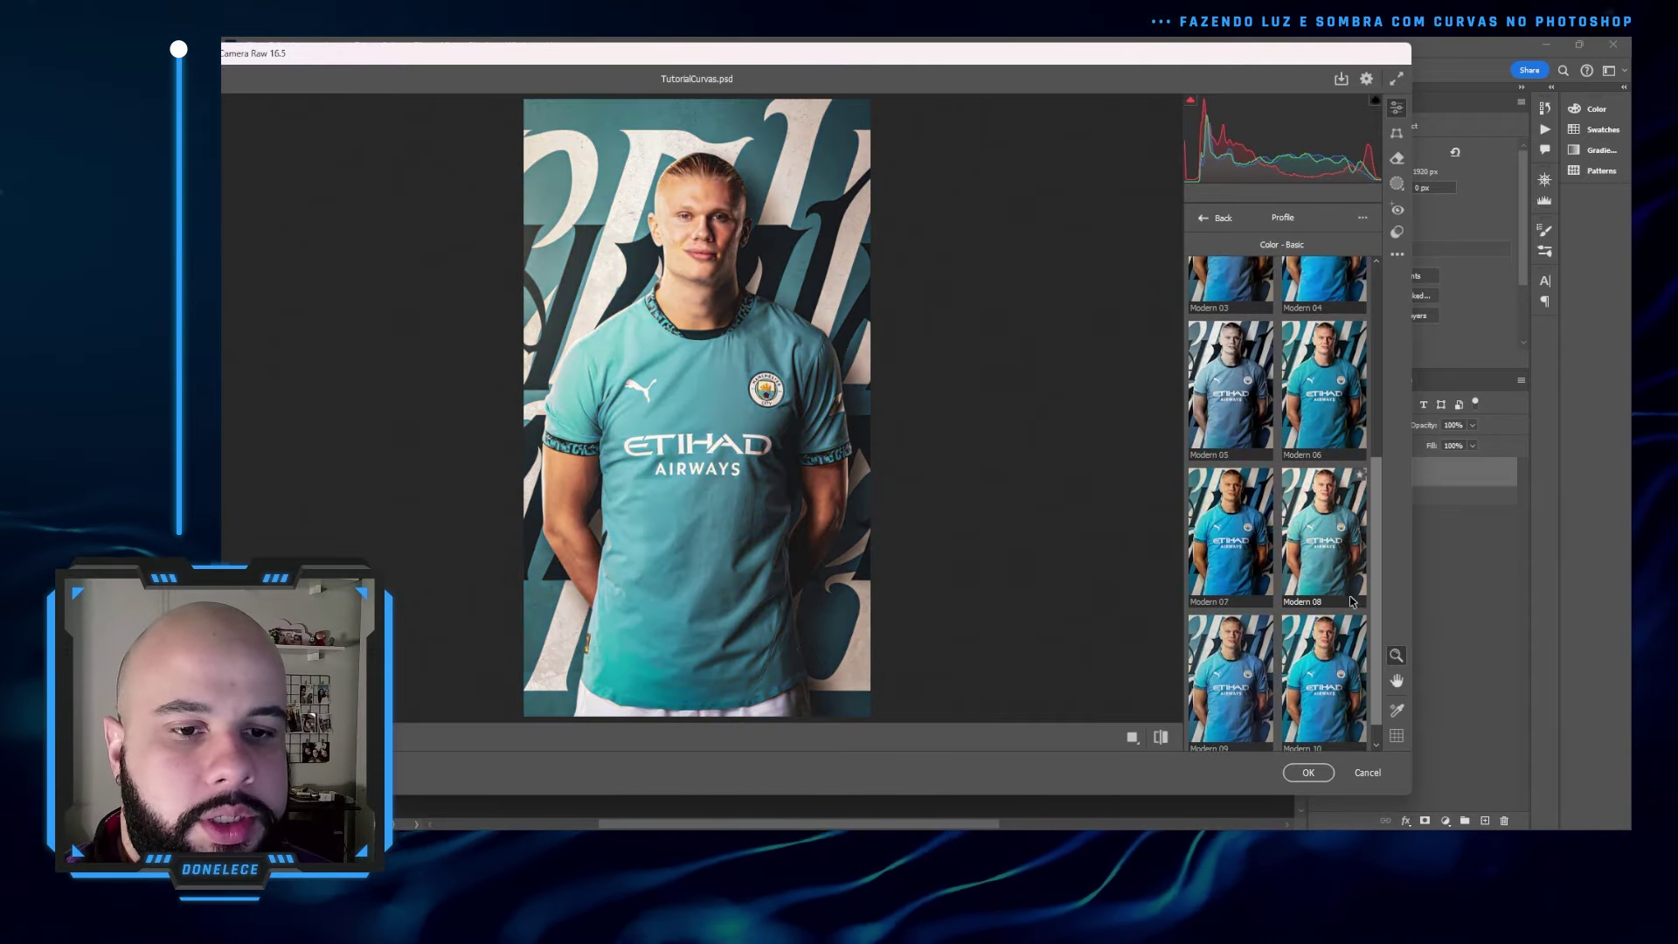
left_click(1342, 670)
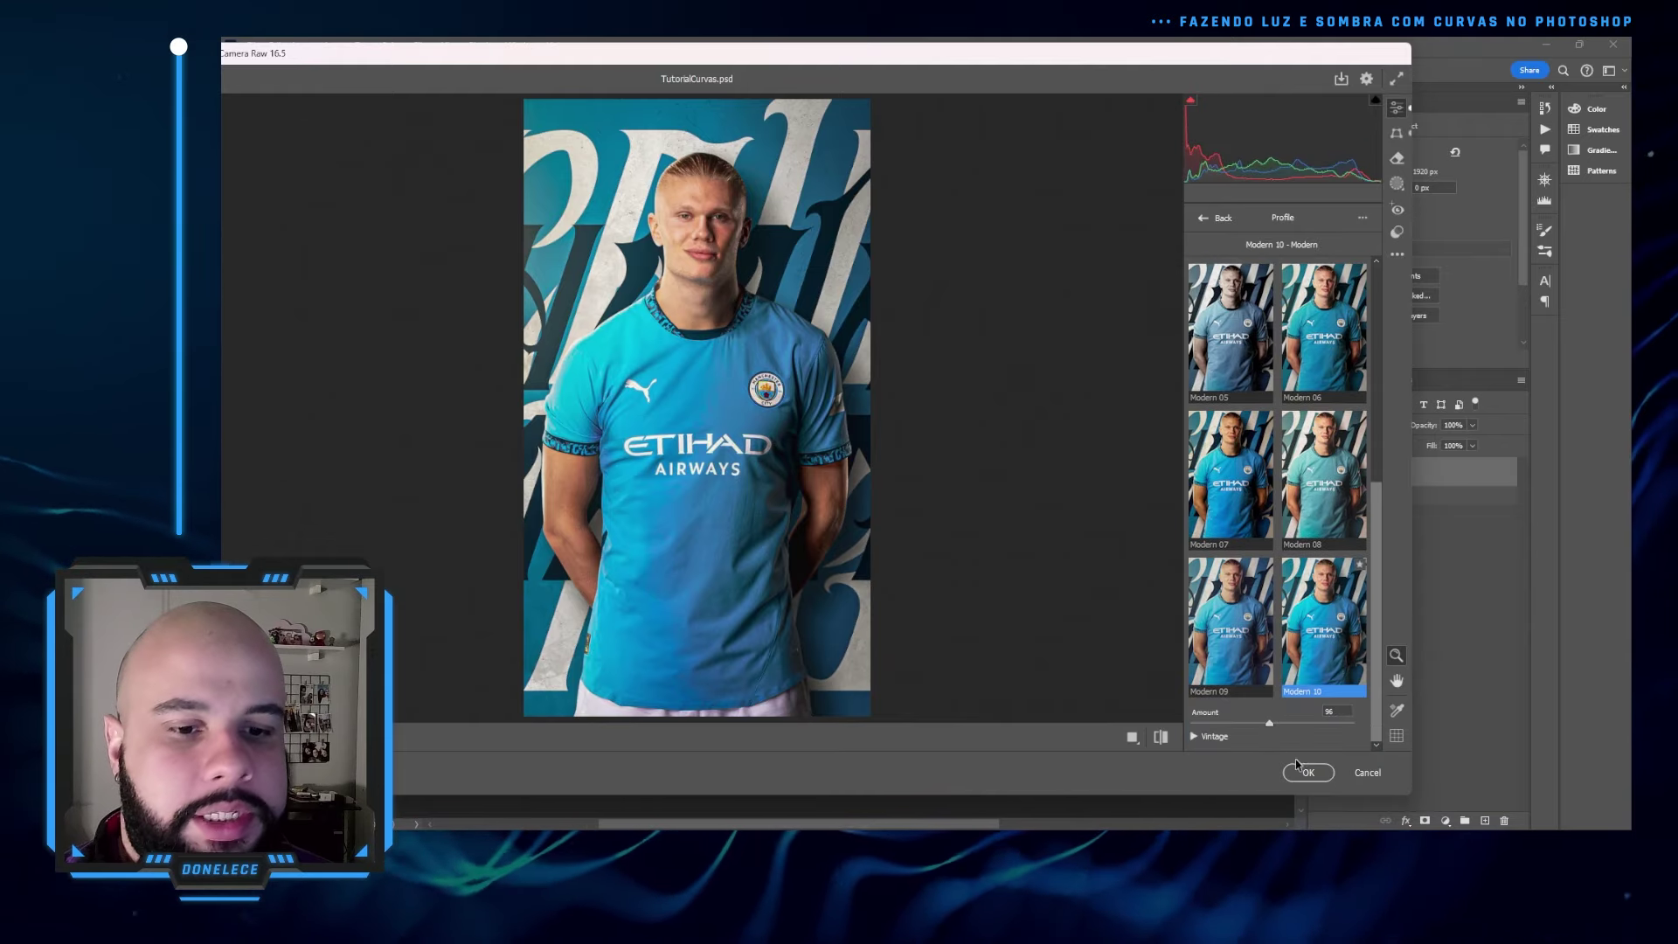
left_click(1308, 772)
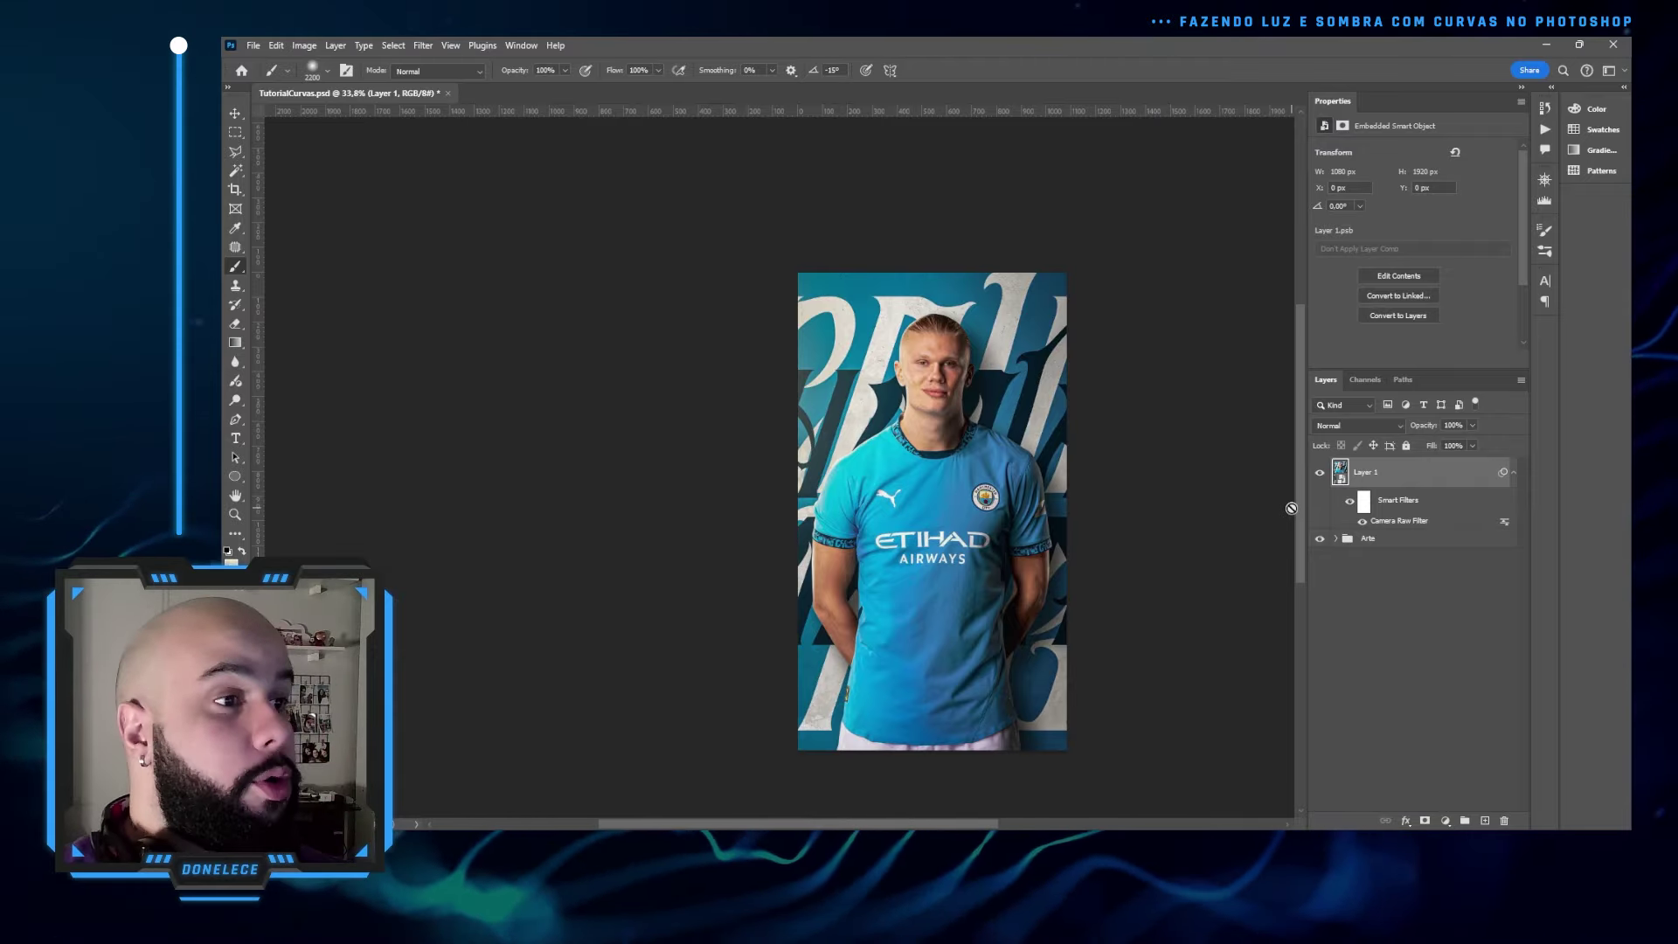
- Compare the artwork with and without the Camera Raw grading on Layer 1
scroll(1293, 514, "up", 2)
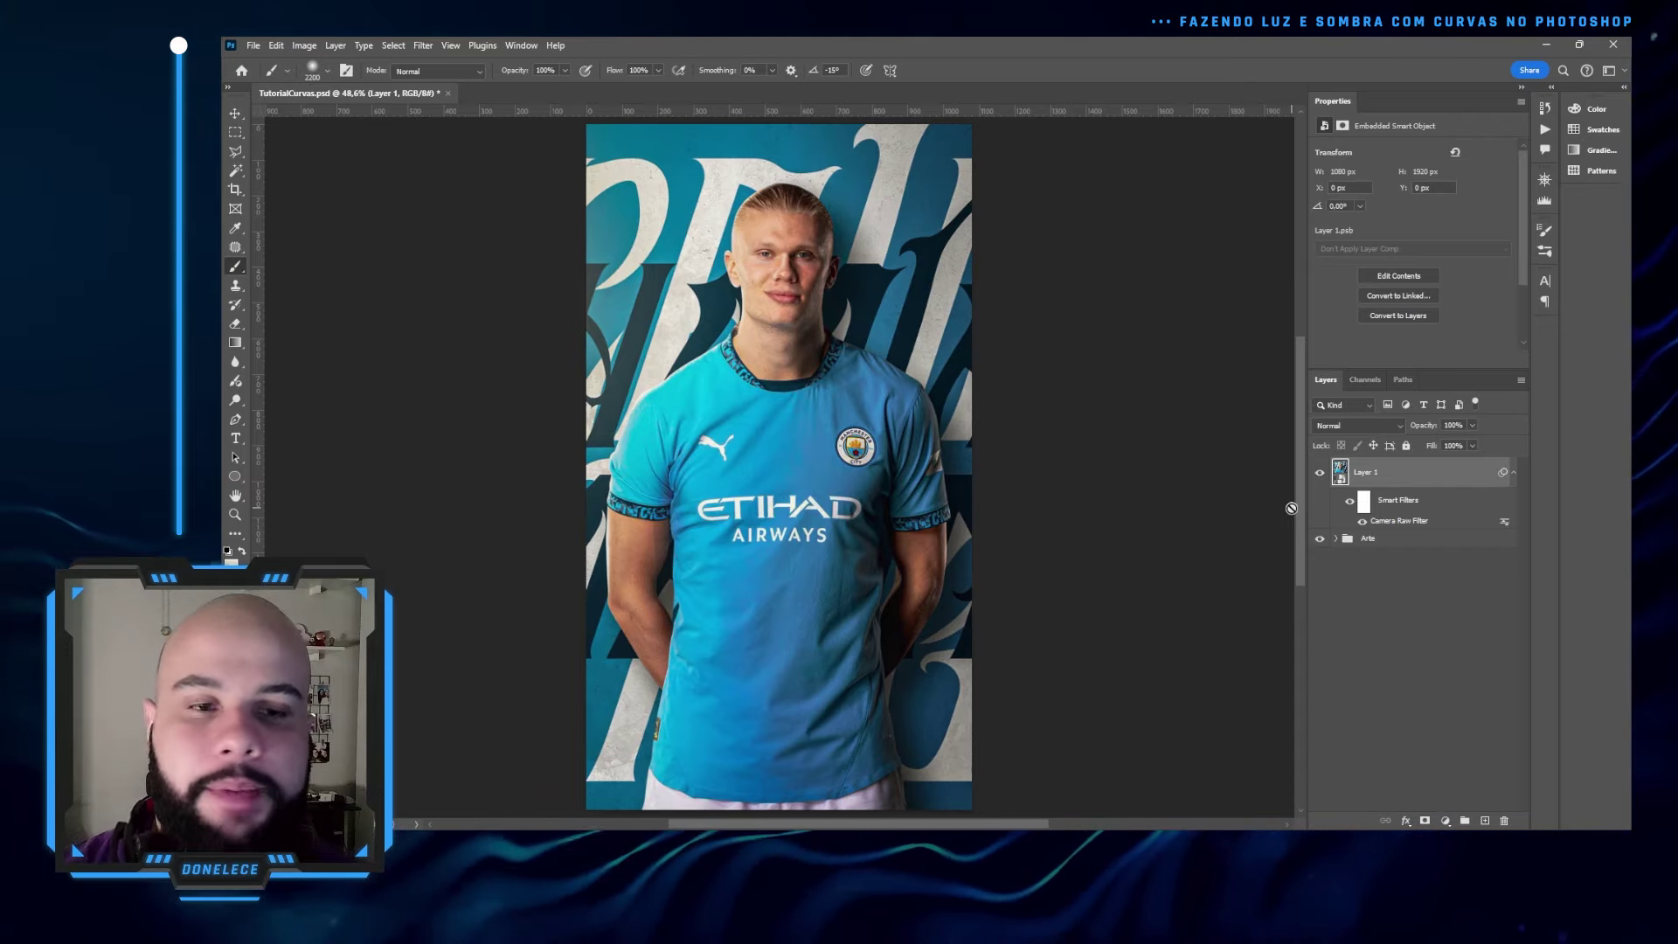
left_click(1319, 477)
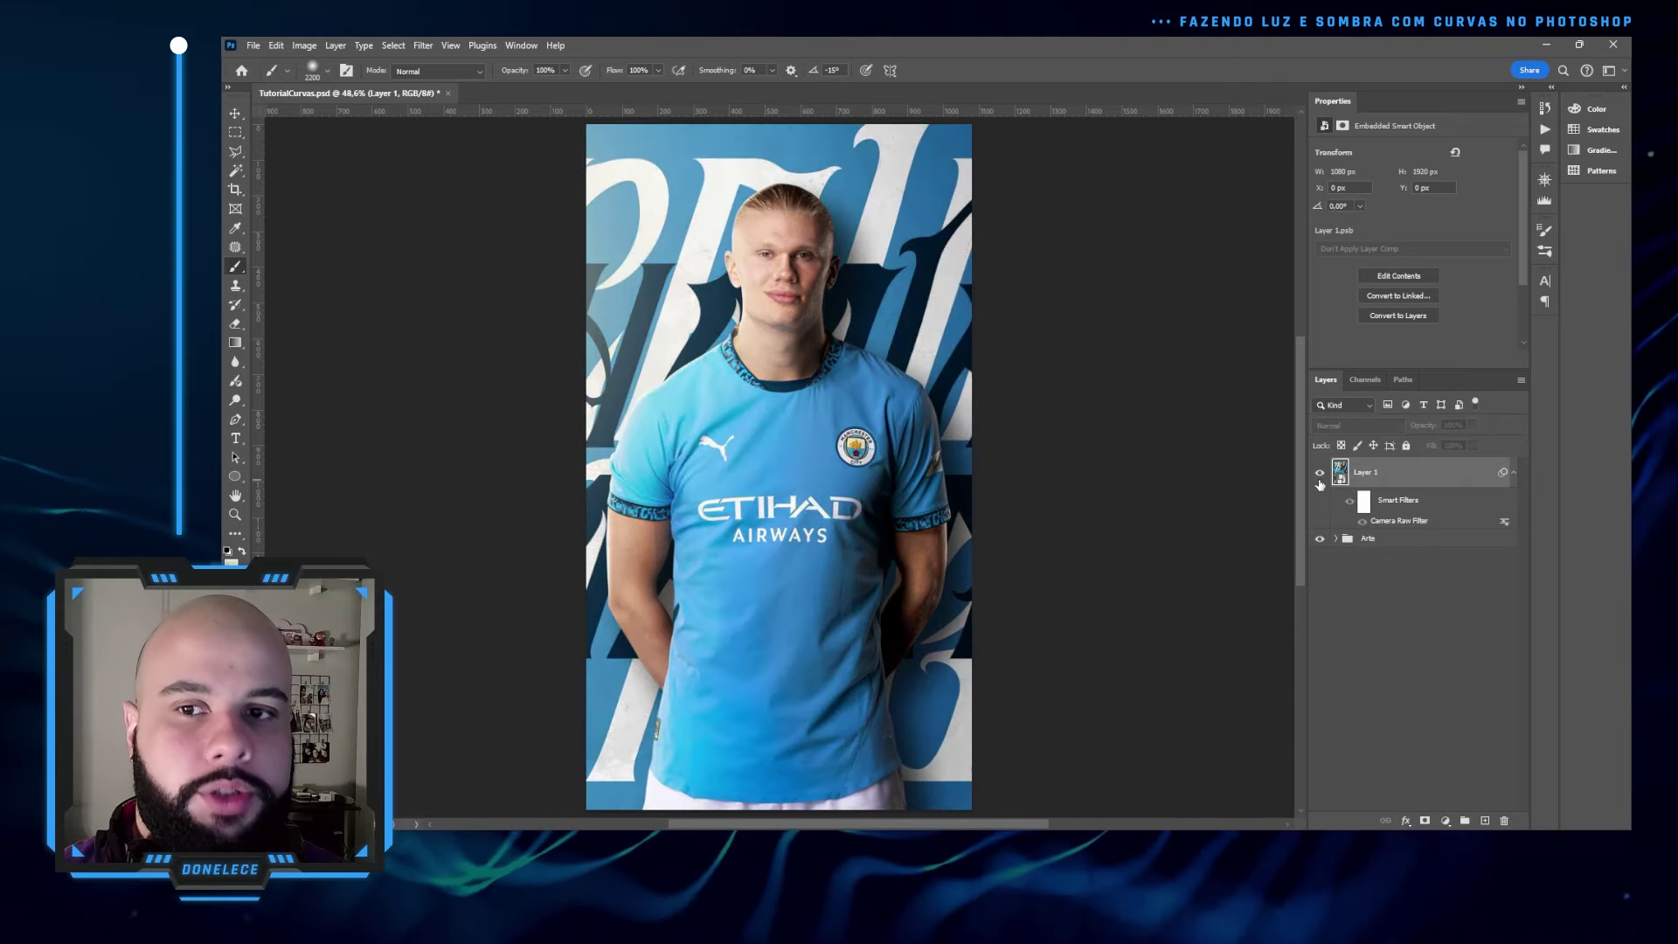
left_click(1319, 476)
left_click(1319, 476)
- Compare the player with and without the clipped Curves light and shadow layers inside the Arte group
scroll(1348, 576, "down", 1)
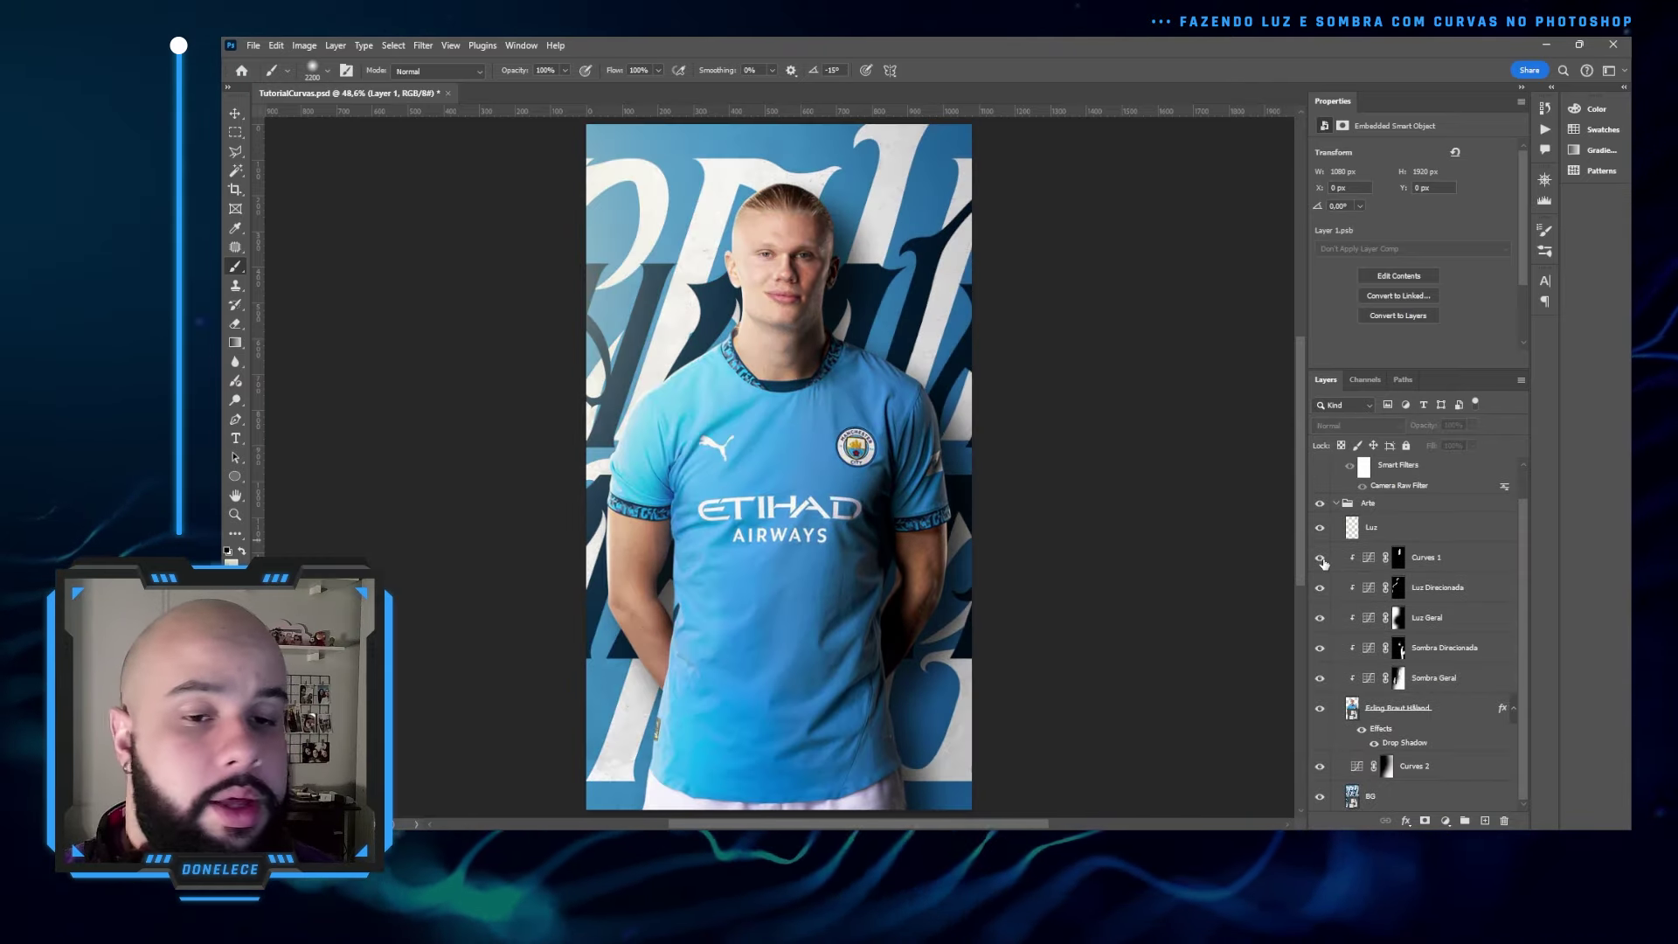
left_click_drag(1321, 559, 1318, 622)
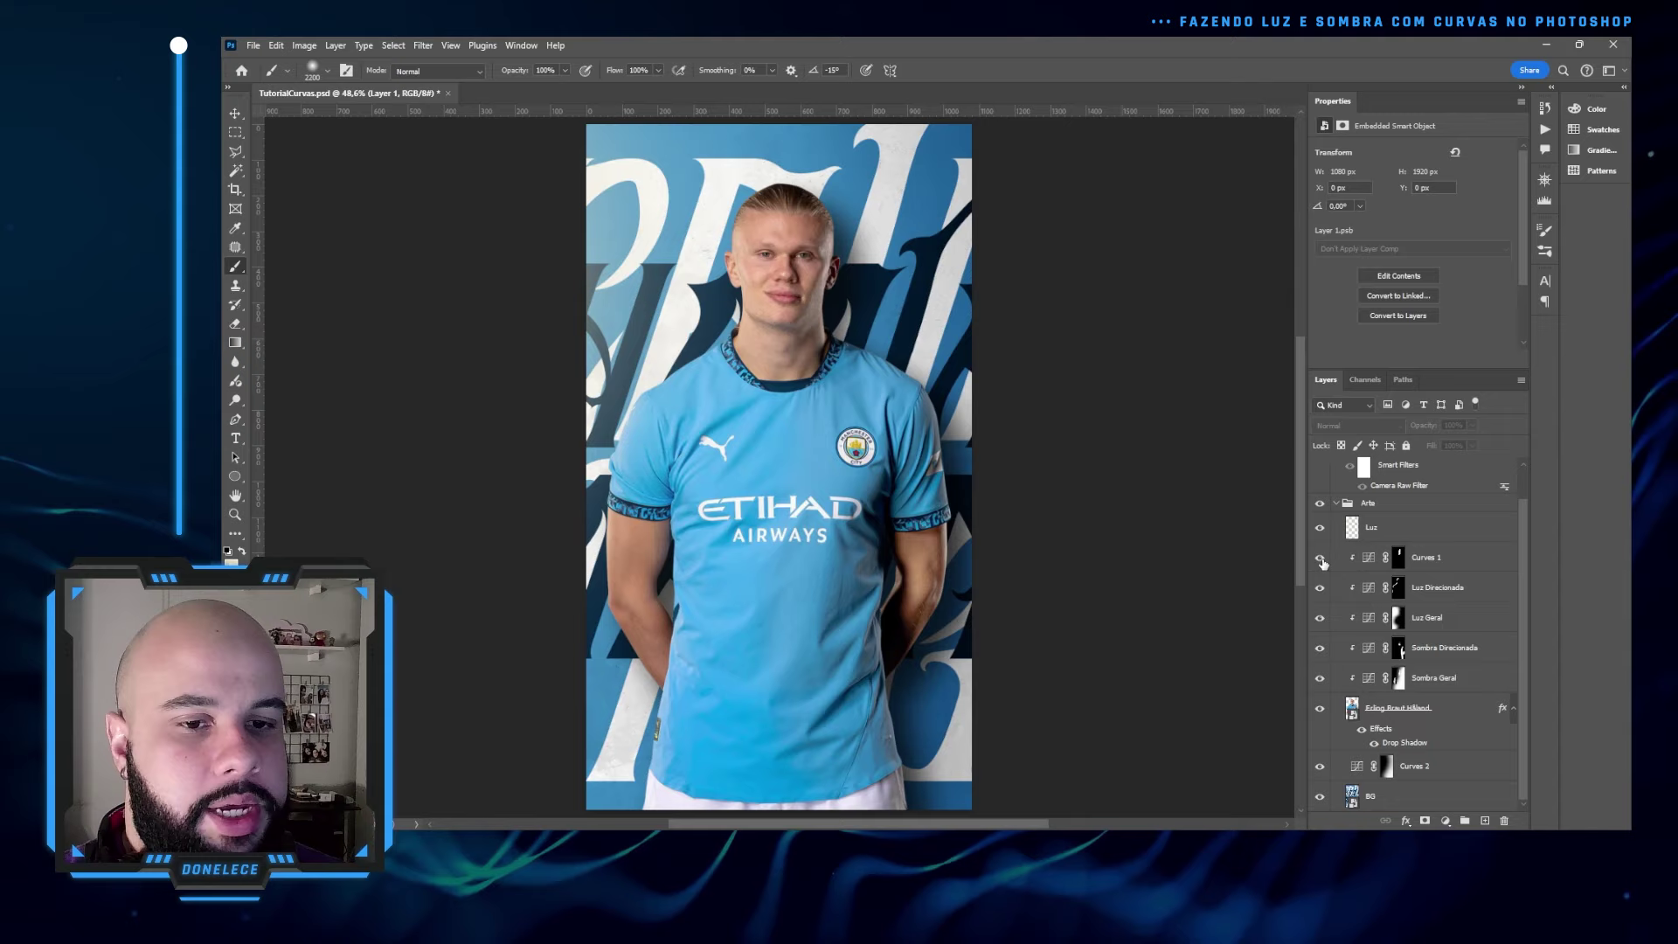
left_click(1335, 503)
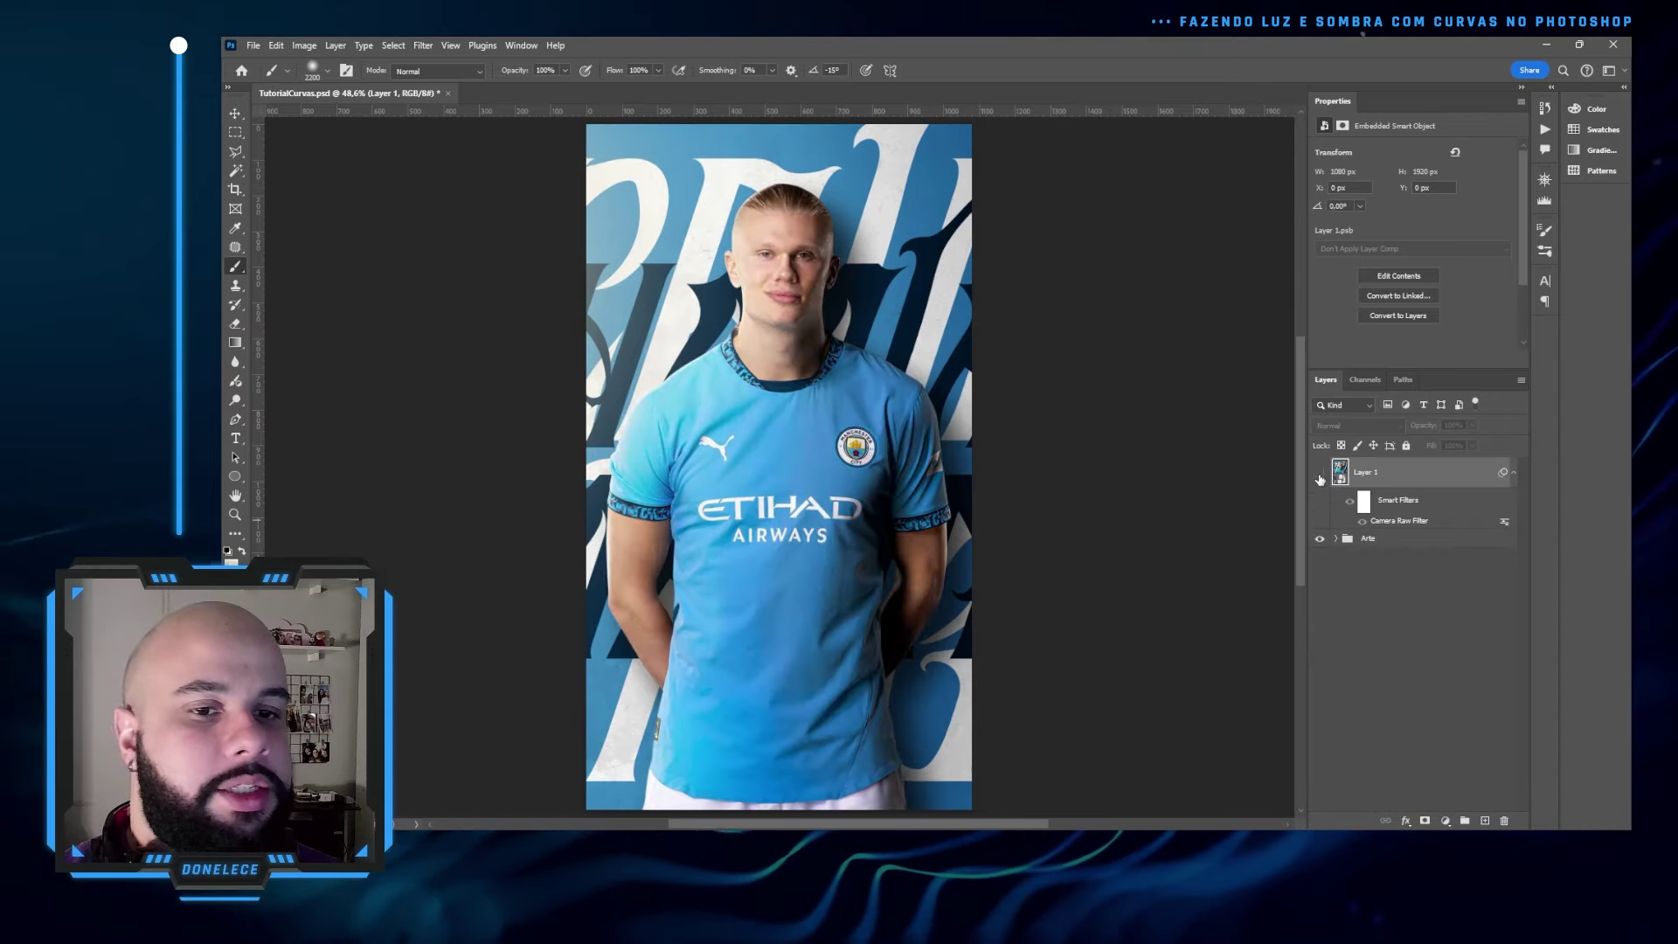
- Show the graded Layer 1 again and review the complete artwork
left_click(1320, 477)
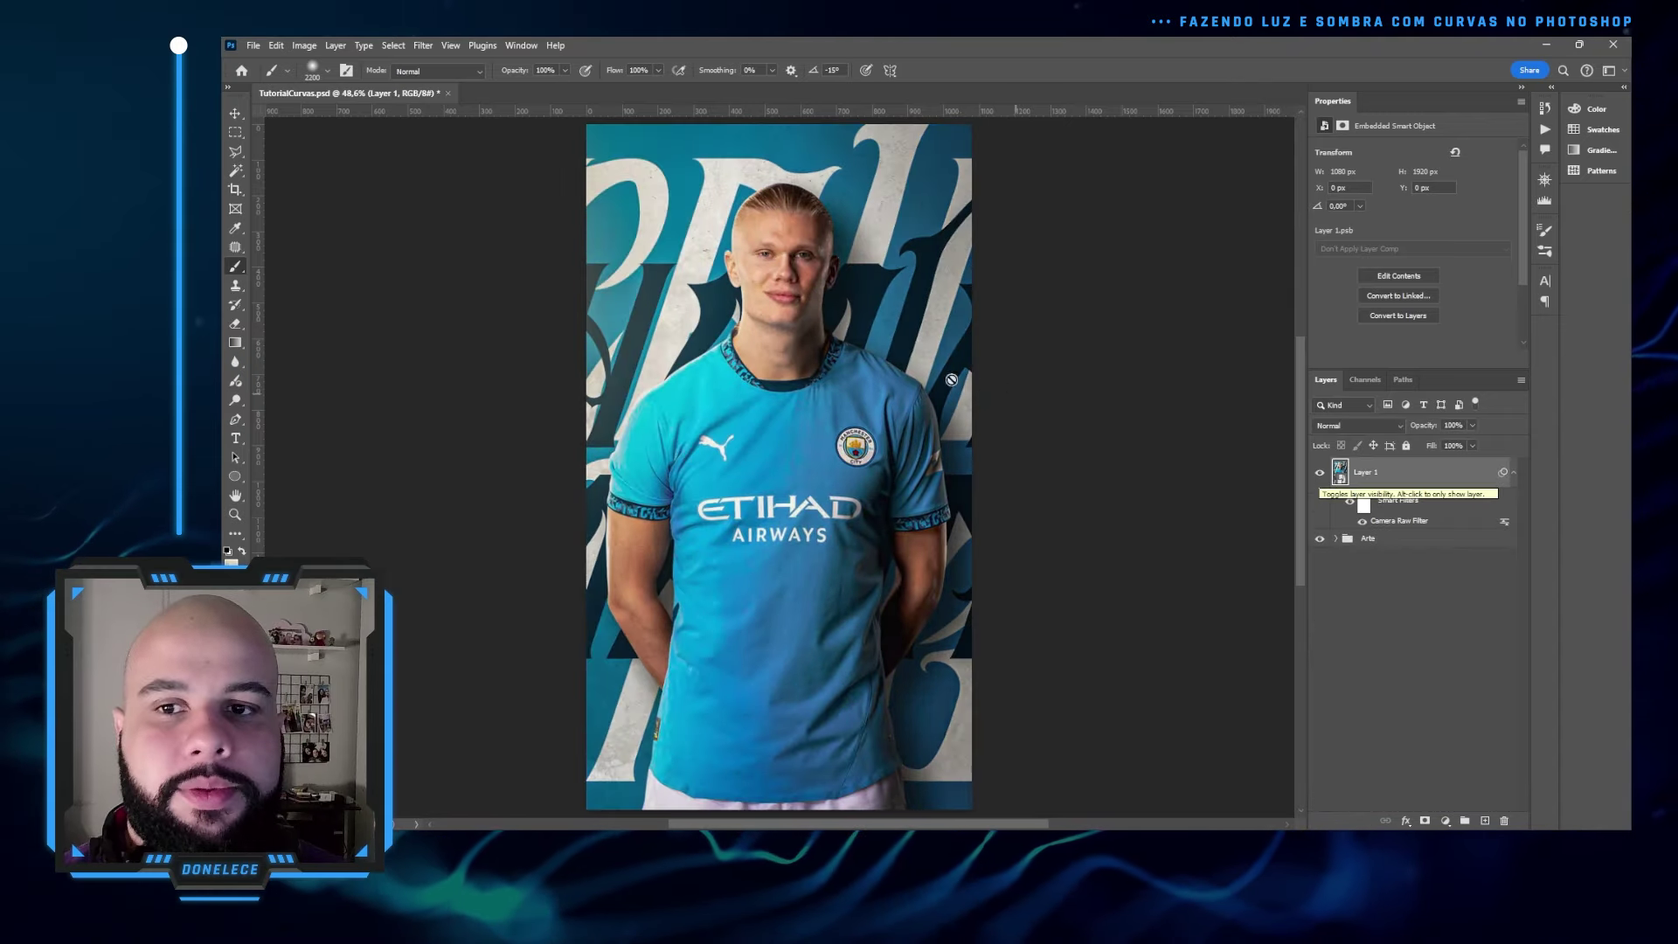
left_click_drag(809, 367, 838, 380)
scroll(843, 364, "down", 1)
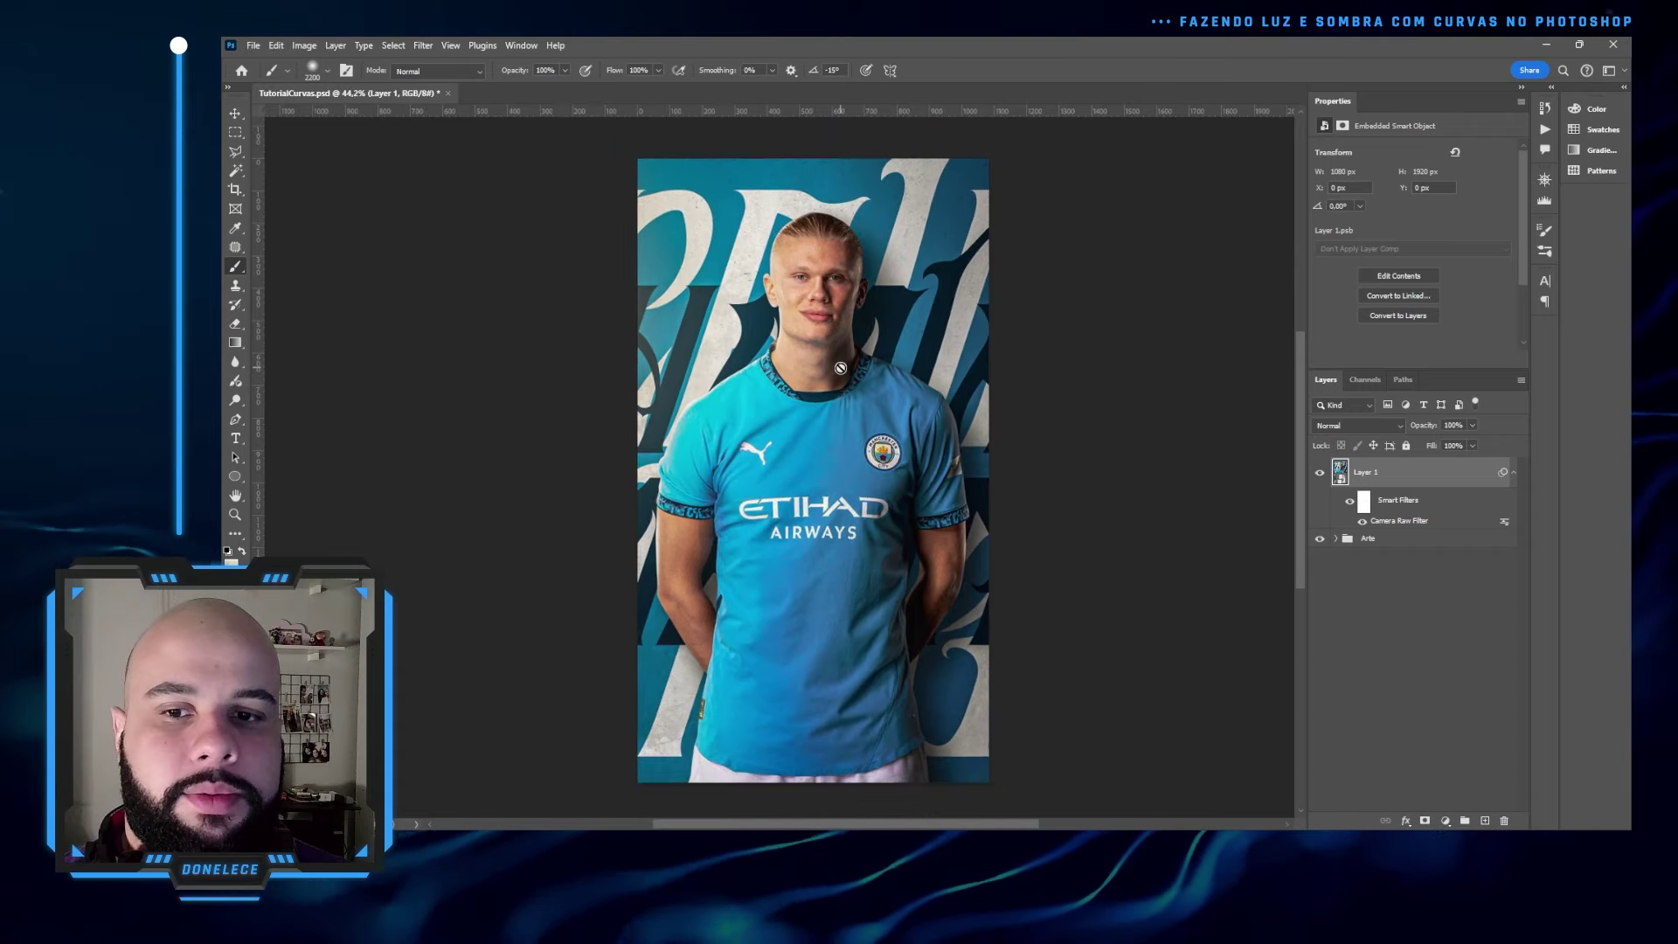